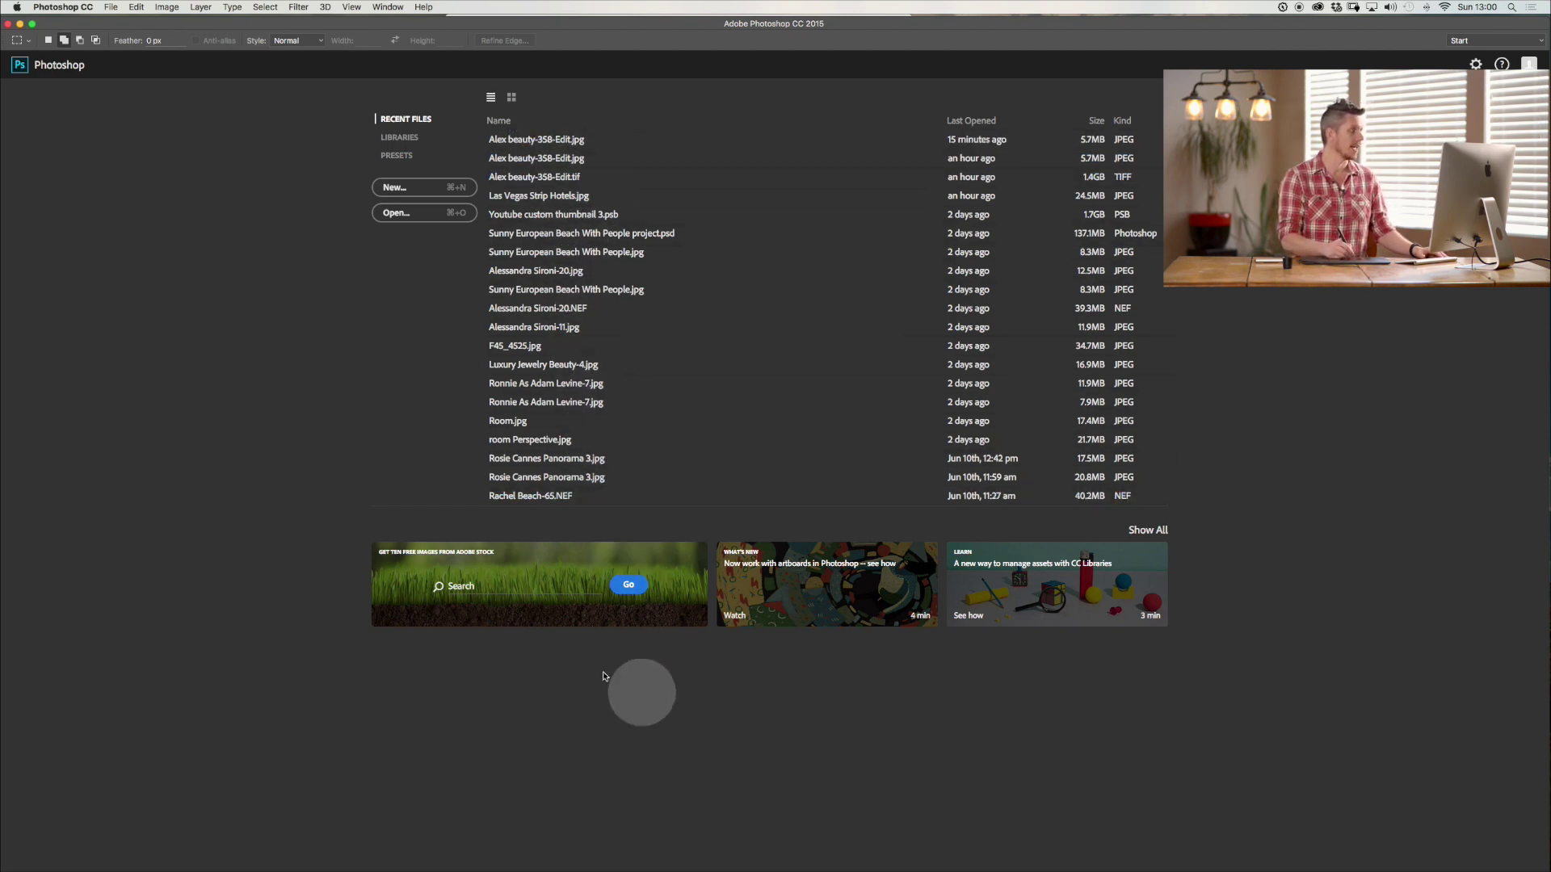
Step: Switch the recent files between thumbnail and list view, then browse the menus without choosing anything
{"action": "left_click", "coordinate": [511, 97]}
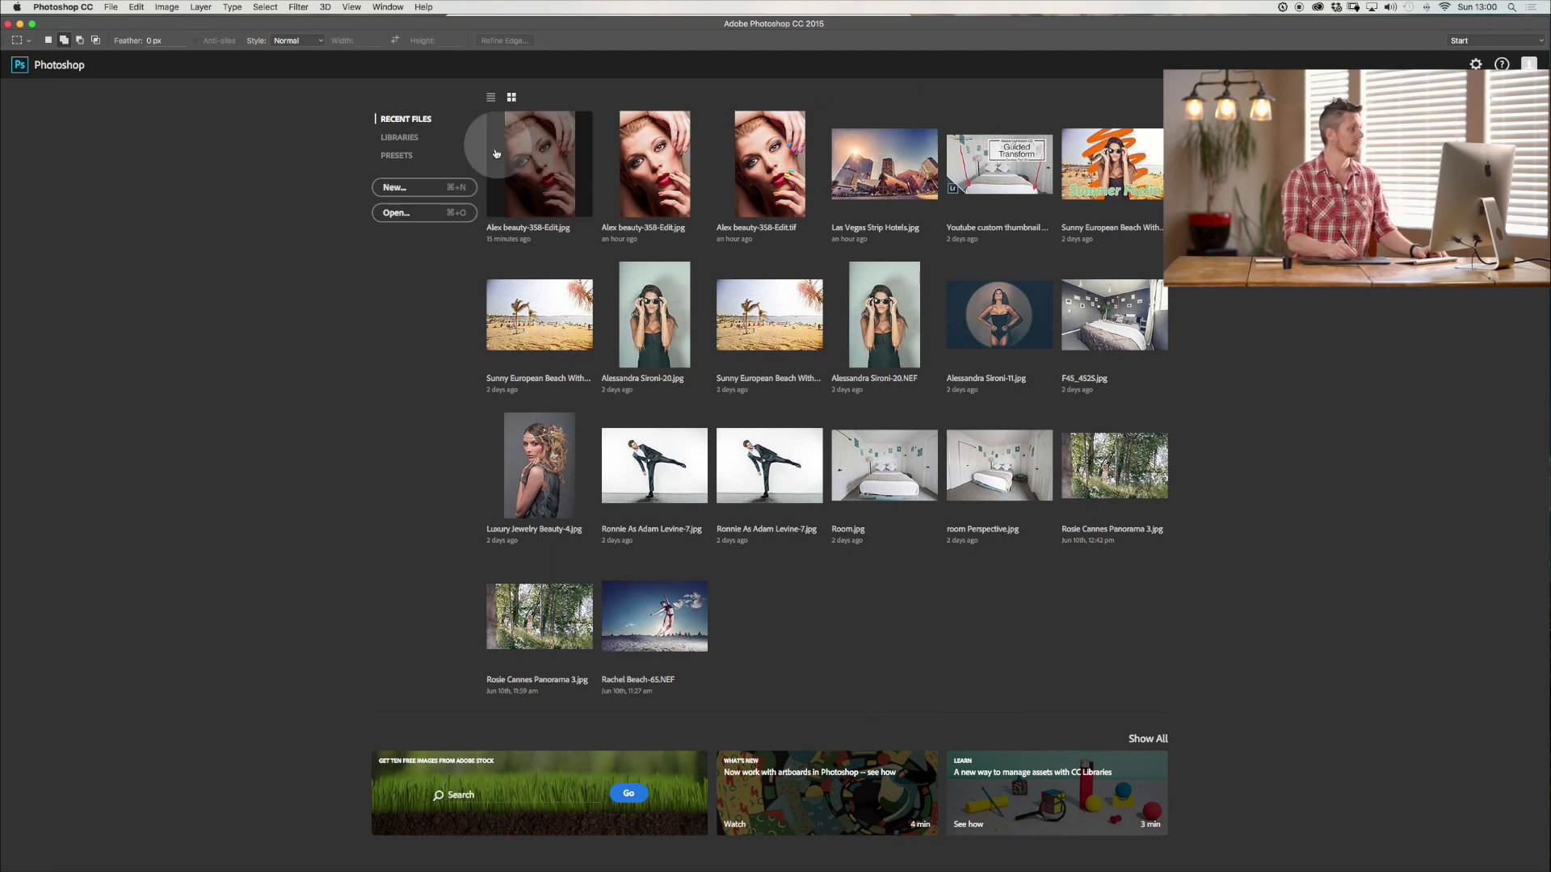
{"action": "left_click", "coordinate": [491, 98]}
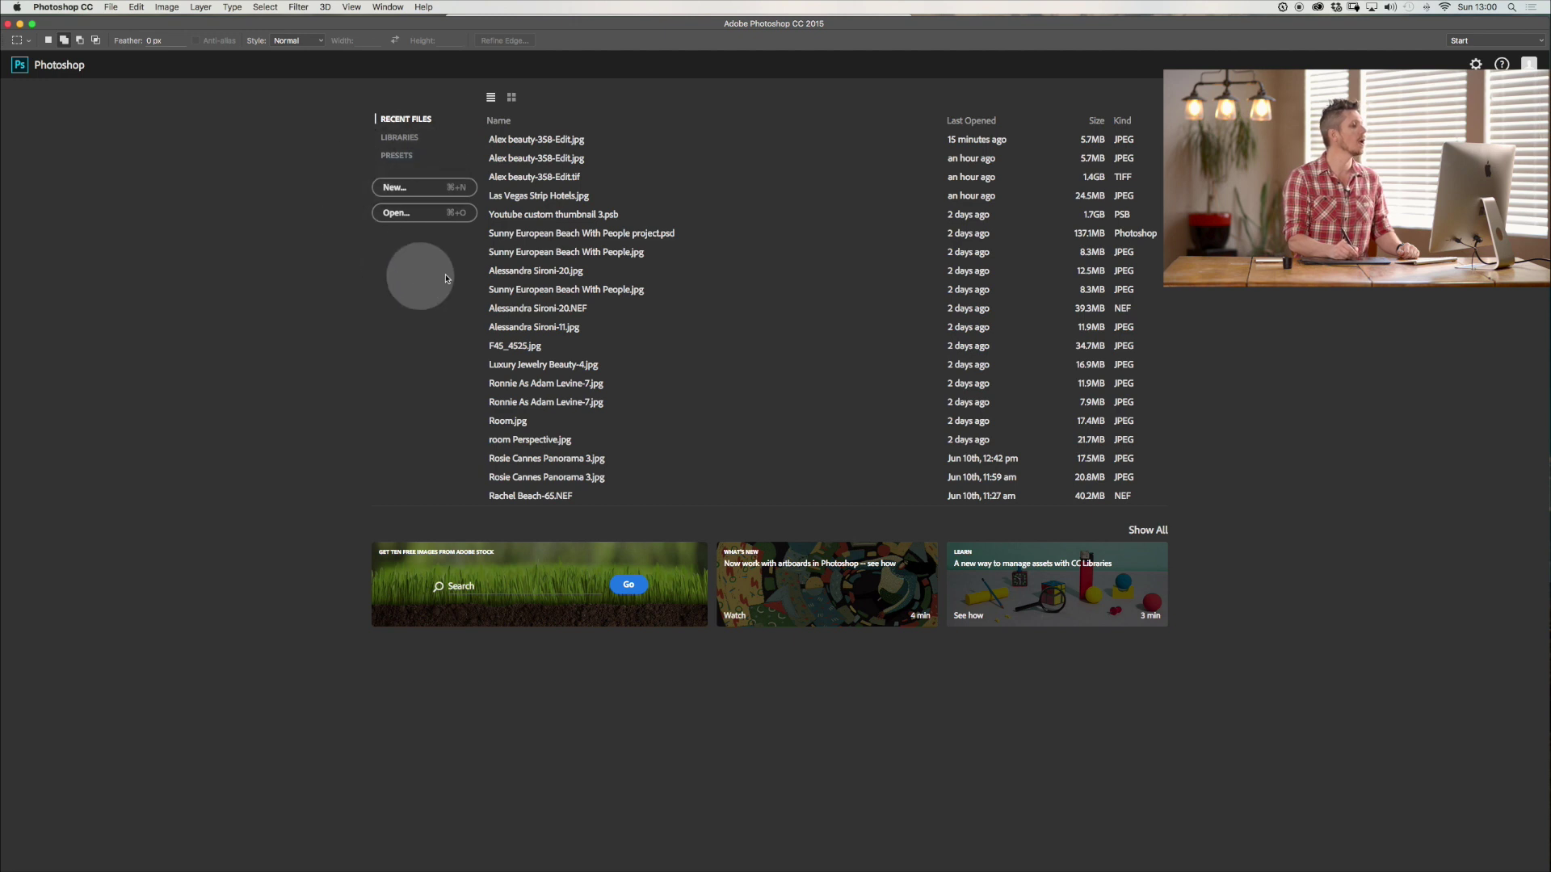
{"action": "left_click", "coordinate": [112, 7]}
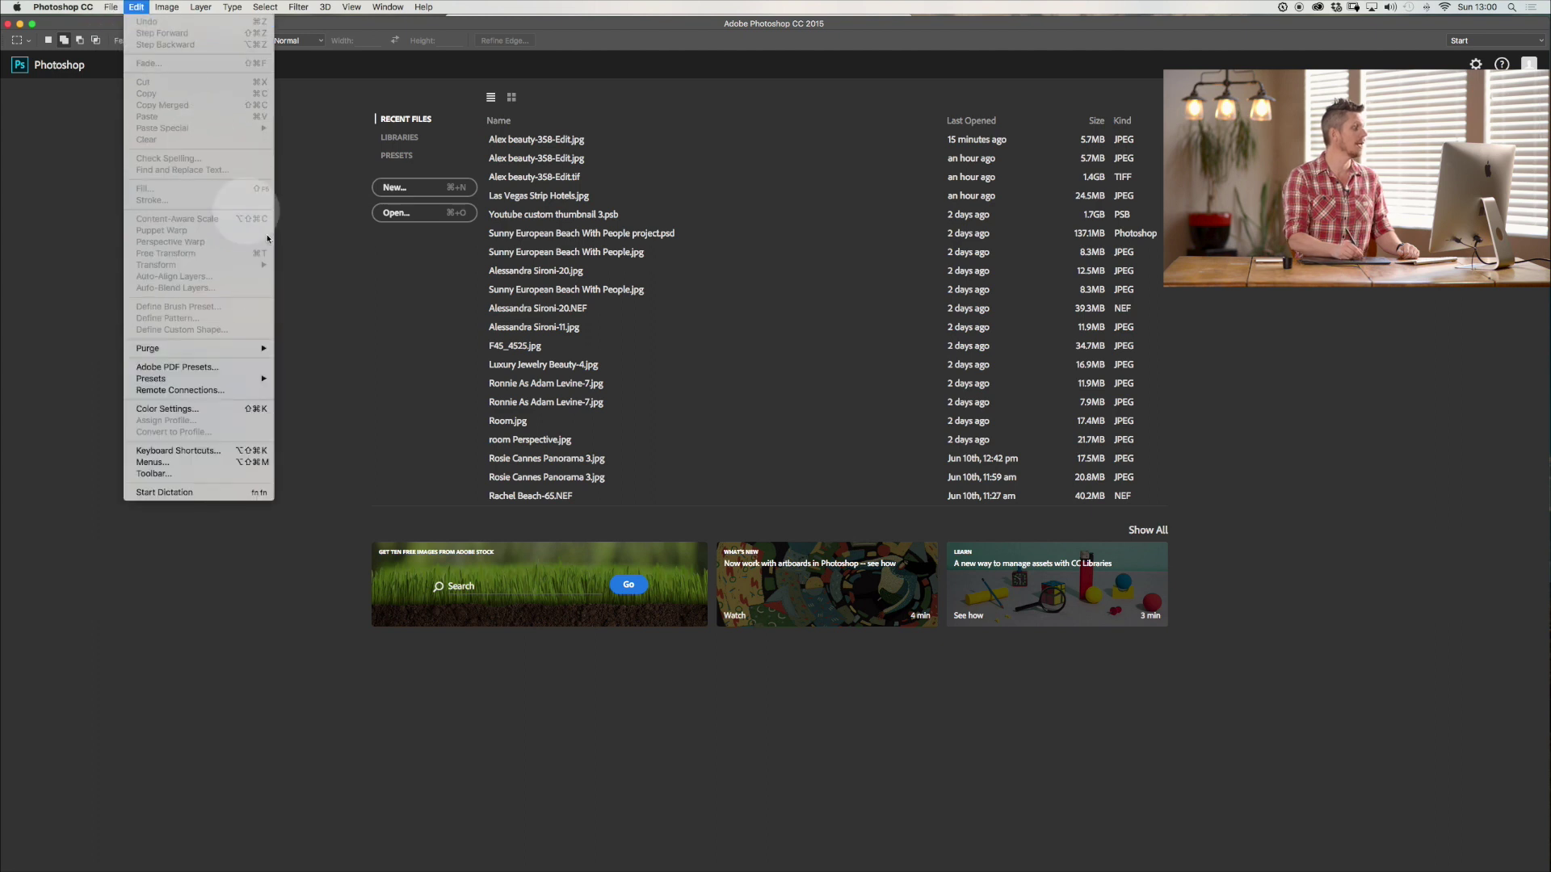
{"action": "left_click", "coordinate": [408, 371]}
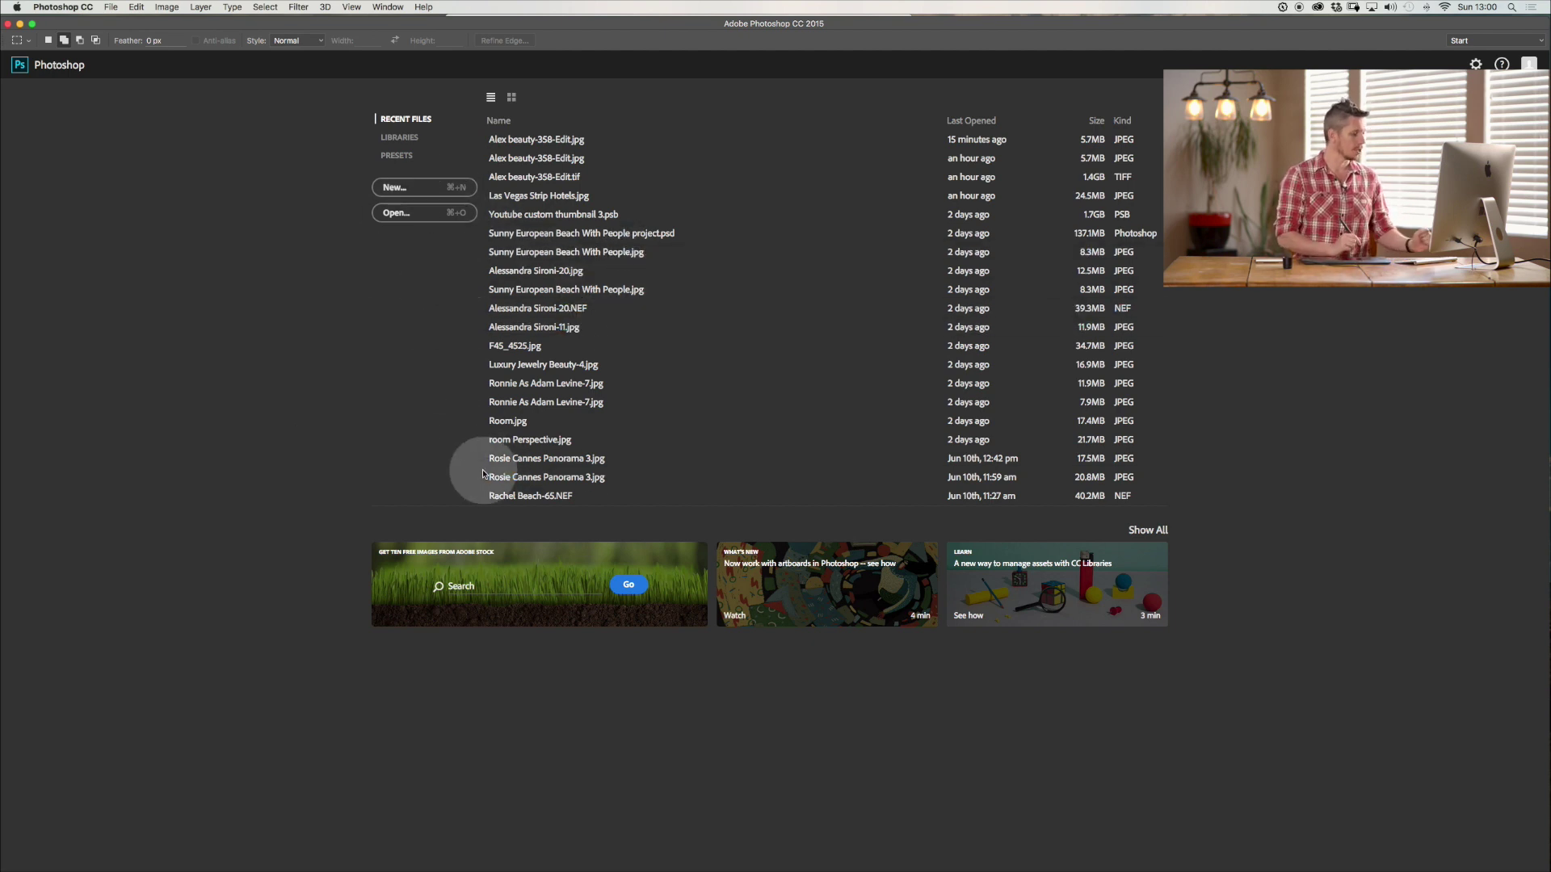
Step: Start a new Custom document named project 1
{"action": "key", "text": "super+n"}
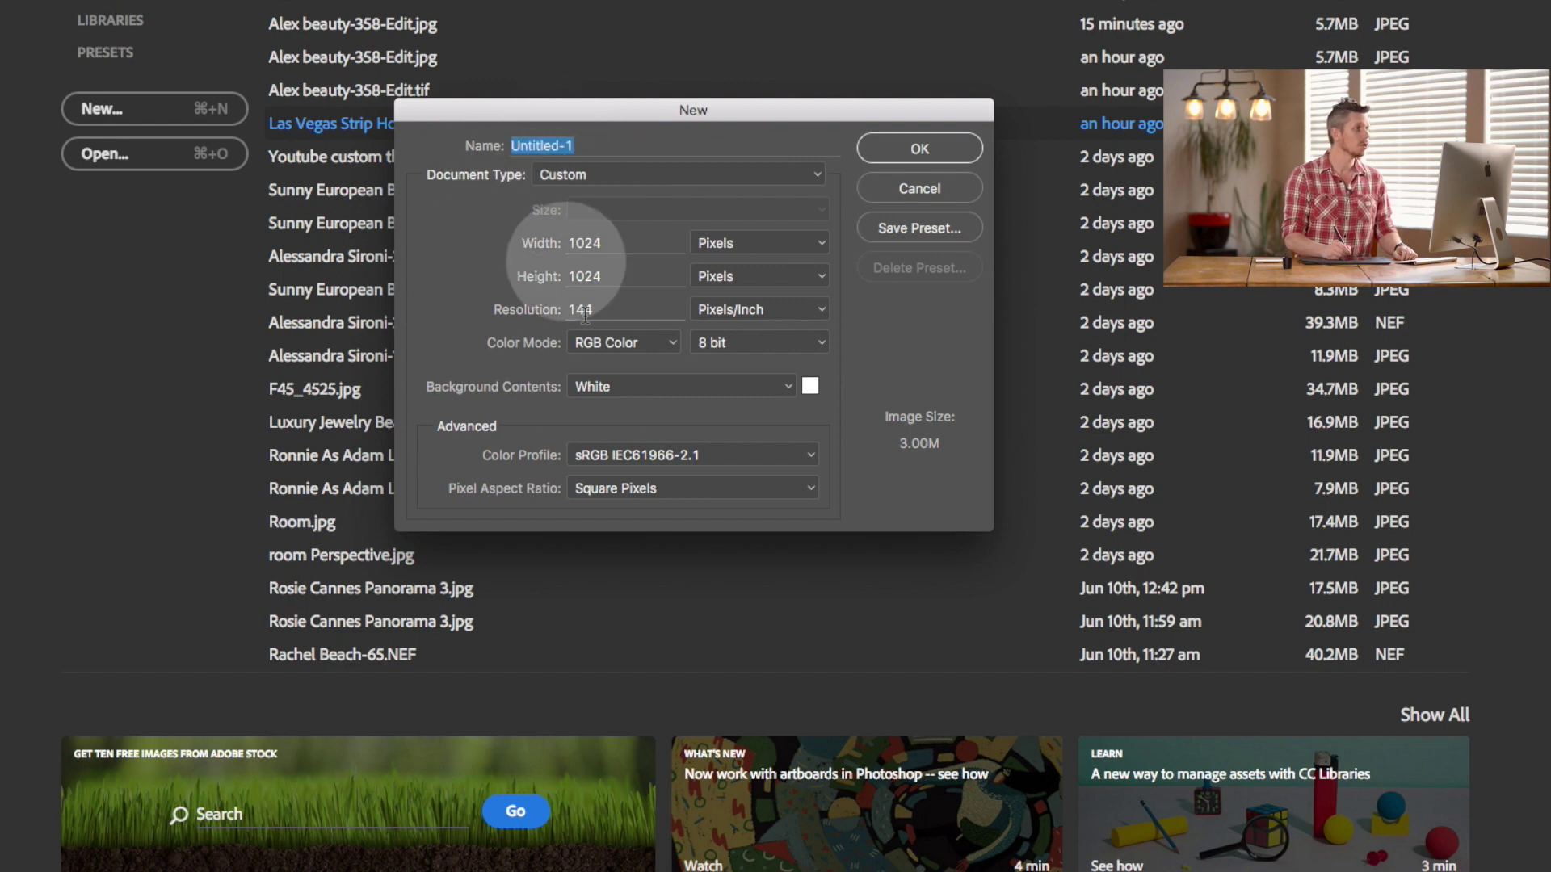
{"action": "type", "text": "roject 1"}
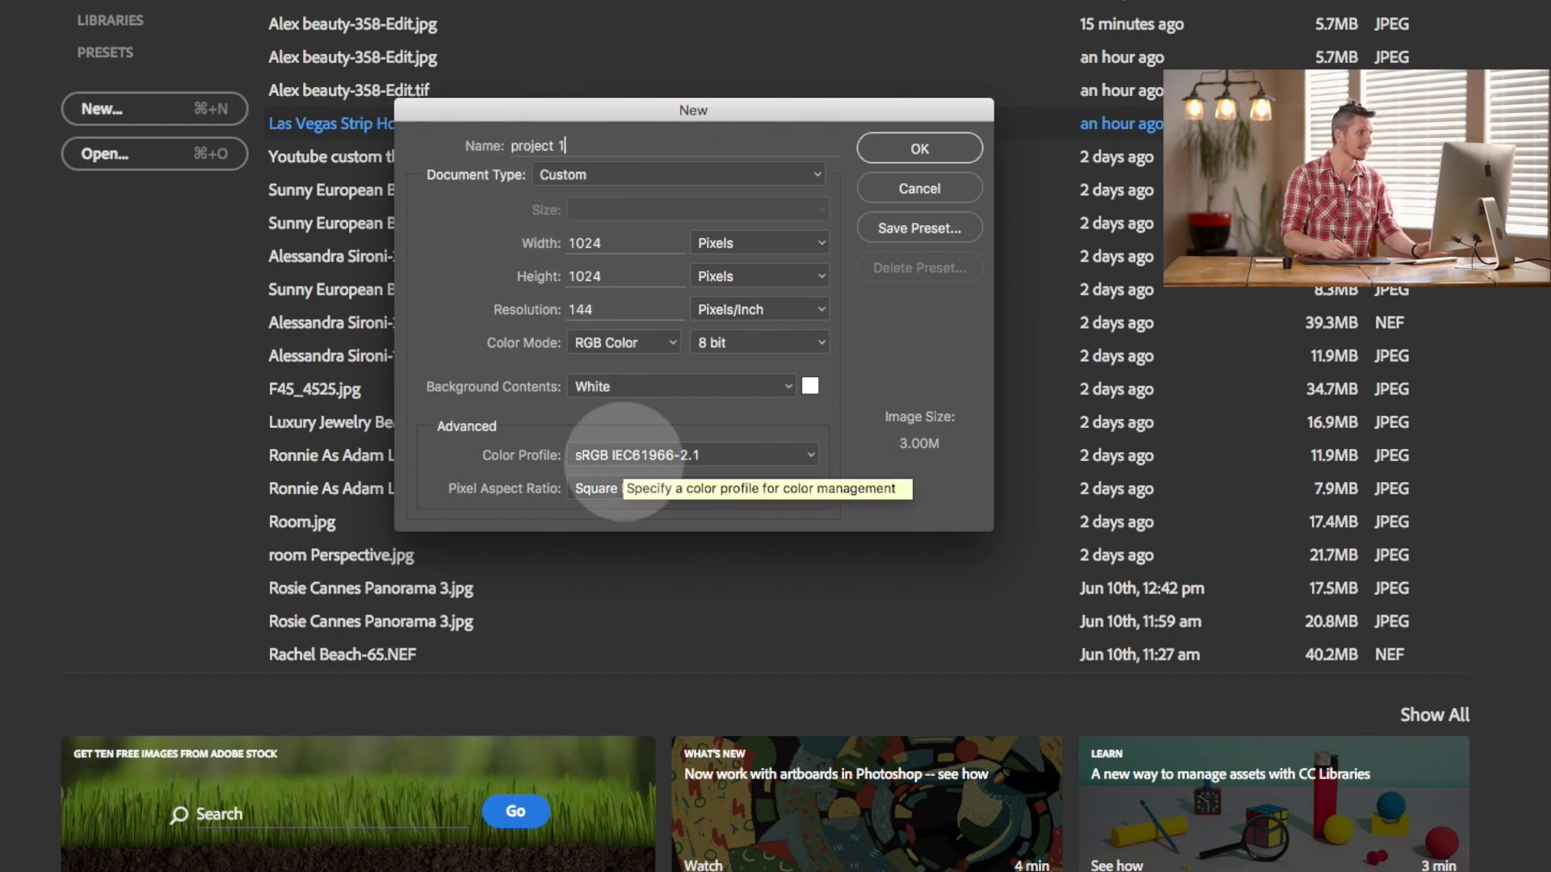
{"action": "left_click", "coordinate": [593, 174]}
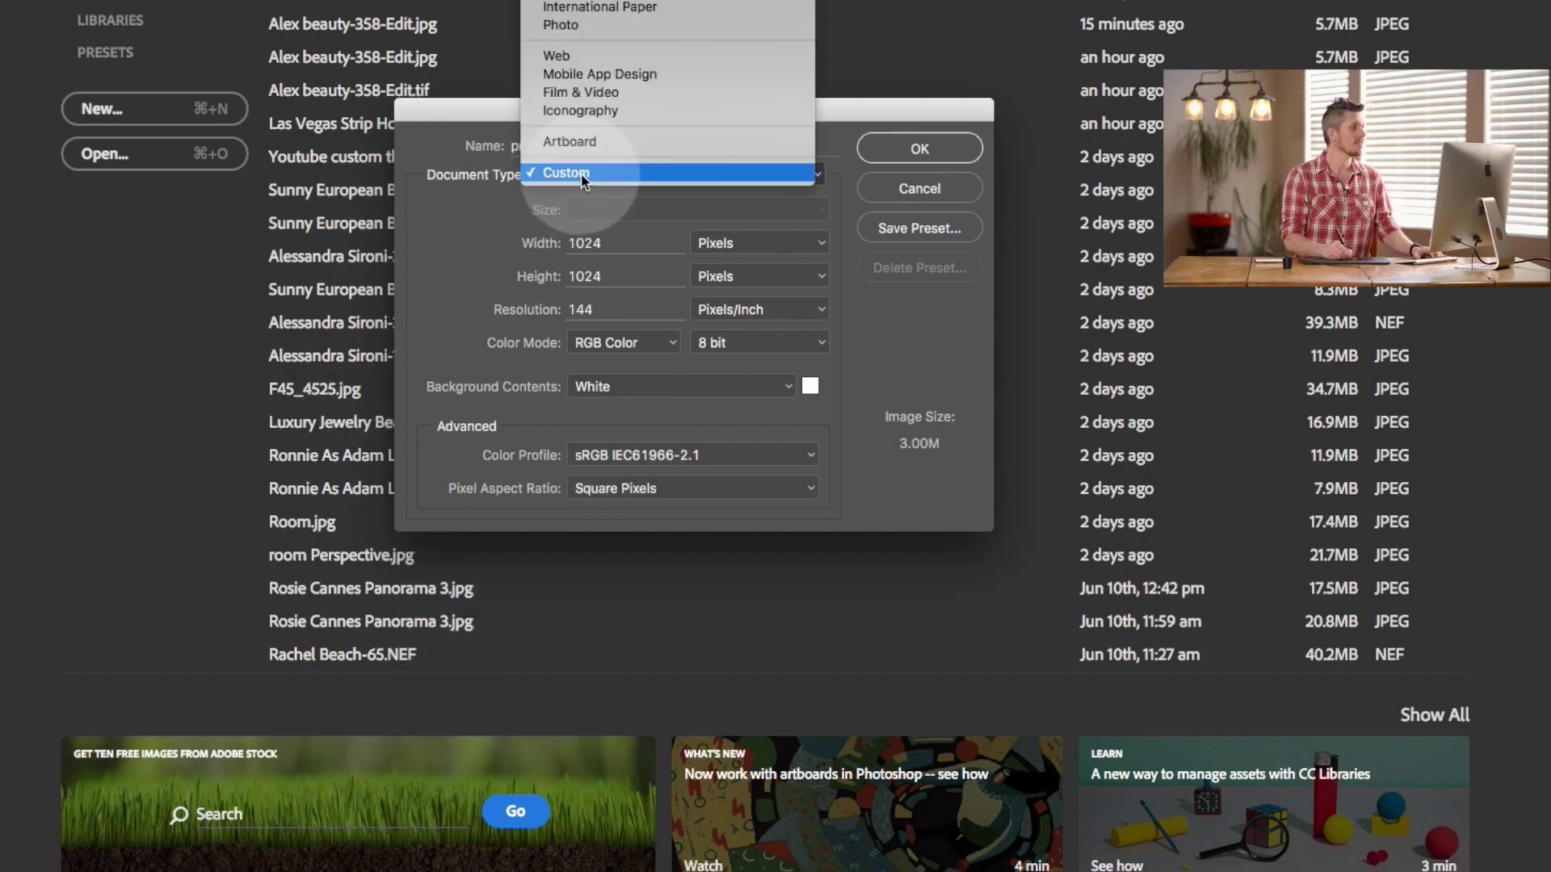
{"action": "left_click", "coordinate": [585, 174]}
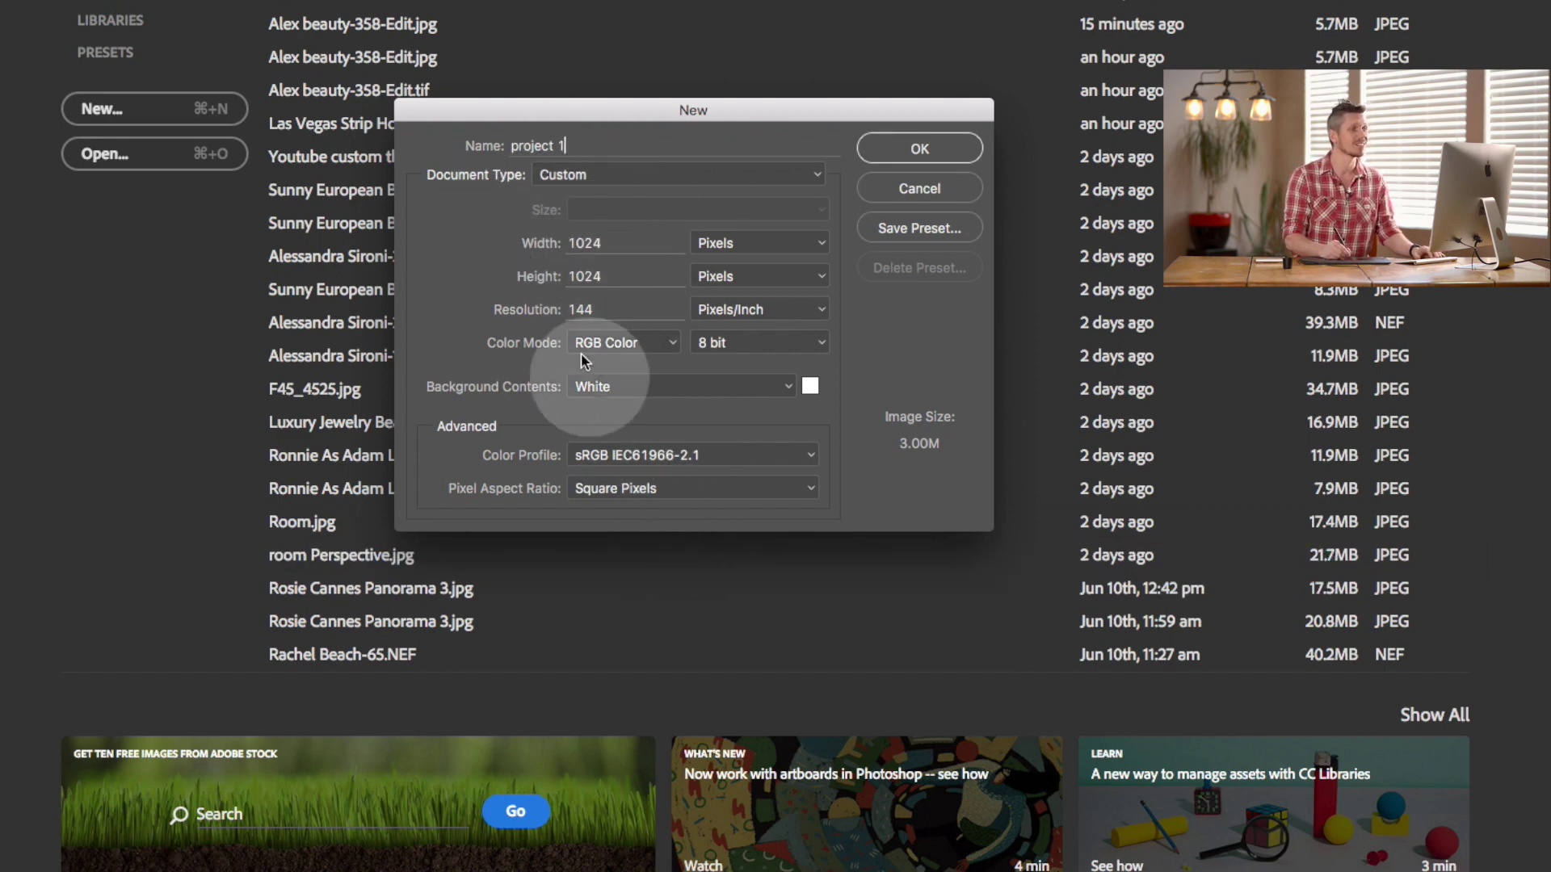
Step: Set width and height to 4000 pixels and resolution to 96 pixels per inch
{"action": "double_click", "coordinate": [623, 255]}
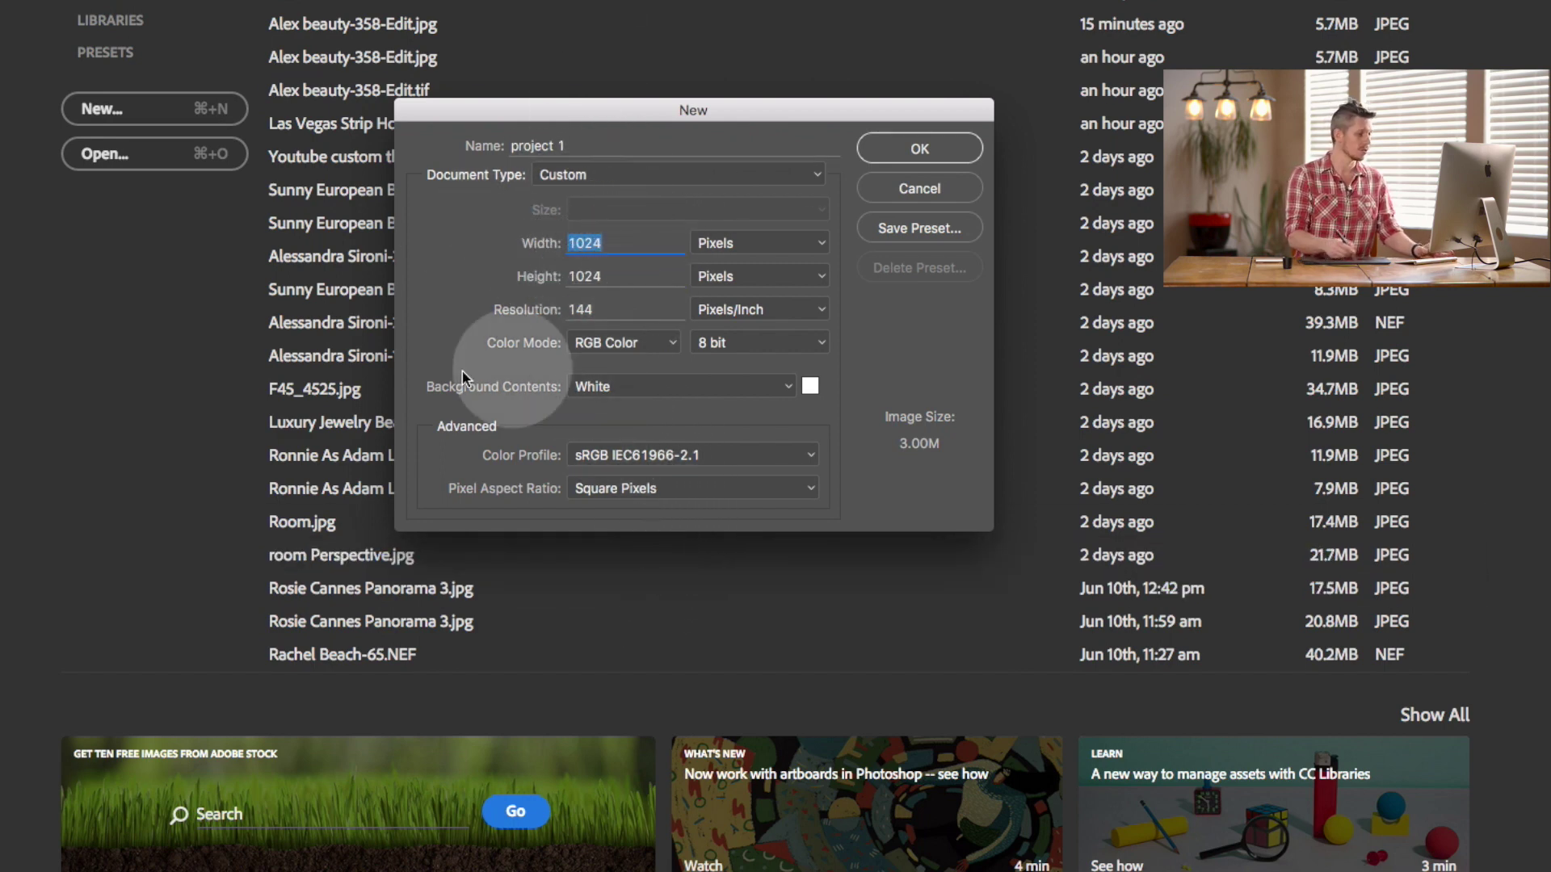
{"action": "type", "text": "4000"}
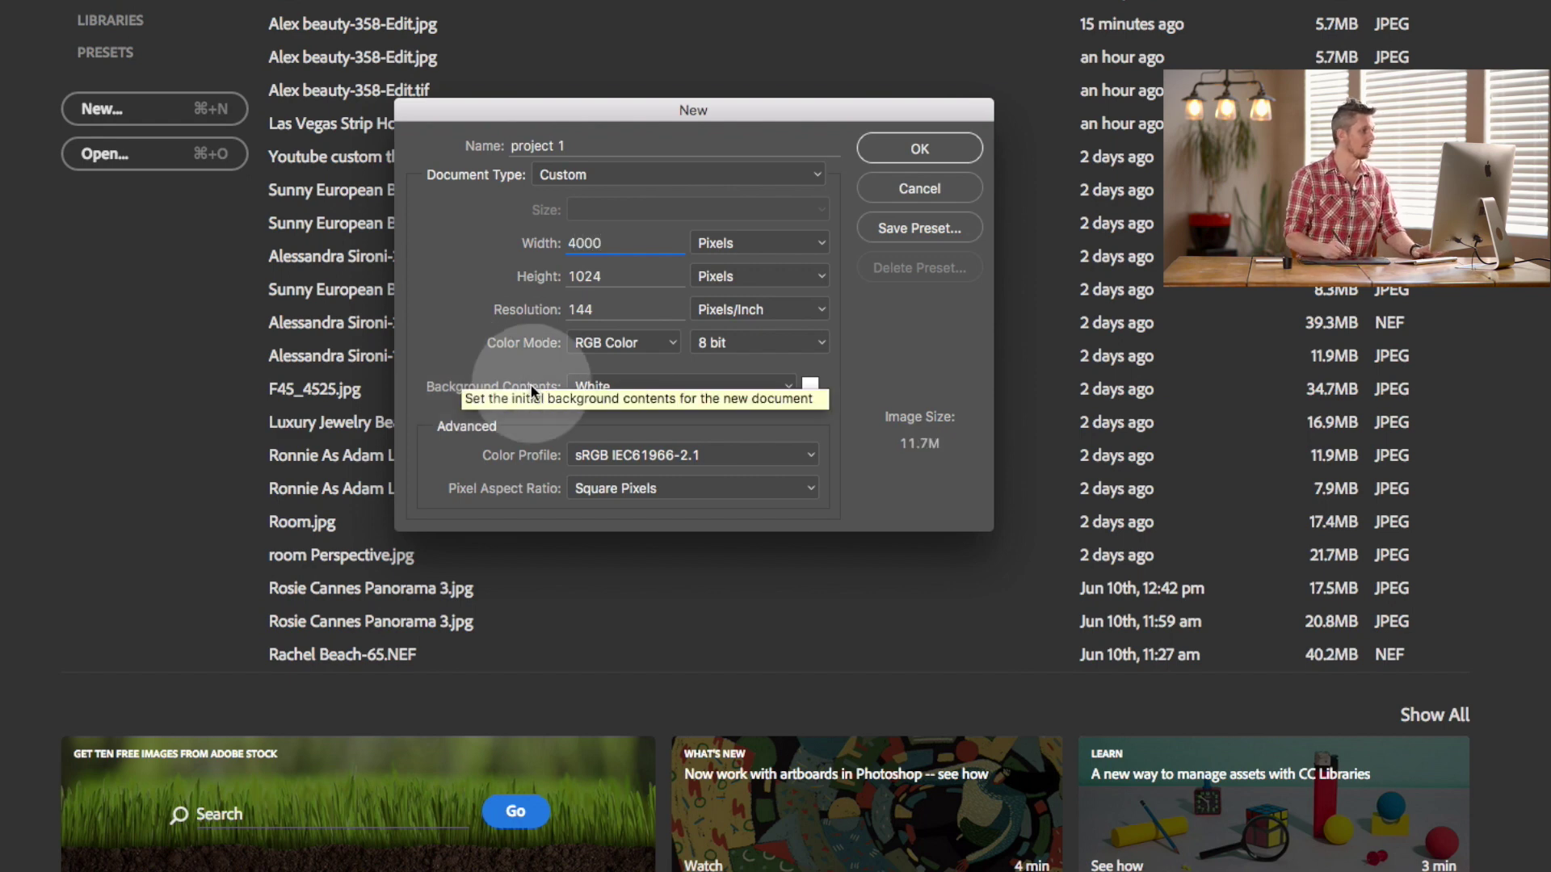
{"action": "left_click", "coordinate": [573, 280]}
{"action": "double_click", "coordinate": [573, 279]}
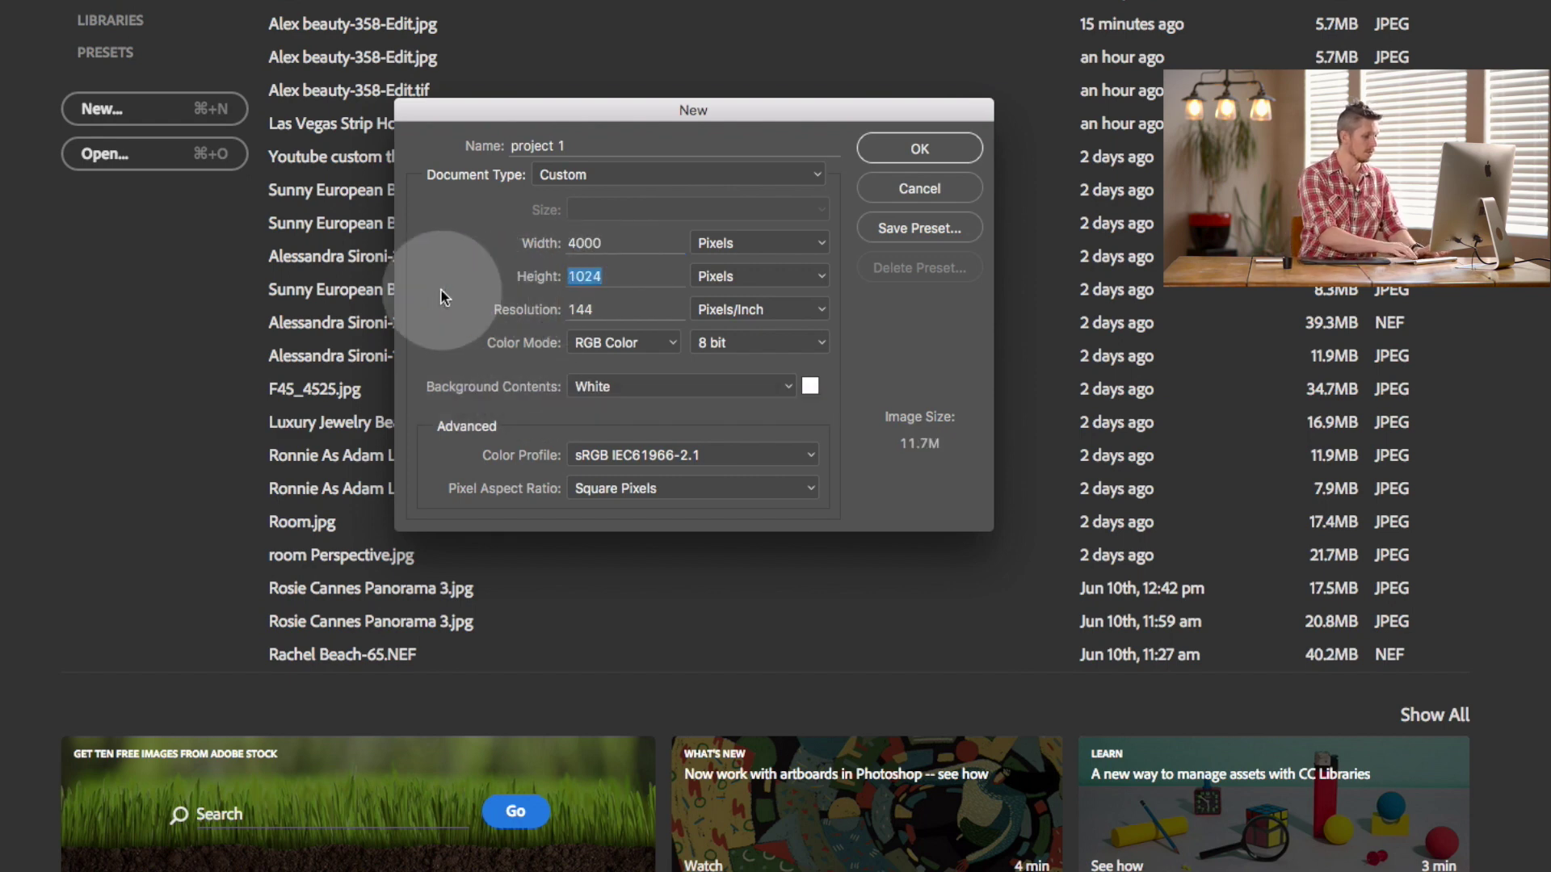
{"action": "type", "text": "4000"}
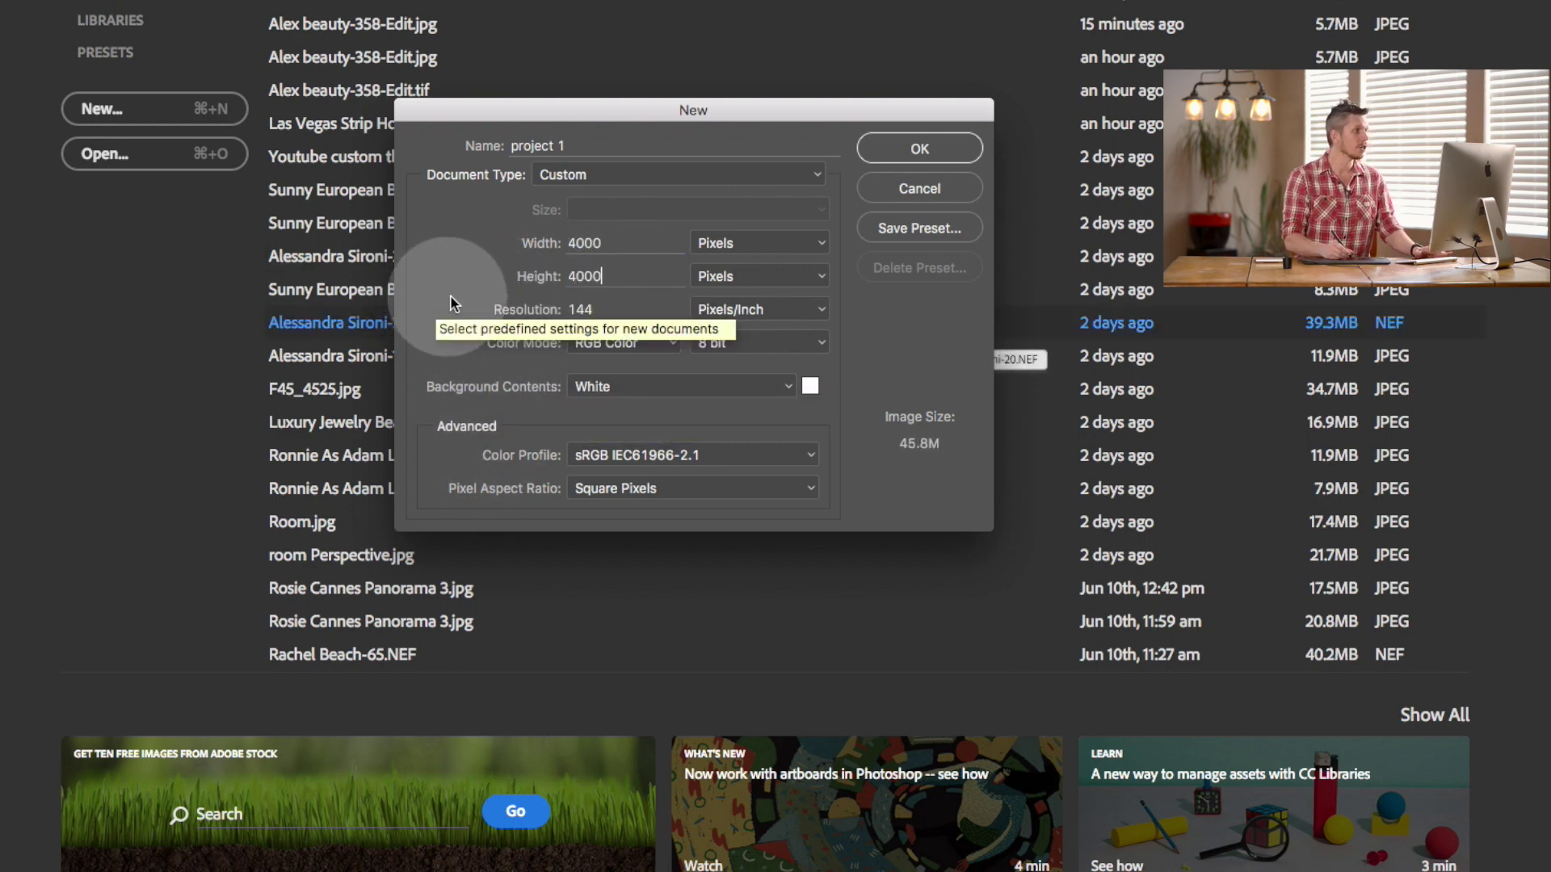
{"action": "left_click", "coordinate": [812, 242]}
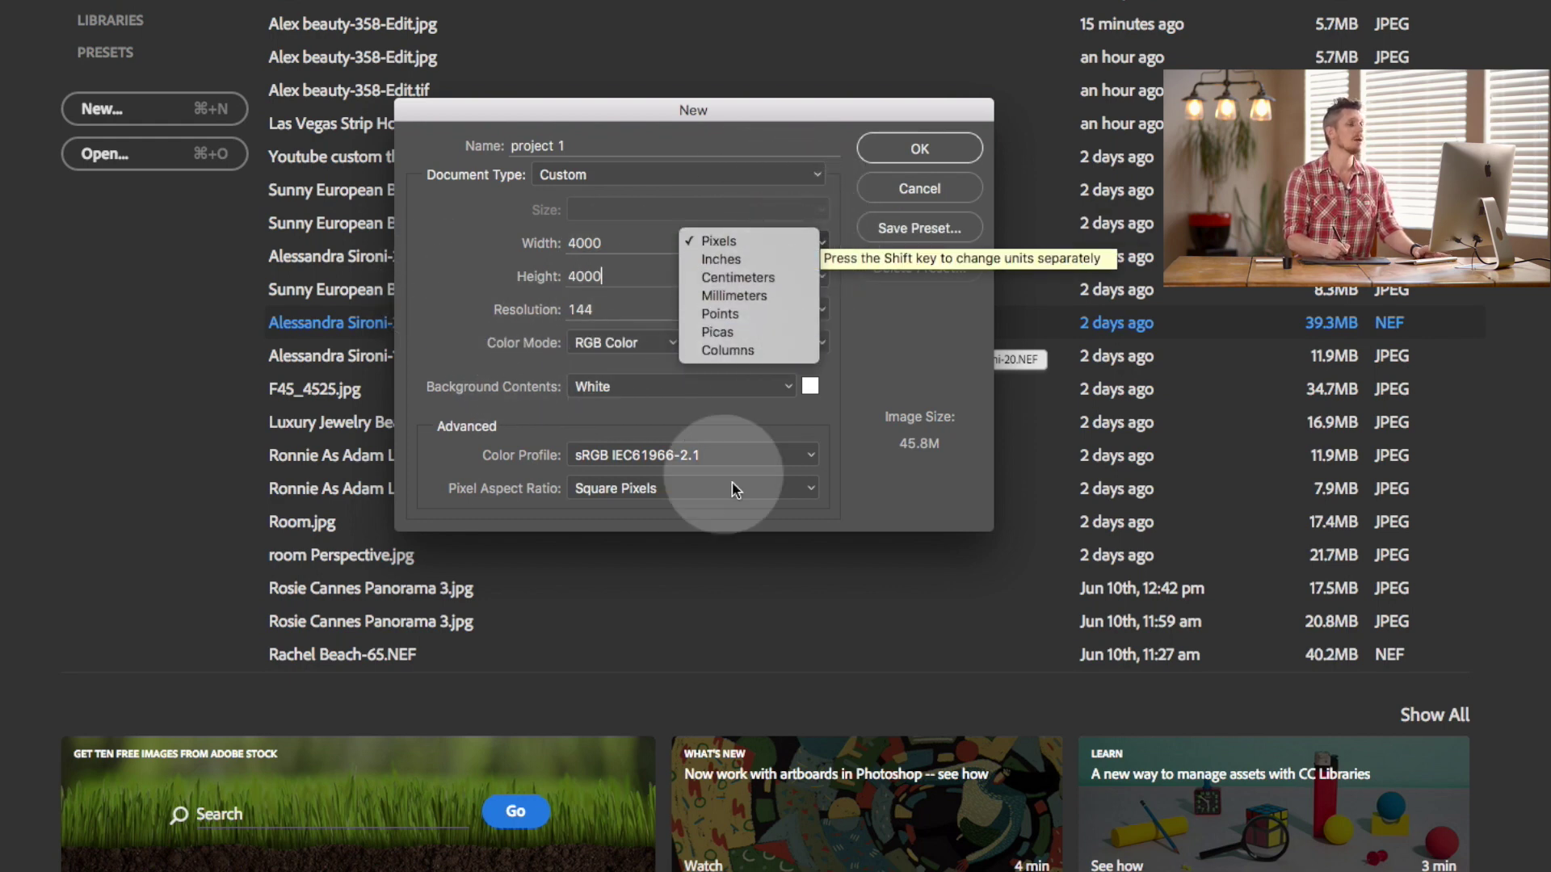
{"action": "left_click", "coordinate": [462, 265]}
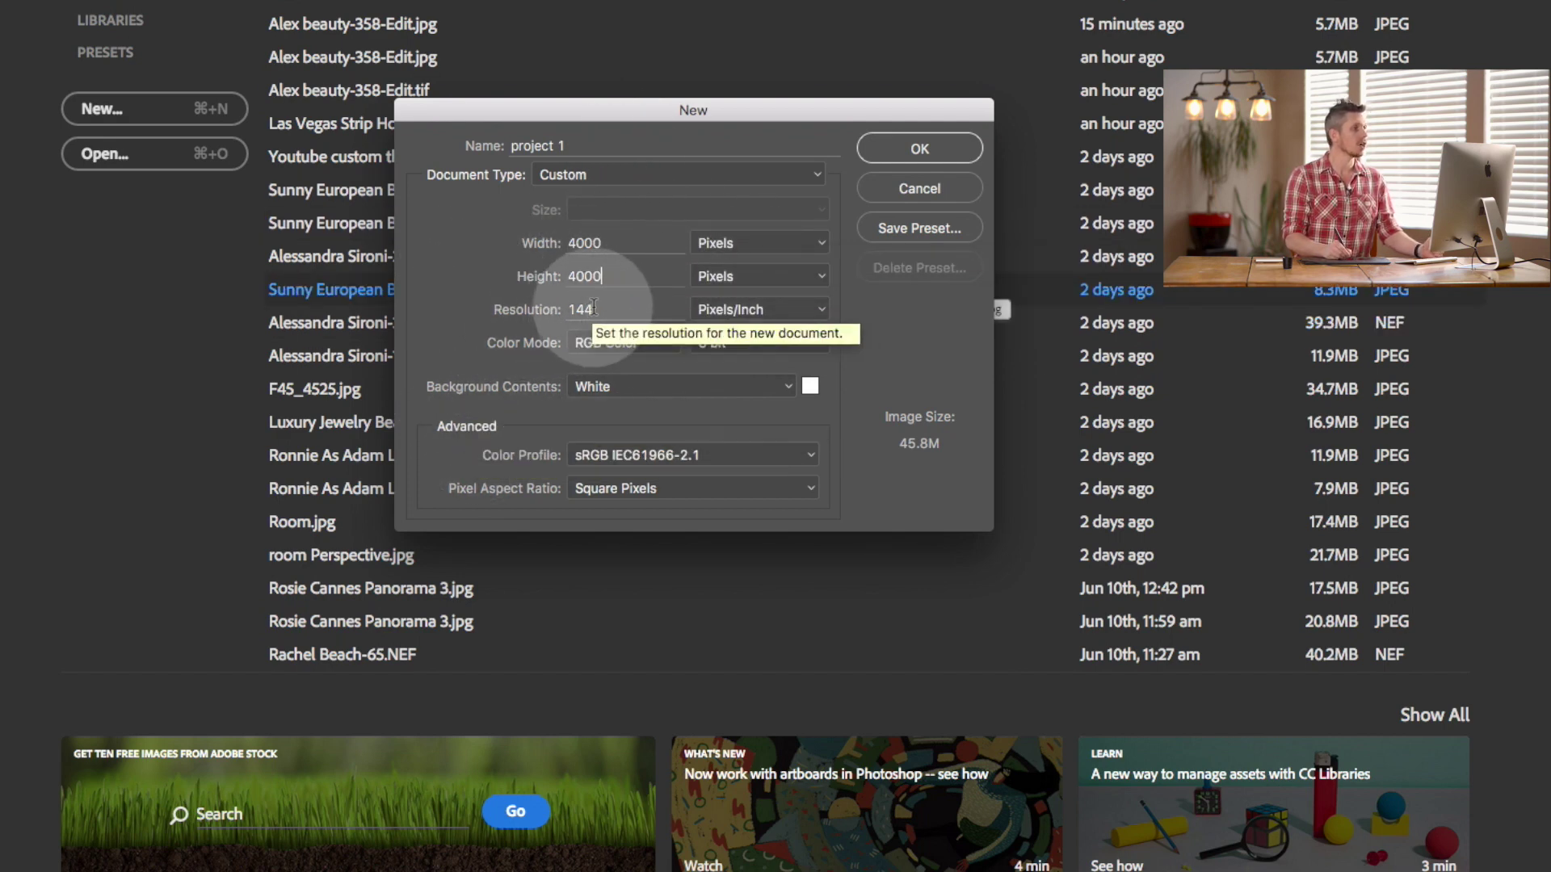
{"action": "key", "text": "Tab"}
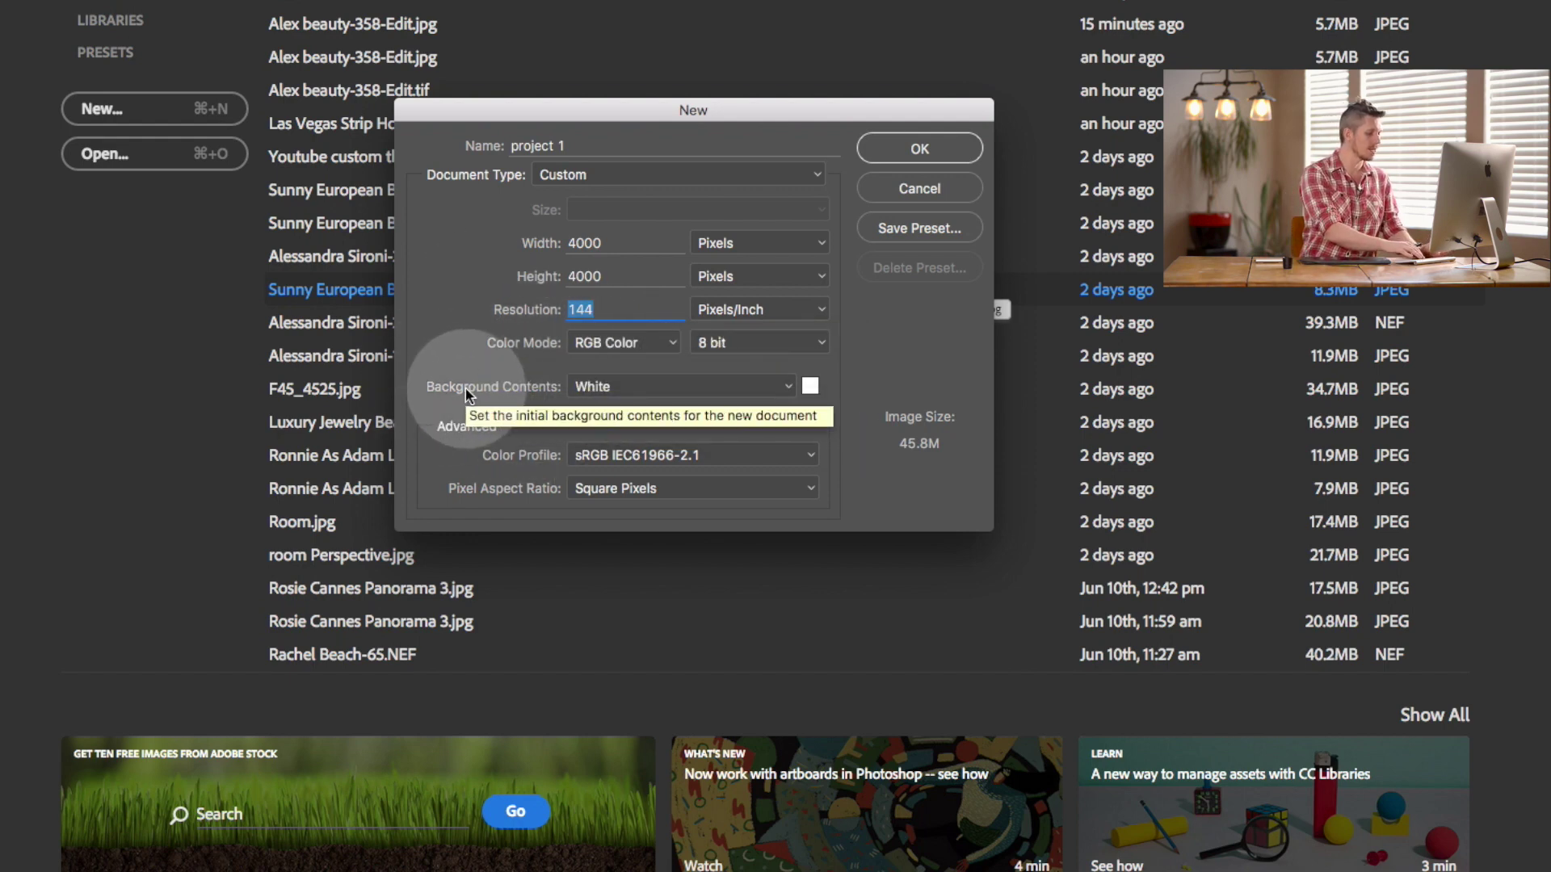
{"action": "type", "text": "96"}
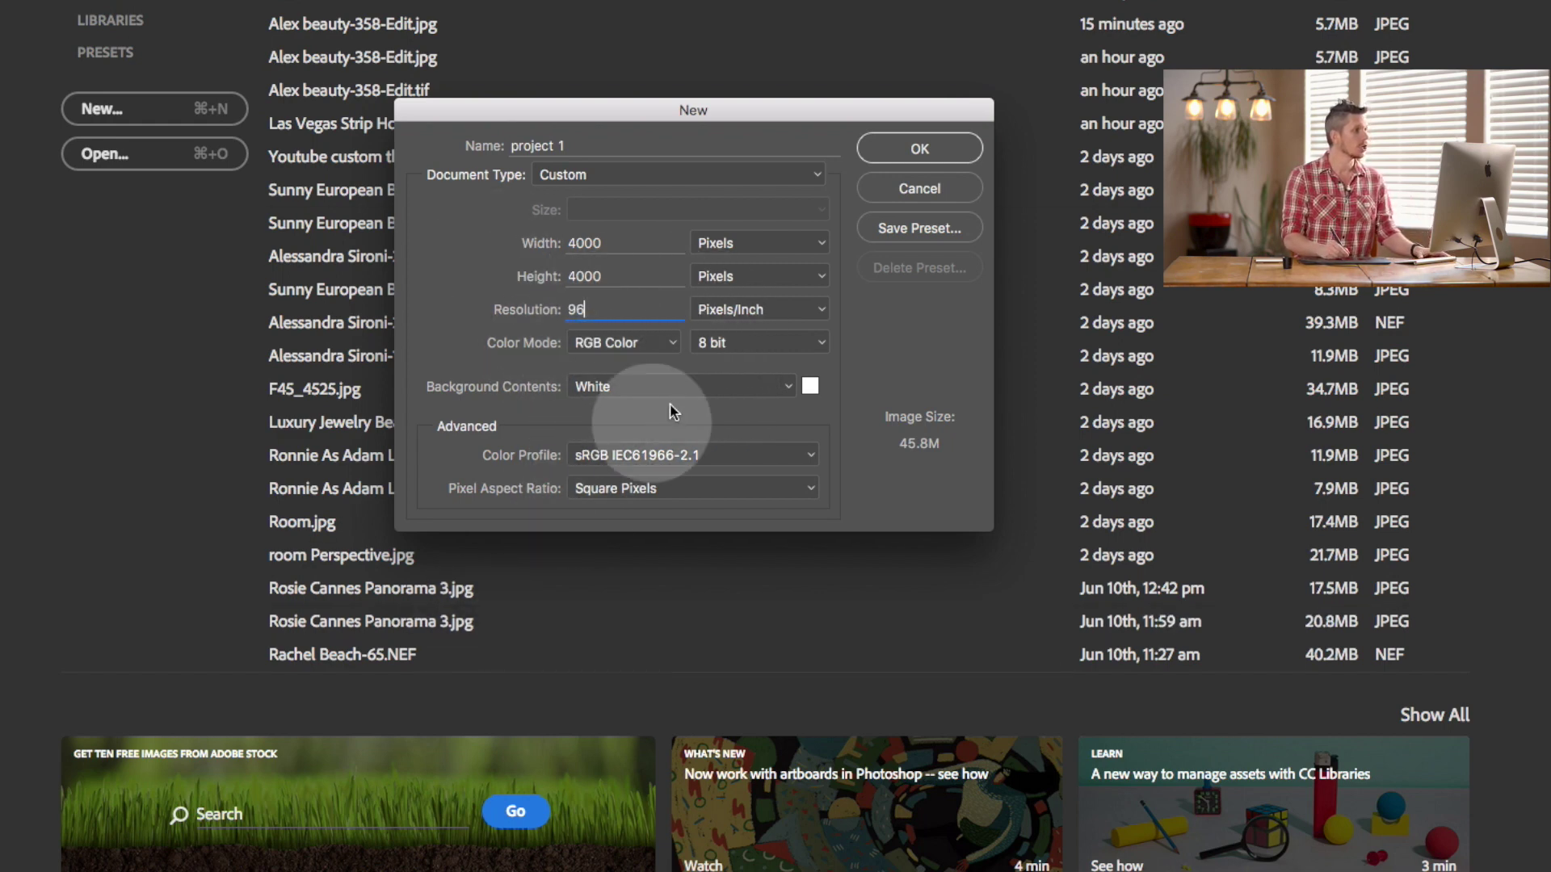
Step: Keep RGB Color mode and settle on 8 bit depth after briefly trying 16 bit
{"action": "left_click", "coordinate": [666, 346]}
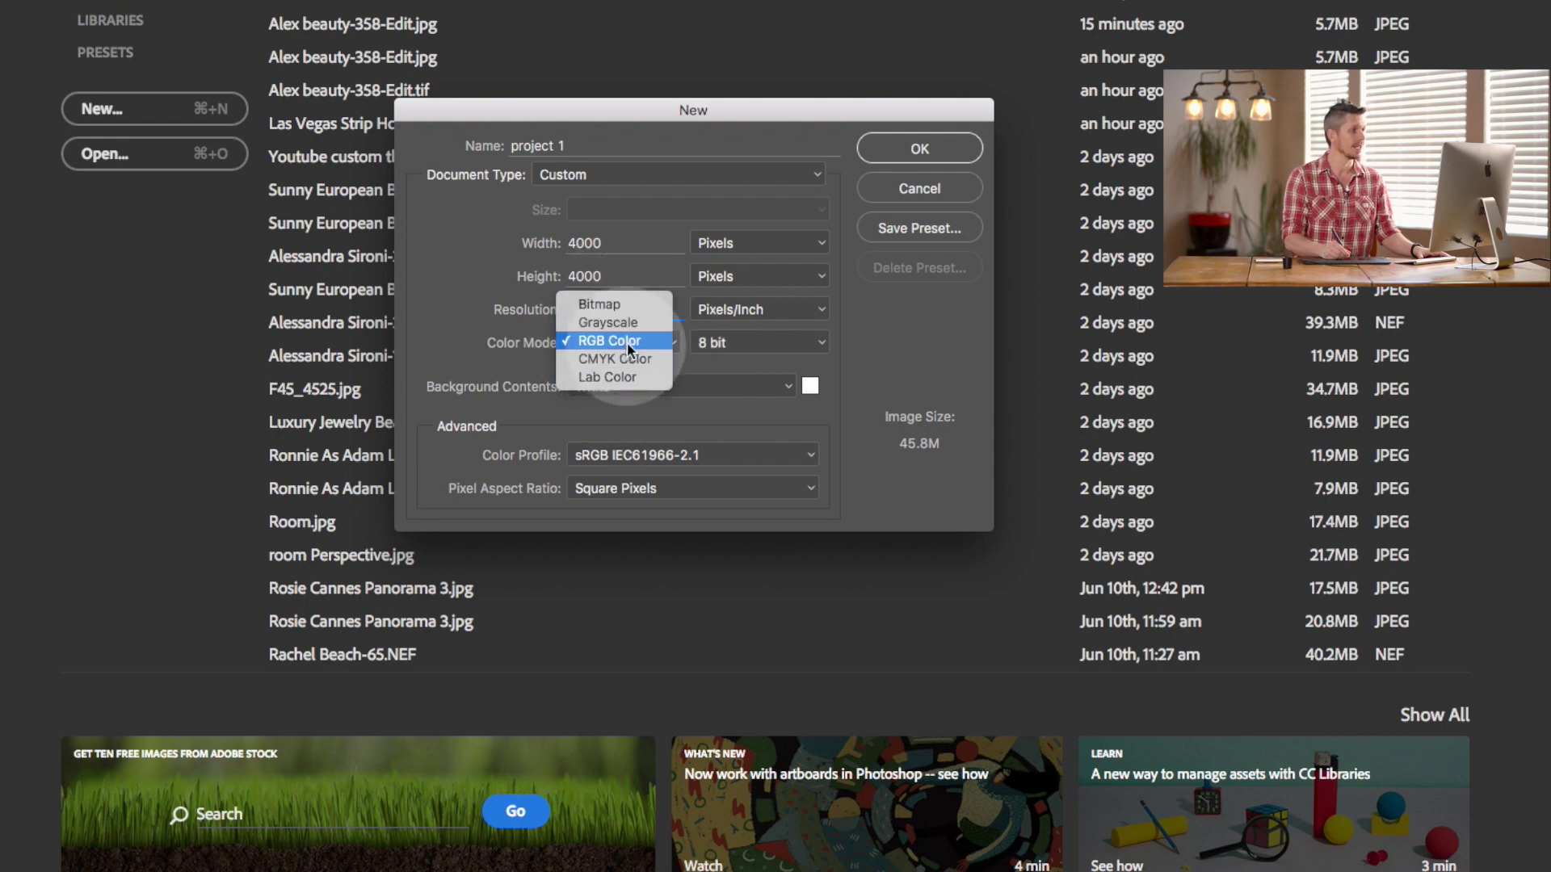
{"action": "left_click", "coordinate": [632, 335]}
{"action": "left_click", "coordinate": [767, 343]}
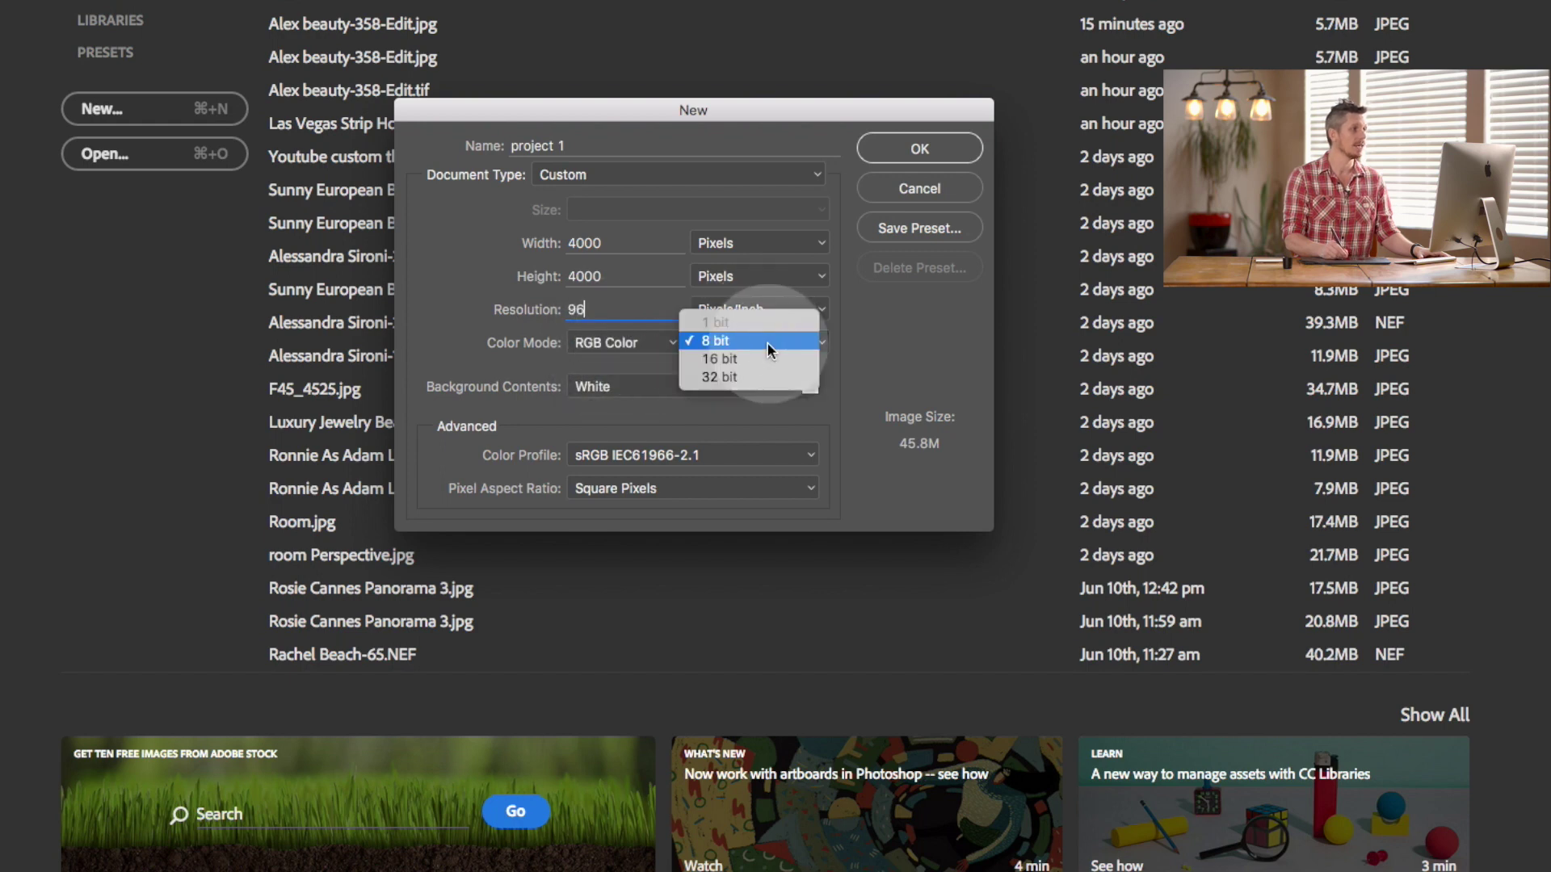
{"action": "left_click", "coordinate": [758, 339]}
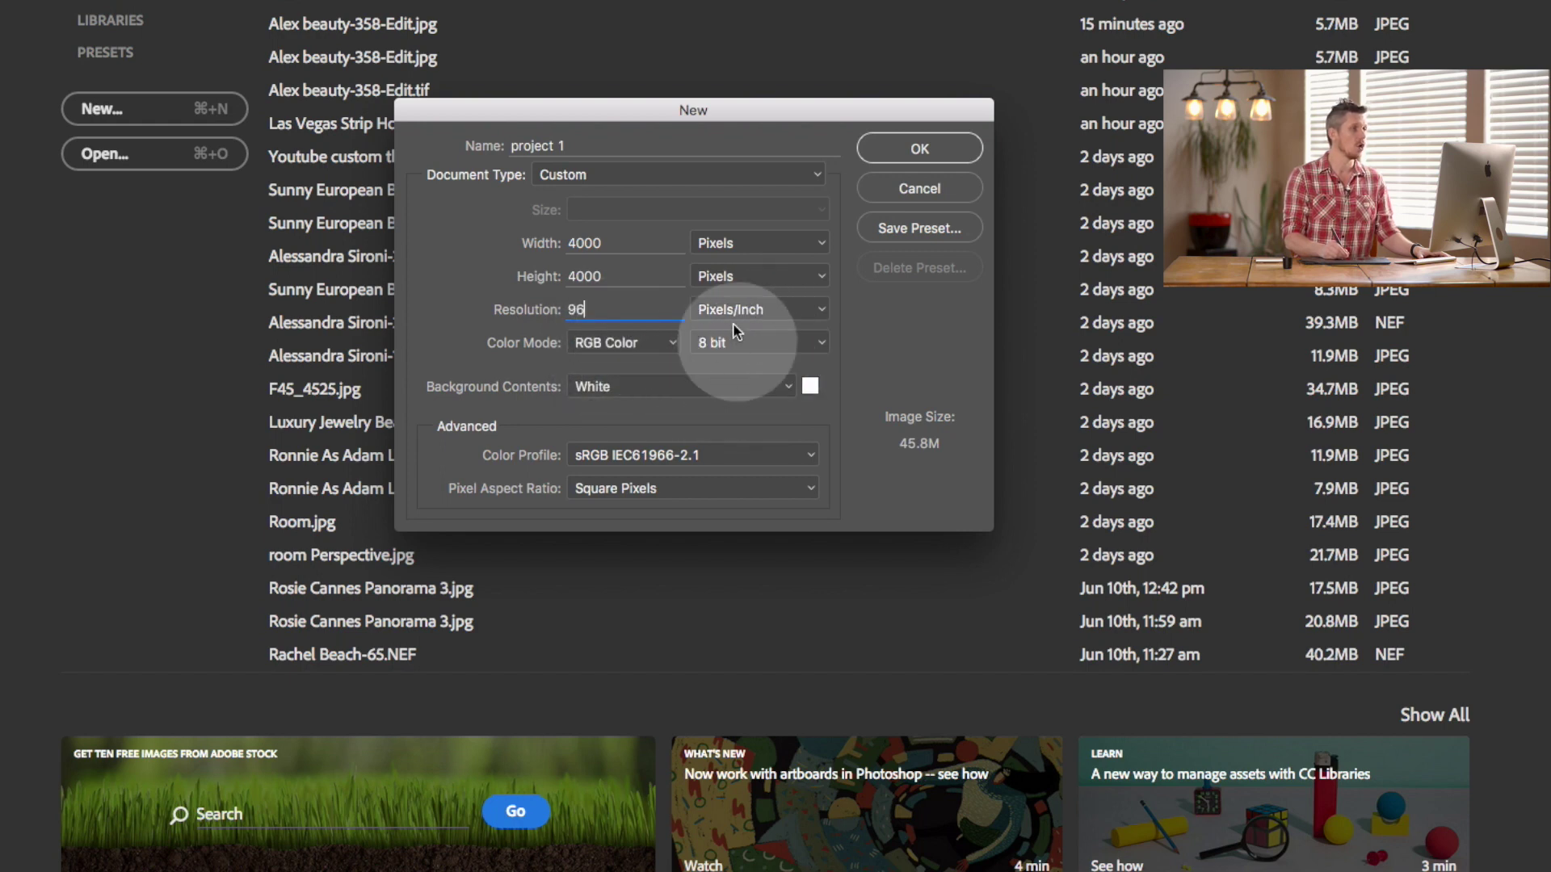
{"action": "left_click", "coordinate": [810, 347]}
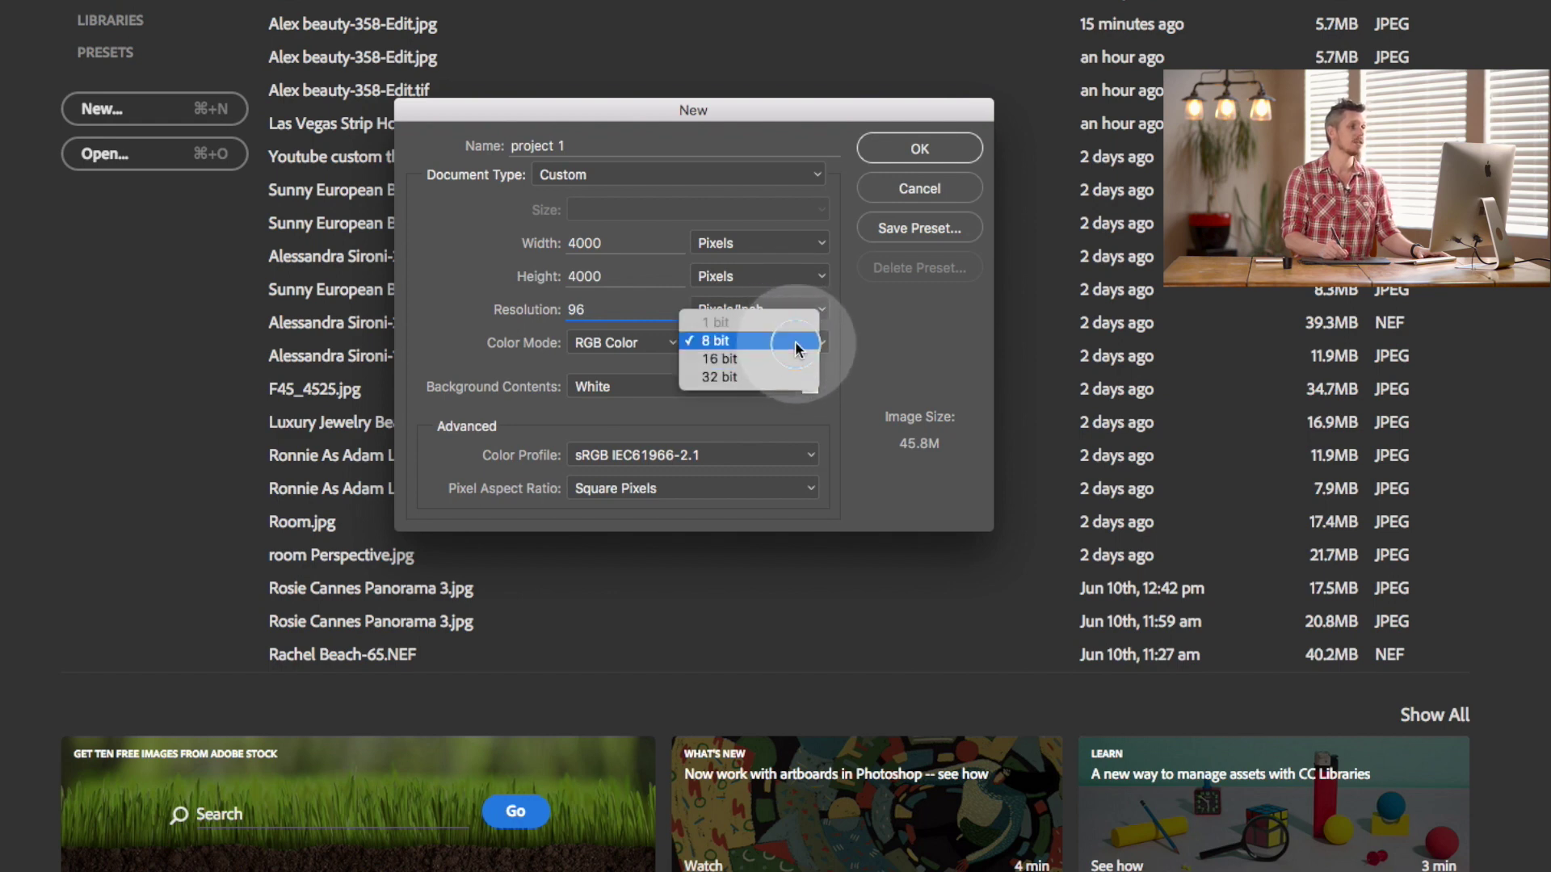
{"action": "left_click", "coordinate": [796, 349]}
{"action": "left_click", "coordinate": [796, 343]}
{"action": "left_click", "coordinate": [797, 358]}
{"action": "left_click", "coordinate": [805, 343]}
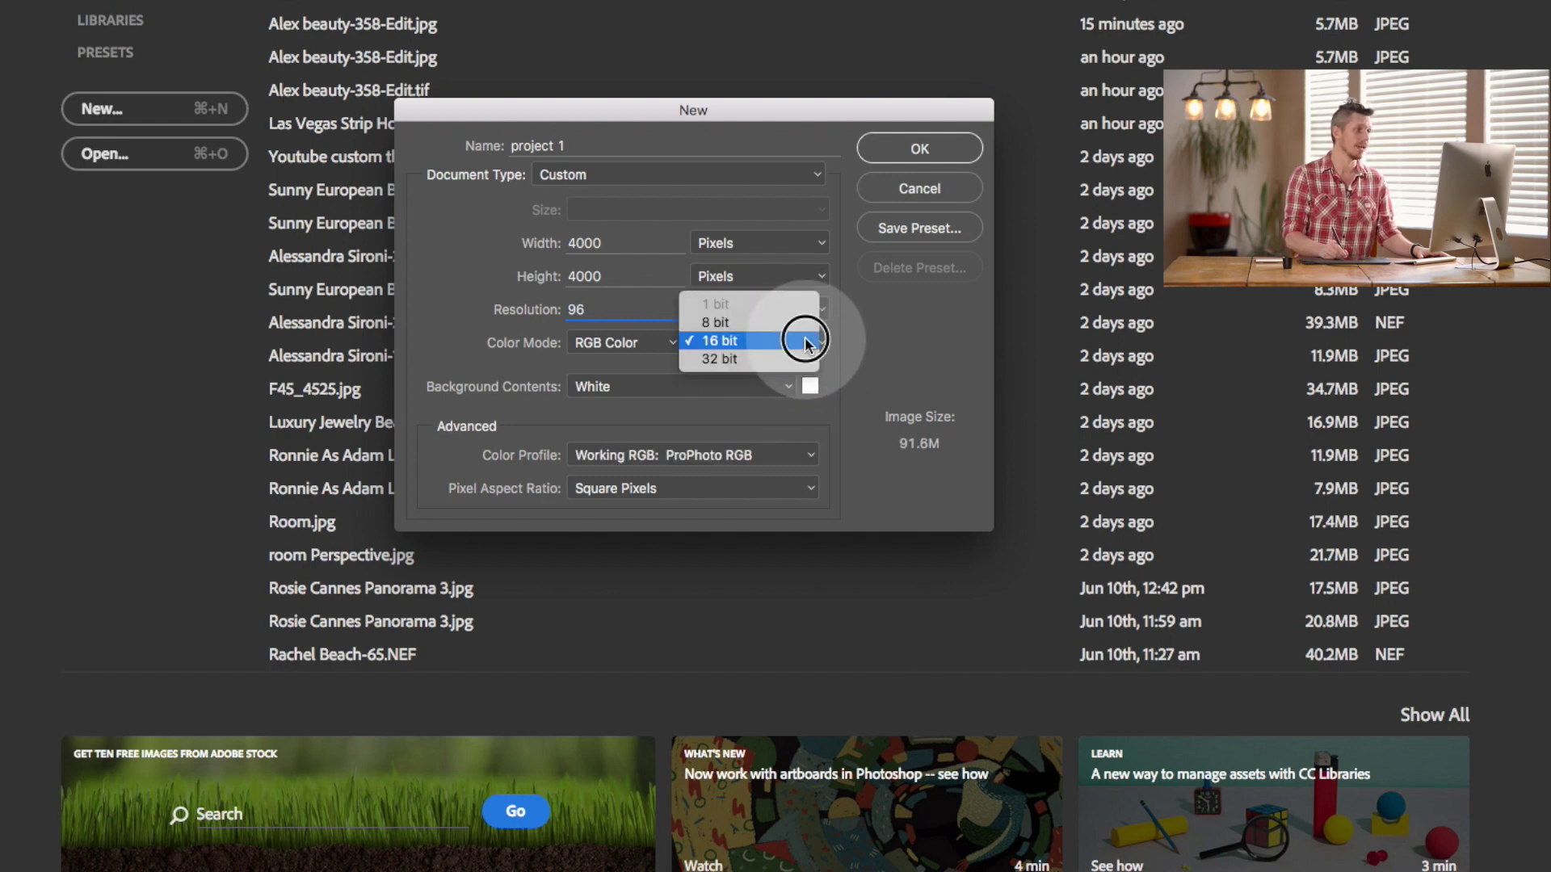
{"action": "left_click", "coordinate": [764, 323]}
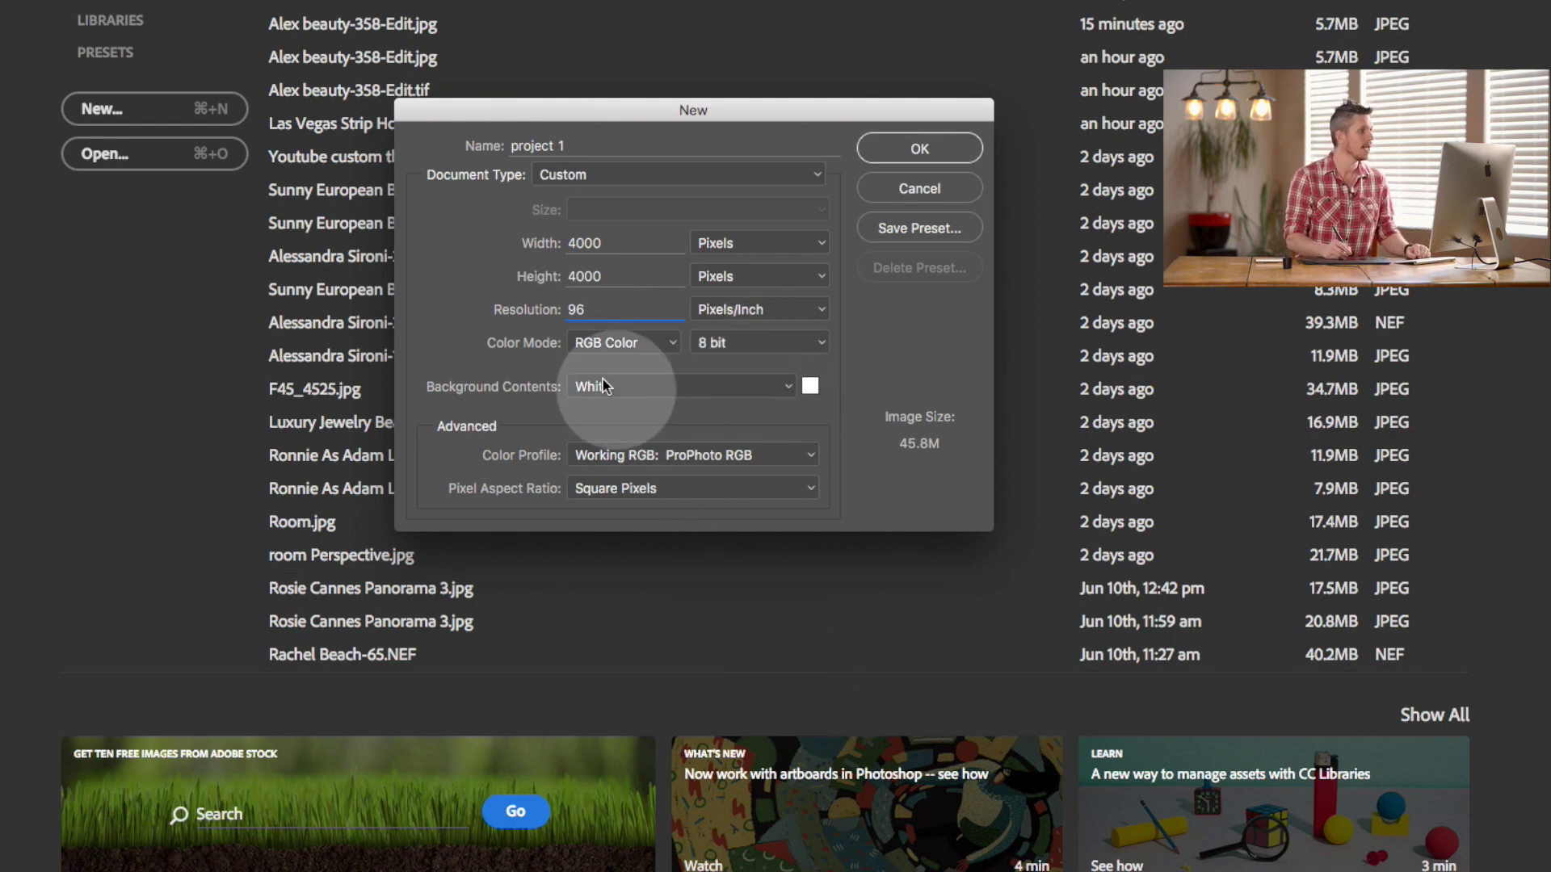
Step: Set Background Contents back to White after trying Transparent, and create the project 1 document
{"action": "left_click", "coordinate": [809, 388]}
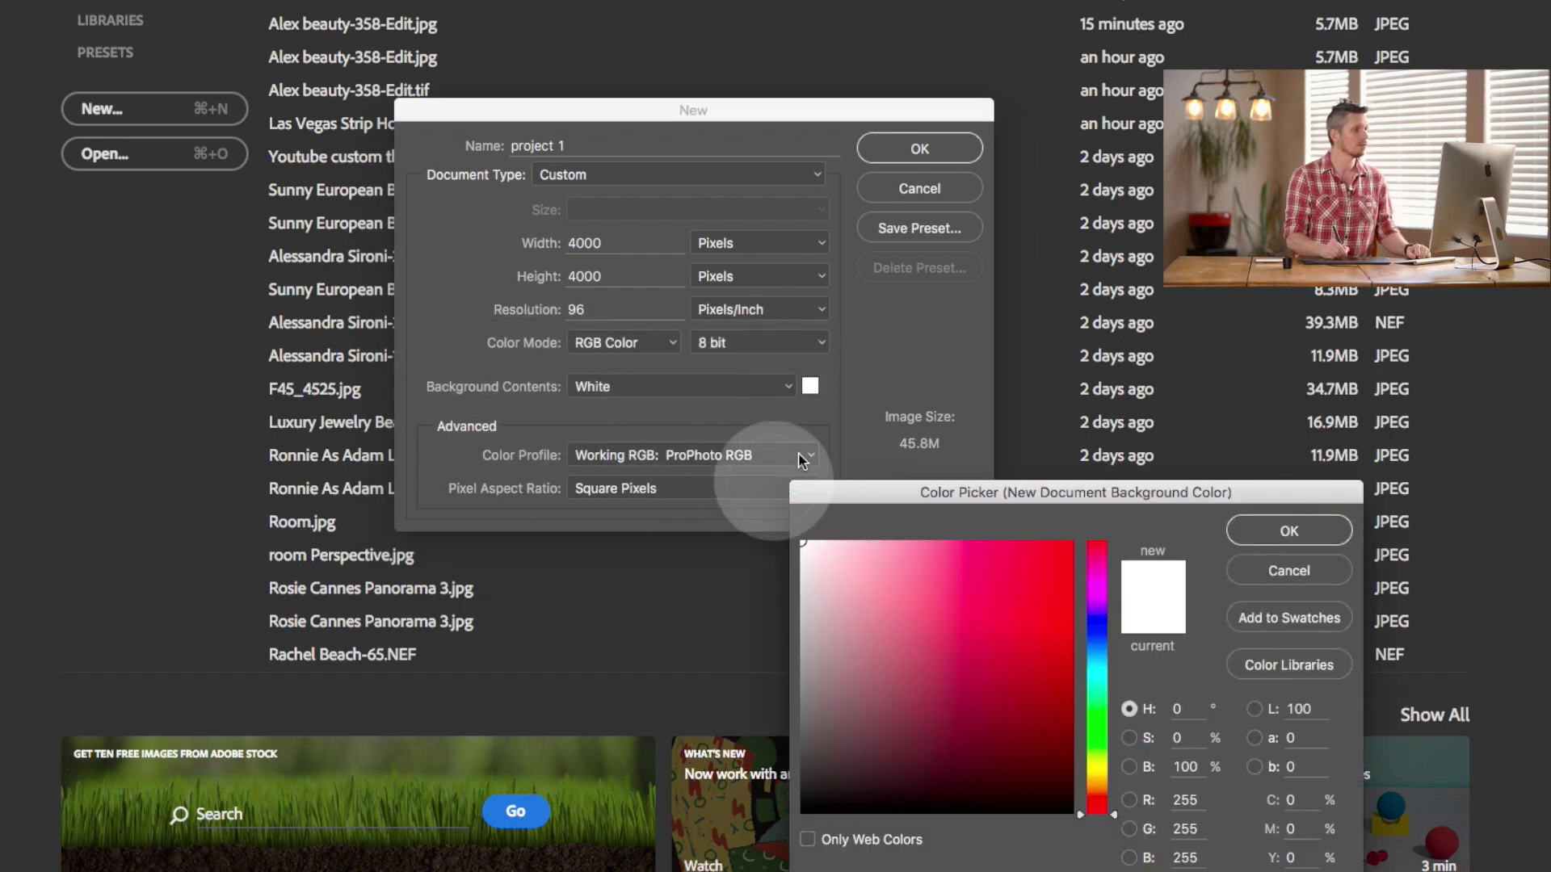
{"action": "left_click", "coordinate": [1289, 533]}
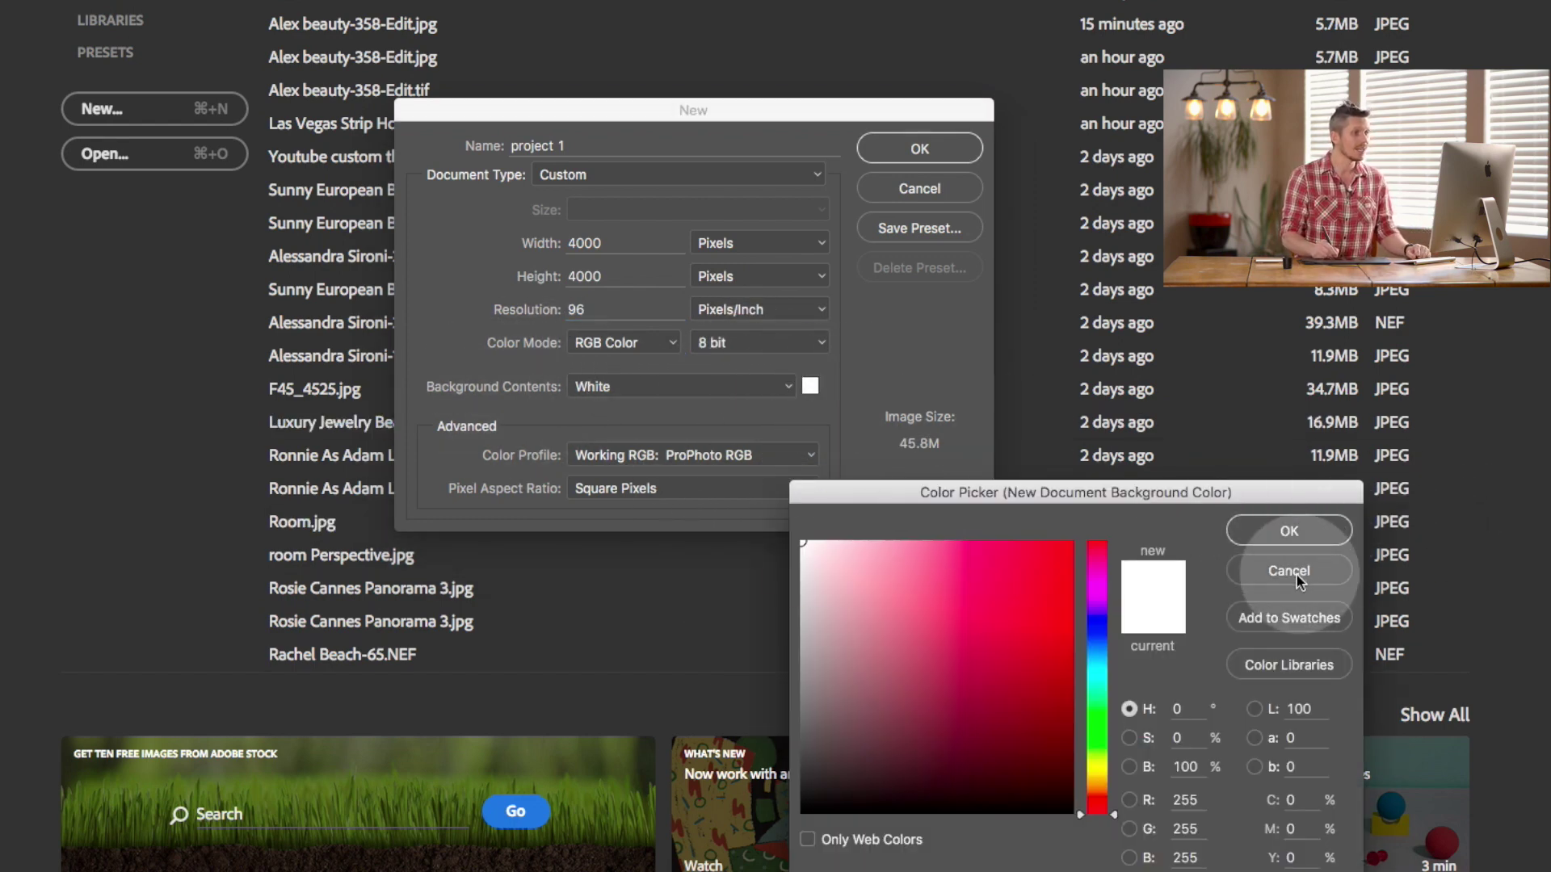
{"action": "left_click", "coordinate": [772, 384]}
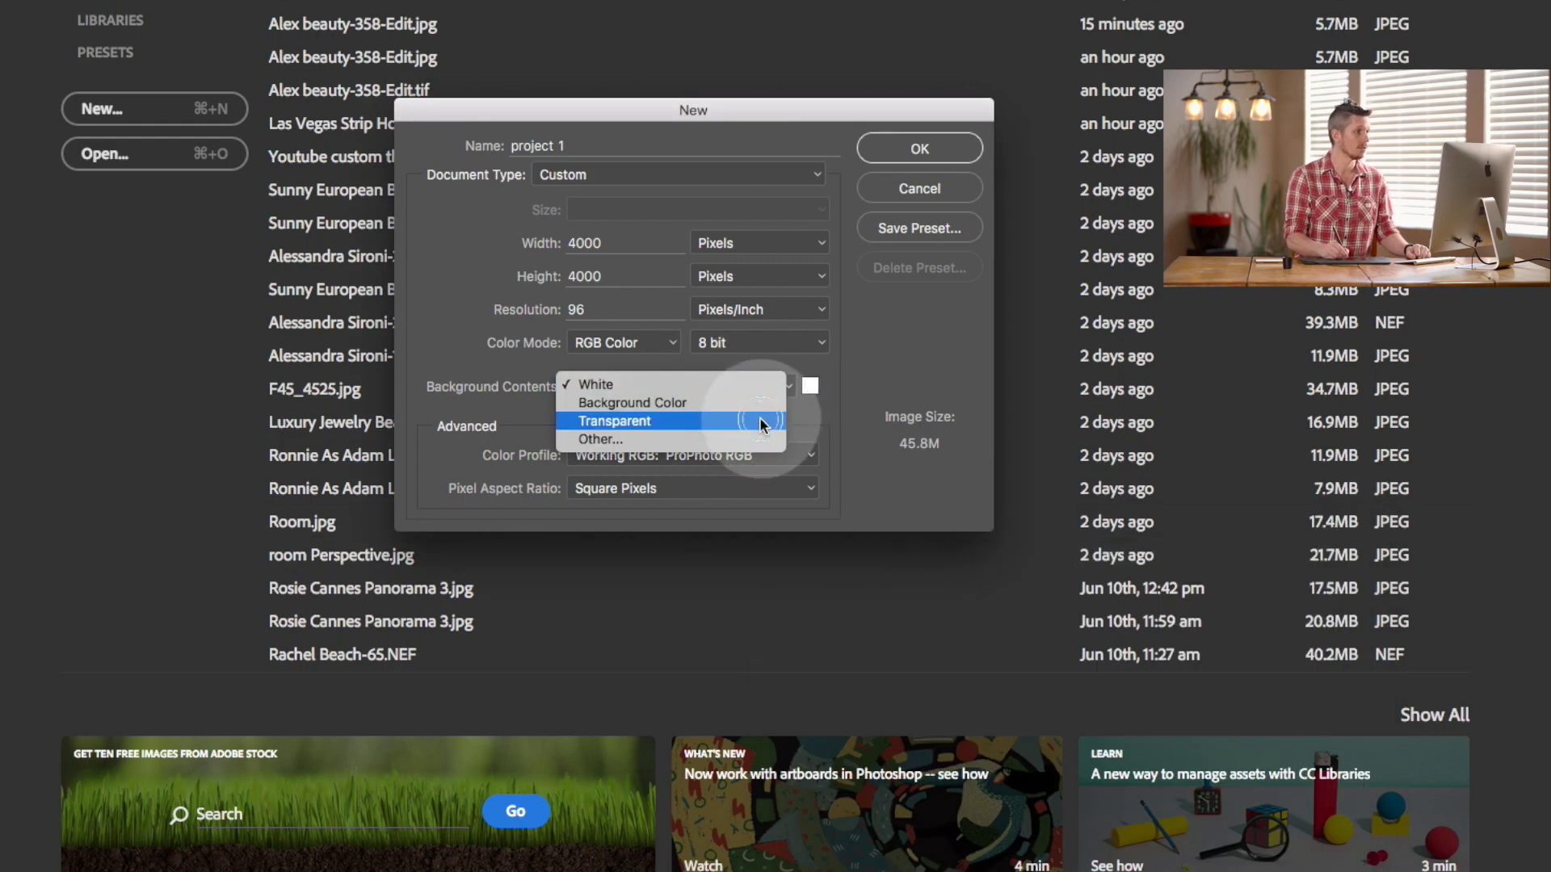
{"action": "left_click", "coordinate": [759, 421]}
{"action": "left_click", "coordinate": [782, 387]}
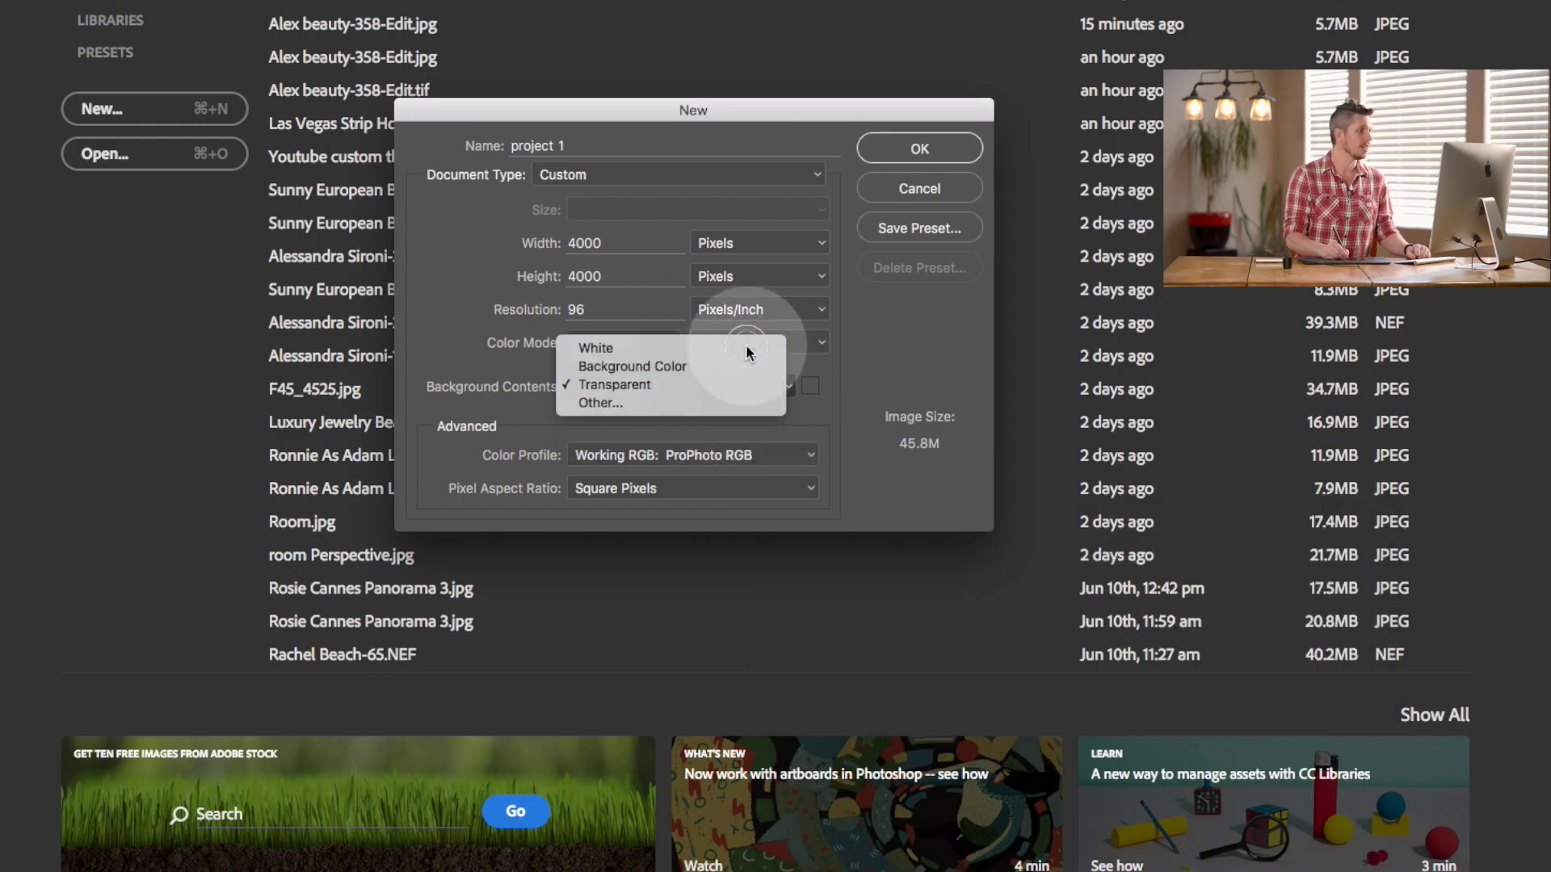
{"action": "left_click", "coordinate": [747, 350]}
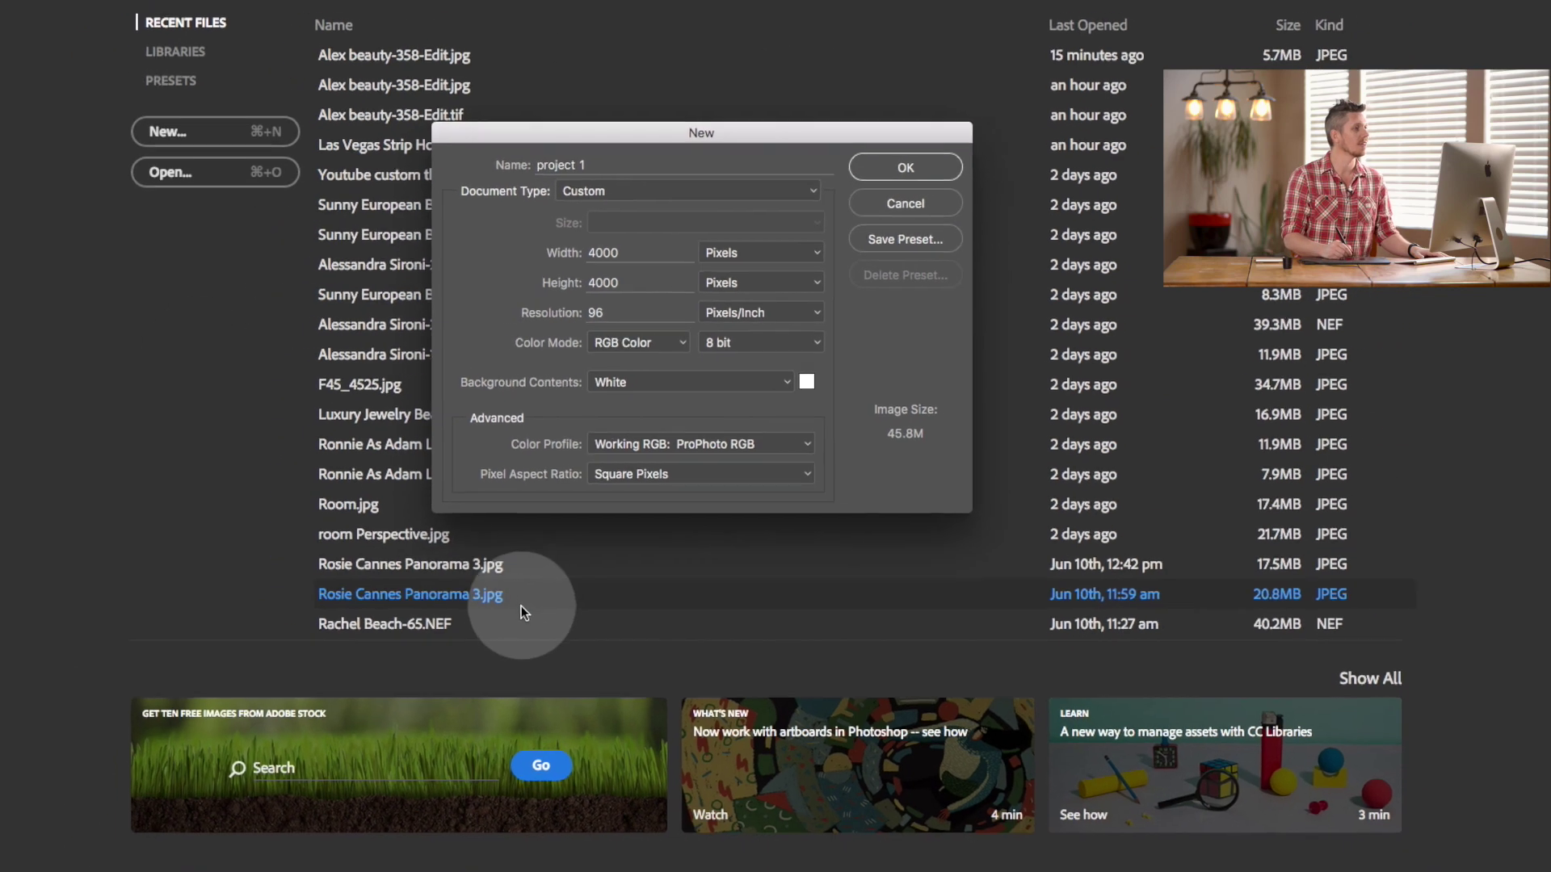
{"action": "left_click", "coordinate": [906, 168]}
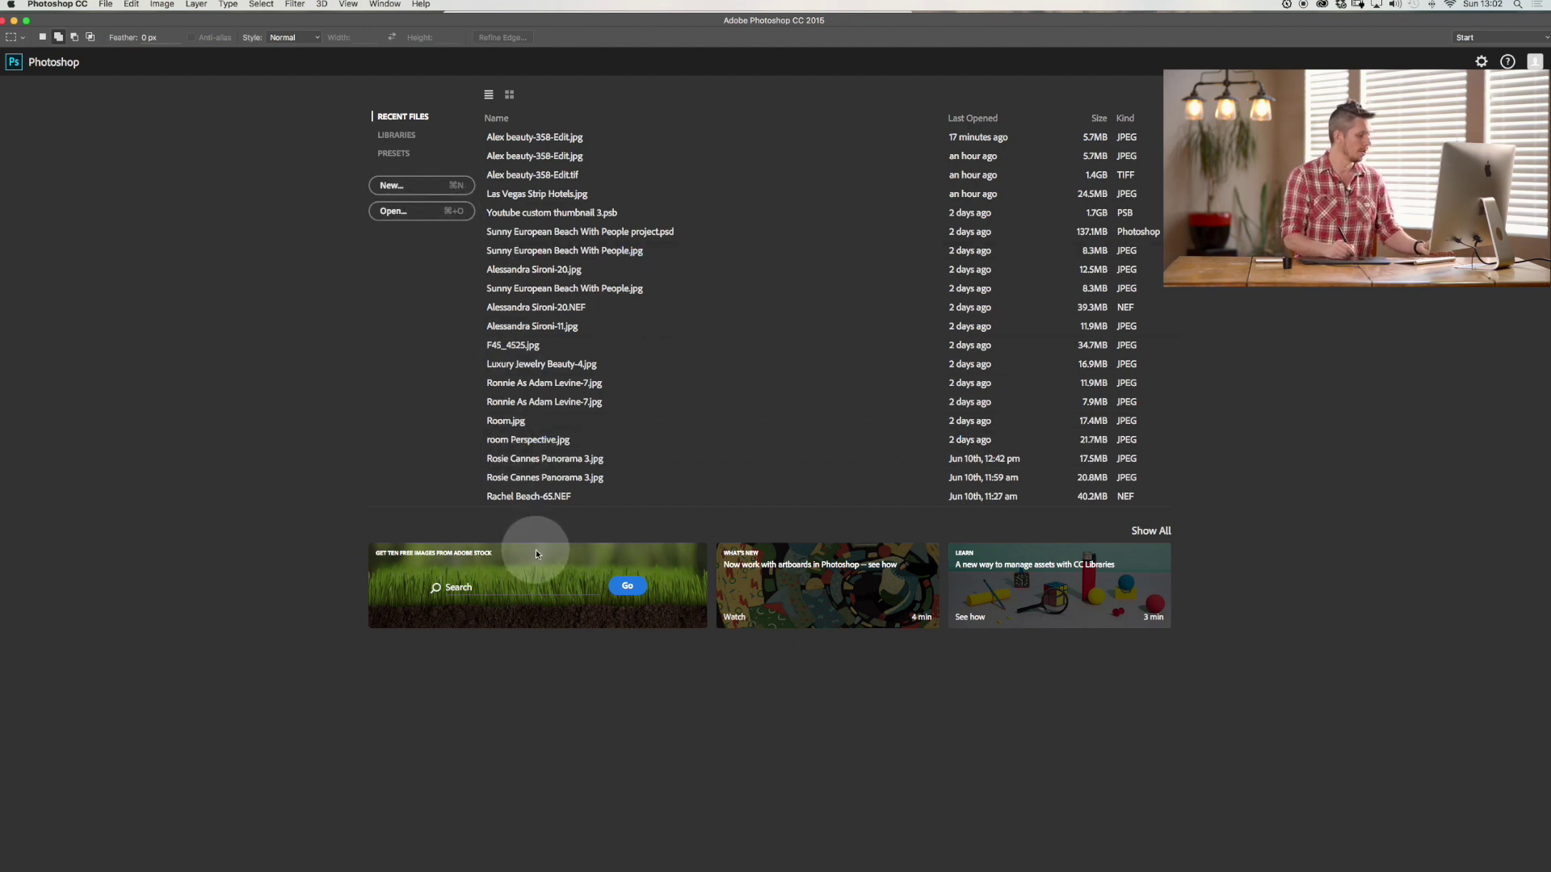
Step: Open Alex beauty-358-Edit.jpg from the Open dialog, then cancel Camera Raw to return to the start screen
{"action": "key", "text": "super+o"}
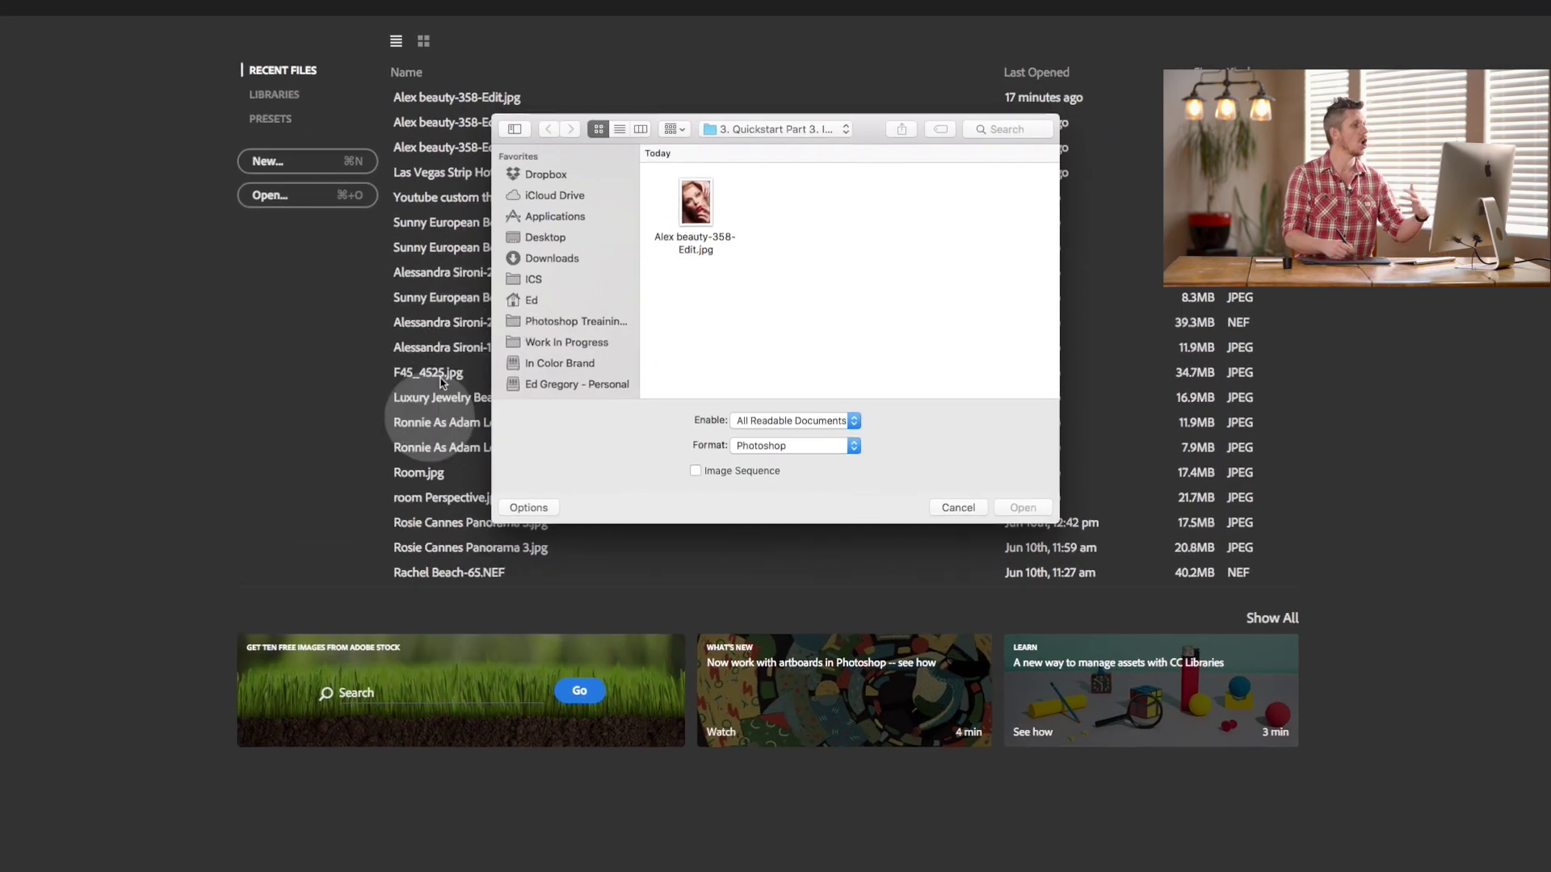
{"action": "left_click", "coordinate": [678, 198]}
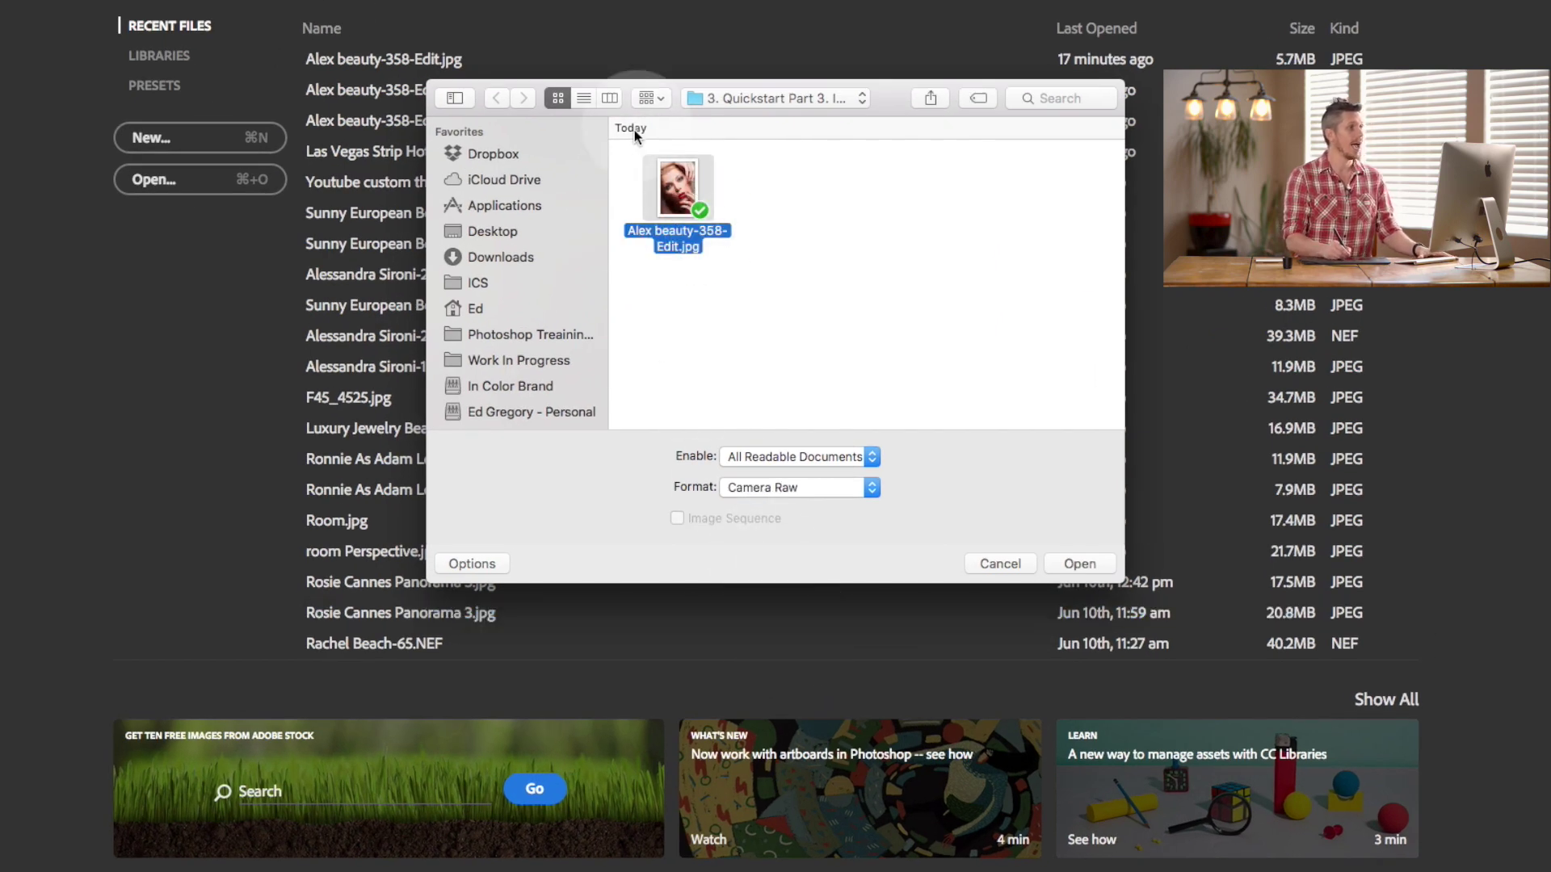
{"action": "left_click", "coordinate": [584, 99]}
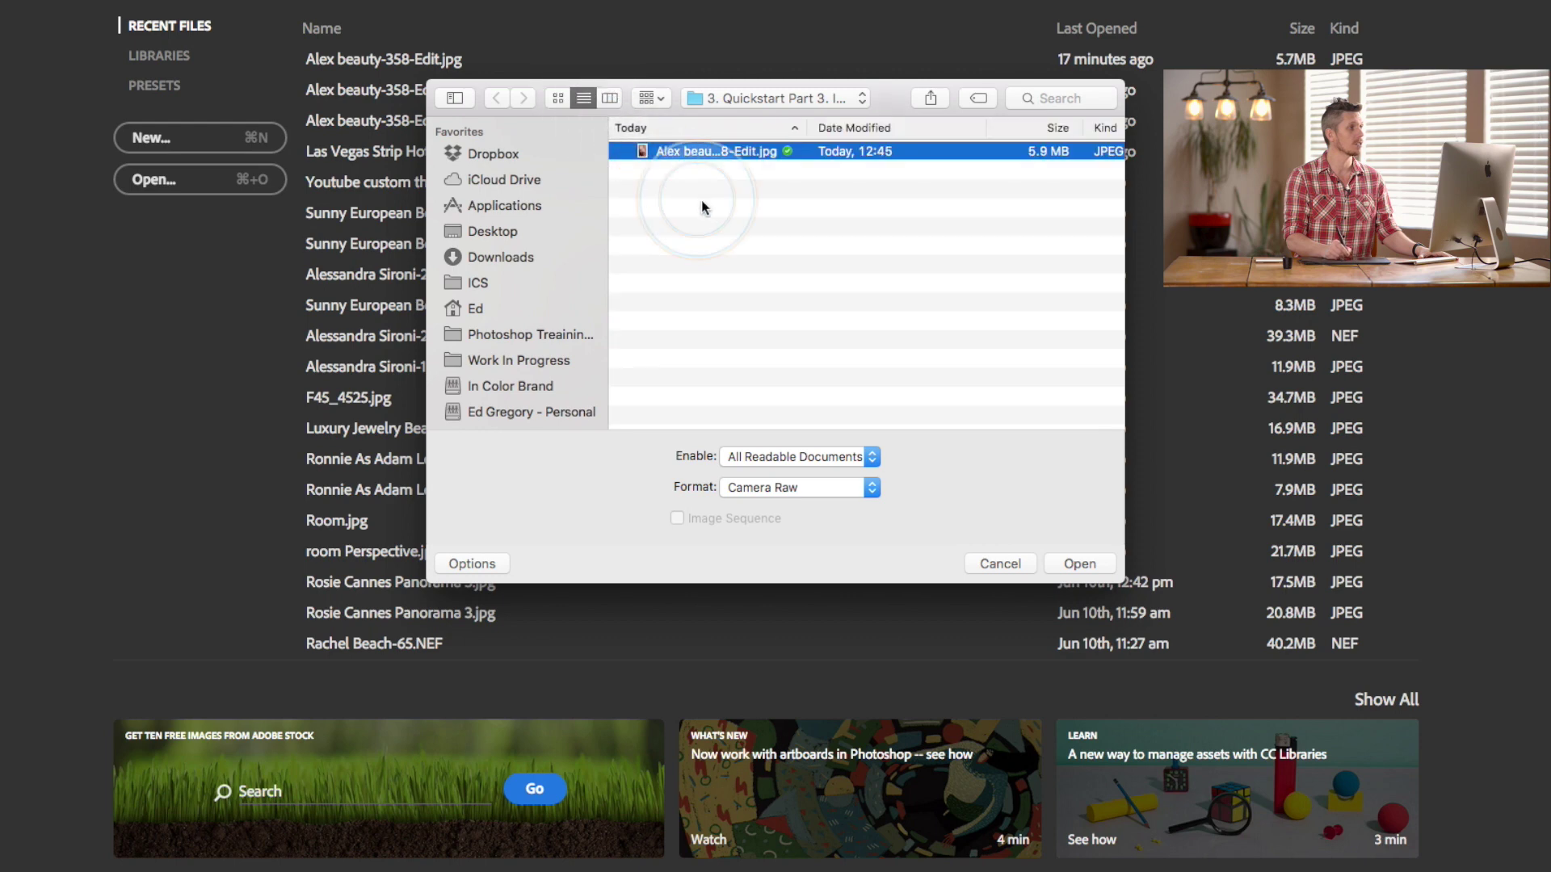
{"action": "left_click", "coordinate": [557, 98]}
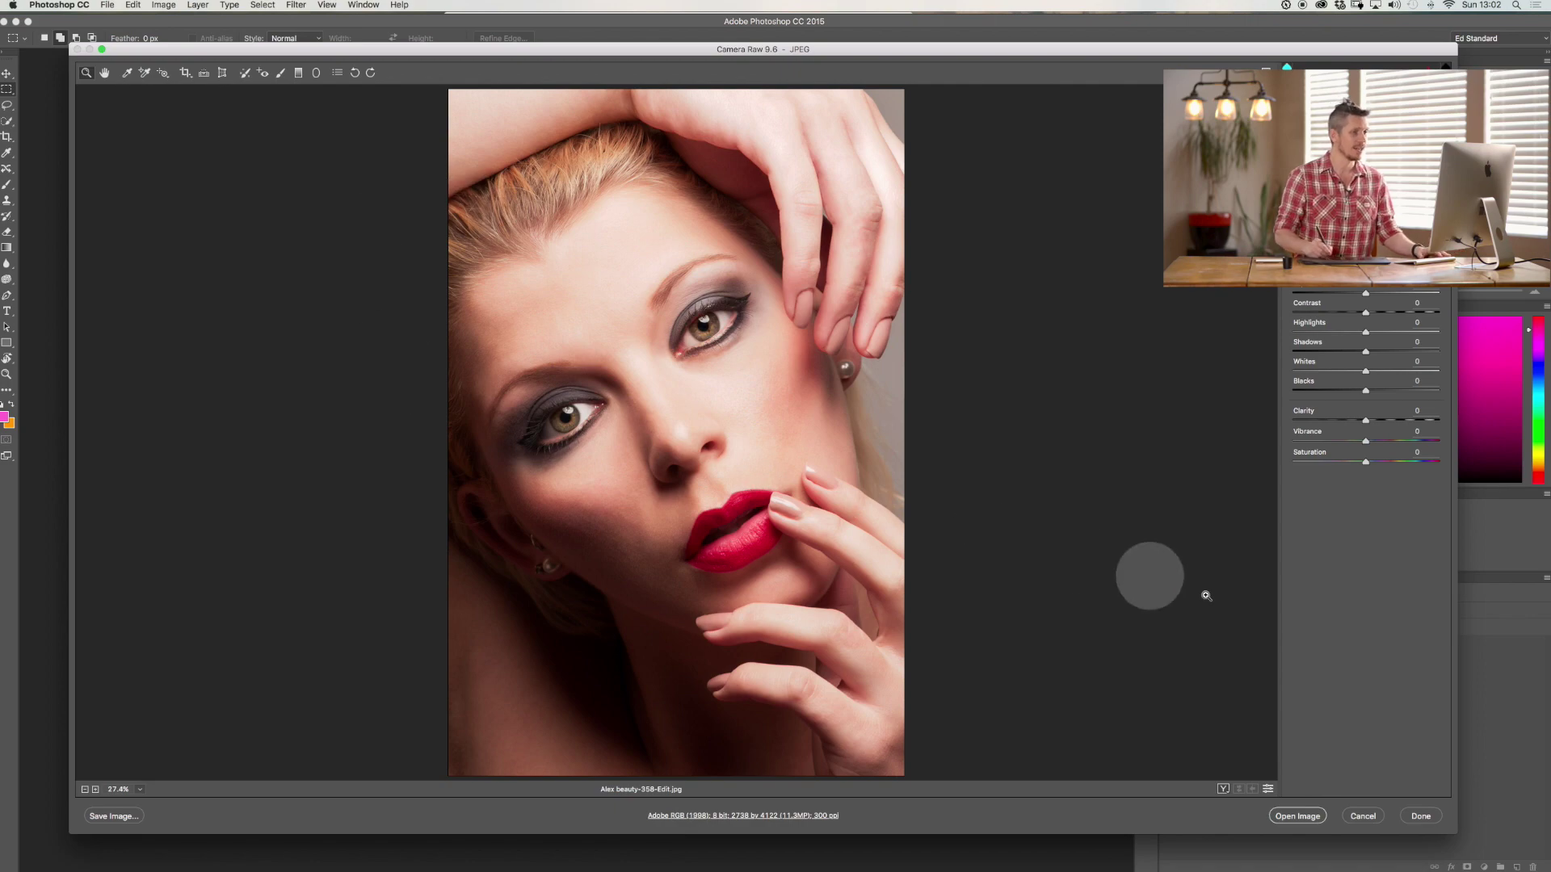
{"action": "left_click", "coordinate": [1365, 817]}
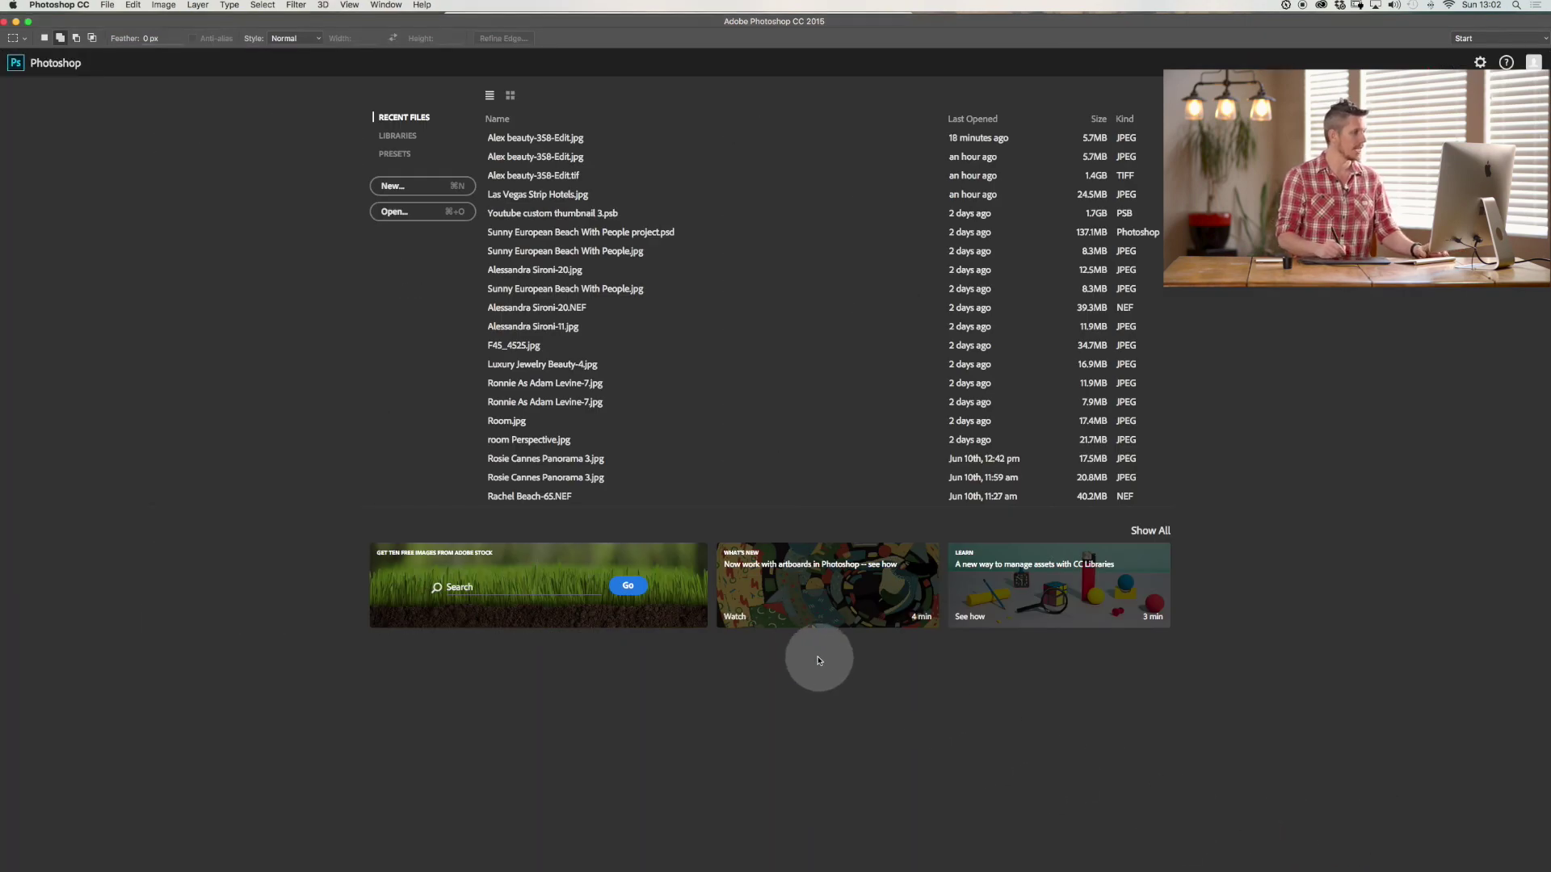
Step: Drag Alex beauty-358-Edit.jpg from the Finder window onto Photoshop to open it in Camera Raw
{"action": "key", "text": "ctrl+Up"}
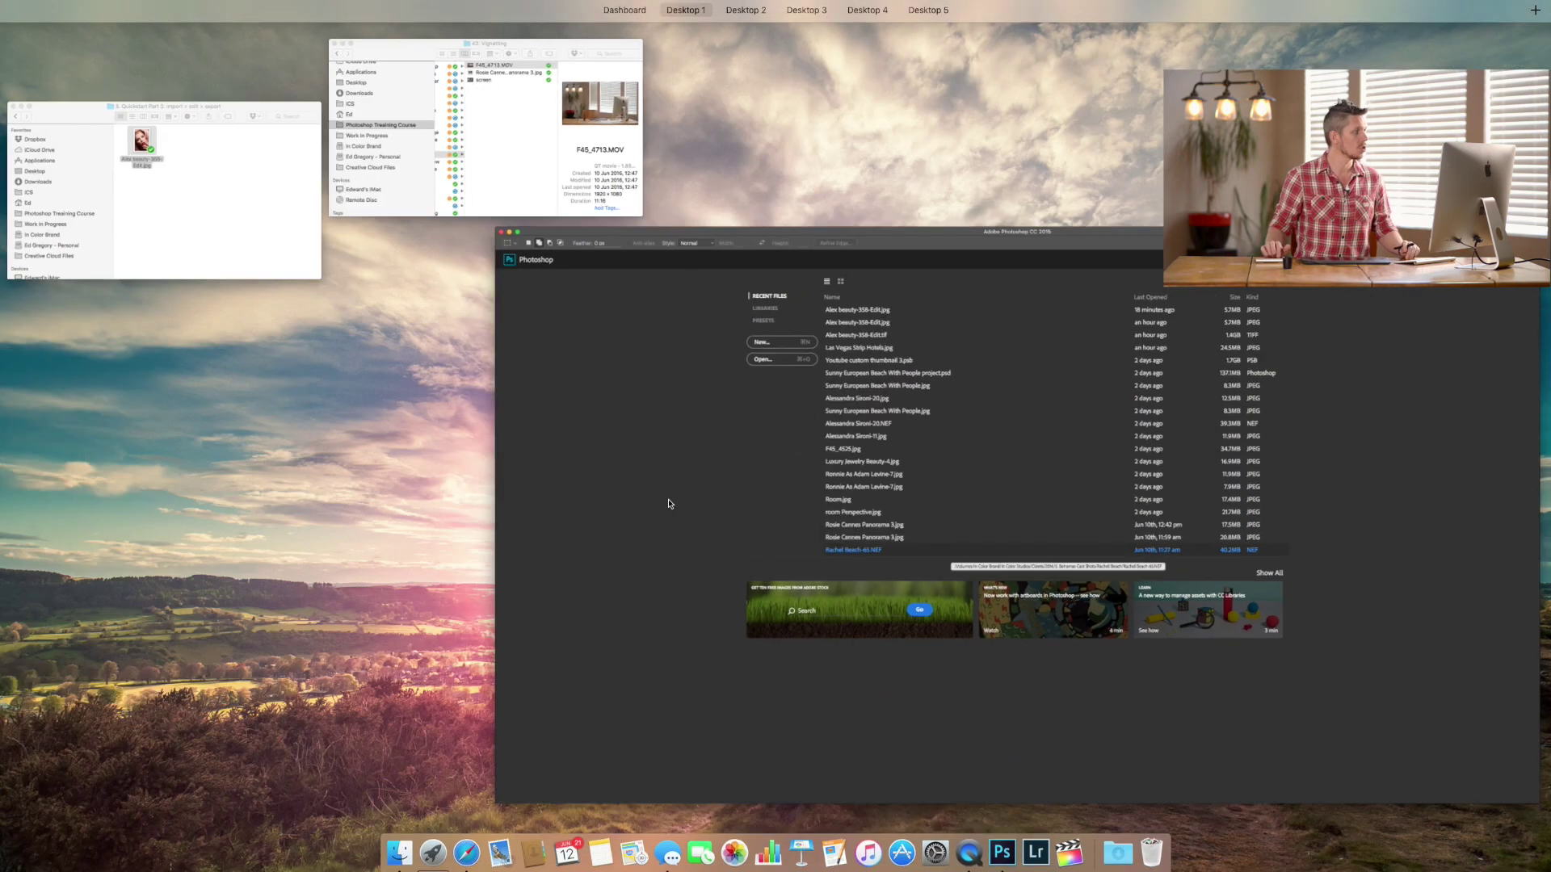
{"action": "left_click", "coordinate": [229, 175]}
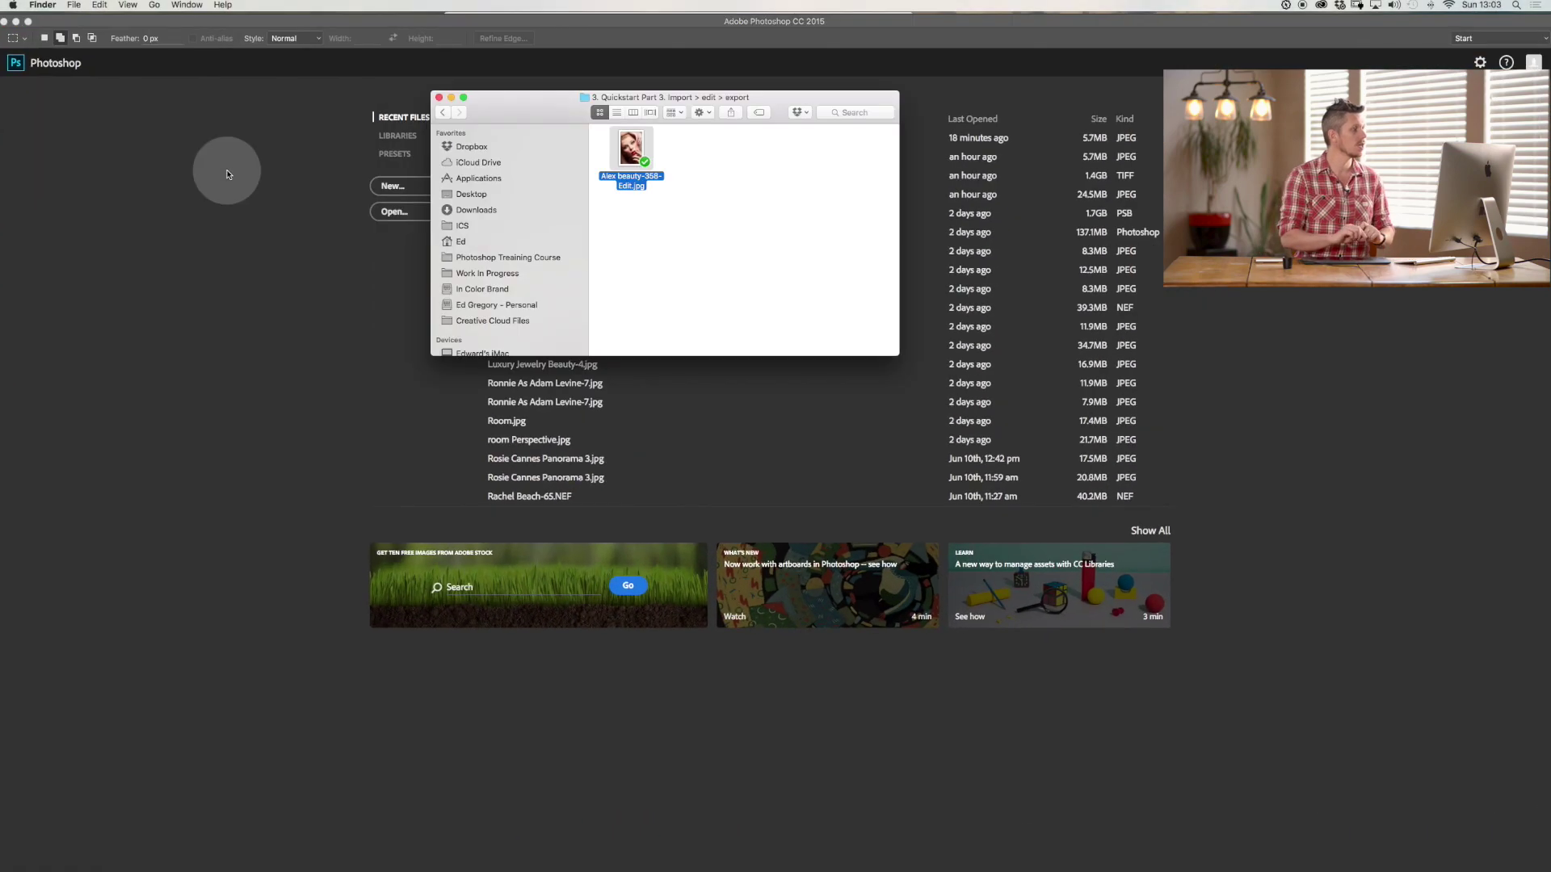
{"action": "left_click", "coordinate": [729, 105]}
{"action": "left_click_drag", "start_coordinate": [623, 145], "coordinate": [406, 440]}
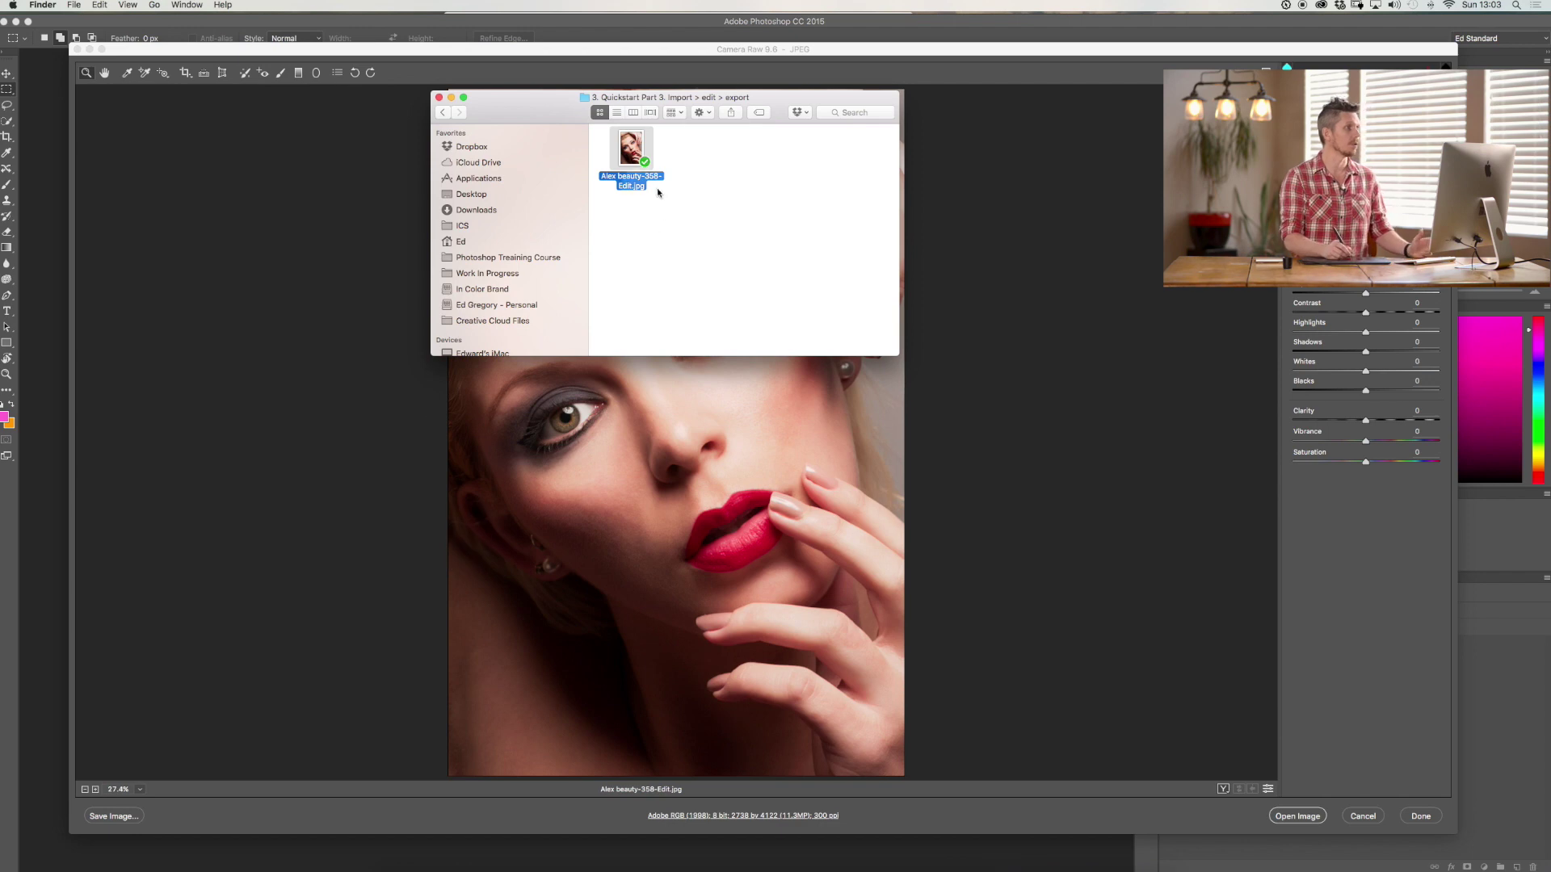
{"action": "left_click", "coordinate": [980, 223]}
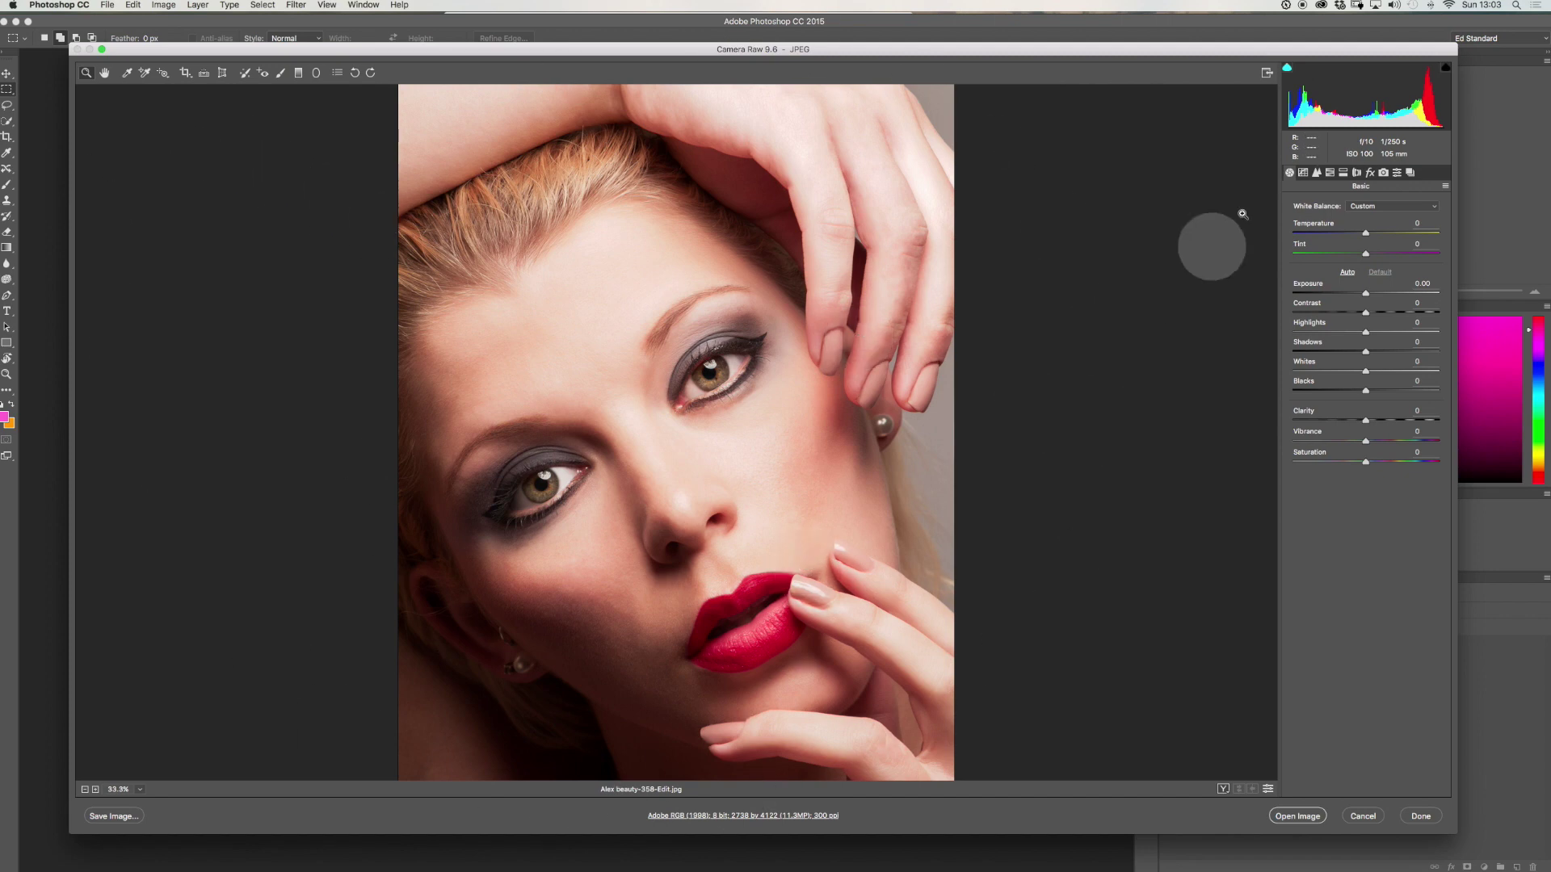
Step: Nudge the Camera Raw window up and lower Exposure to -0.55
{"action": "left_click_drag", "start_coordinate": [1139, 51], "coordinate": [1136, 33]}
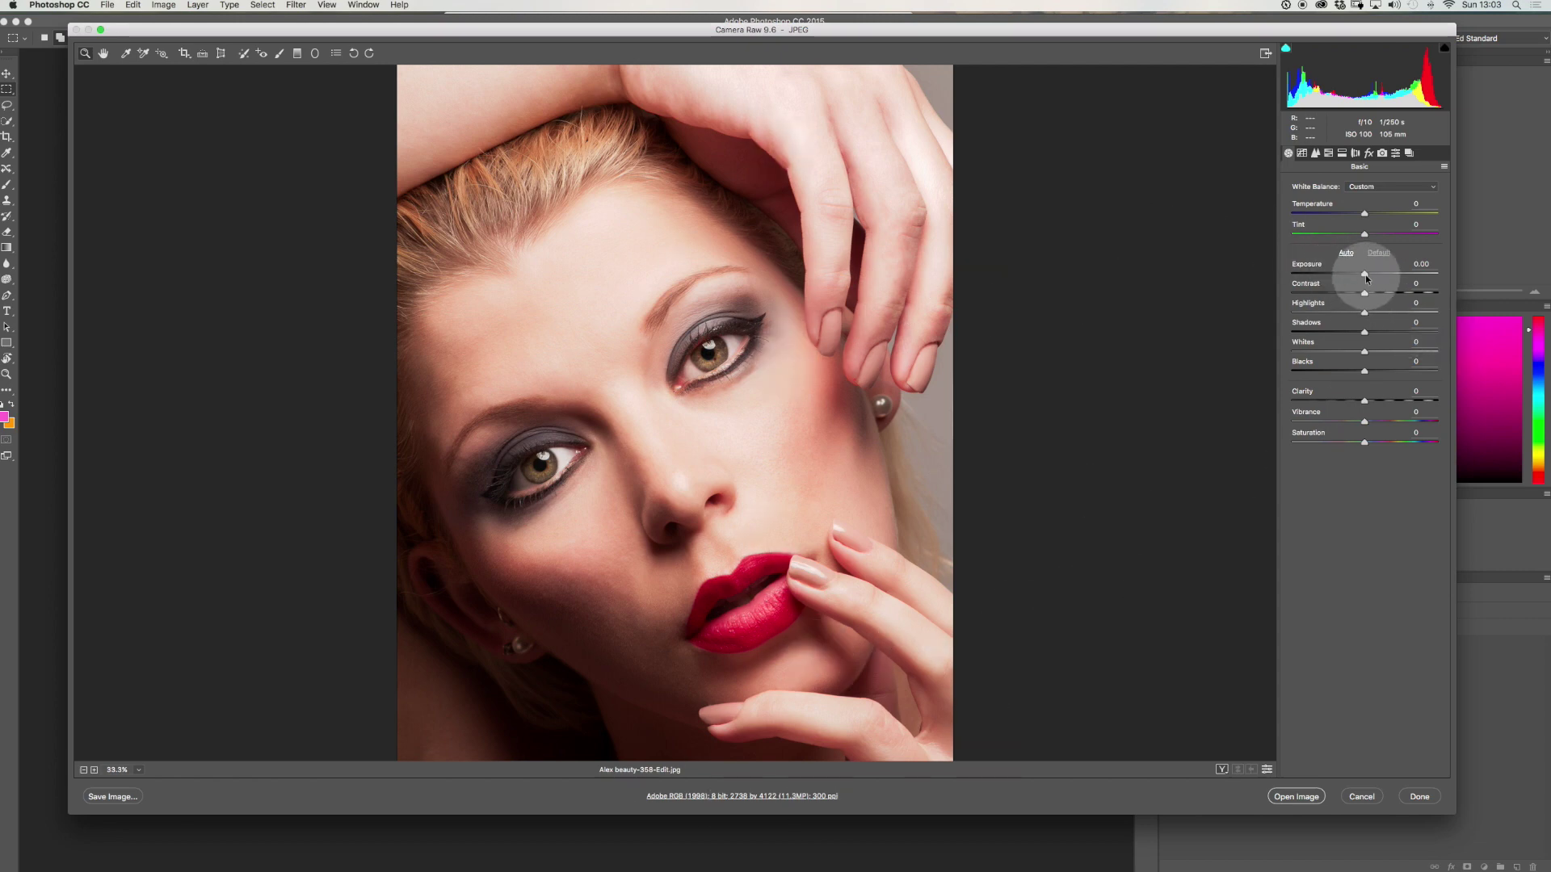
{"action": "mouse_move", "coordinate": [1365, 275]}
{"action": "left_mouse_down"}
{"action": "mouse_move", "coordinate": [1378, 269]}
{"action": "mouse_move", "coordinate": [1357, 275]}
{"action": "left_mouse_up"}
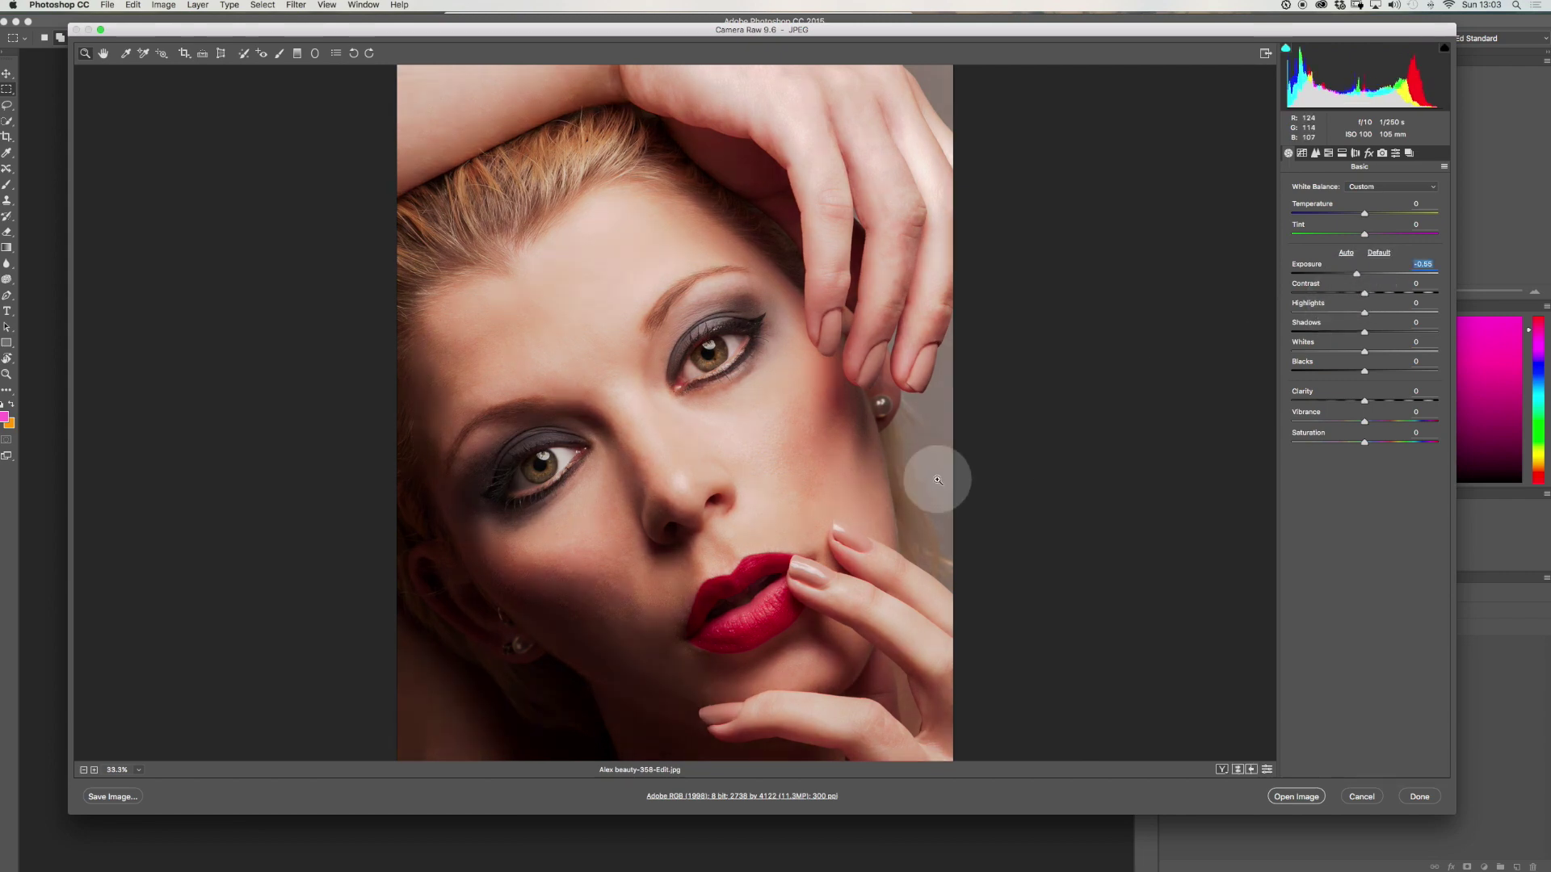
Step: Raise Exposure to +0.05 and open the image, keeping its embedded colour profile
{"action": "left_click_drag", "start_coordinate": [1356, 275], "coordinate": [1362, 275]}
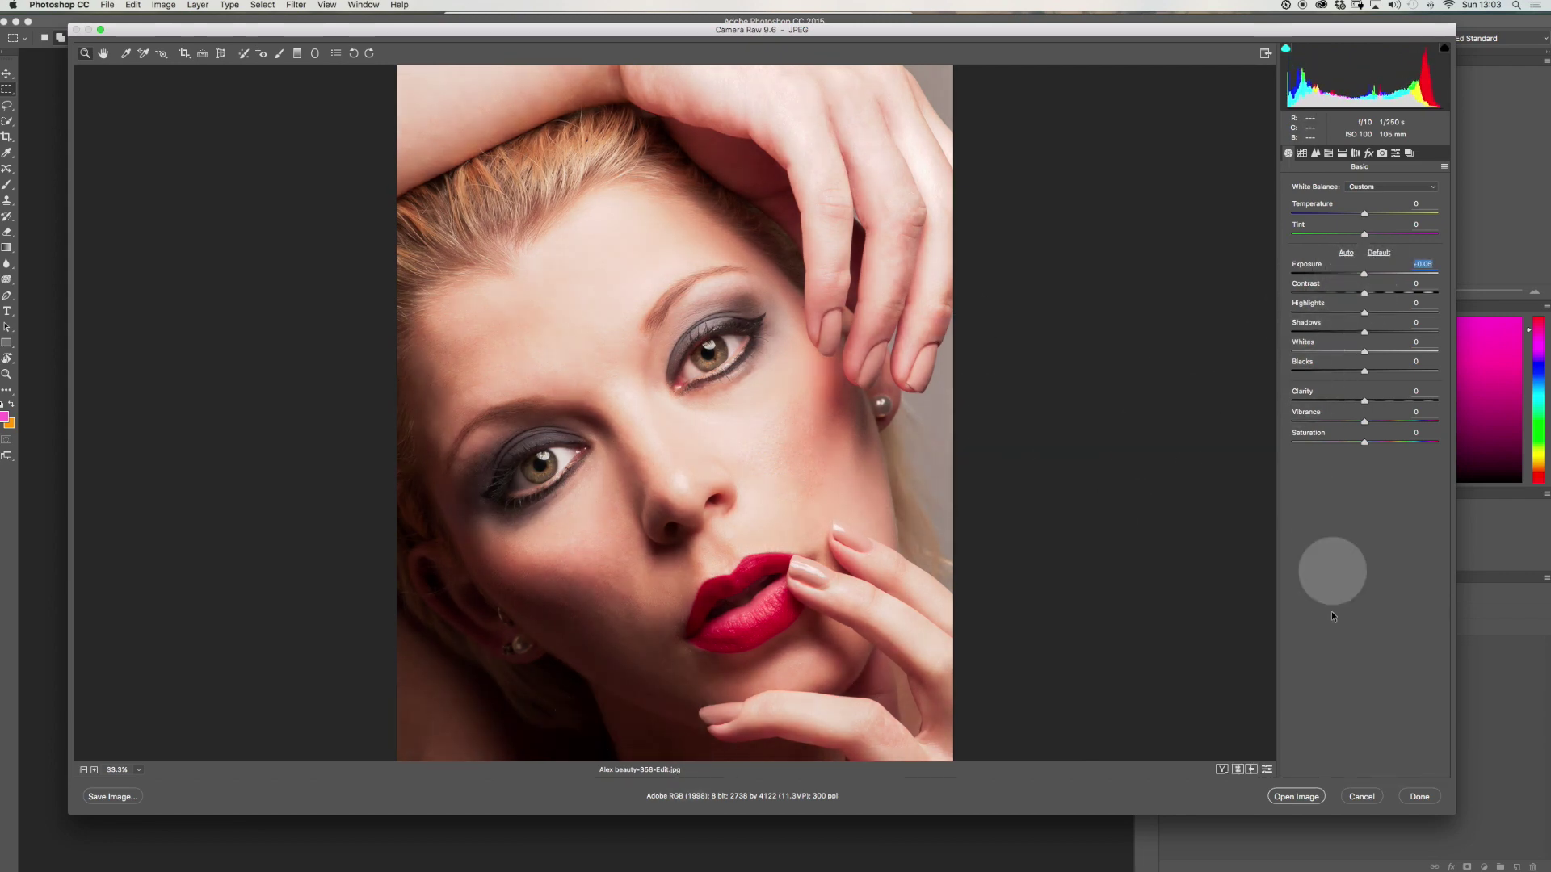
{"action": "left_click", "coordinate": [1296, 797]}
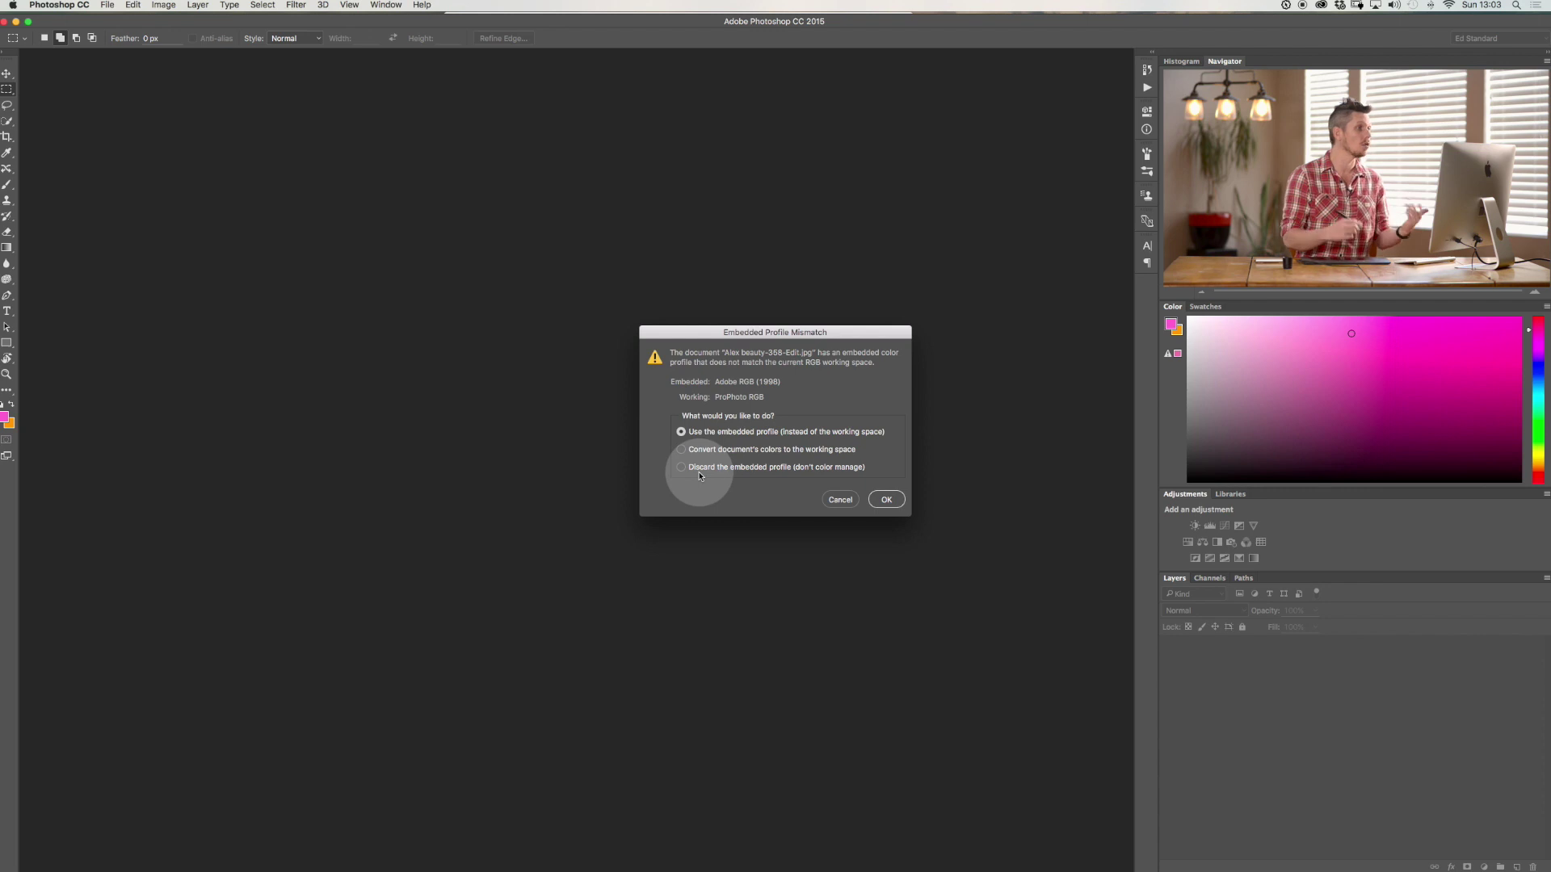
{"action": "left_click", "coordinate": [887, 500]}
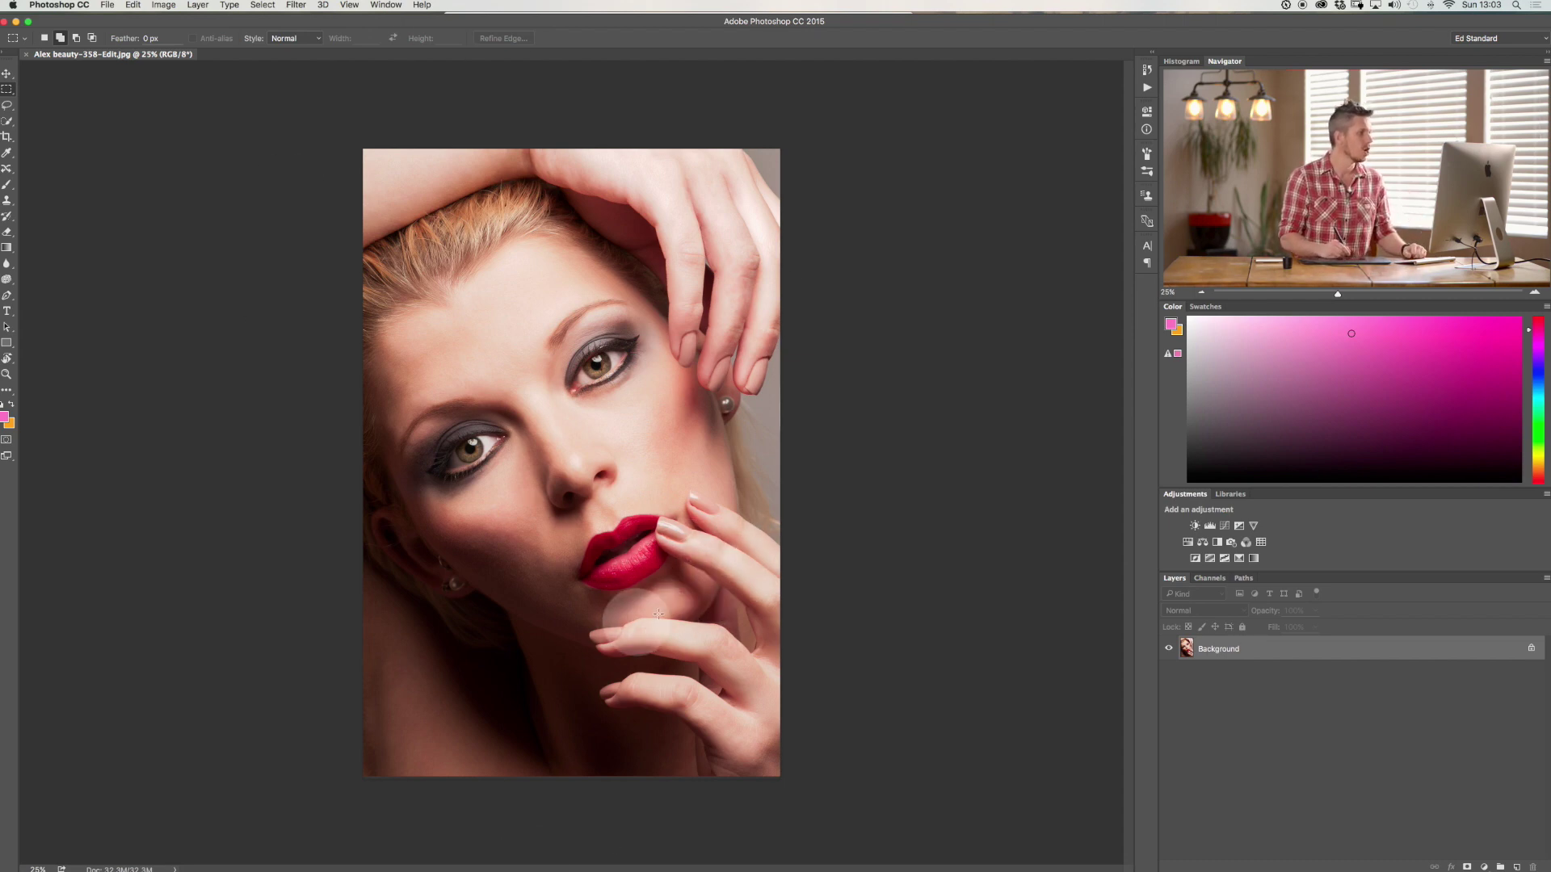
Step: Zoom to 66.7% and paint a Quick Selection over the model's lips
{"action": "key", "text": "super+plus"}
{"action": "key", "text": "super+plus"}
{"action": "key", "text": "super+plus"}
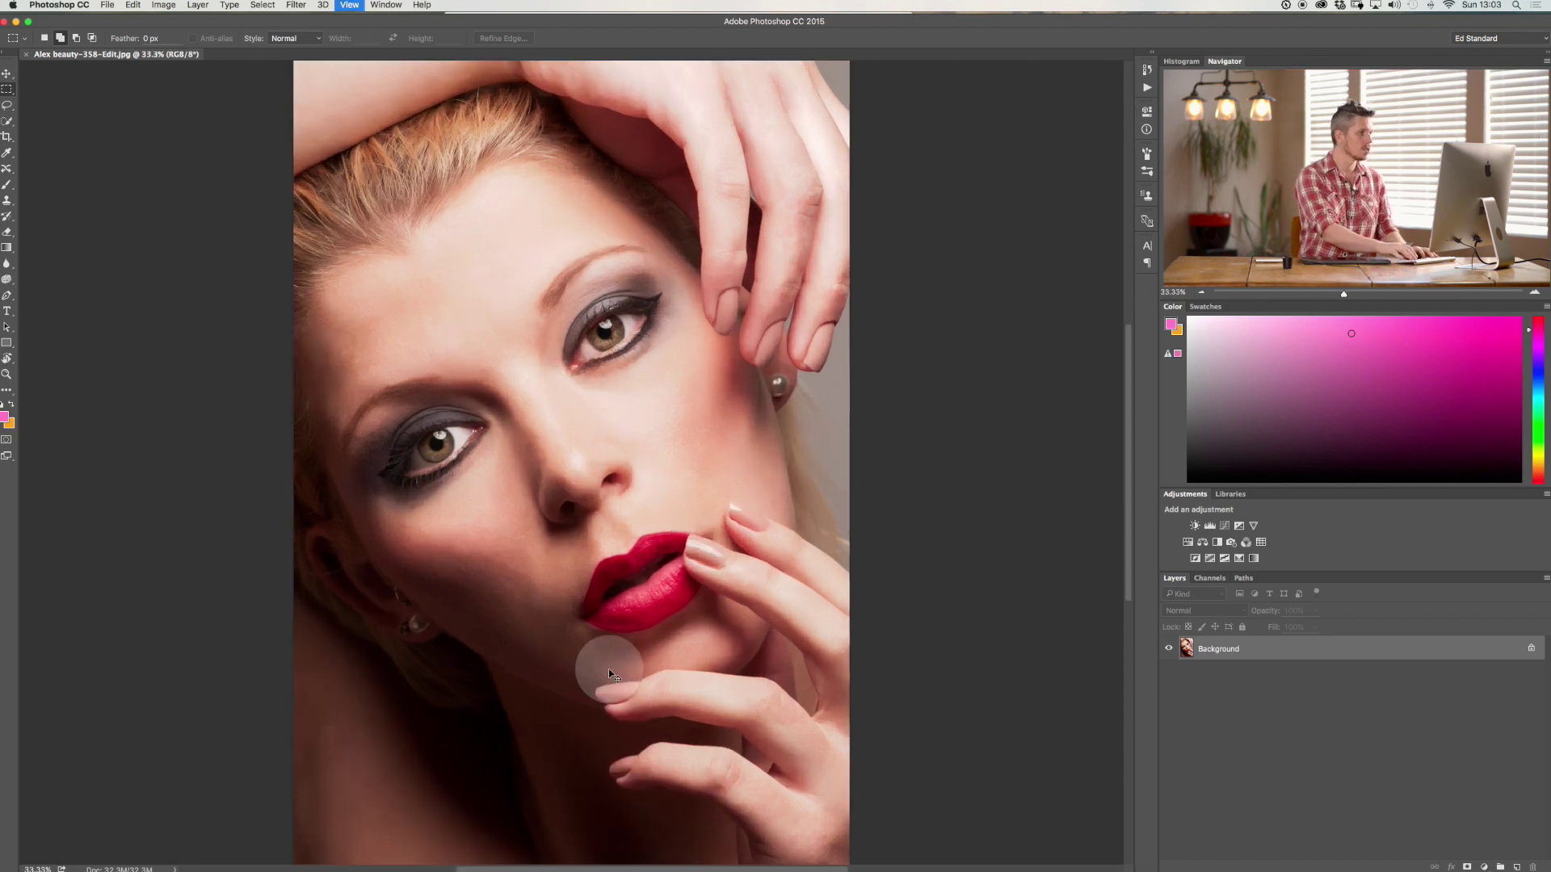
{"action": "scroll", "coordinate": [609, 669], "scroll_direction": "down", "scroll_amount": 5}
{"action": "scroll", "coordinate": [609, 669], "scroll_direction": "right", "scroll_amount": 3}
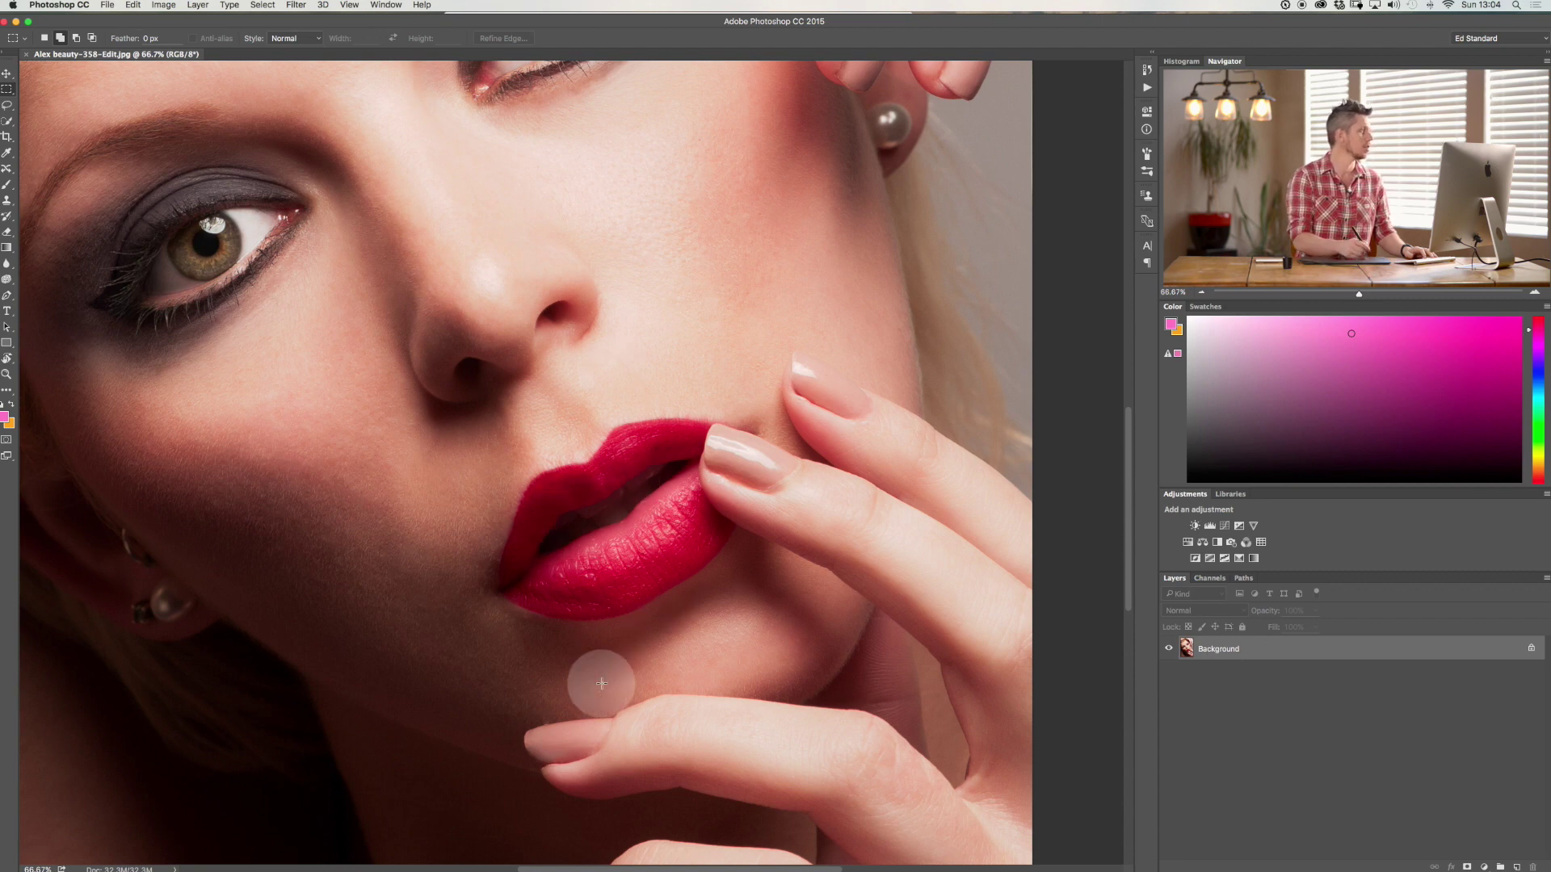
{"action": "left_click", "coordinate": [6, 120]}
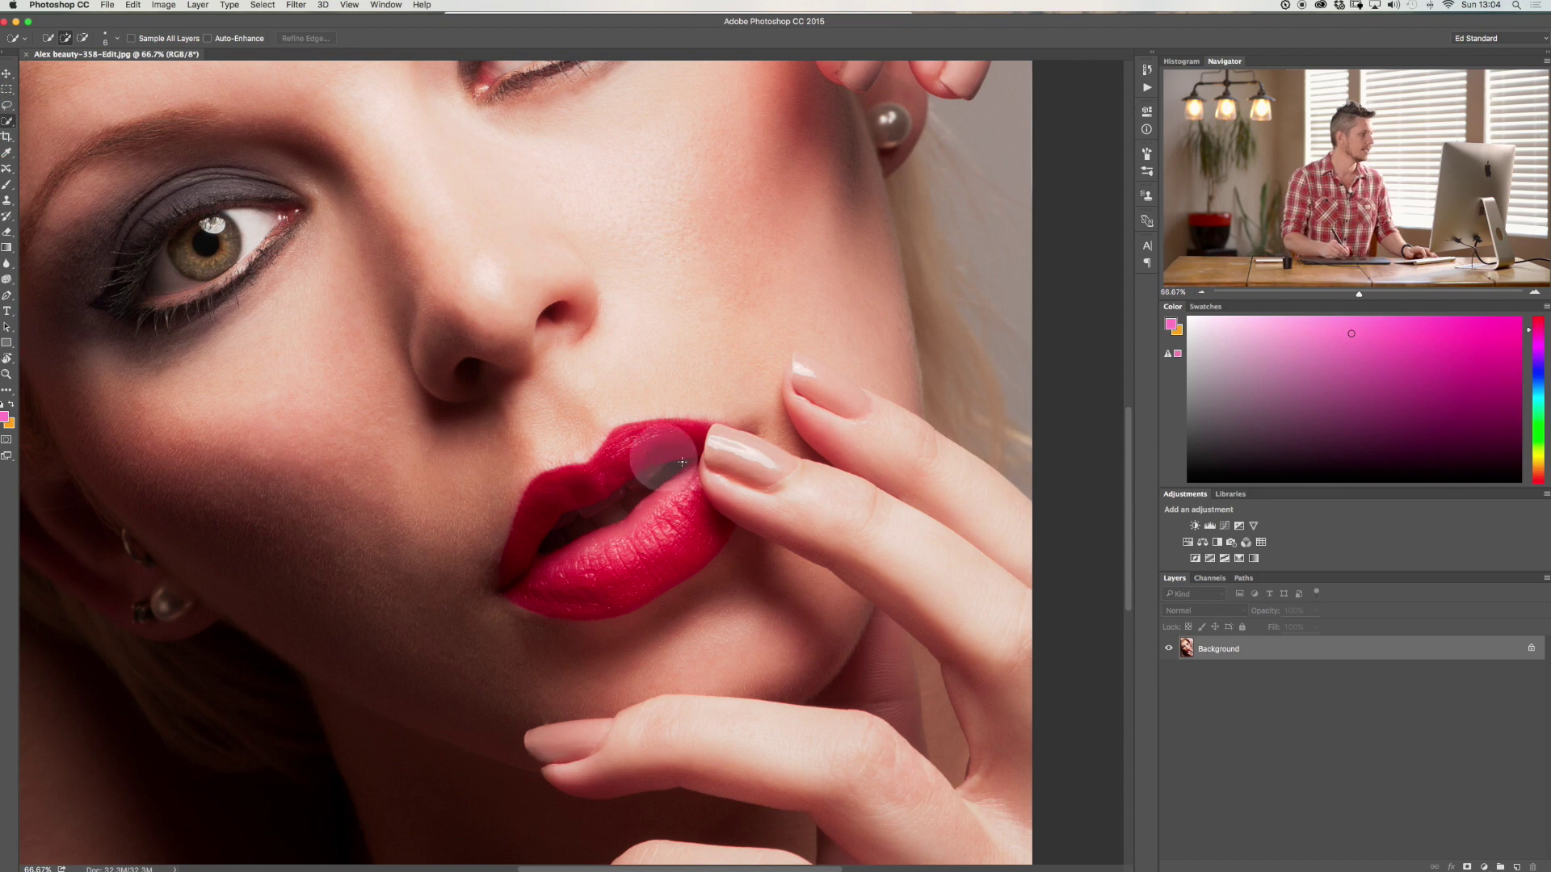
{"action": "mouse_move", "coordinate": [548, 486]}
{"action": "left_mouse_down"}
{"action": "mouse_move", "coordinate": [513, 593]}
{"action": "mouse_move", "coordinate": [556, 601]}
{"action": "mouse_move", "coordinate": [641, 558]}
{"action": "left_mouse_up"}
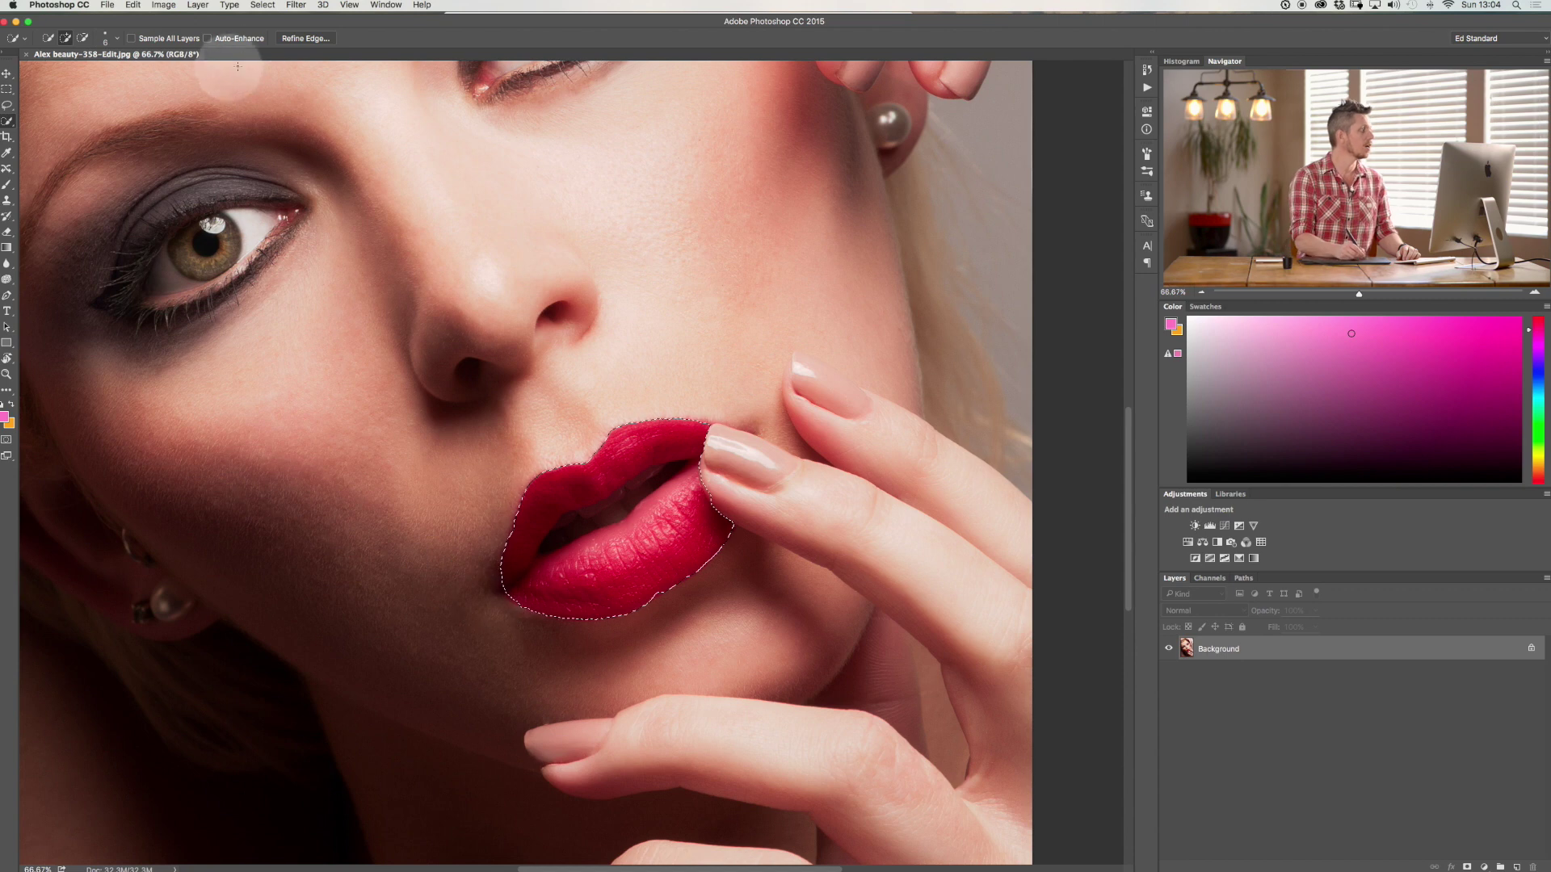
Step: Refine the lip selection with Smart Radius, an On Black preview and a slight feather, then apply
{"action": "left_click", "coordinate": [305, 38]}
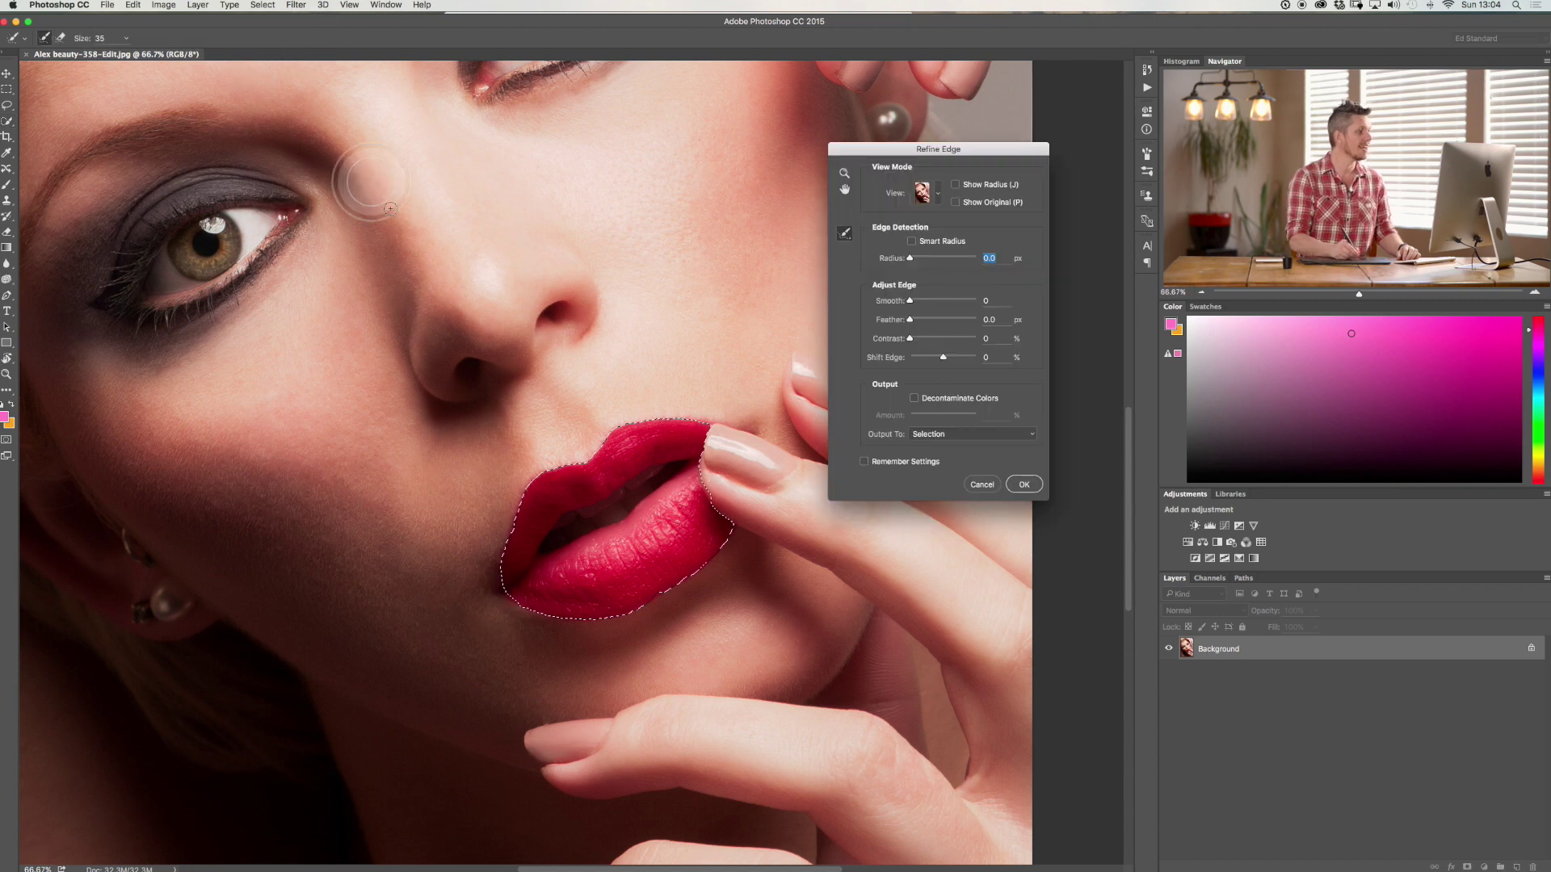
{"action": "left_click", "coordinate": [911, 241]}
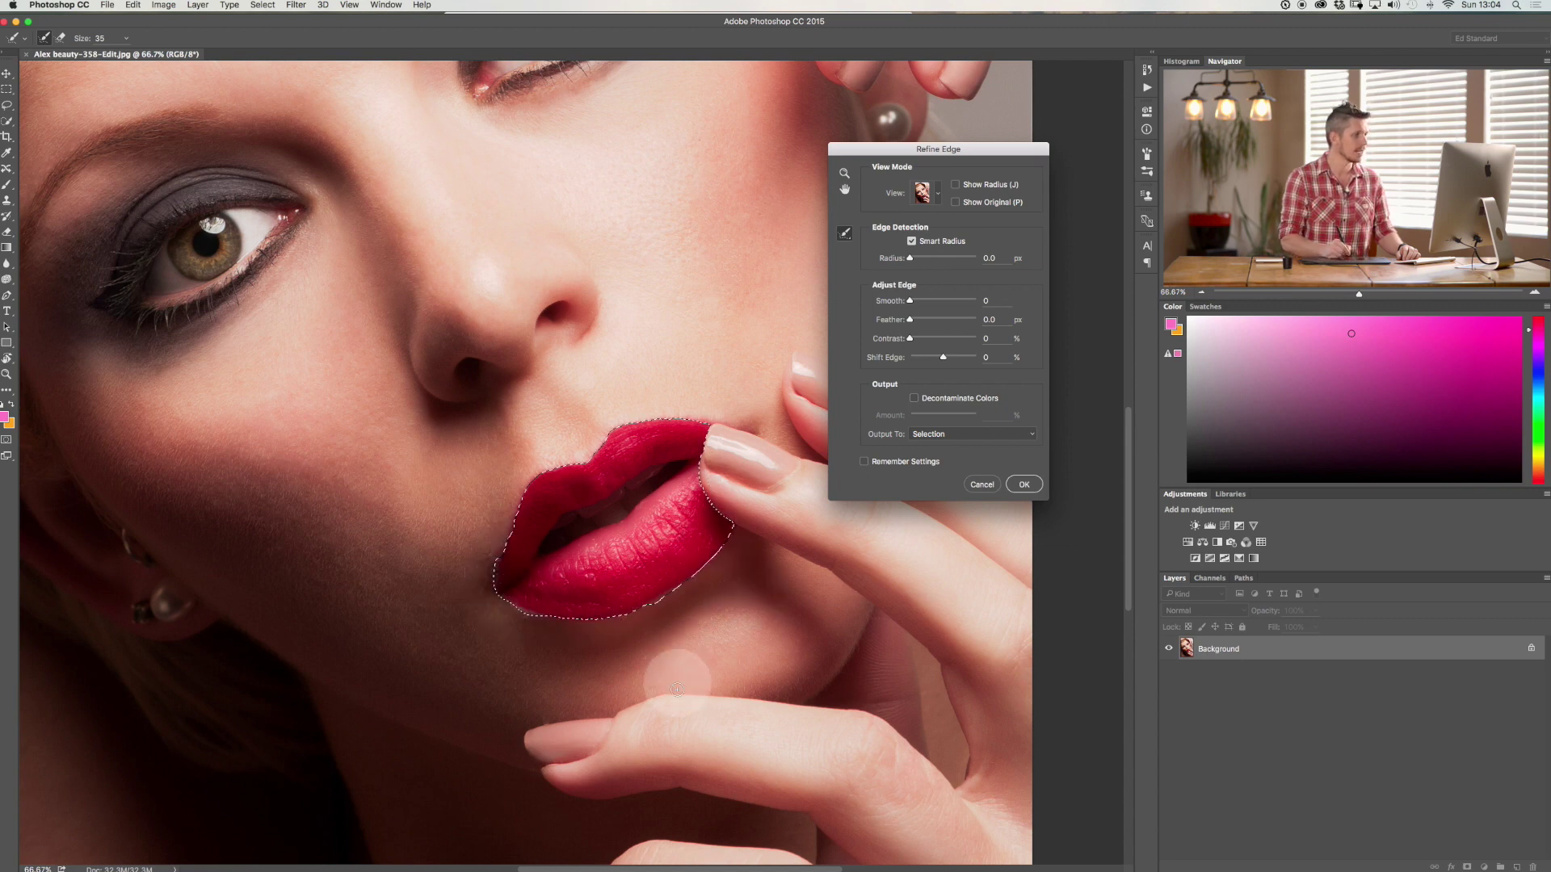
{"action": "left_click", "coordinate": [937, 198]}
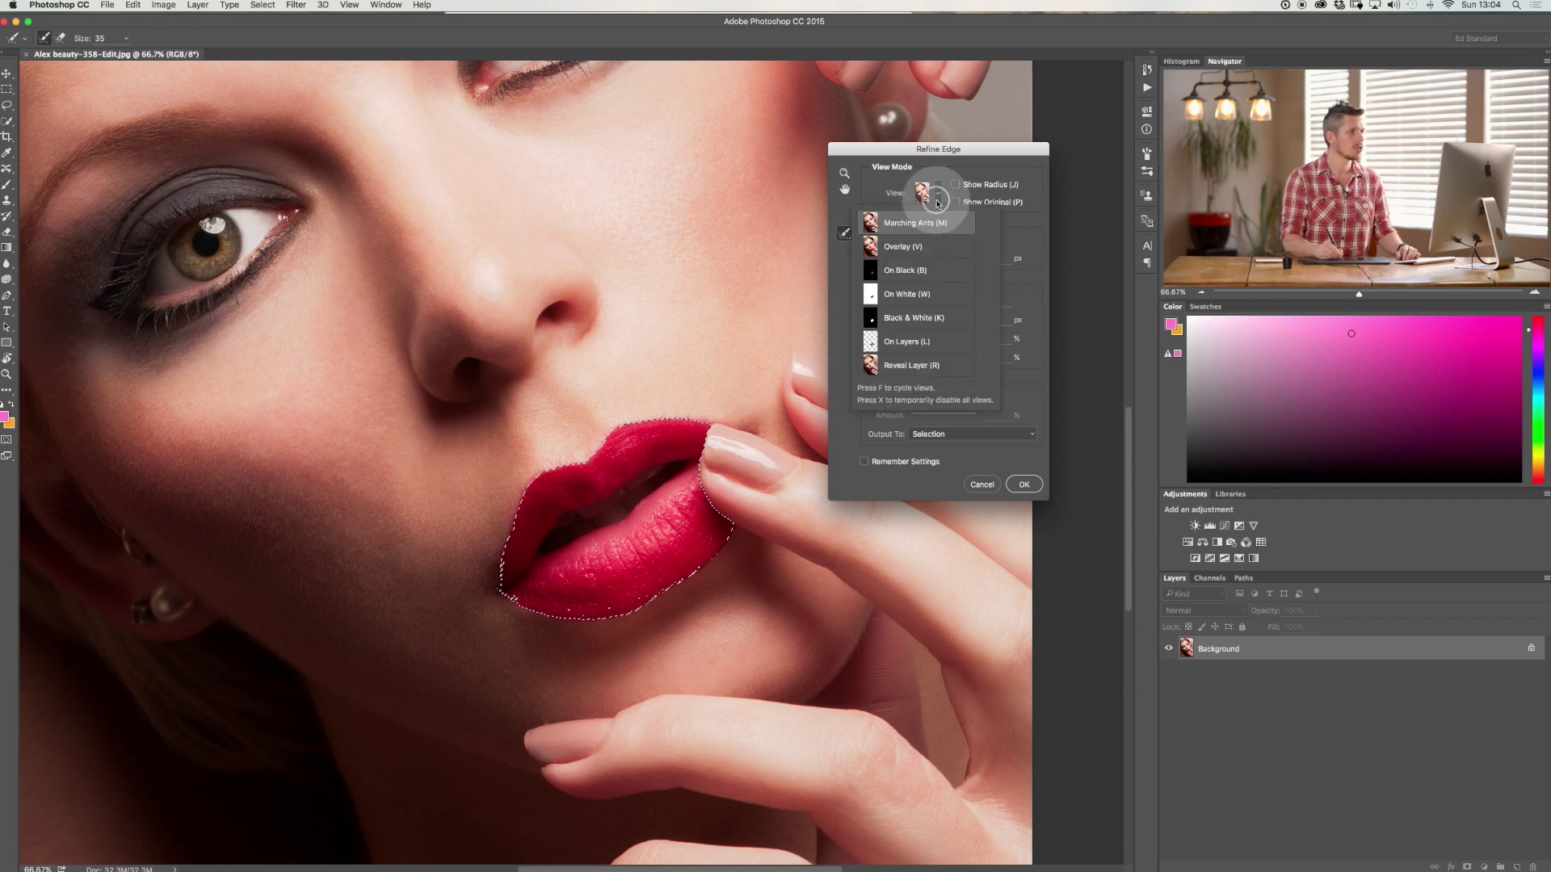
{"action": "left_click", "coordinate": [928, 269]}
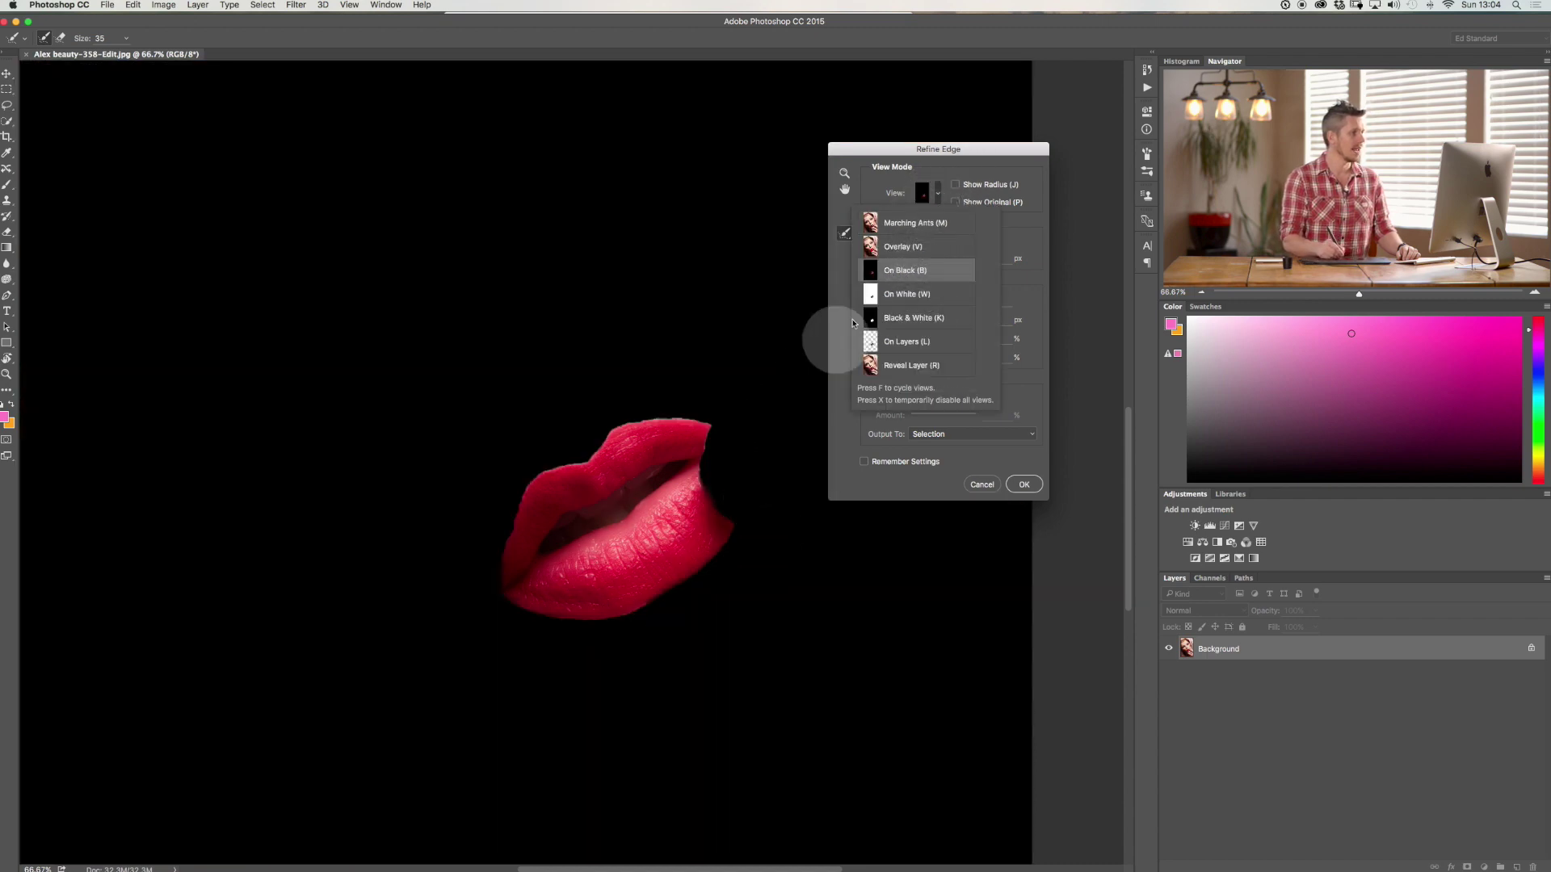
{"action": "left_click", "coordinate": [986, 184]}
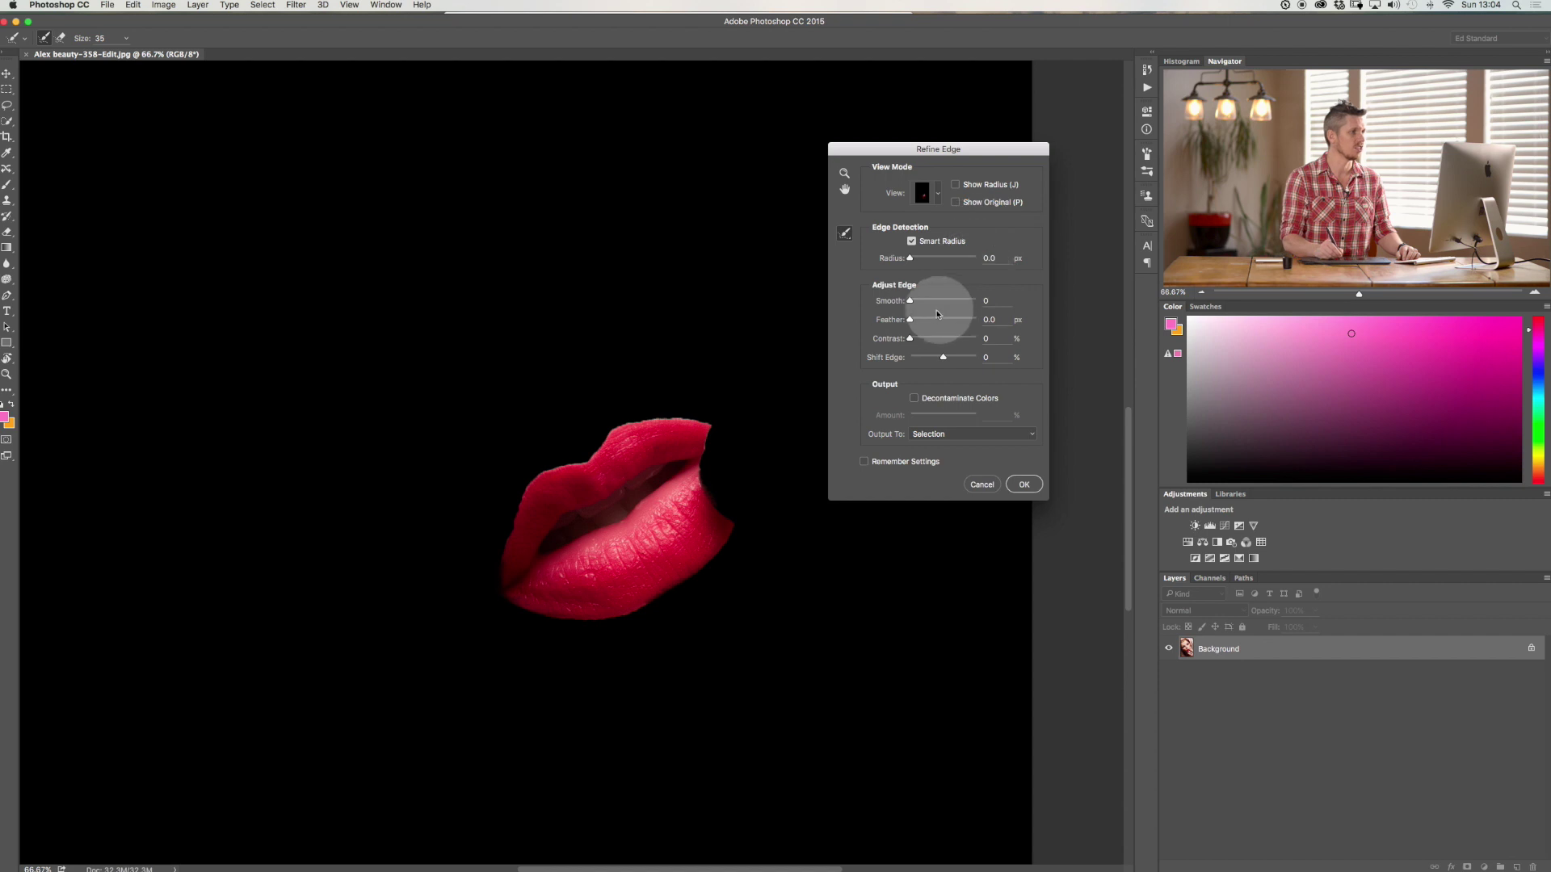
{"action": "left_click", "coordinate": [913, 321]}
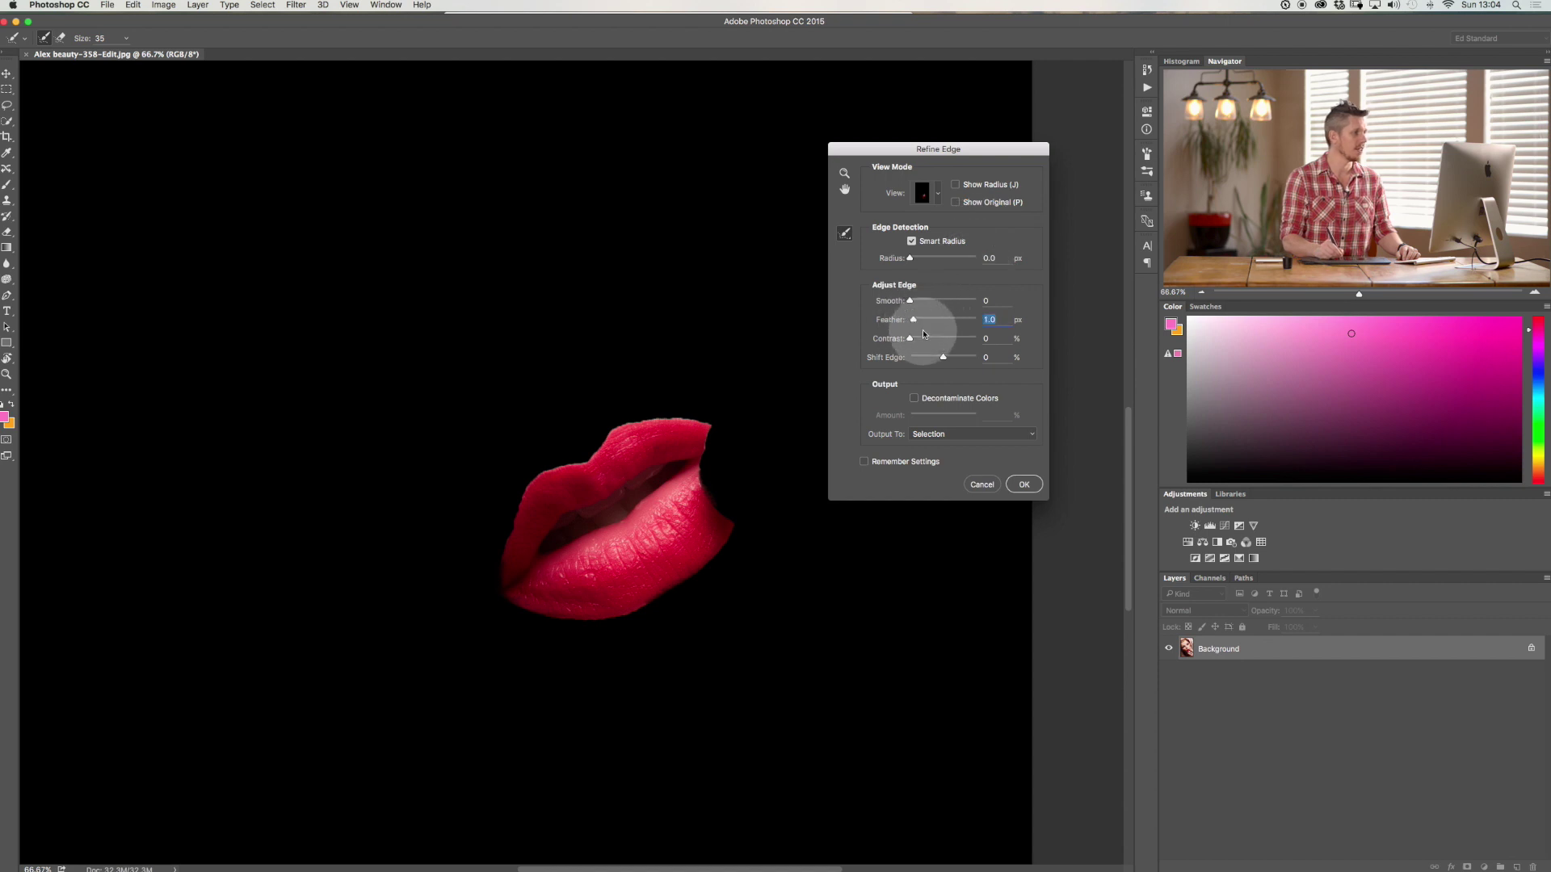
{"action": "left_click", "coordinate": [1023, 484]}
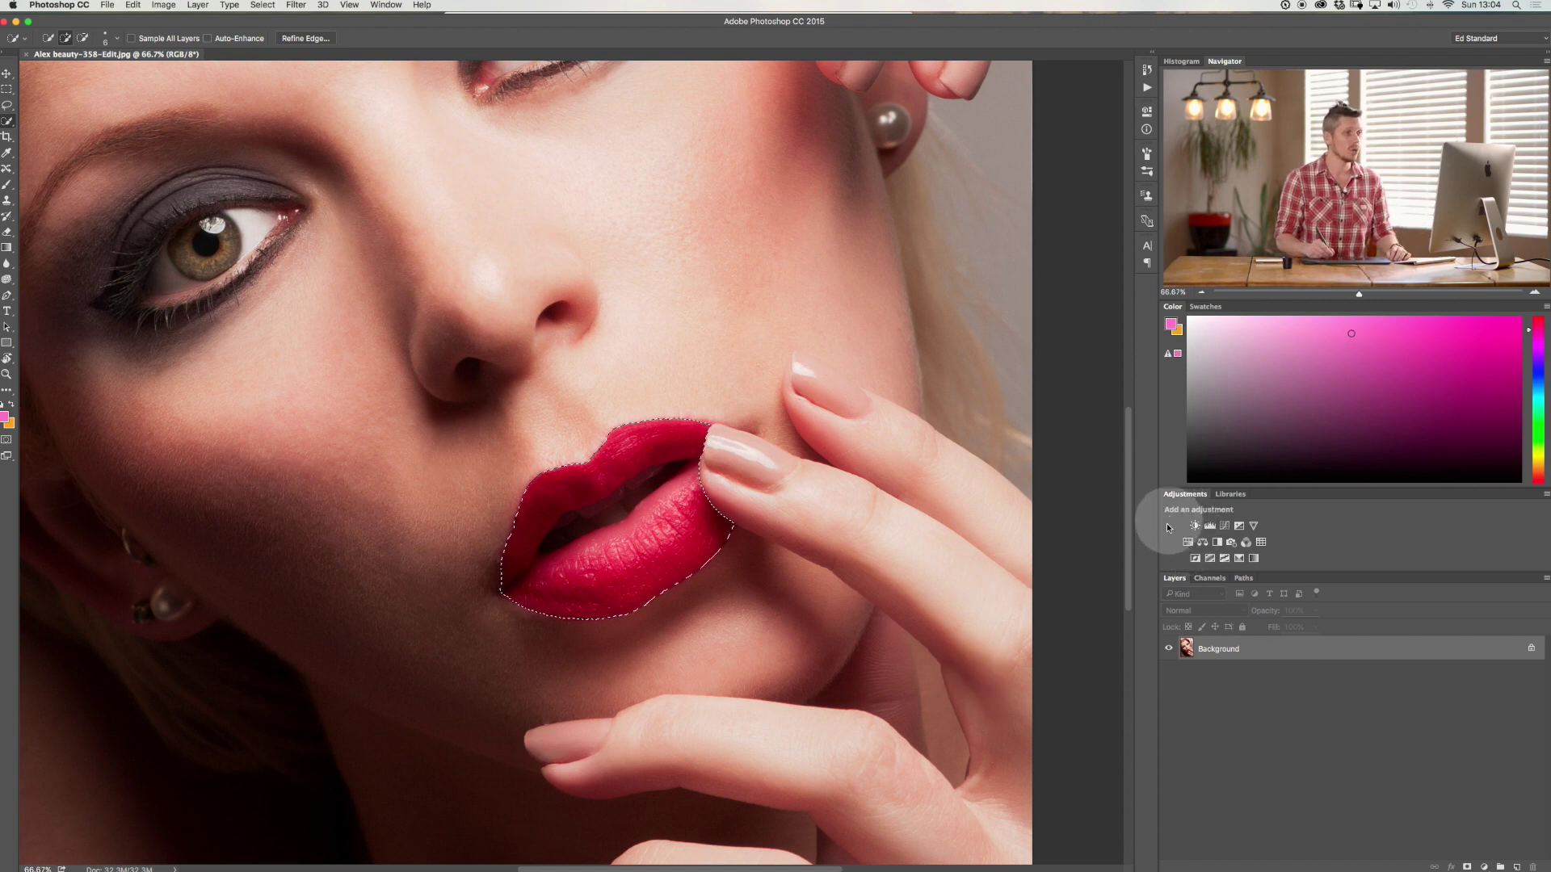
Step: Add a Hue/Saturation adjustment layer masked to the lips and check its mask
{"action": "left_click", "coordinate": [1187, 544]}
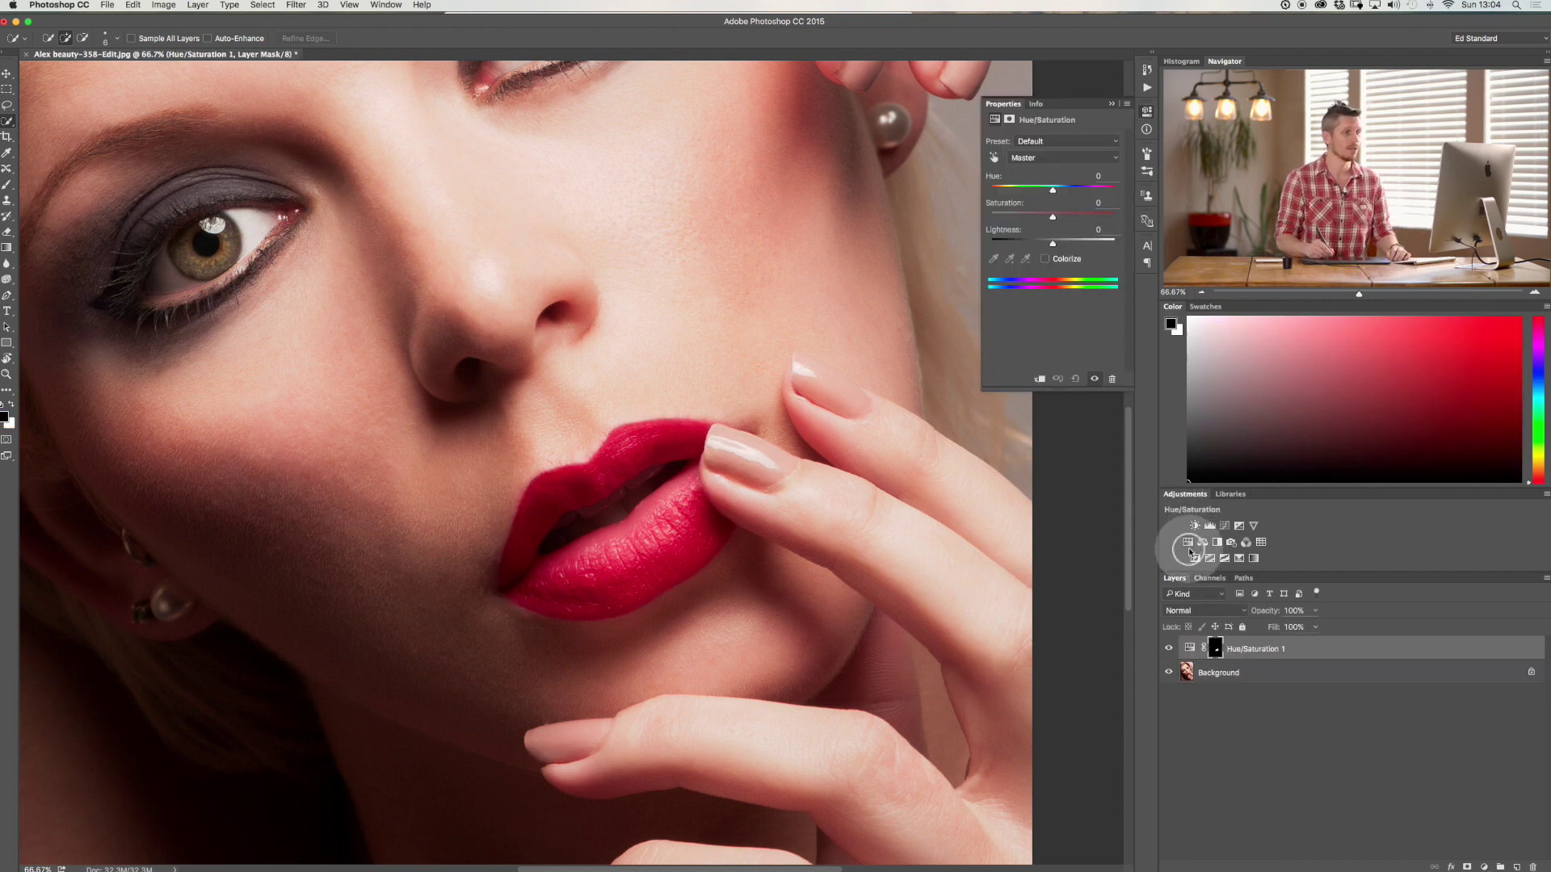
{"action": "left_click", "coordinate": [1216, 649], "text": "alt"}
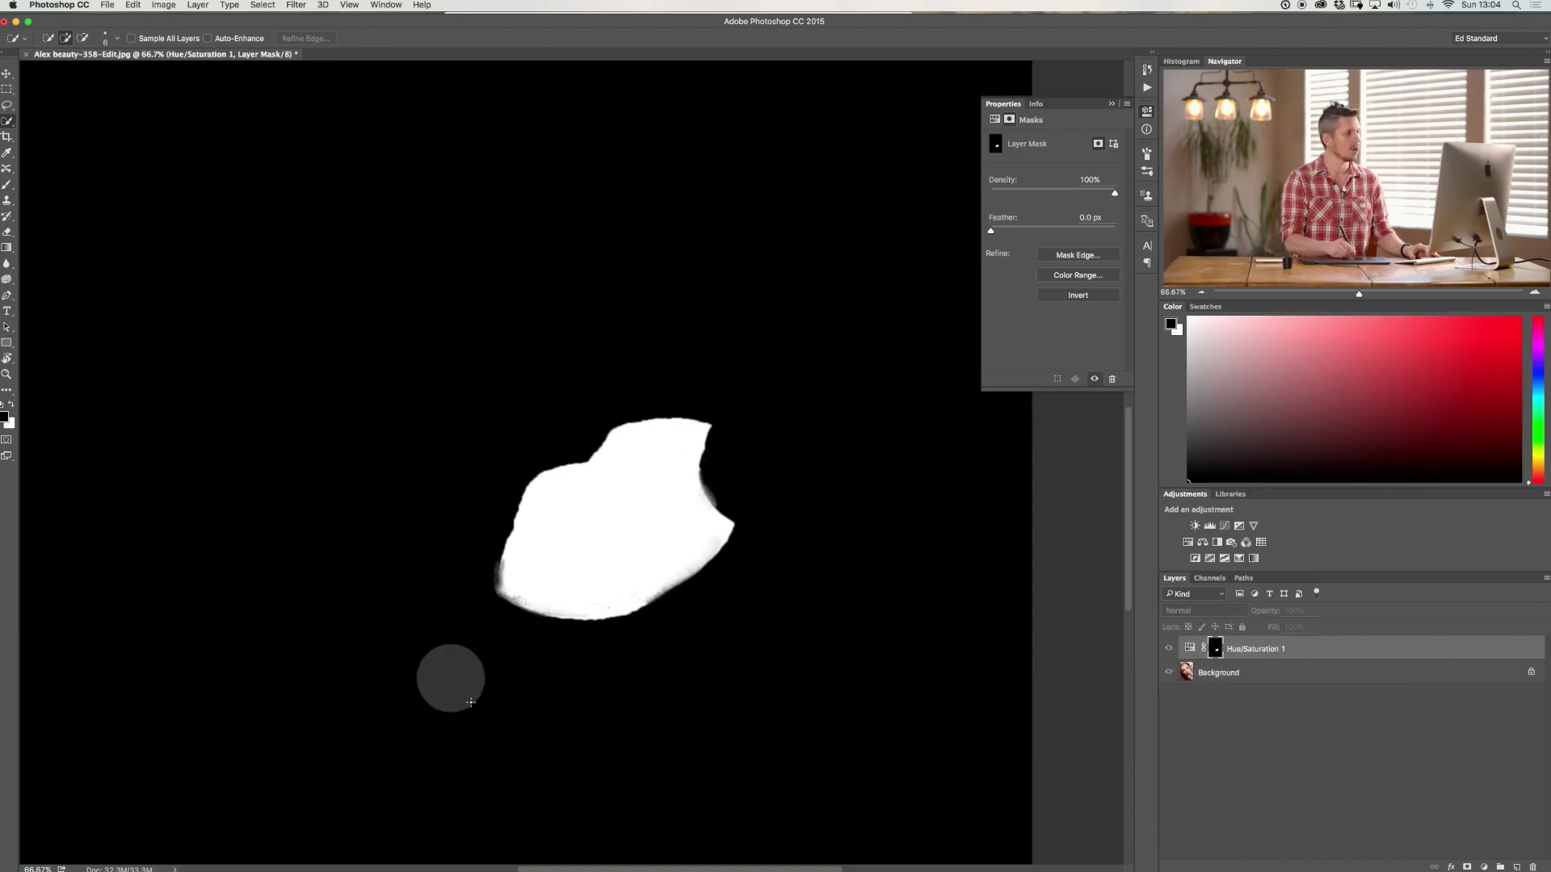
{"action": "left_click", "coordinate": [1215, 649], "text": "alt"}
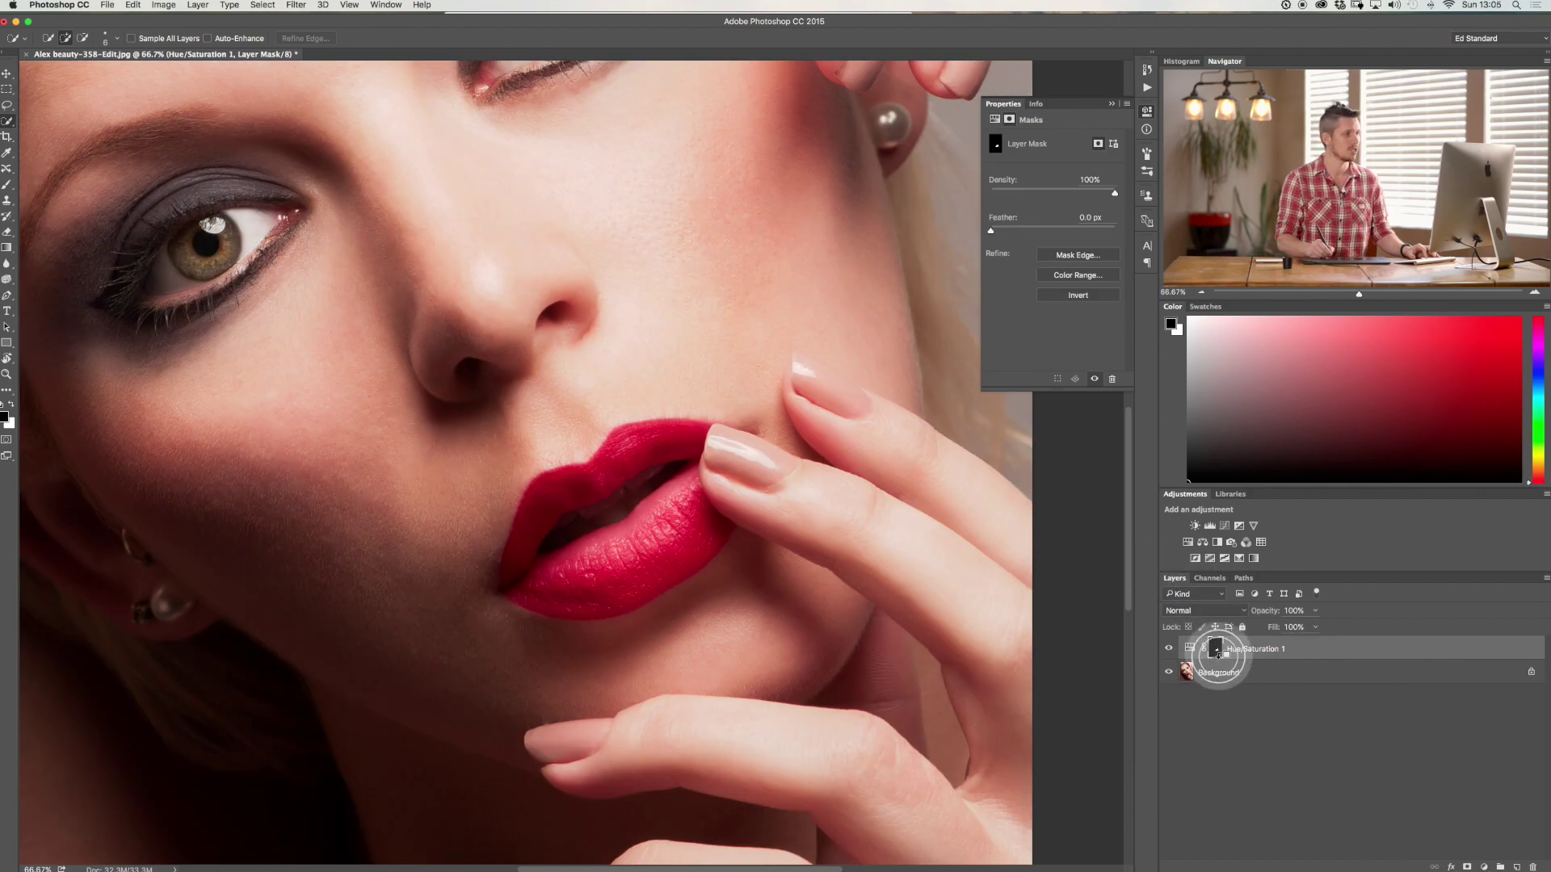
{"action": "left_click", "coordinate": [1194, 654]}
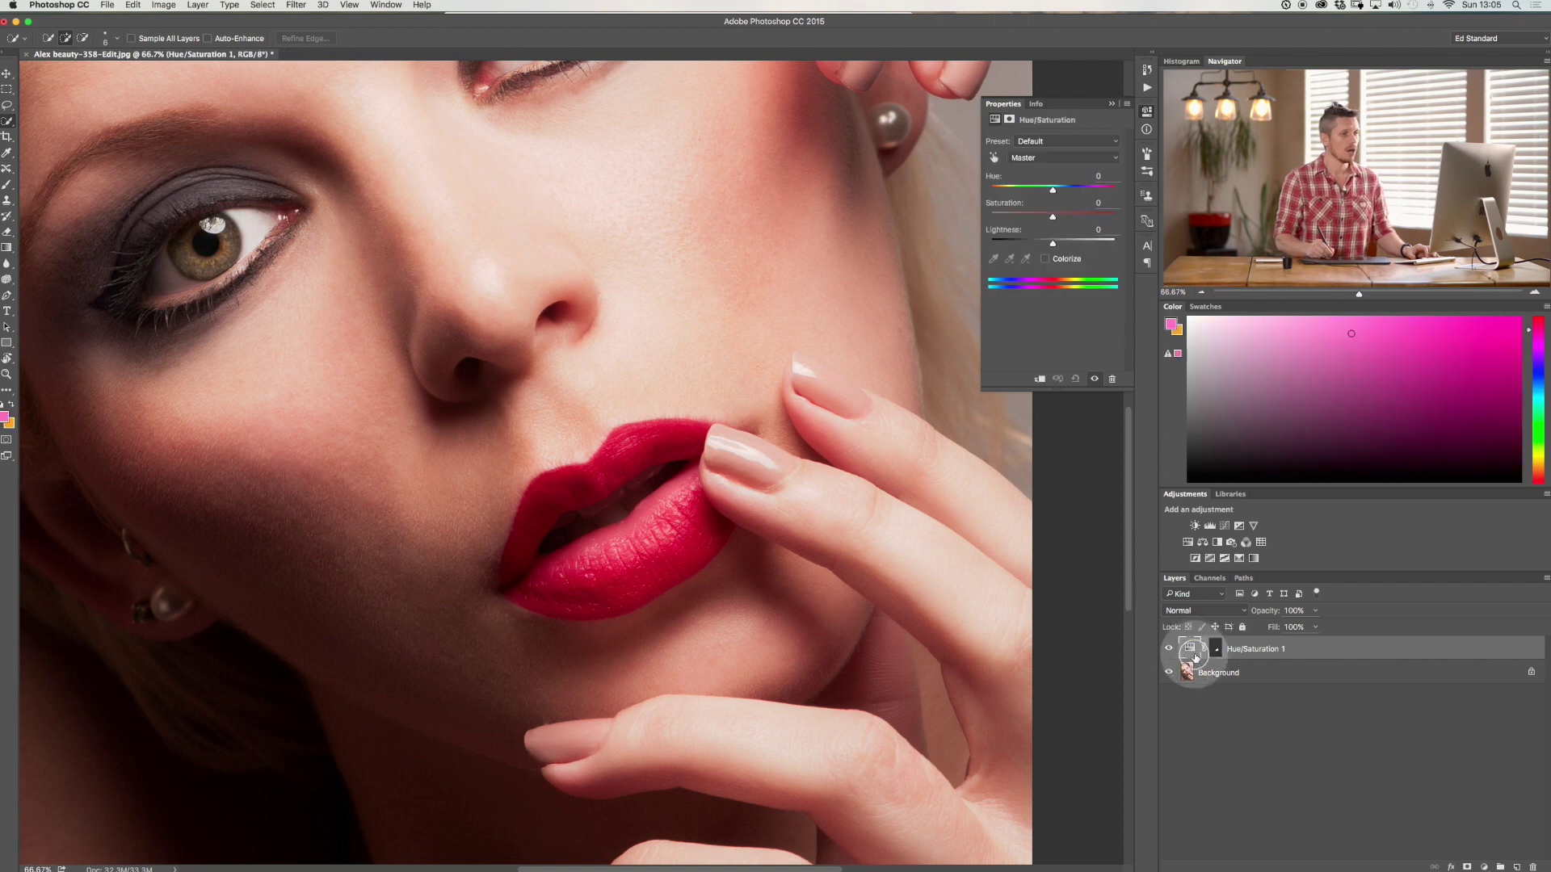
Step: Drag the Hue slider left so the lips shift from red to magenta
{"action": "left_click", "coordinate": [1049, 197]}
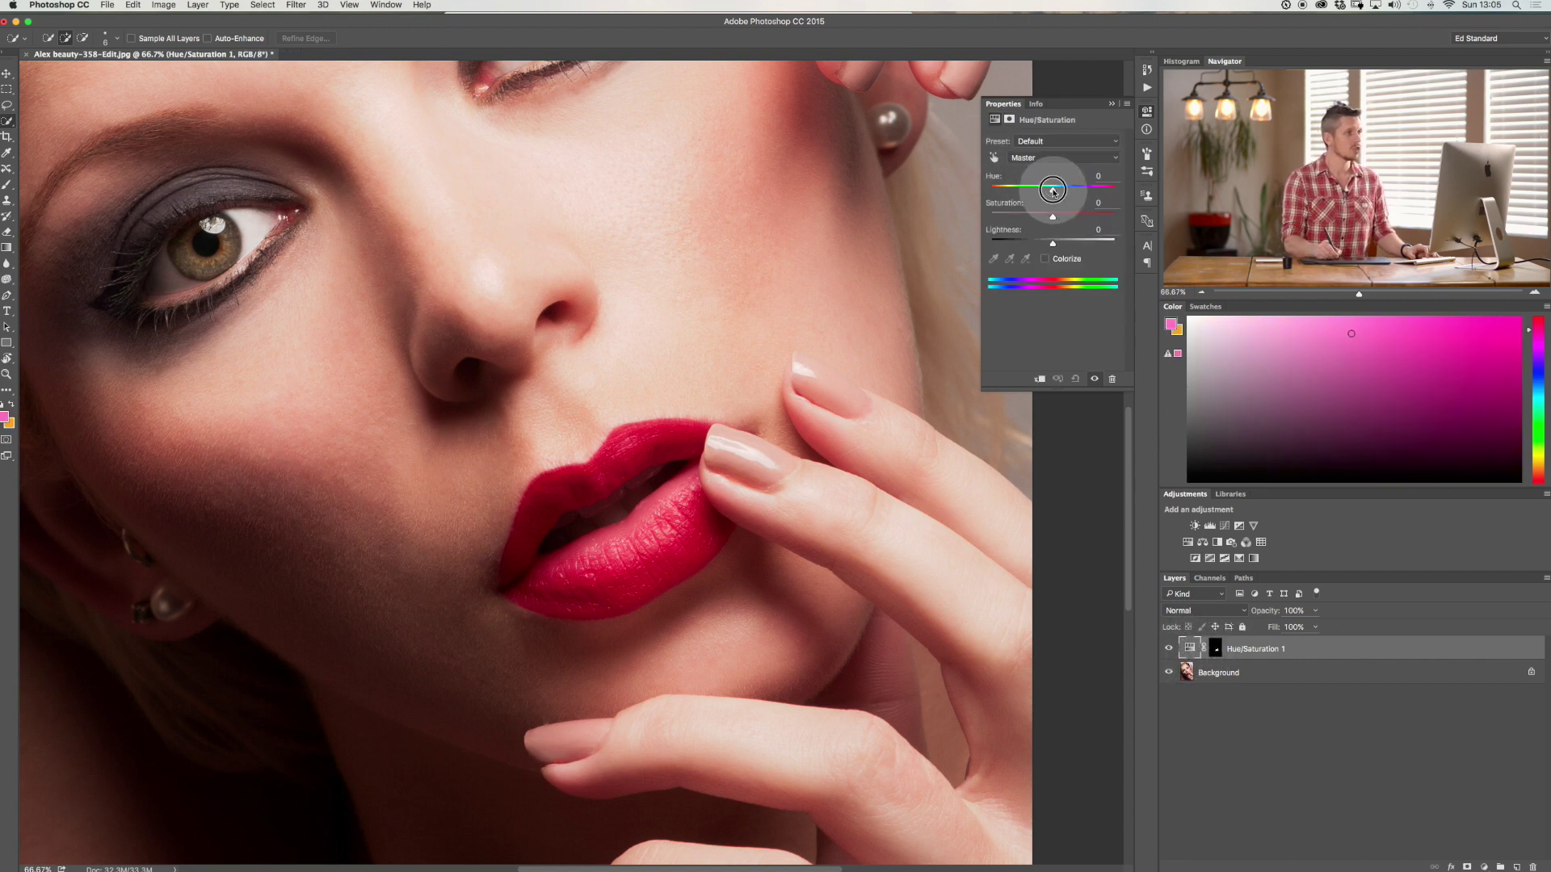
{"action": "left_click_drag", "start_coordinate": [1053, 191], "coordinate": [1026, 210]}
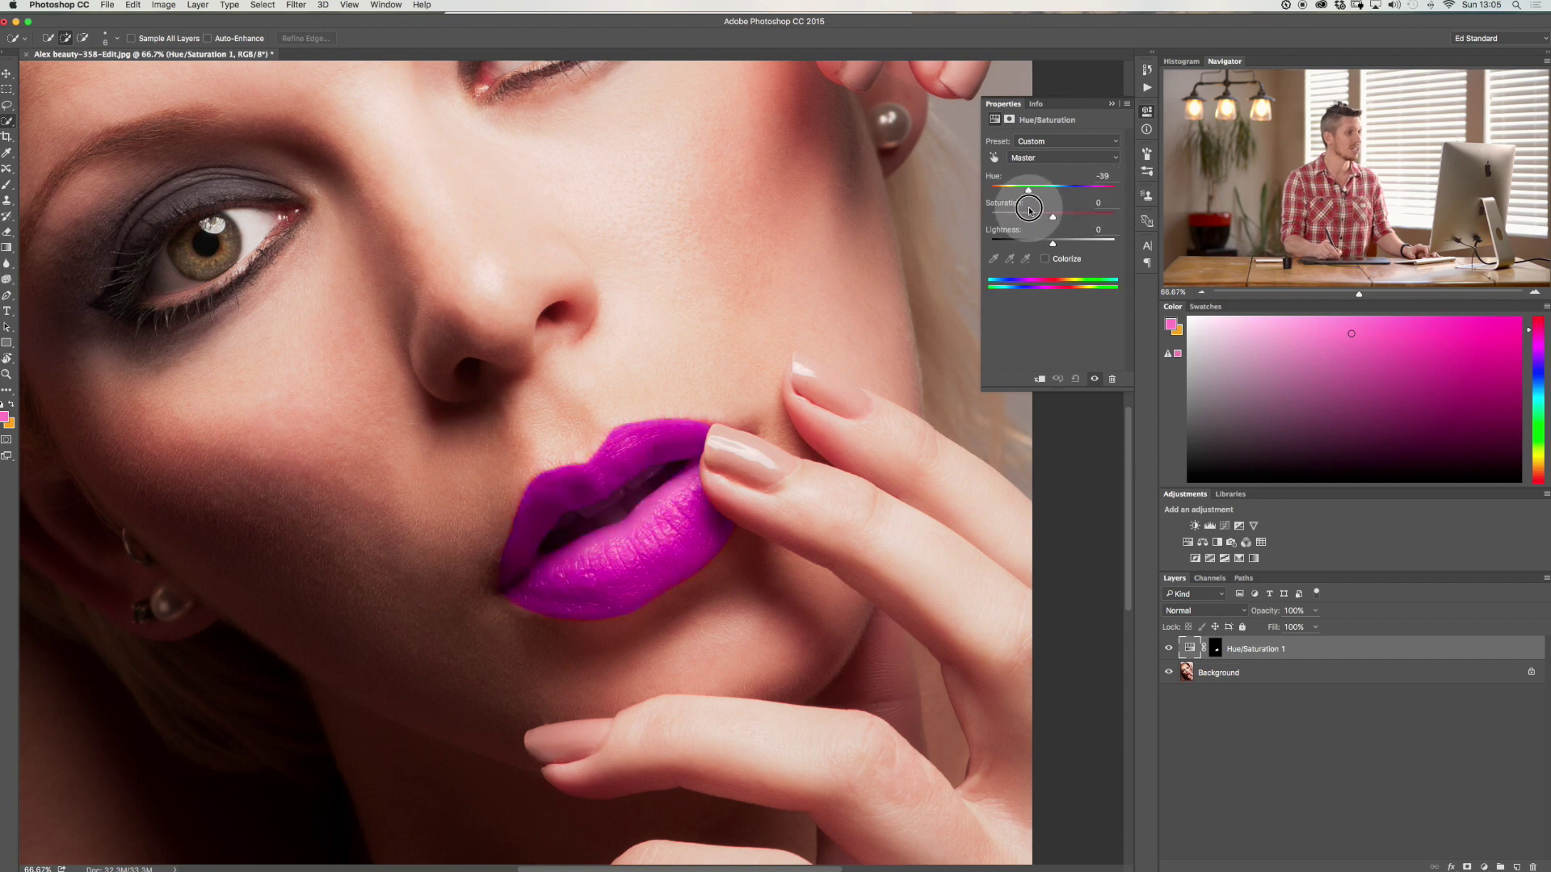
{"action": "left_click", "coordinate": [1111, 104]}
{"action": "scroll", "coordinate": [656, 604], "scroll_direction": "down", "scroll_amount": 3}
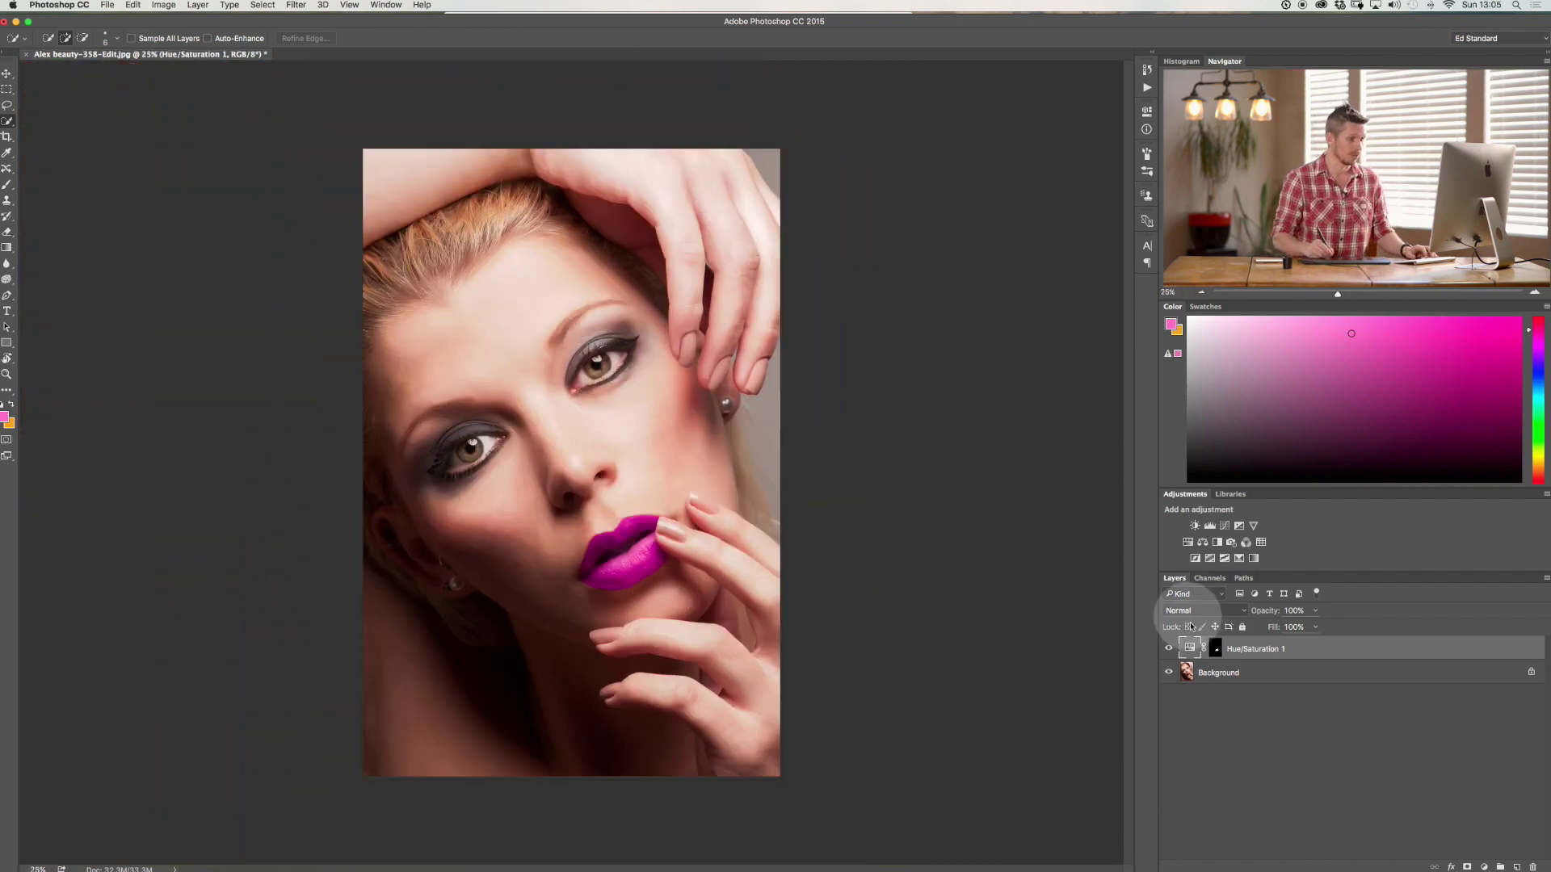
{"action": "double_click", "coordinate": [1189, 648]}
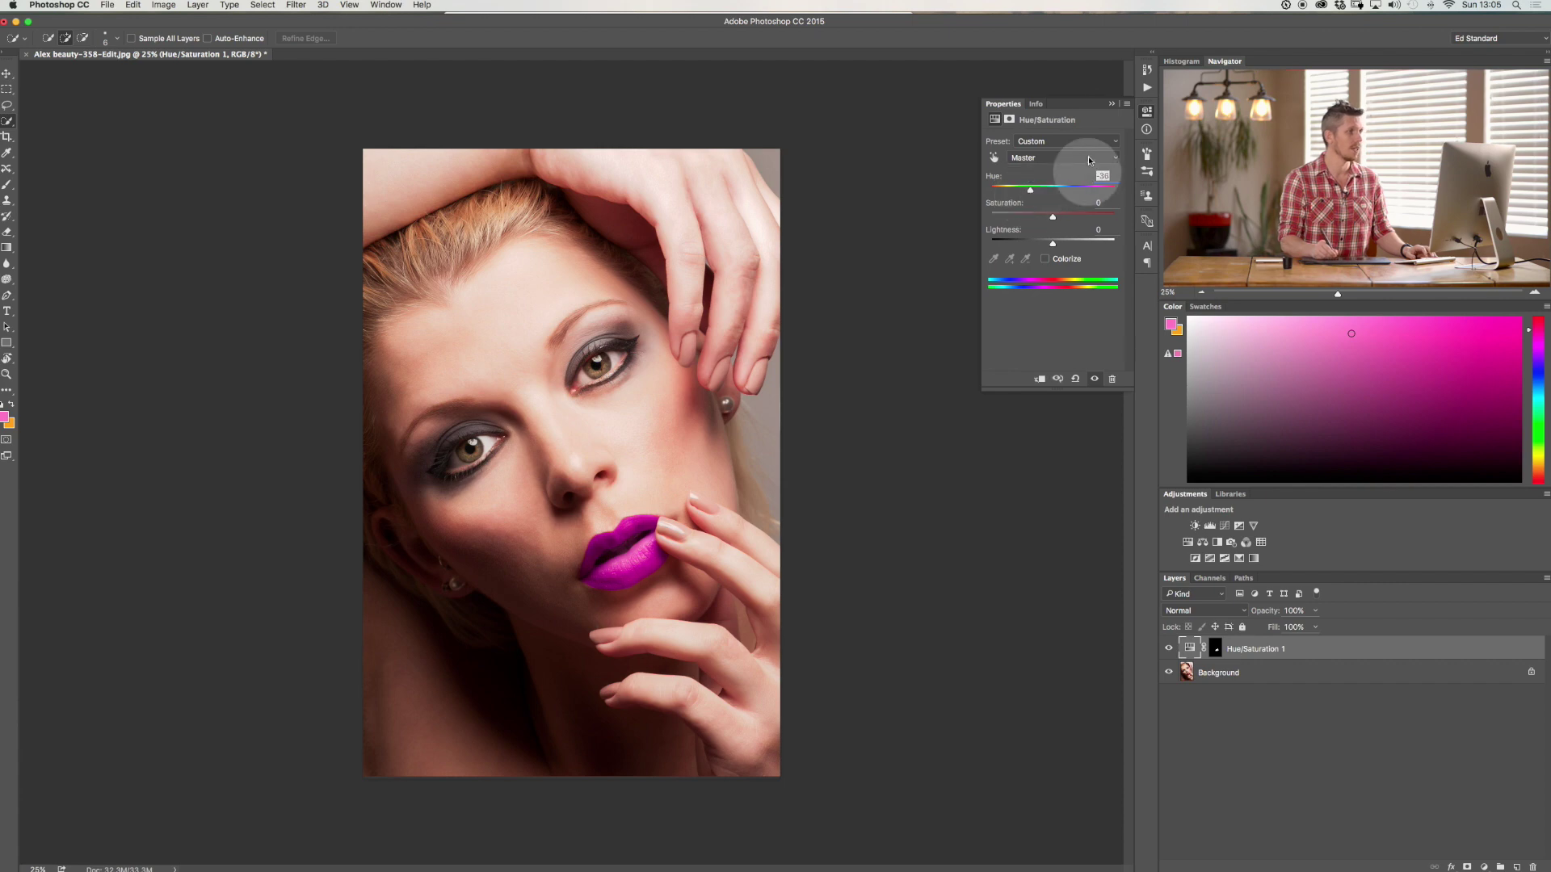
{"action": "left_click", "coordinate": [1111, 104]}
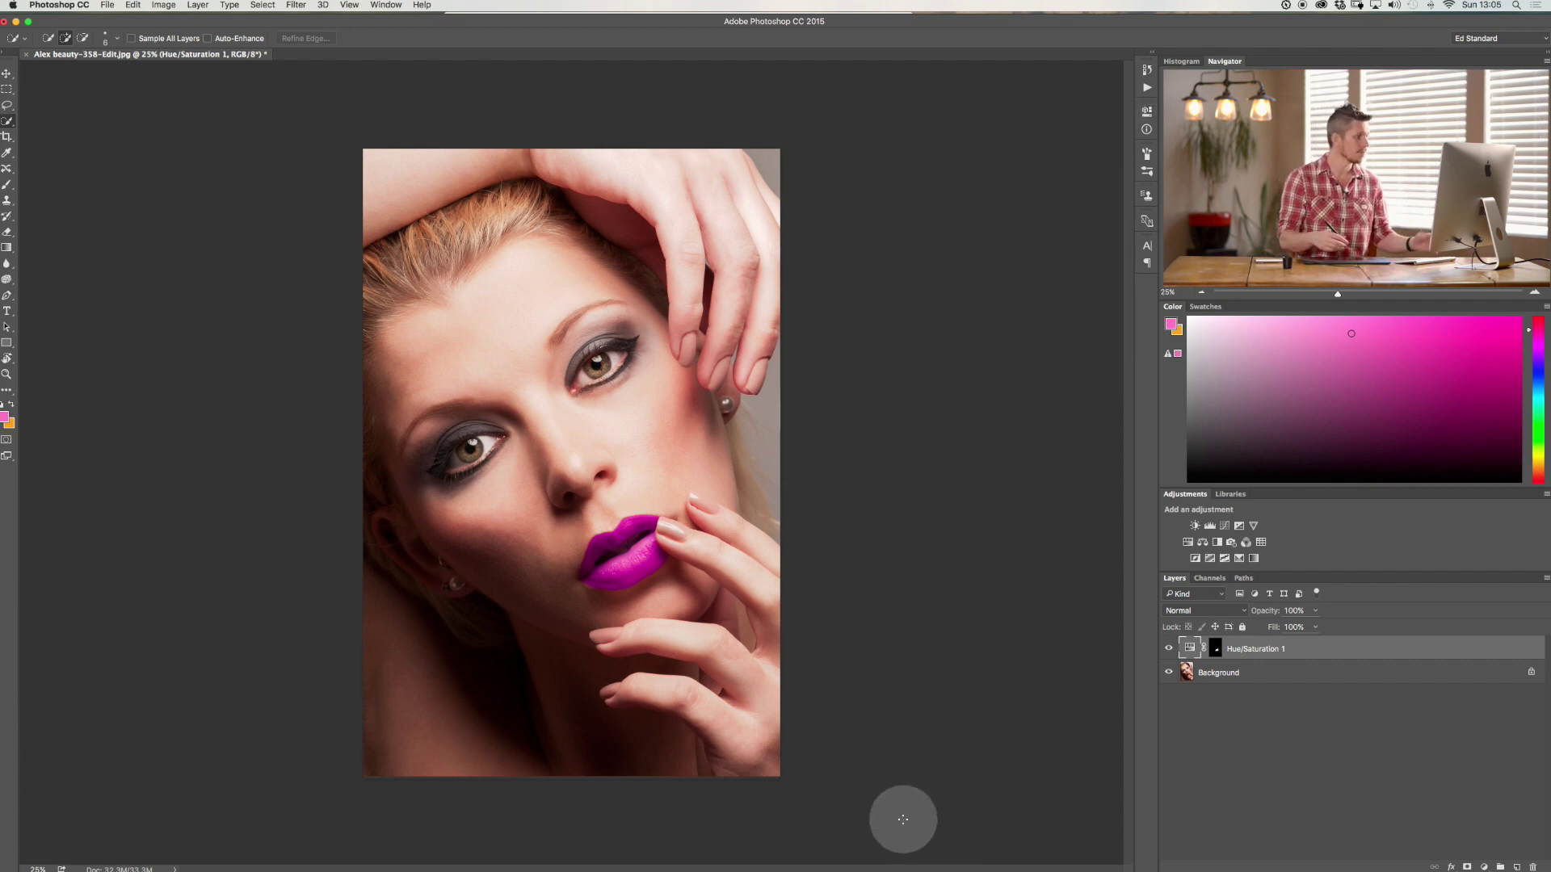
{"action": "key", "text": "super+equal"}
{"action": "key", "text": "super+equal"}
{"action": "key", "text": "super+equal"}
{"action": "key", "text": "super+equal"}
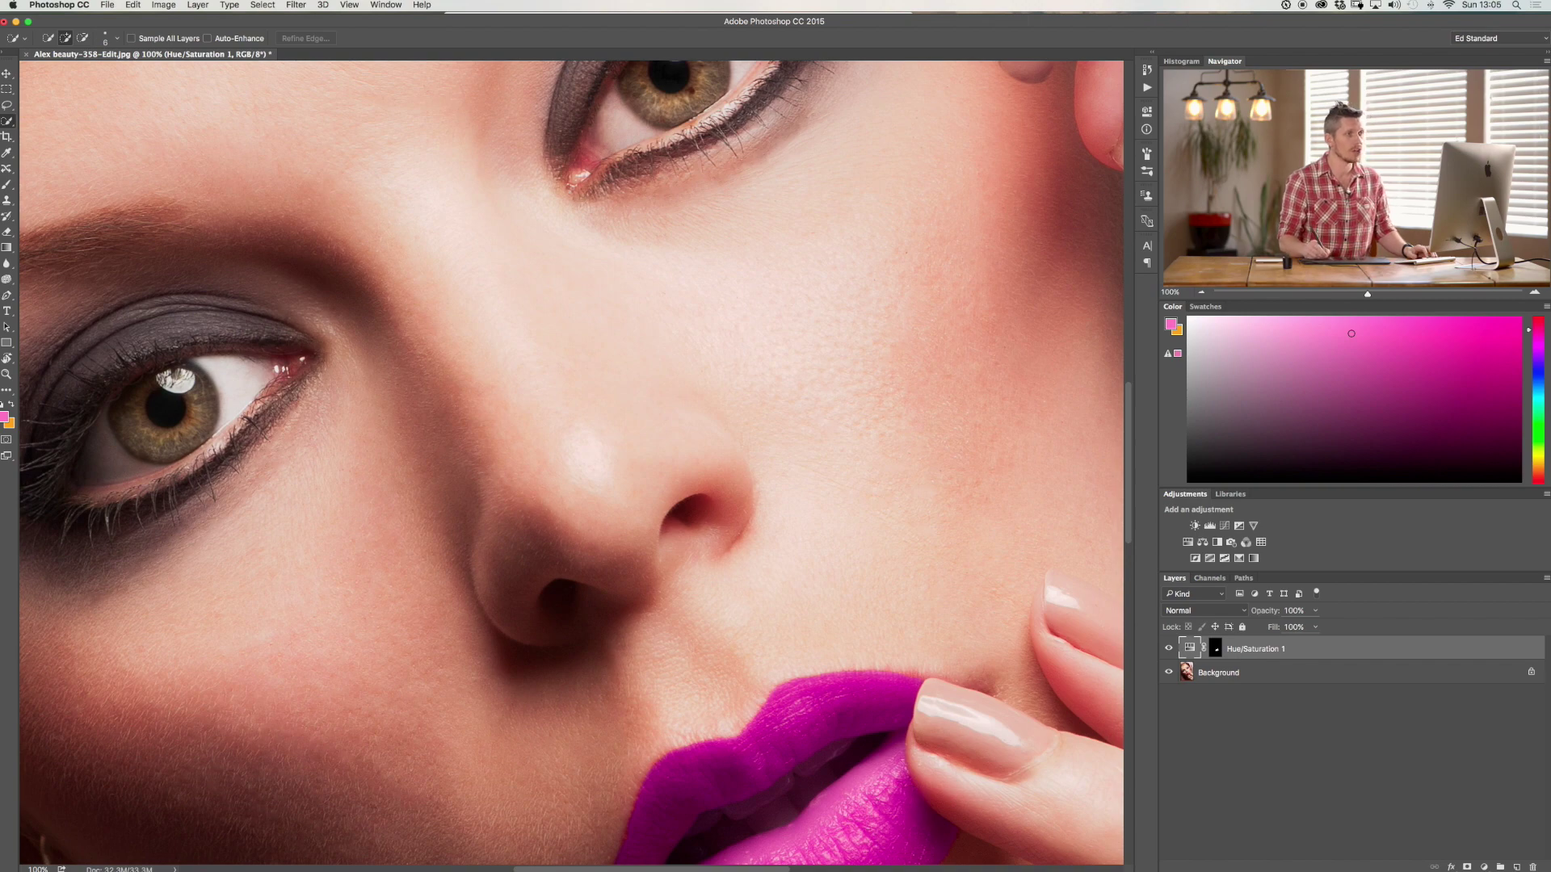
Step: On the Background layer, Quick-Select the model's three visible fingernails
{"action": "left_click_drag", "start_coordinate": [1365, 174], "coordinate": [1385, 218]}
{"action": "left_click", "coordinate": [1297, 672]}
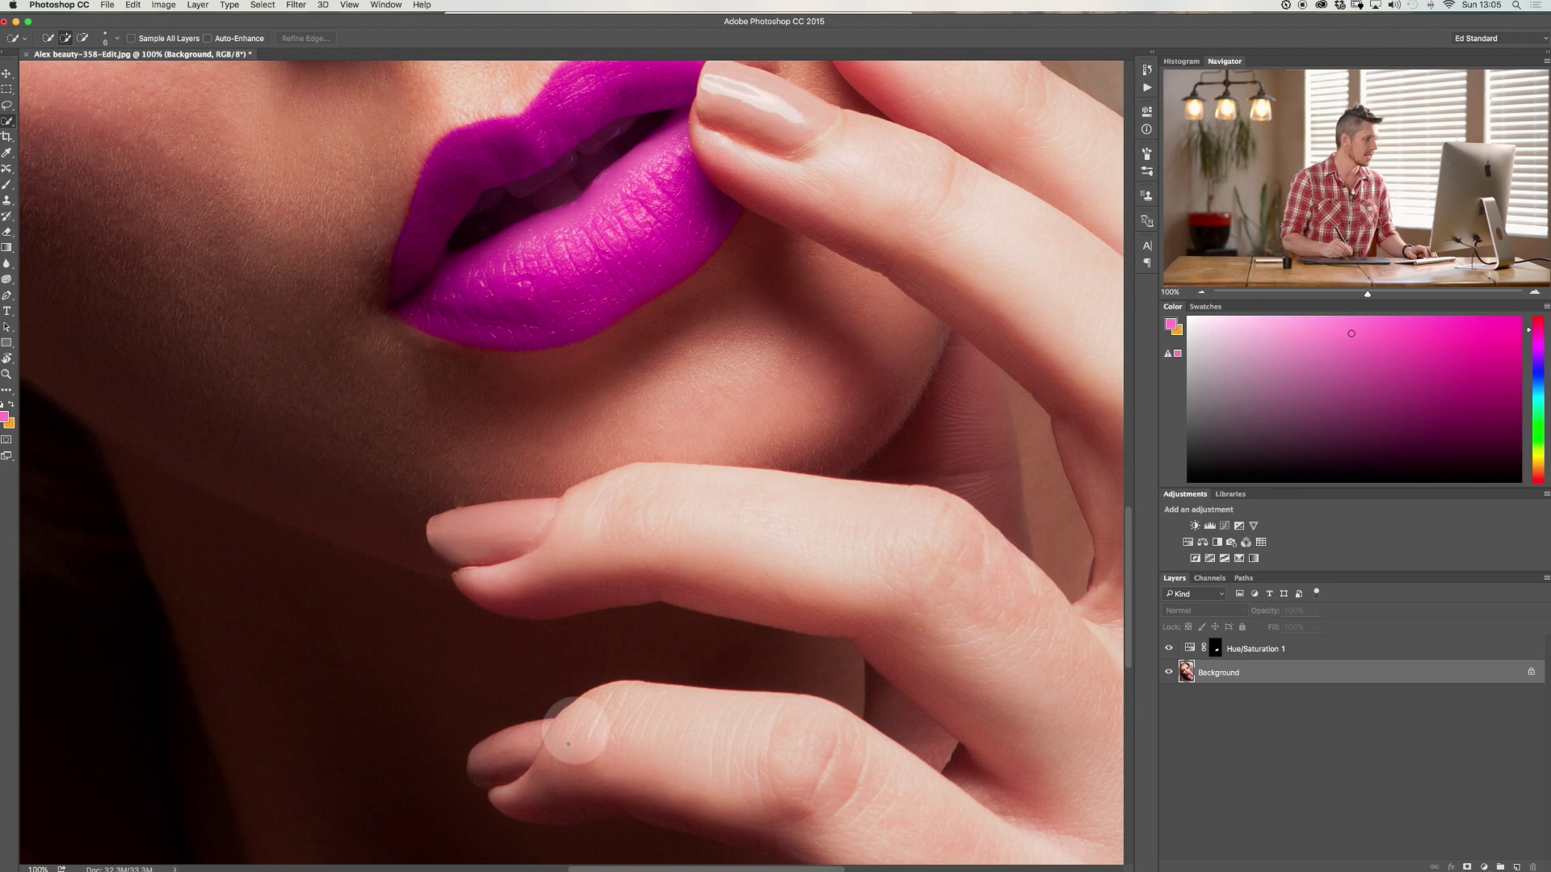
{"action": "mouse_move", "coordinate": [536, 733]}
{"action": "left_mouse_down"}
{"action": "mouse_move", "coordinate": [493, 753]}
{"action": "mouse_move", "coordinate": [538, 728]}
{"action": "left_mouse_up"}
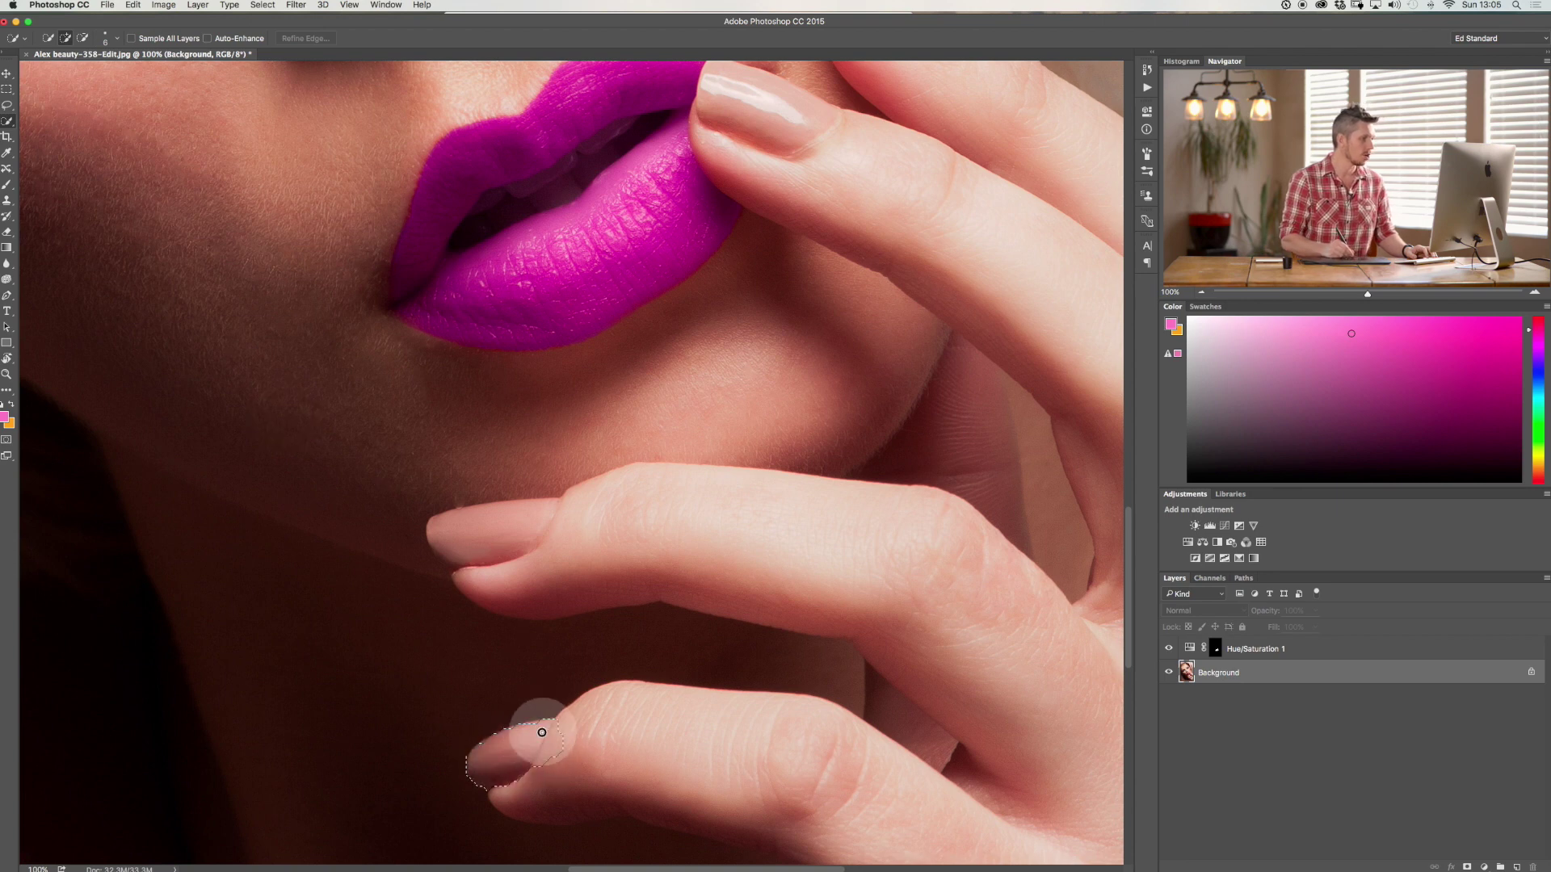
{"action": "mouse_move", "coordinate": [443, 525]}
{"action": "left_mouse_down"}
{"action": "mouse_move", "coordinate": [457, 554]}
{"action": "mouse_move", "coordinate": [465, 529]}
{"action": "mouse_move", "coordinate": [500, 532]}
{"action": "left_mouse_up"}
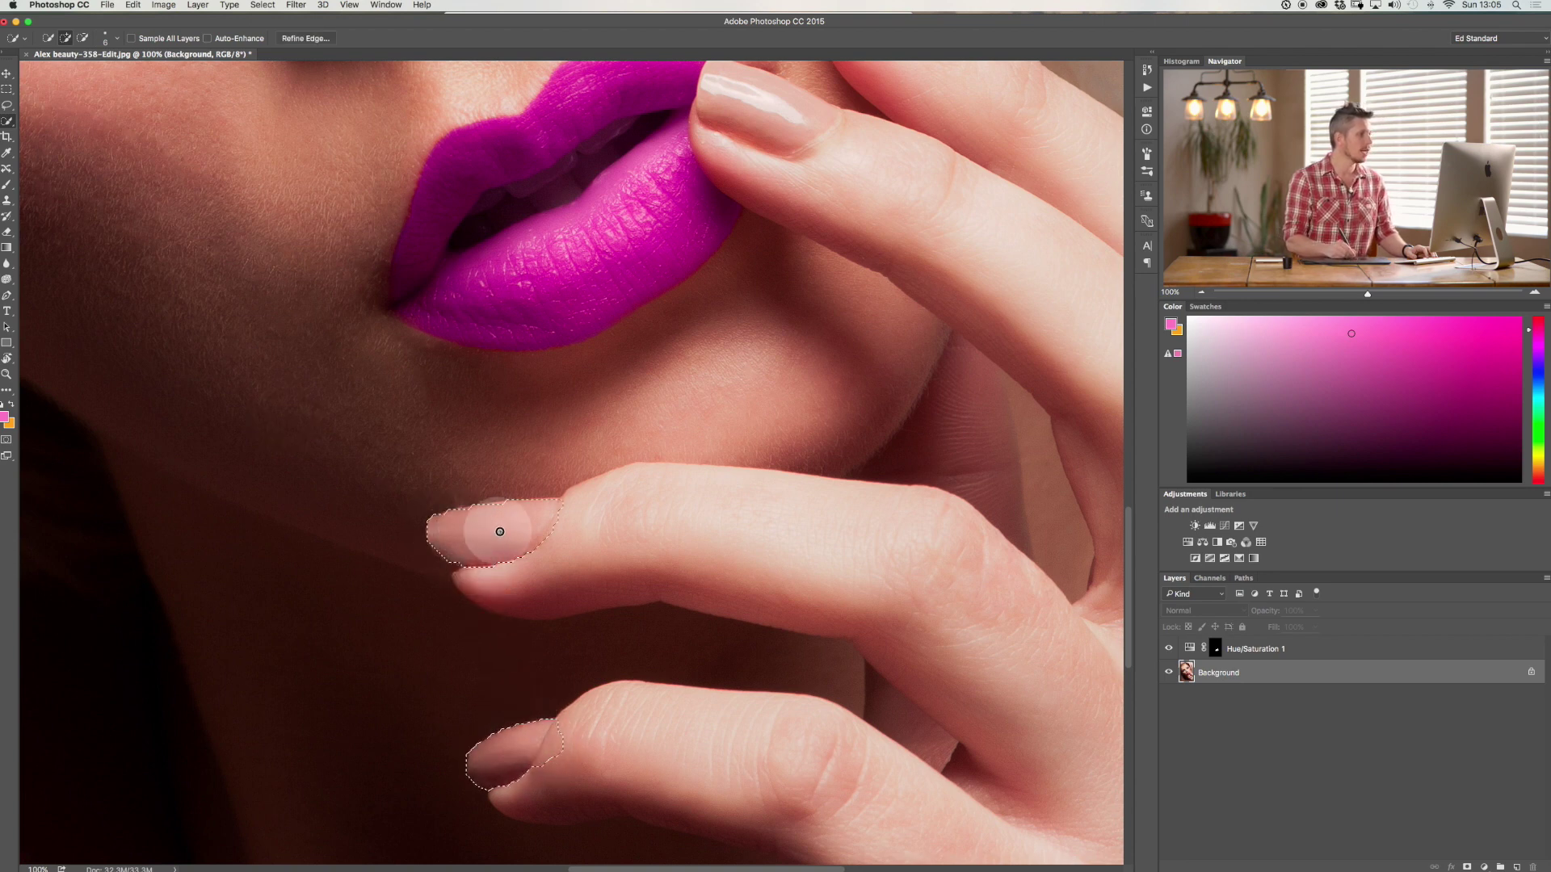
{"action": "mouse_move", "coordinate": [724, 89]}
{"action": "left_mouse_down"}
{"action": "mouse_move", "coordinate": [711, 121]}
{"action": "mouse_move", "coordinate": [804, 113]}
{"action": "left_mouse_up"}
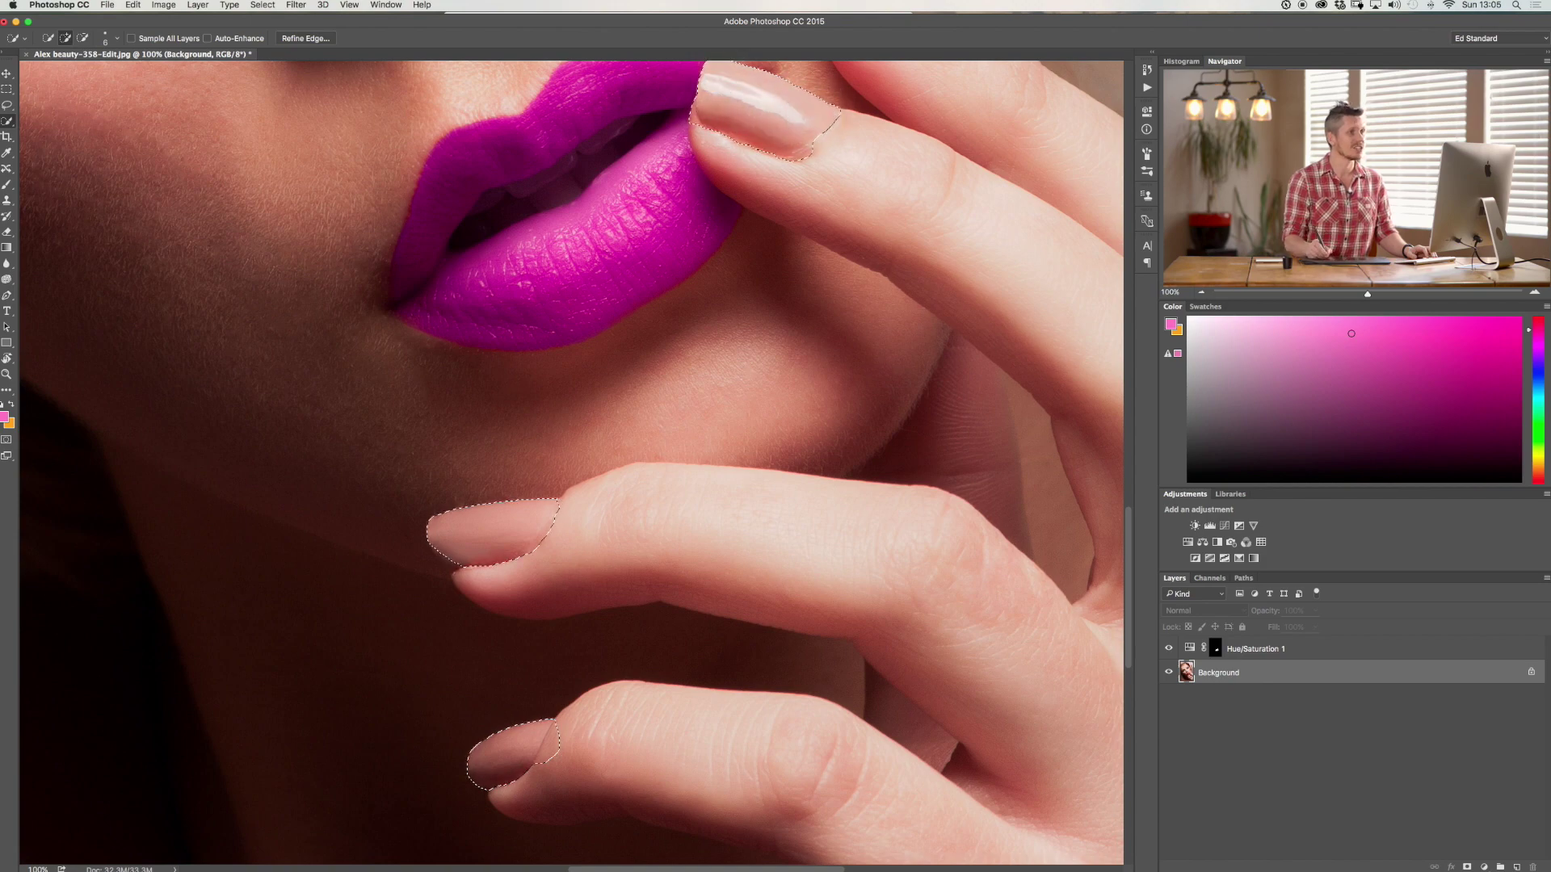
{"action": "scroll", "coordinate": [918, 328], "scroll_direction": "up", "scroll_amount": 10}
{"action": "scroll", "coordinate": [865, 374], "scroll_direction": "up", "scroll_amount": 2}
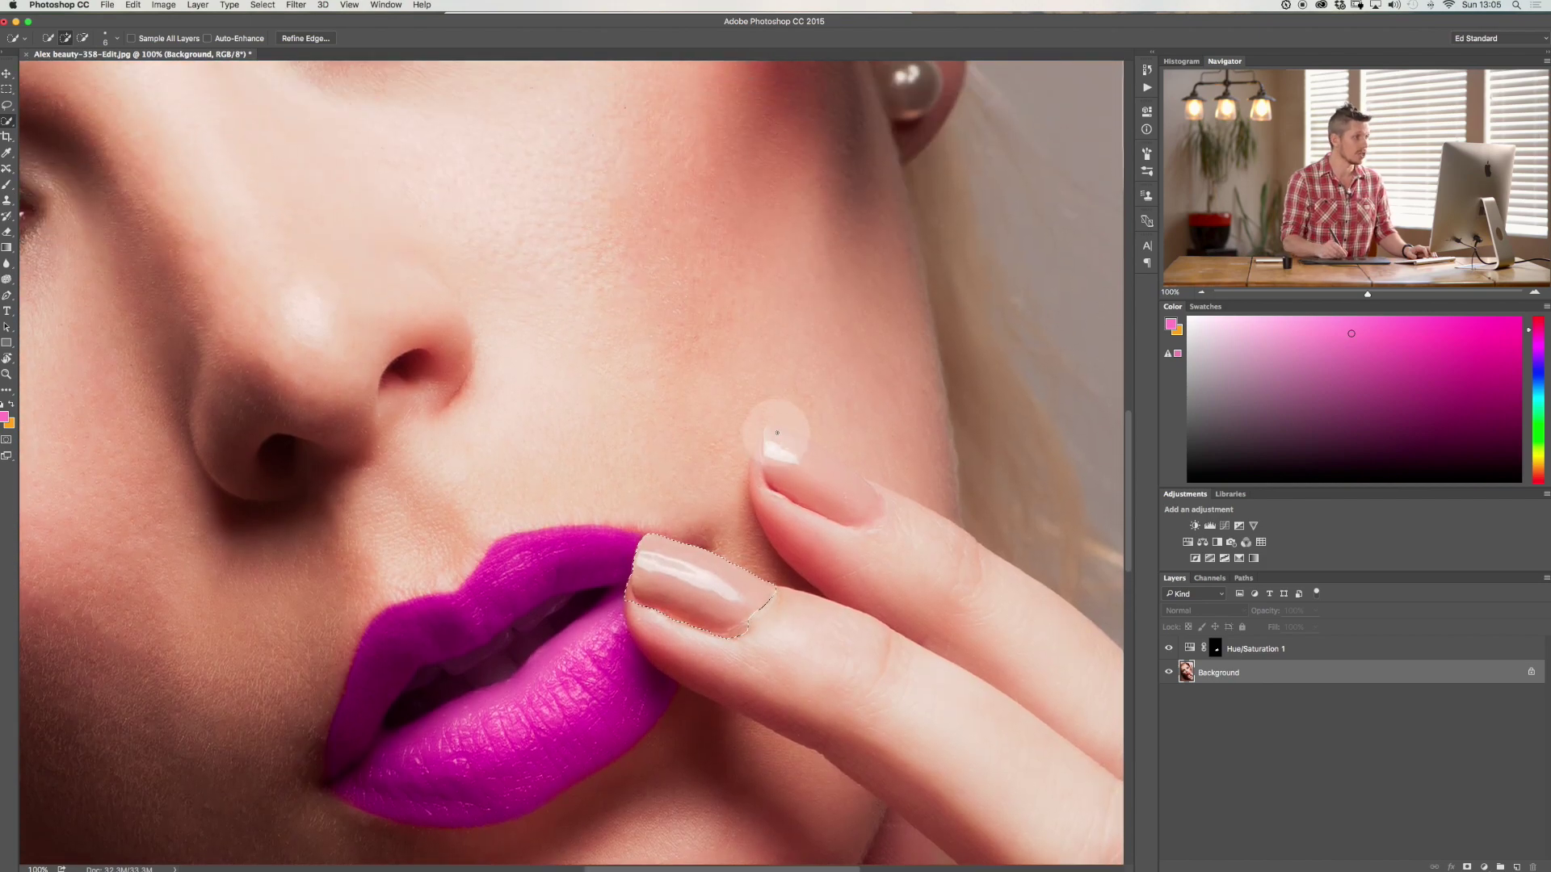
{"action": "mouse_move", "coordinate": [778, 440]}
{"action": "left_mouse_down"}
{"action": "mouse_move", "coordinate": [863, 504]}
{"action": "mouse_move", "coordinate": [864, 486]}
{"action": "mouse_move", "coordinate": [765, 433]}
{"action": "left_mouse_up"}
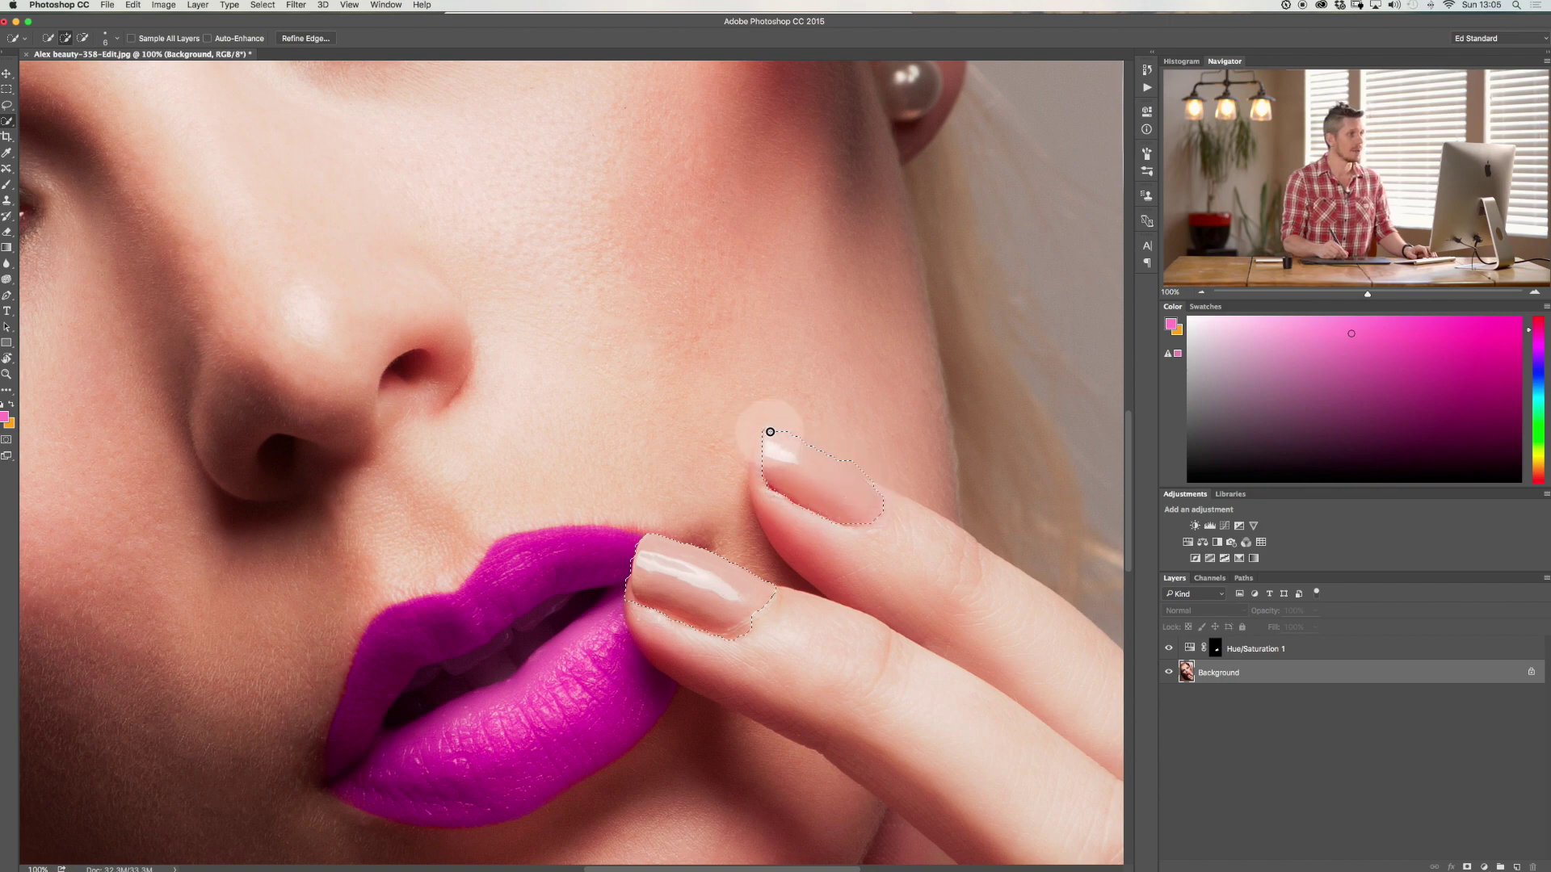
{"action": "scroll", "coordinate": [770, 432], "scroll_direction": "up", "scroll_amount": 10}
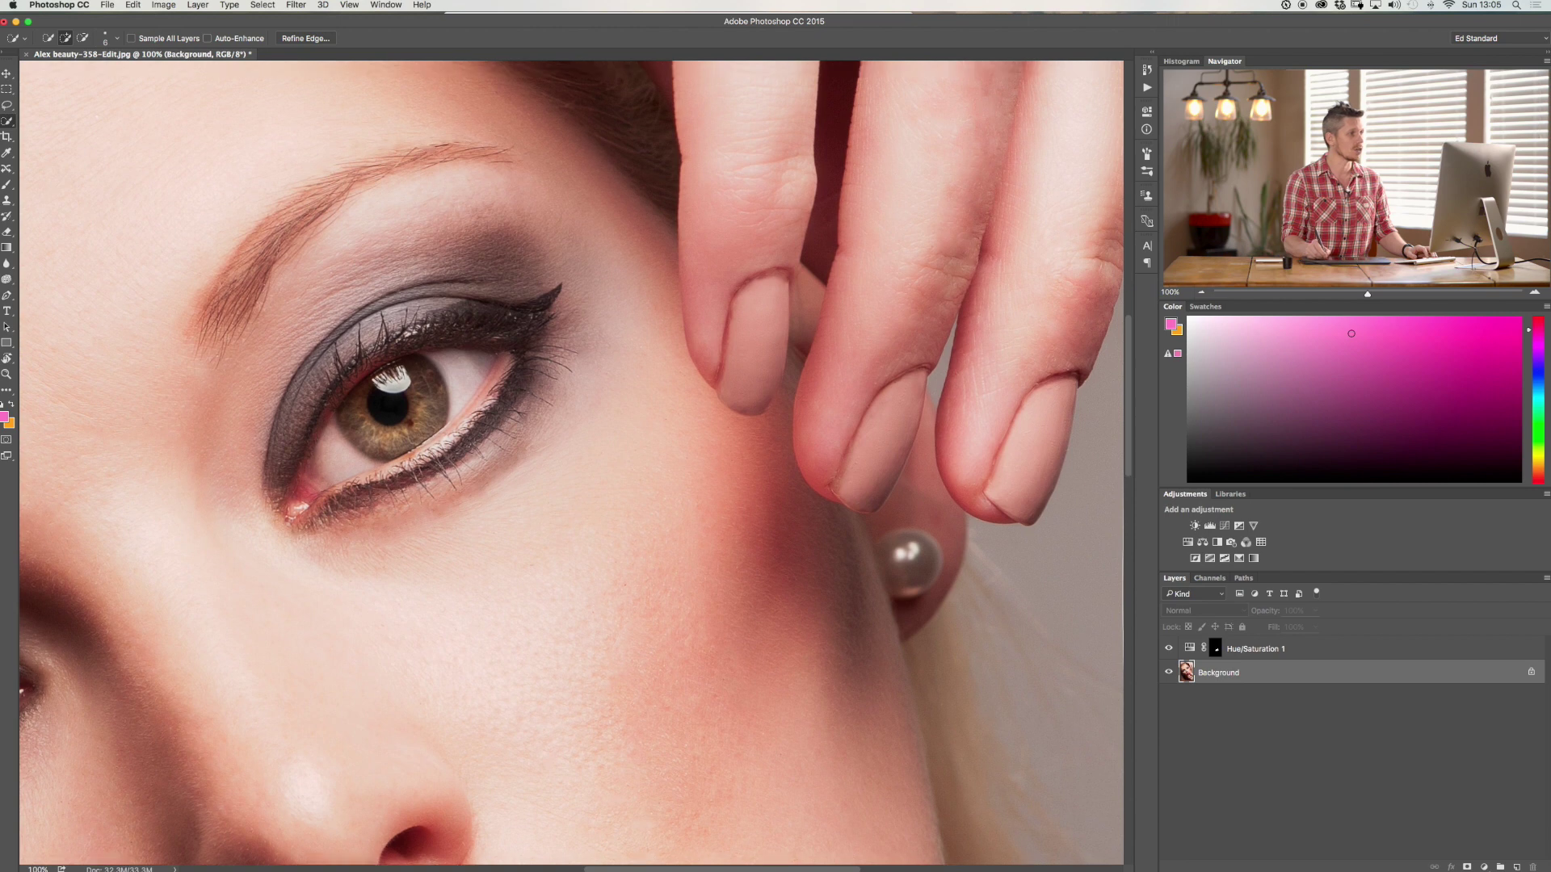
{"action": "scroll", "coordinate": [794, 305], "scroll_direction": "up", "scroll_amount": 1}
{"action": "mouse_move", "coordinate": [755, 305]}
{"action": "left_mouse_down"}
{"action": "mouse_move", "coordinate": [731, 416]}
{"action": "mouse_move", "coordinate": [753, 406]}
{"action": "mouse_move", "coordinate": [738, 402]}
{"action": "mouse_move", "coordinate": [755, 422]}
{"action": "mouse_move", "coordinate": [772, 393]}
{"action": "mouse_move", "coordinate": [859, 456]}
{"action": "mouse_move", "coordinate": [853, 513]}
{"action": "mouse_move", "coordinate": [890, 478]}
{"action": "mouse_move", "coordinate": [874, 526]}
{"action": "mouse_move", "coordinate": [851, 486]}
{"action": "mouse_move", "coordinate": [833, 499]}
{"action": "mouse_move", "coordinate": [870, 434]}
{"action": "left_mouse_up"}
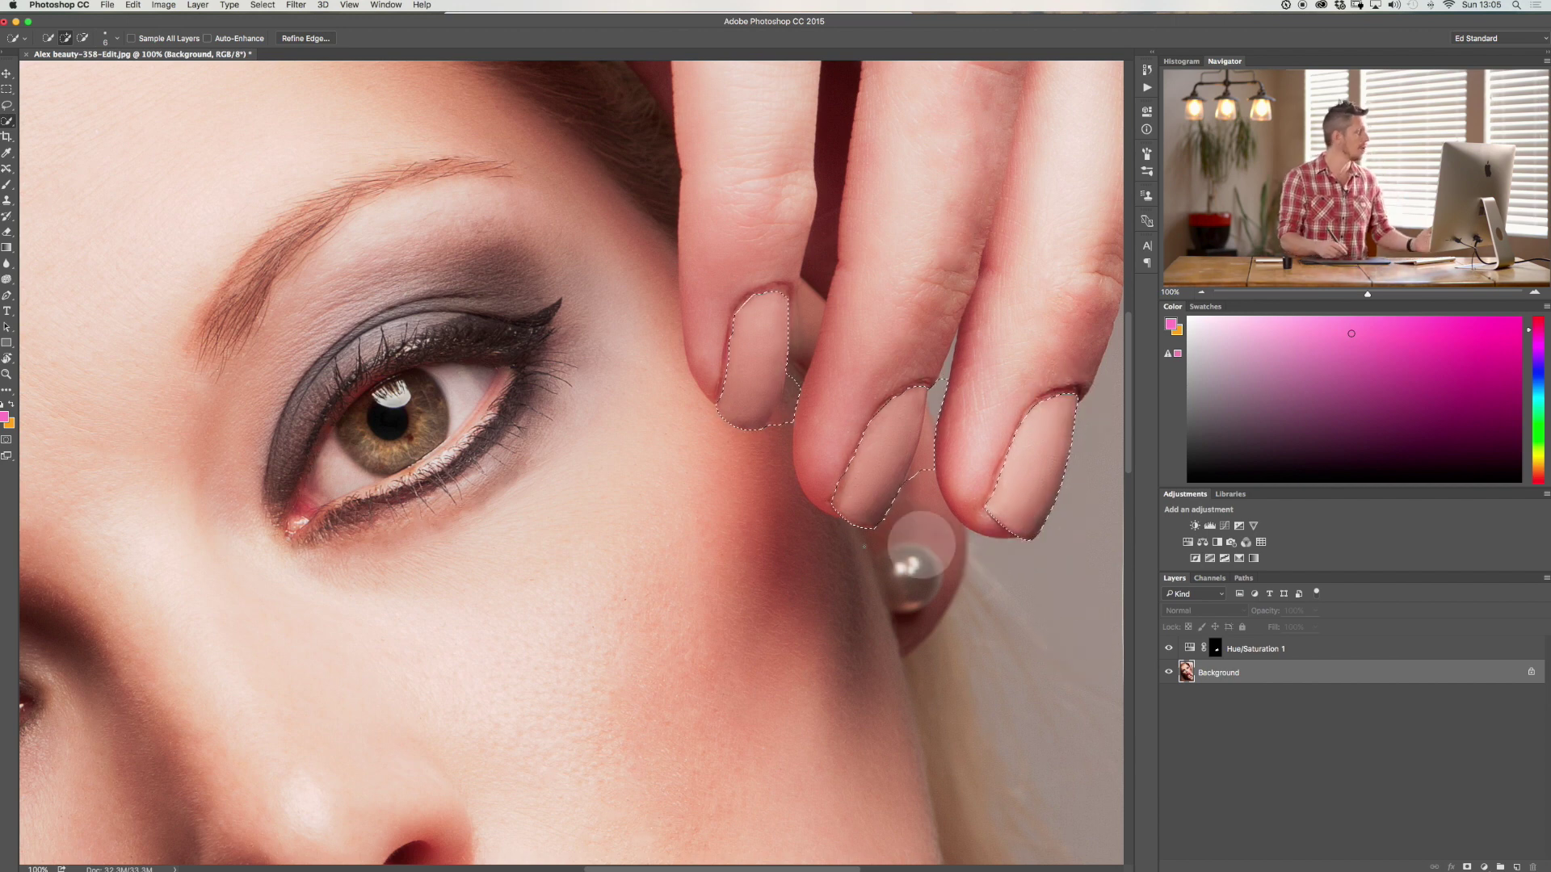
{"action": "left_click", "coordinate": [8, 106]}
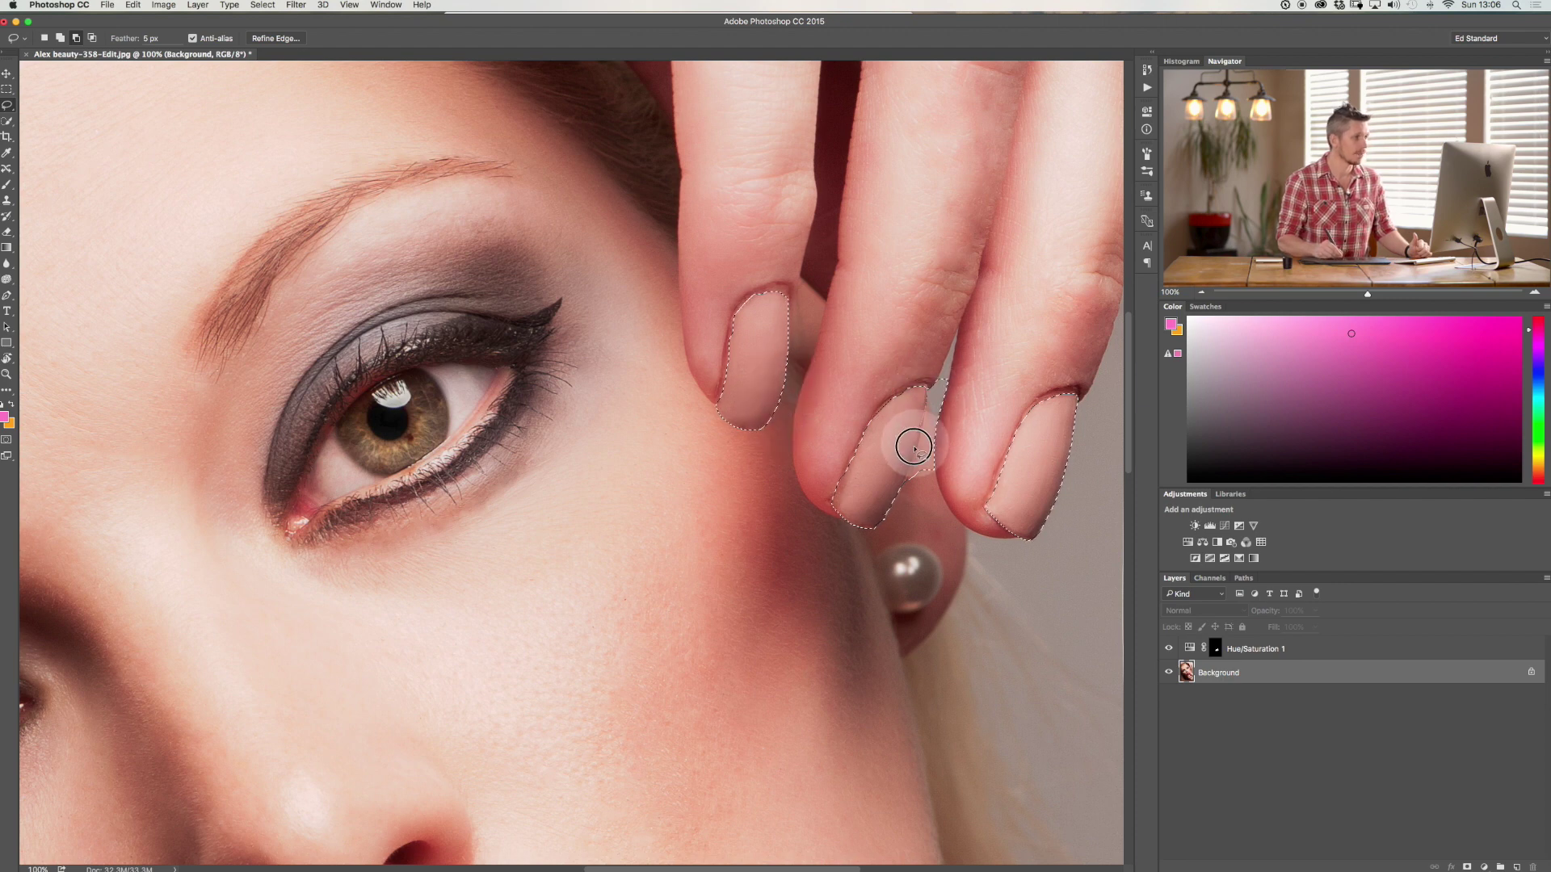
Step: With the Lasso, trim and extend the middle and ring-finger nail selections along their edges
{"action": "mouse_move", "coordinate": [914, 448]}
{"action": "left_mouse_down"}
{"action": "mouse_move", "coordinate": [900, 502]}
{"action": "mouse_move", "coordinate": [942, 346]}
{"action": "mouse_move", "coordinate": [941, 517]}
{"action": "left_mouse_up"}
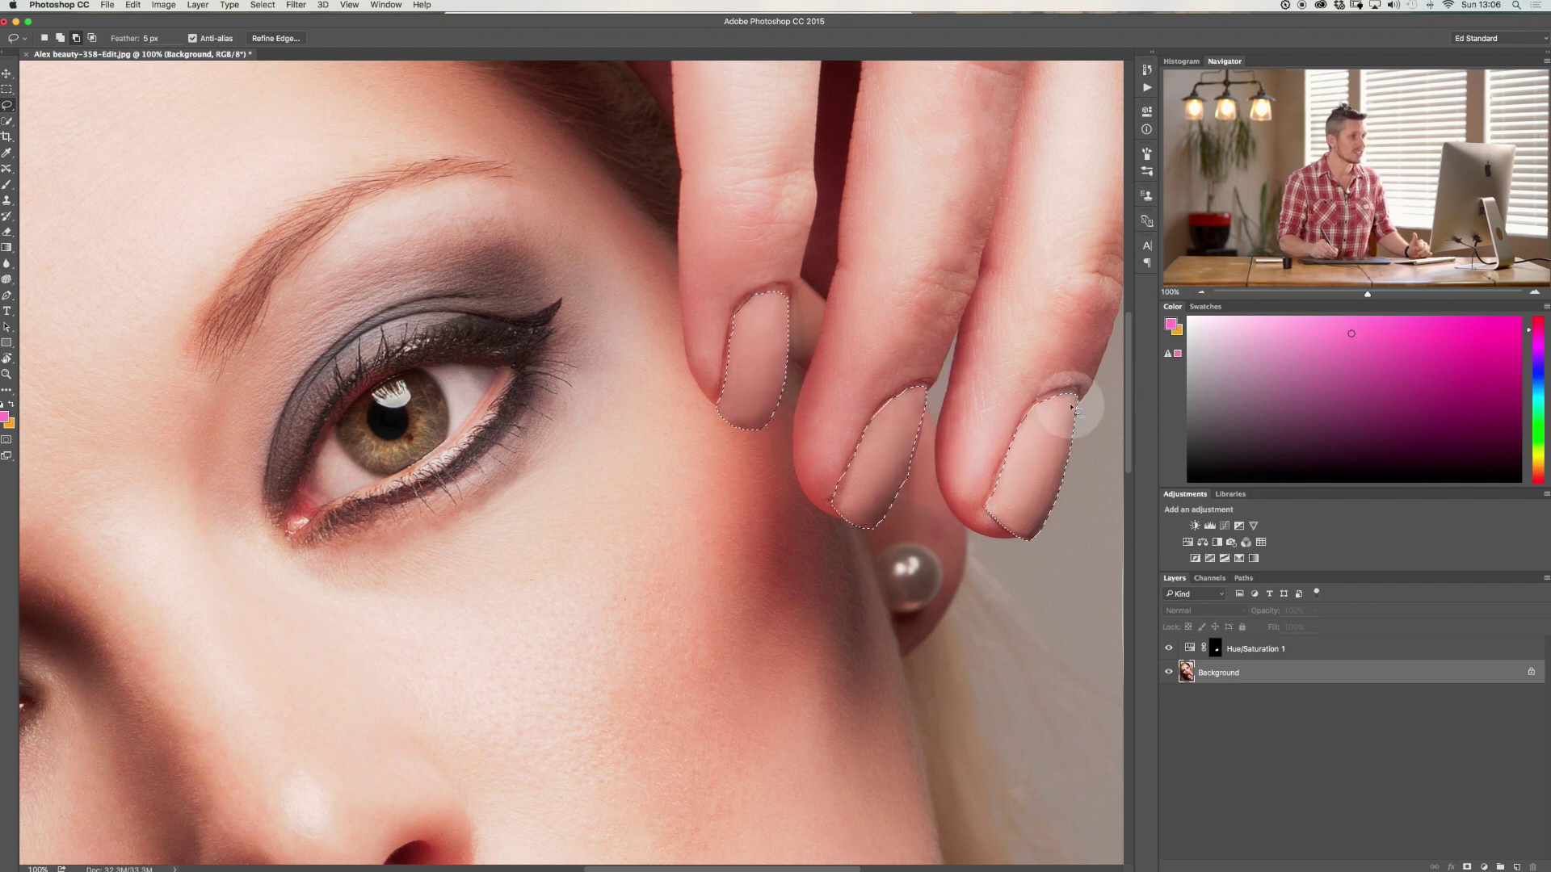
{"action": "mouse_move", "coordinate": [1073, 409]}
{"action": "left_mouse_down"}
{"action": "mouse_move", "coordinate": [1039, 501]}
{"action": "mouse_move", "coordinate": [1050, 401]}
{"action": "left_mouse_up"}
{"action": "scroll", "coordinate": [829, 477], "scroll_direction": "down", "scroll_amount": 10}
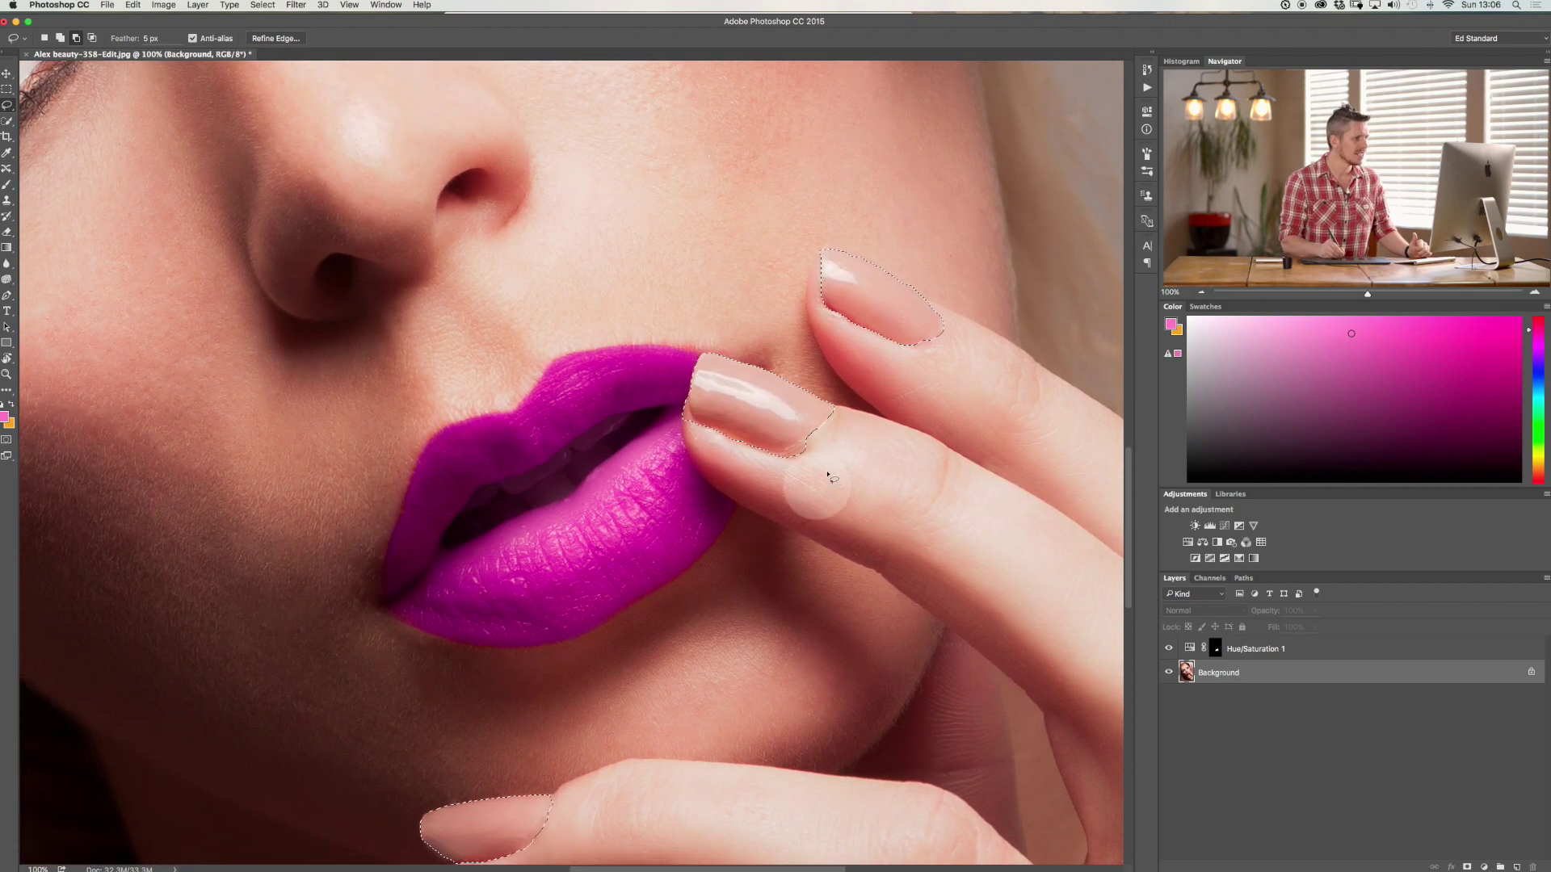
{"action": "mouse_move", "coordinate": [828, 476]}
{"action": "left_mouse_down"}
{"action": "mouse_move", "coordinate": [809, 443]}
{"action": "mouse_move", "coordinate": [832, 445]}
{"action": "left_mouse_up"}
{"action": "mouse_move", "coordinate": [973, 323]}
{"action": "left_mouse_down"}
{"action": "mouse_move", "coordinate": [910, 349]}
{"action": "mouse_move", "coordinate": [909, 367]}
{"action": "left_mouse_up"}
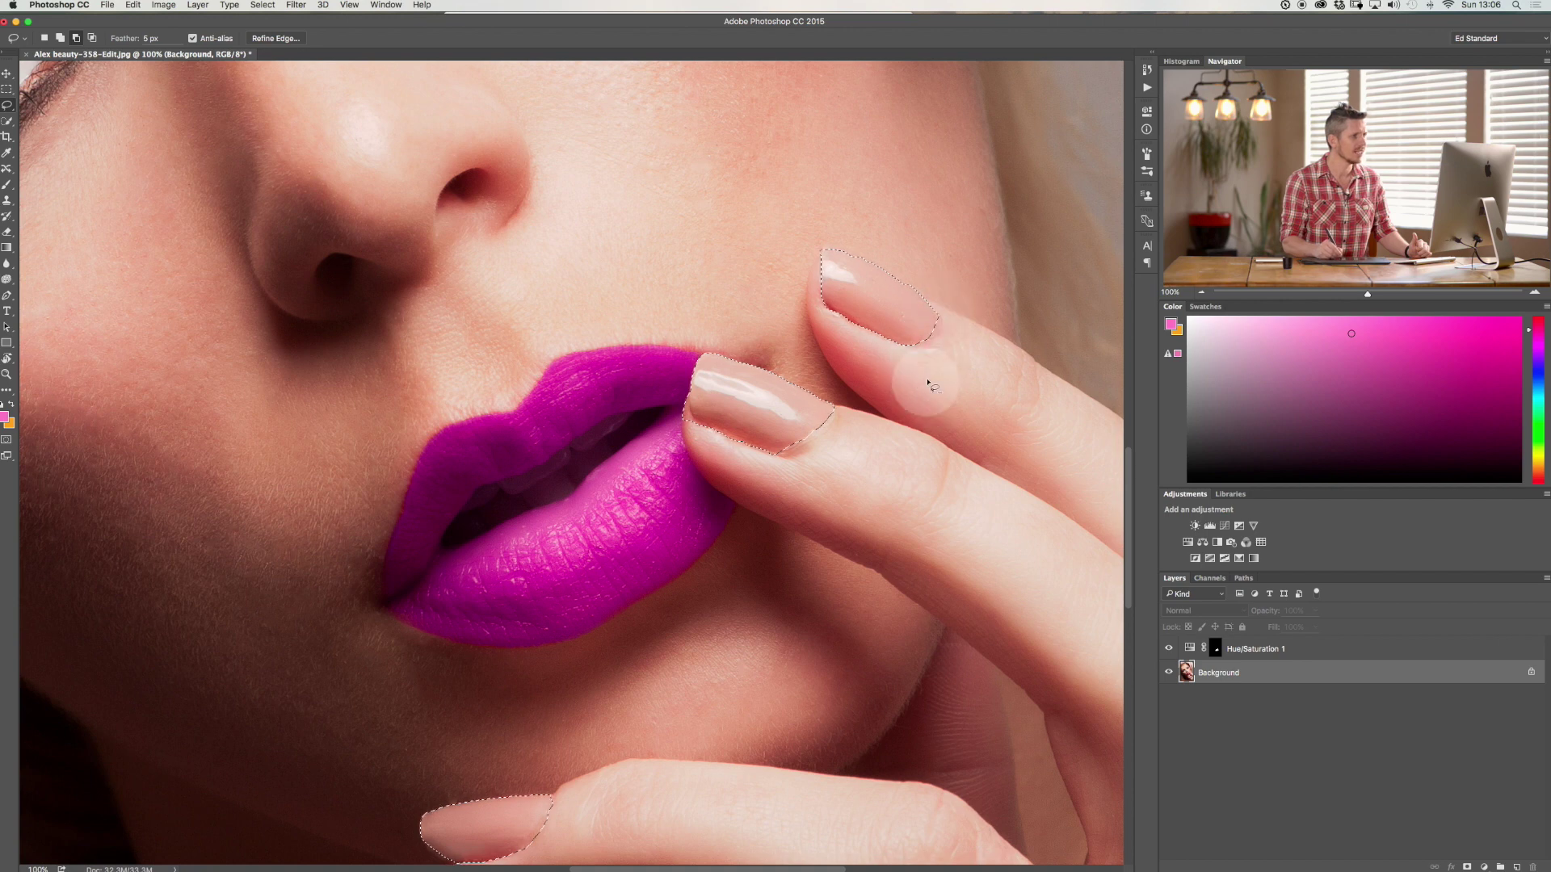
Step: Extend the index-nail selection around its rounded end and refine the lower and upper nail edges
{"action": "left_click", "coordinate": [834, 246]}
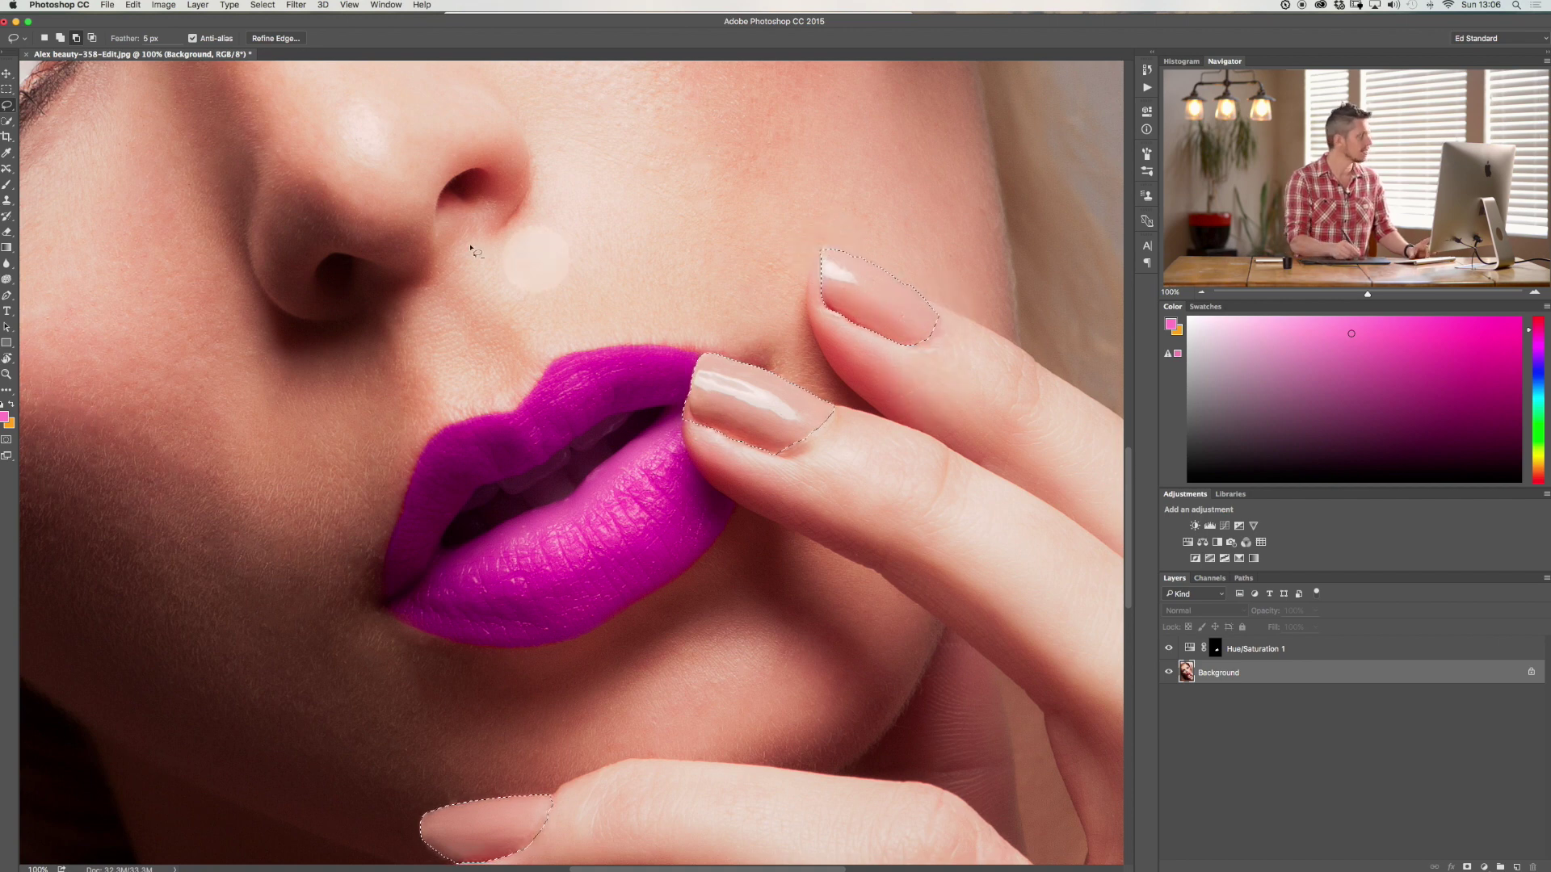
{"action": "left_click", "coordinate": [888, 253]}
{"action": "left_click", "coordinate": [829, 249]}
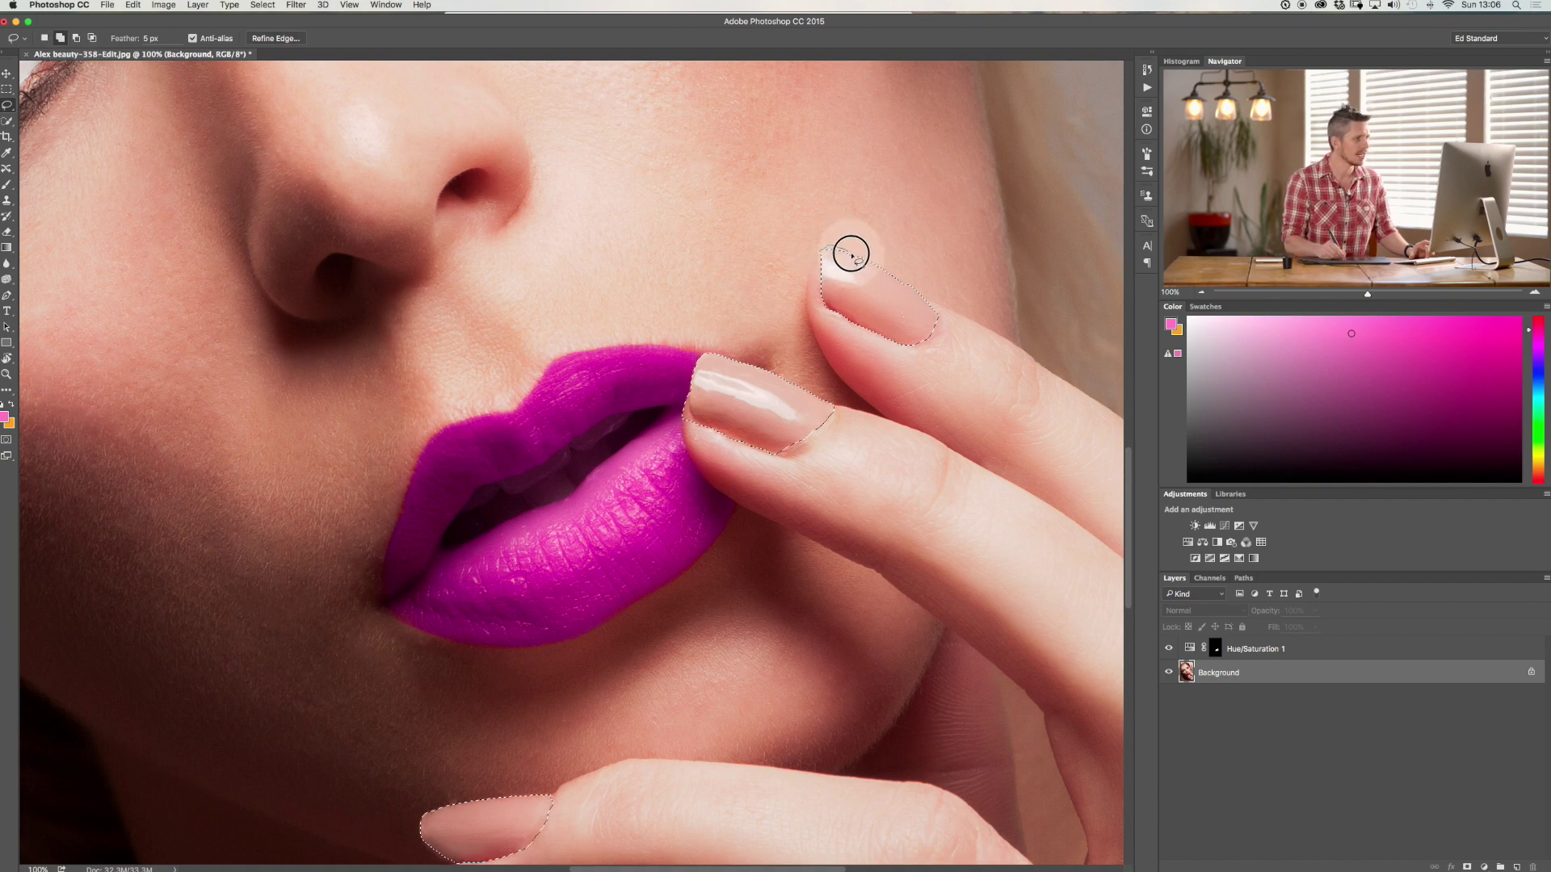
{"action": "scroll", "coordinate": [888, 643], "scroll_direction": "down", "scroll_amount": 10}
{"action": "scroll", "coordinate": [888, 644], "scroll_direction": "left", "scroll_amount": 7}
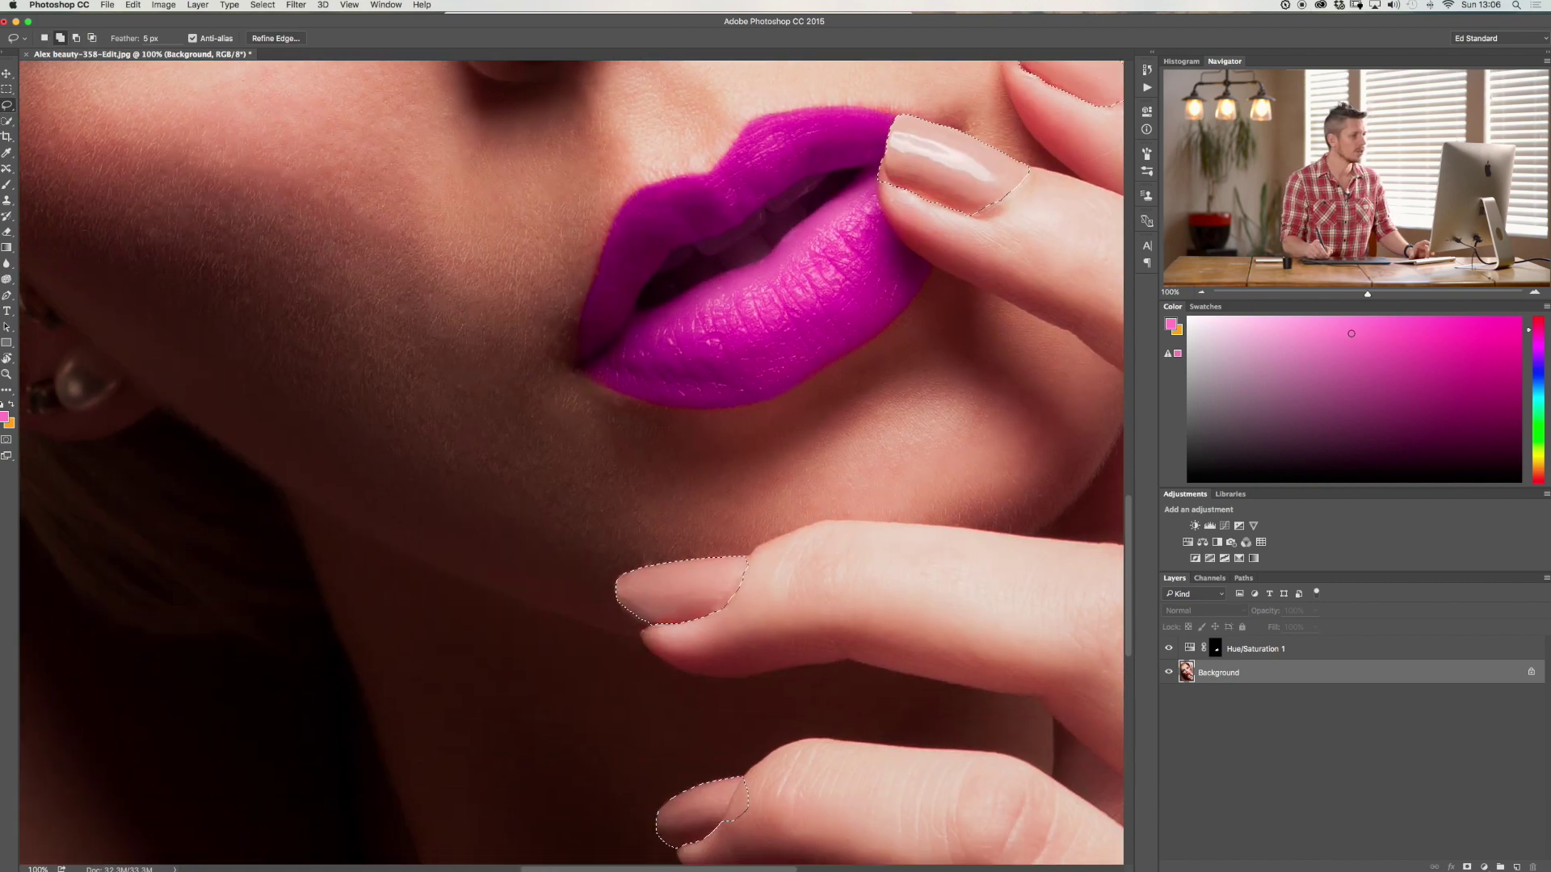
{"action": "left_click", "coordinate": [779, 667]}
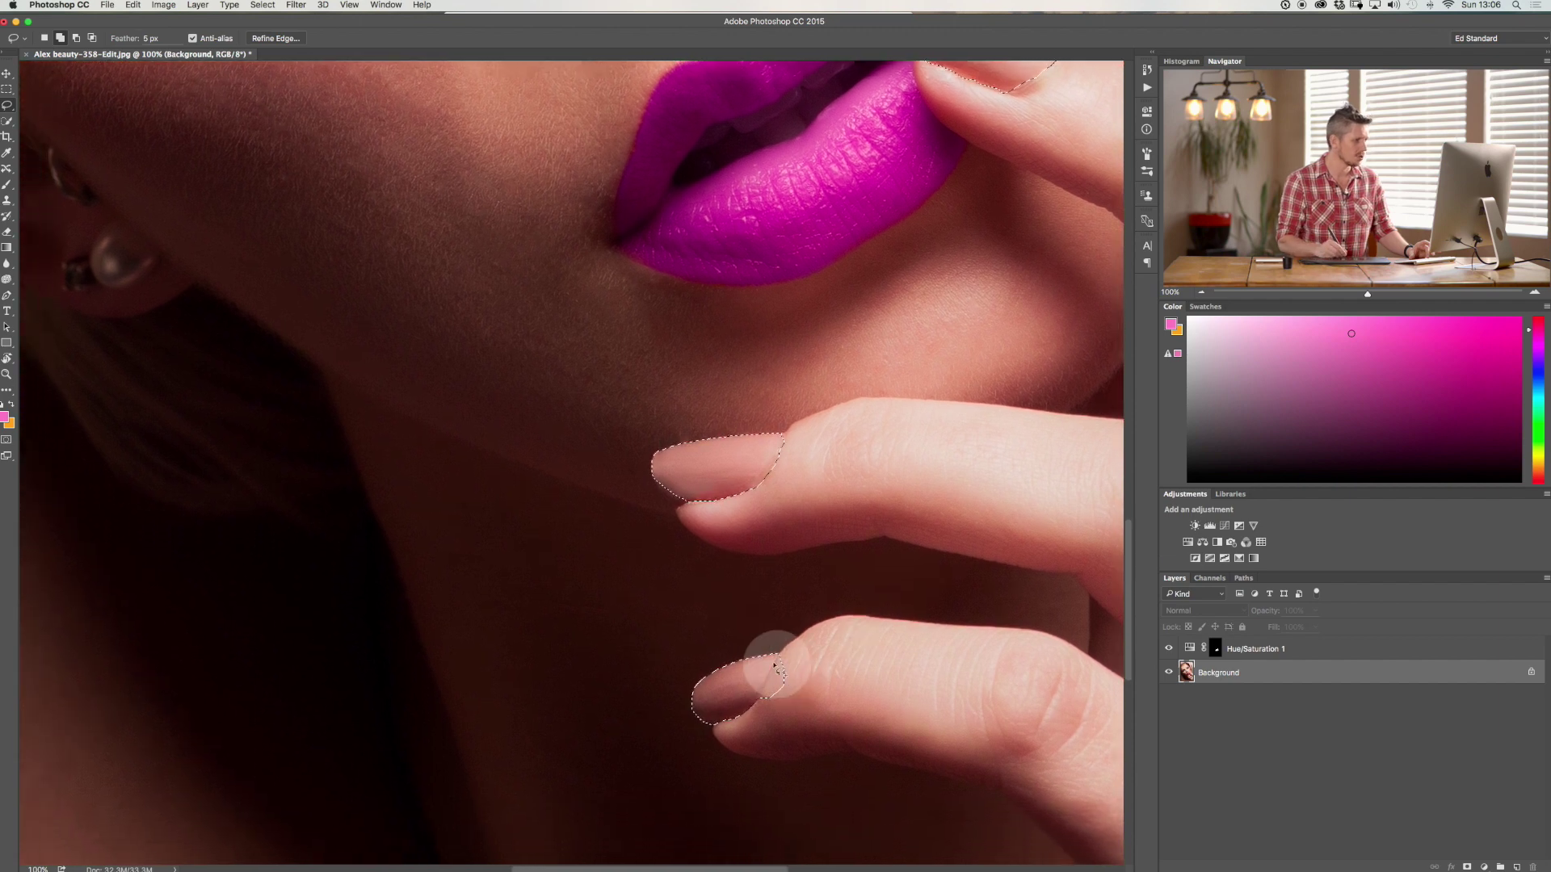
{"action": "mouse_move", "coordinate": [771, 686]}
{"action": "left_mouse_down"}
{"action": "mouse_move", "coordinate": [777, 666]}
{"action": "mouse_move", "coordinate": [757, 709]}
{"action": "left_mouse_up"}
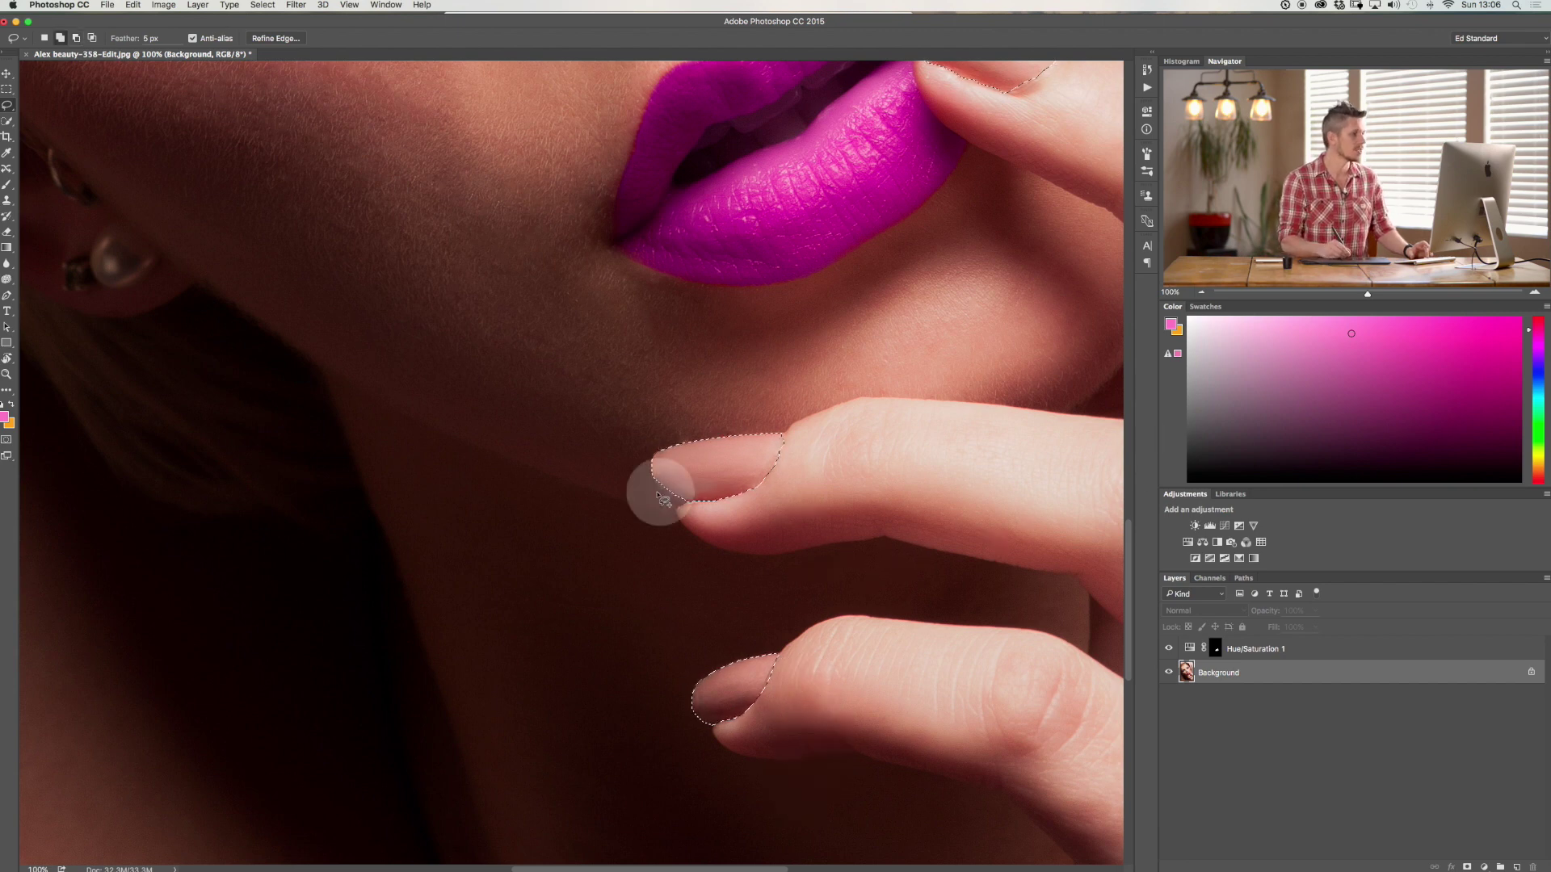
{"action": "left_click_drag", "start_coordinate": [656, 486], "coordinate": [717, 511]}
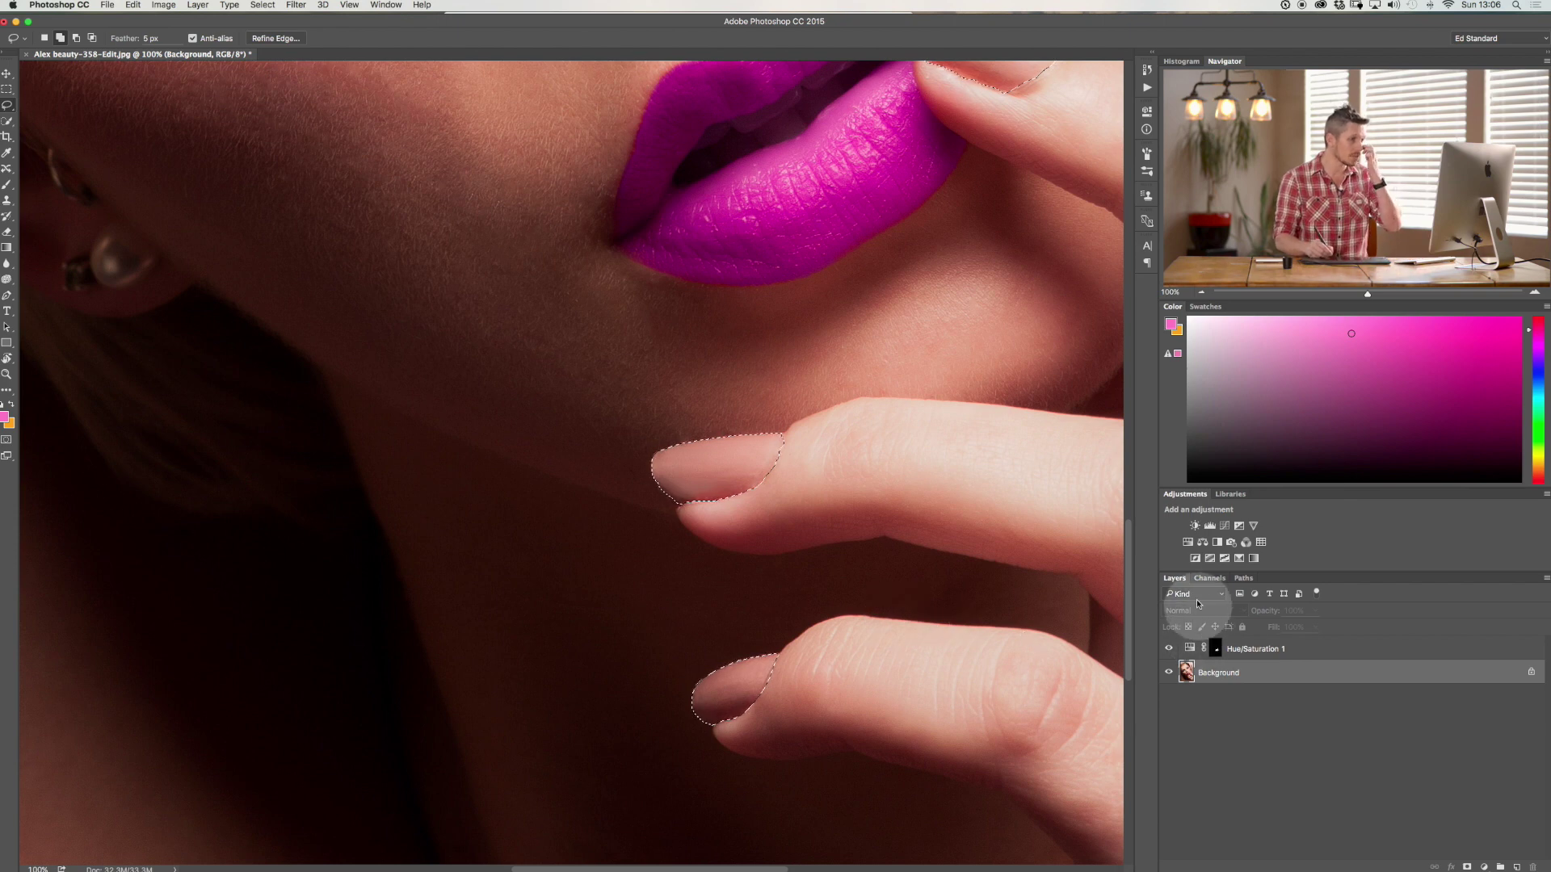
Step: Add a nail-masked Hue/Saturation adjustment with Hue -57 and Saturation +38
{"action": "left_click", "coordinate": [1188, 544]}
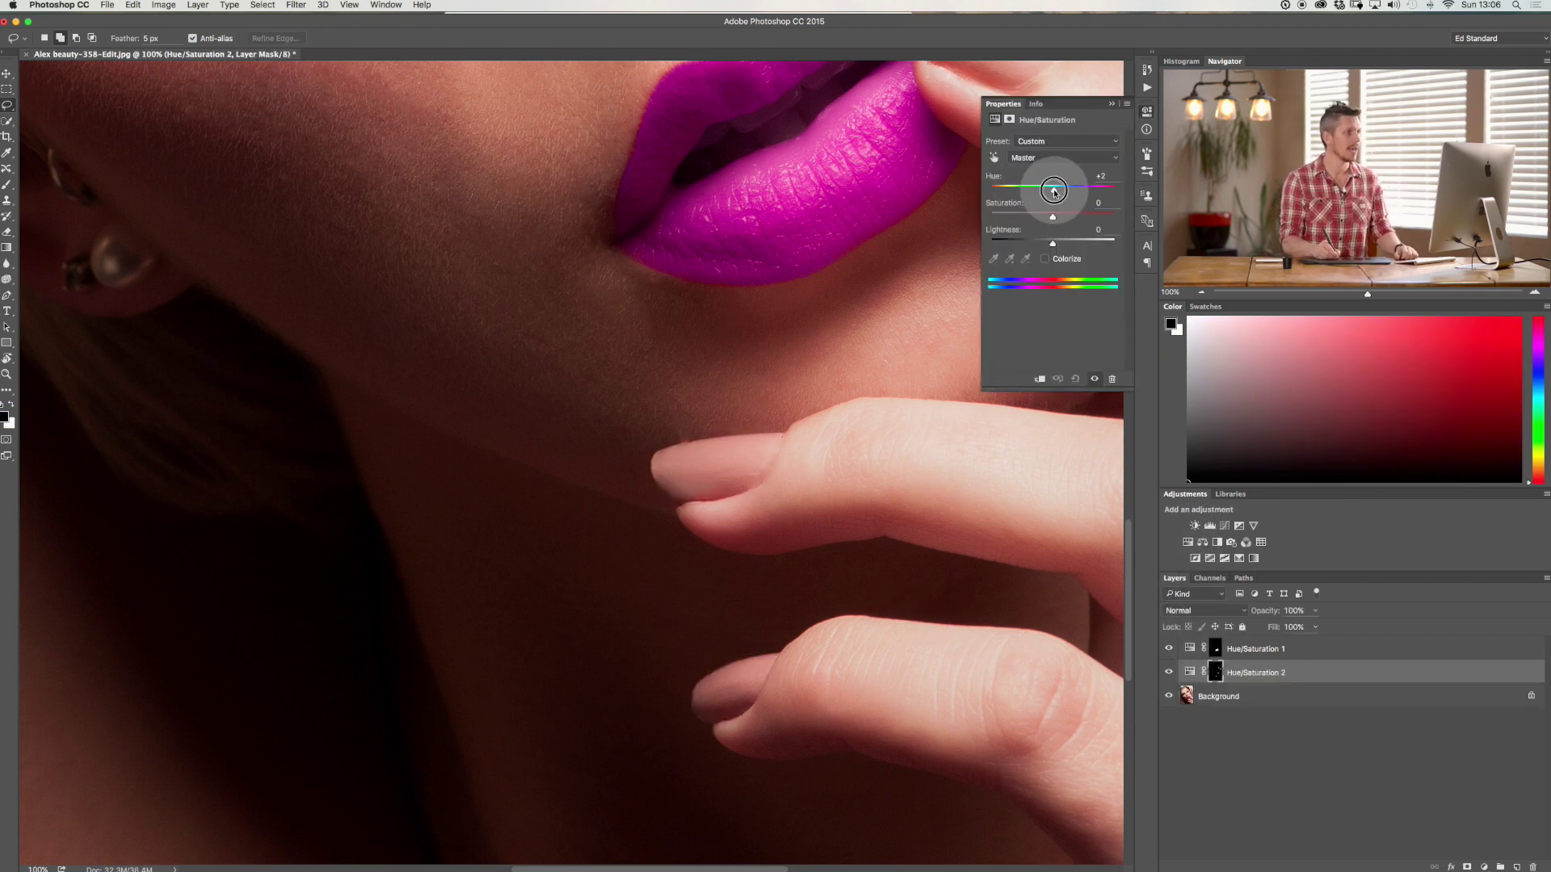
{"action": "left_click_drag", "start_coordinate": [1053, 191], "coordinate": [1019, 201]}
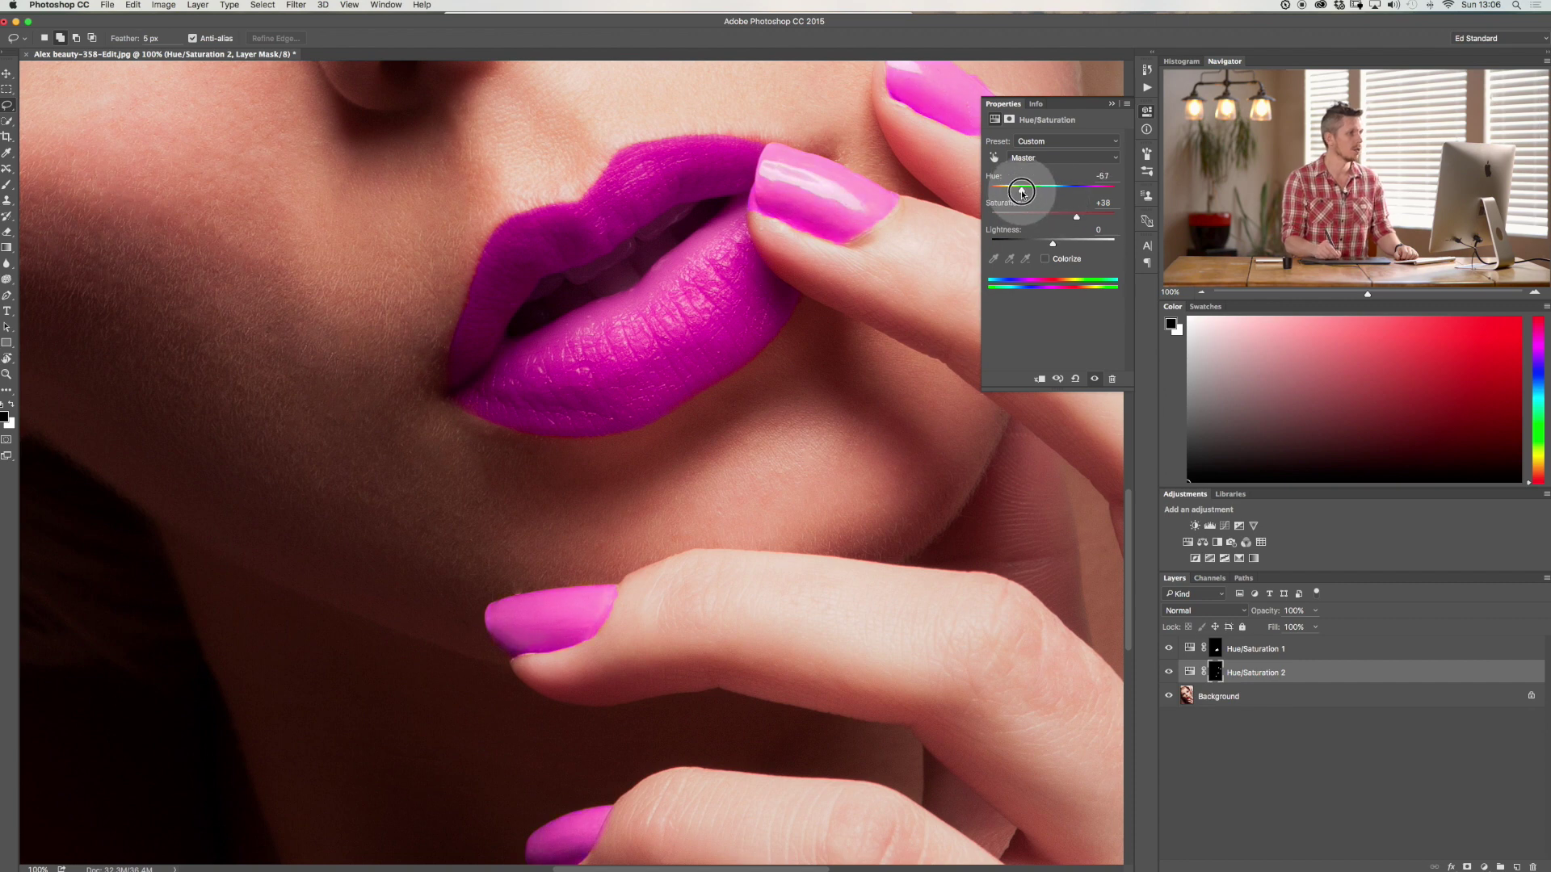
{"action": "left_click_drag", "start_coordinate": [1022, 192], "coordinate": [1020, 192]}
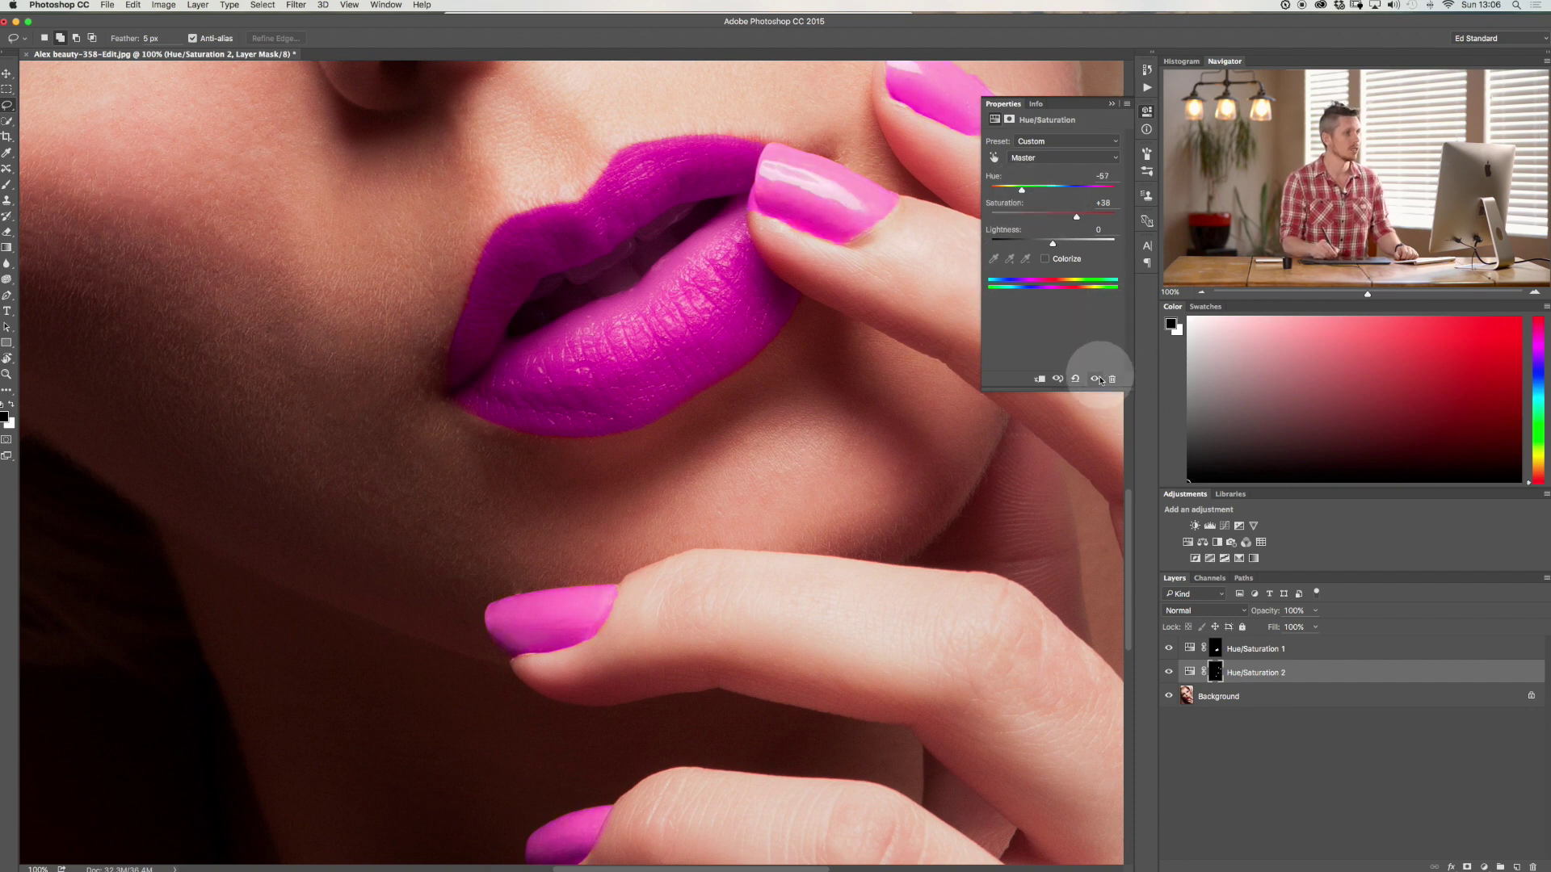
{"action": "left_click", "coordinate": [1113, 101]}
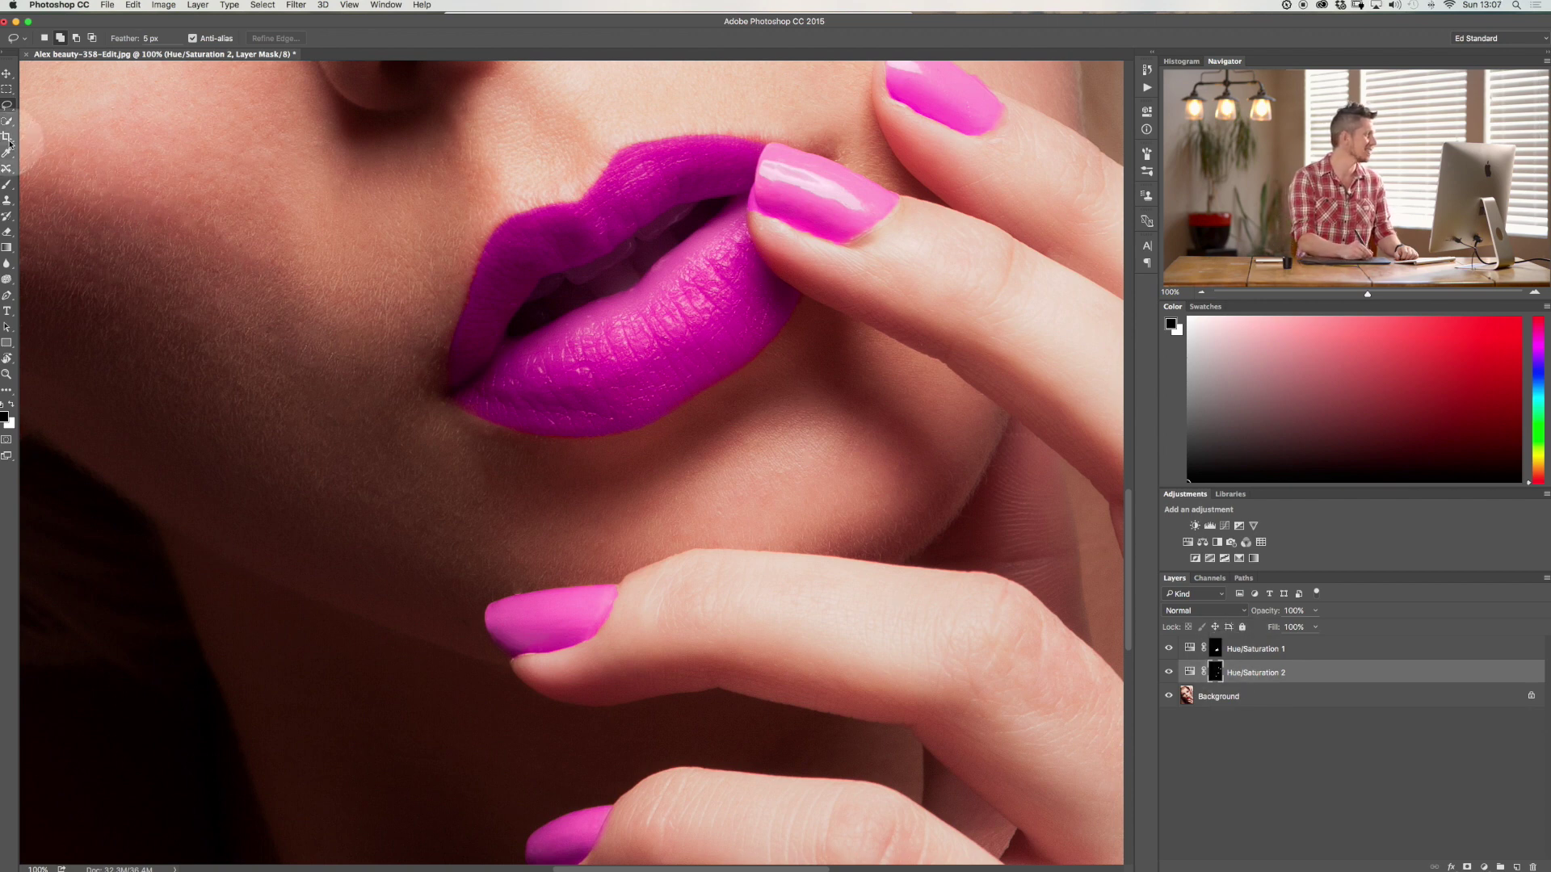
Step: Zoom out to the whole image and toggle the Background and both Hue/Saturation layers, leaving all visible
{"action": "left_click", "coordinate": [6, 185]}
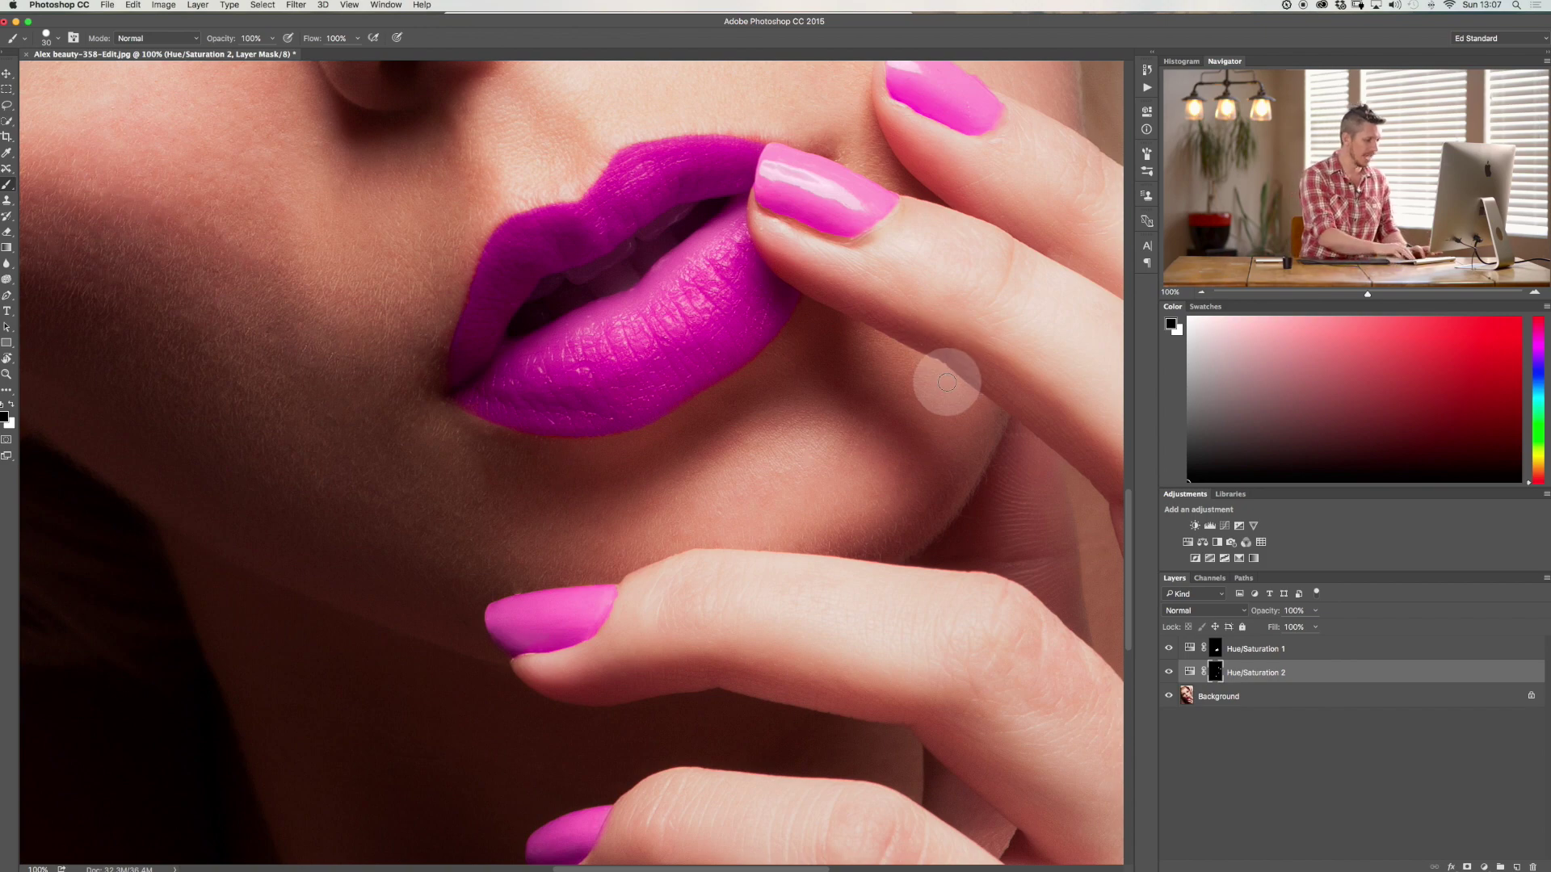
{"action": "key", "text": "super+minus"}
{"action": "key", "text": "super+minus"}
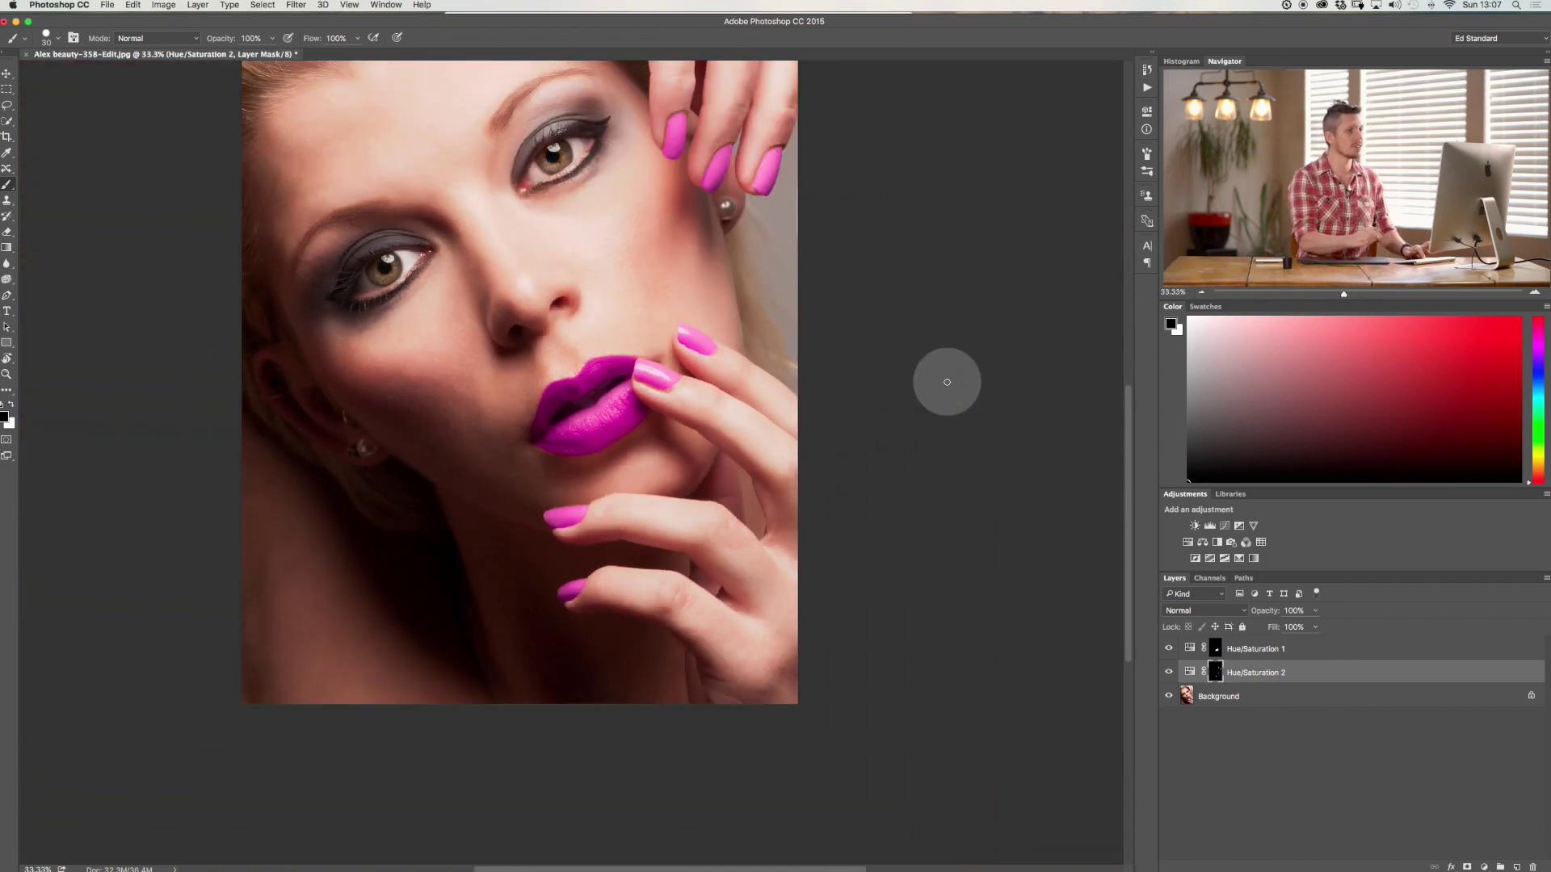
{"action": "key", "text": "super+minus"}
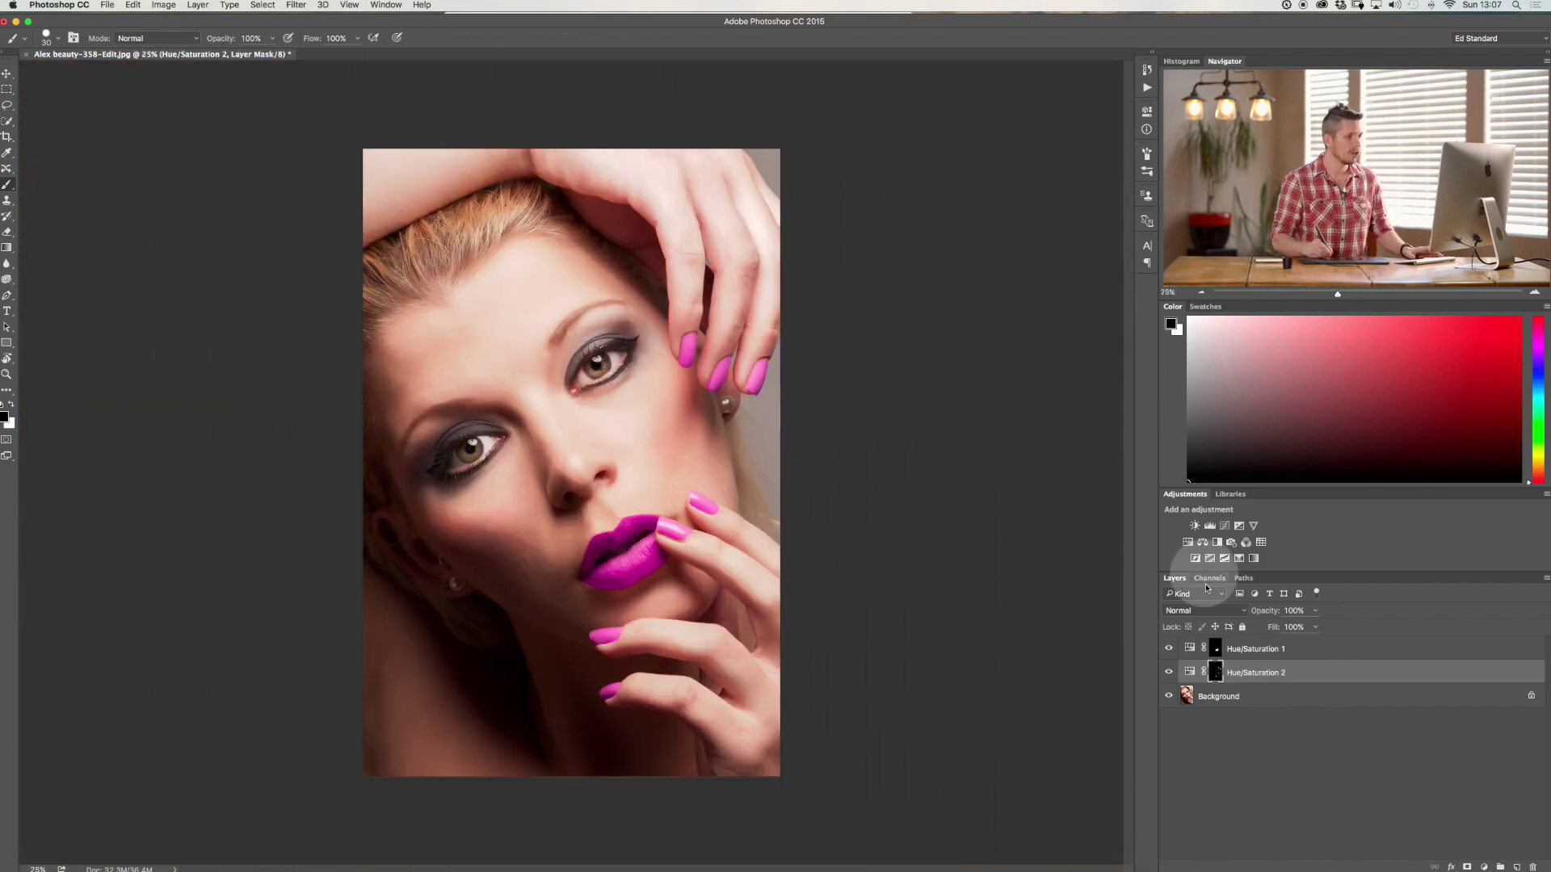
{"action": "left_click", "coordinate": [1173, 697]}
{"action": "left_click", "coordinate": [1170, 697]}
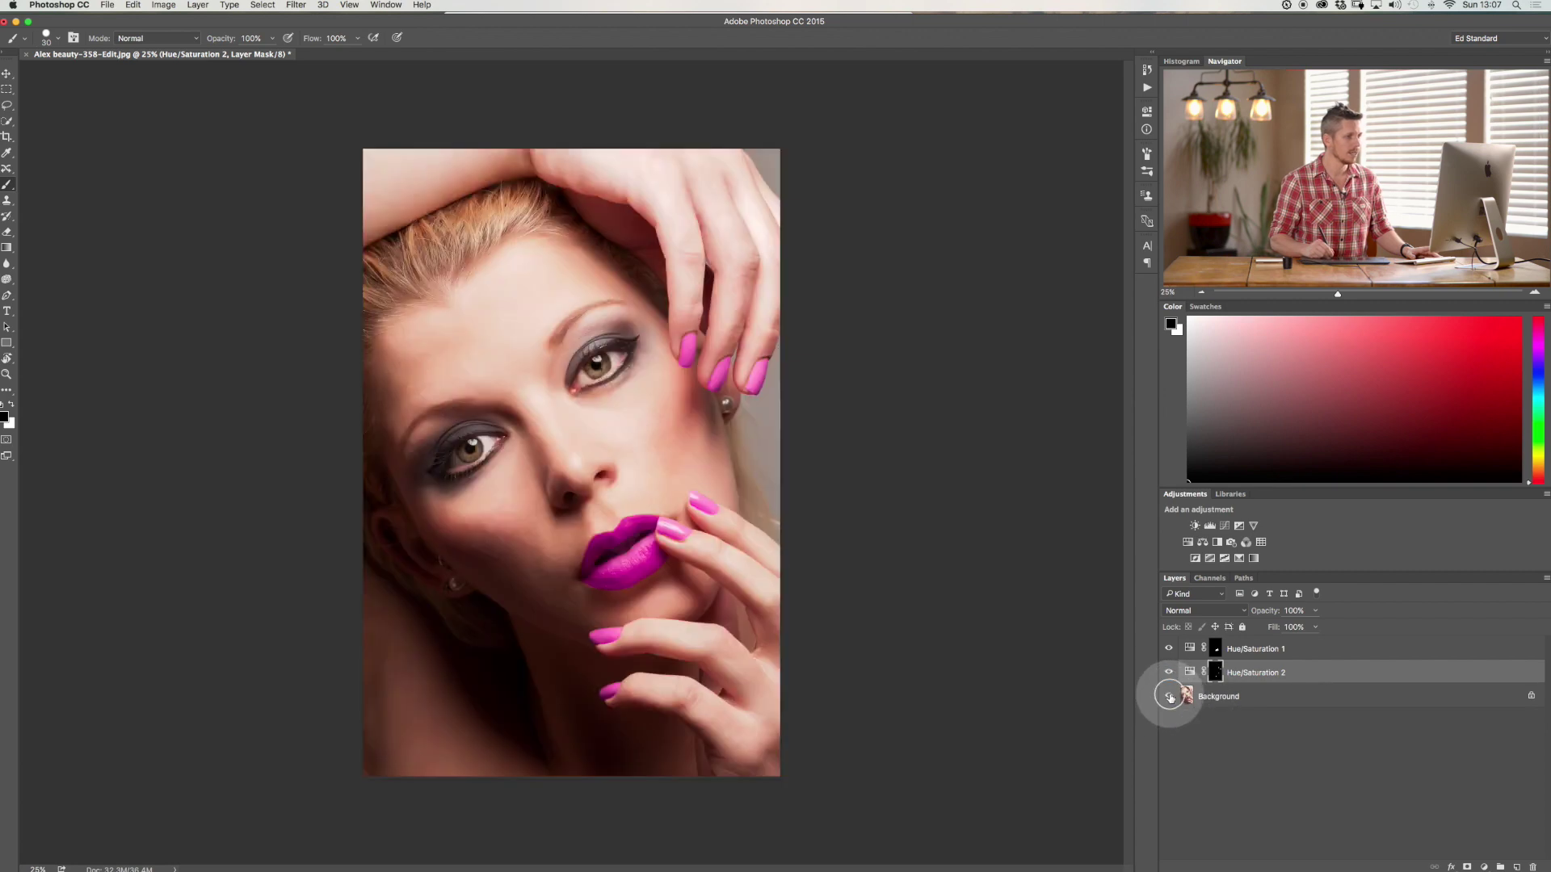
{"action": "left_click", "coordinate": [1170, 674]}
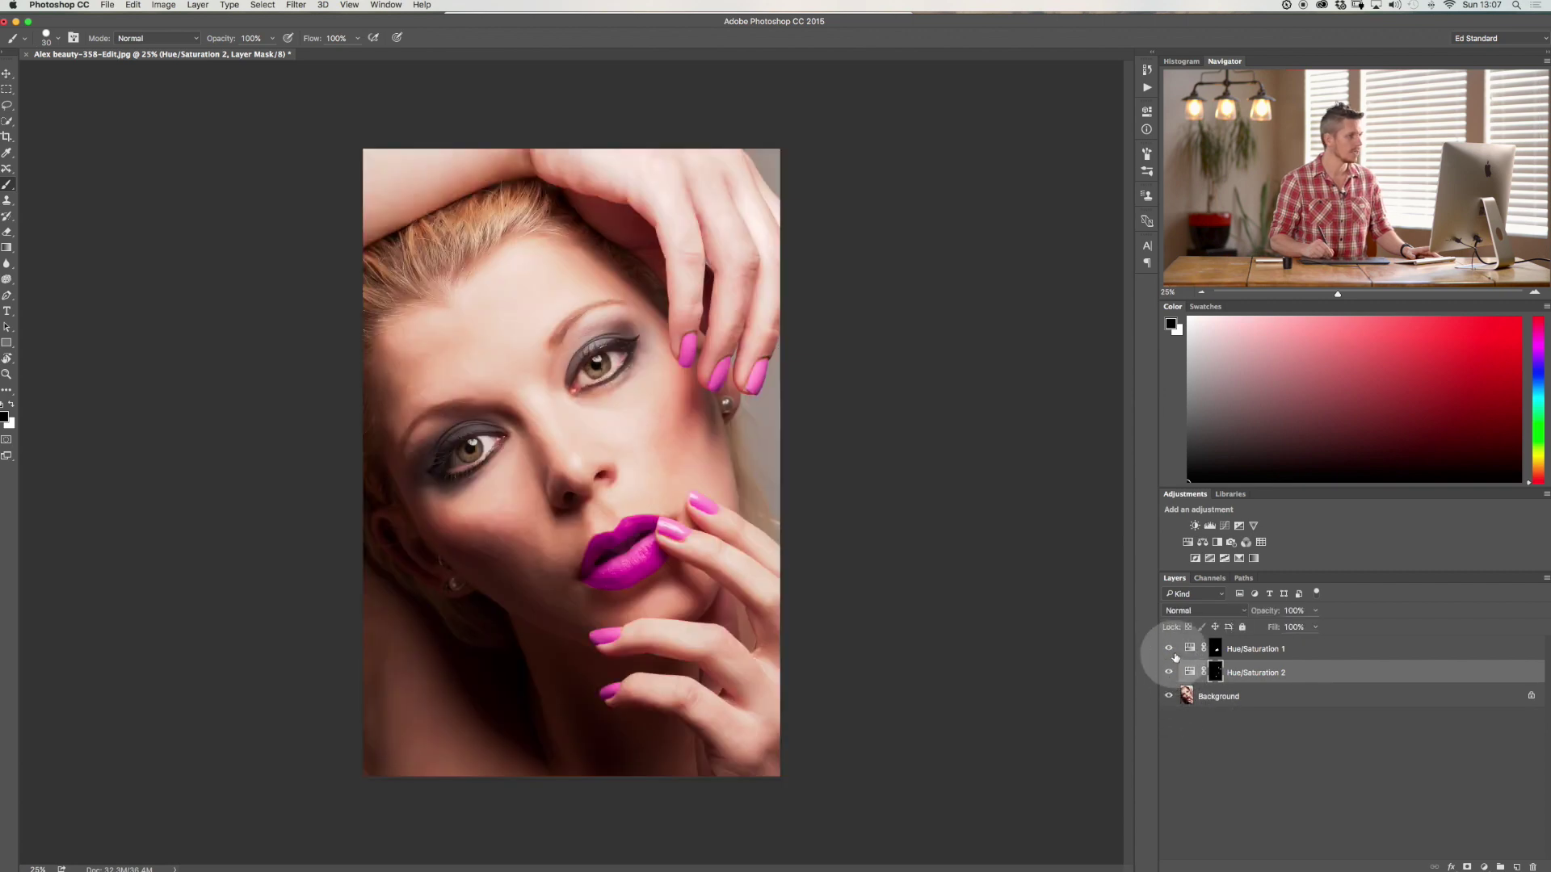
{"action": "left_click", "coordinate": [1177, 653]}
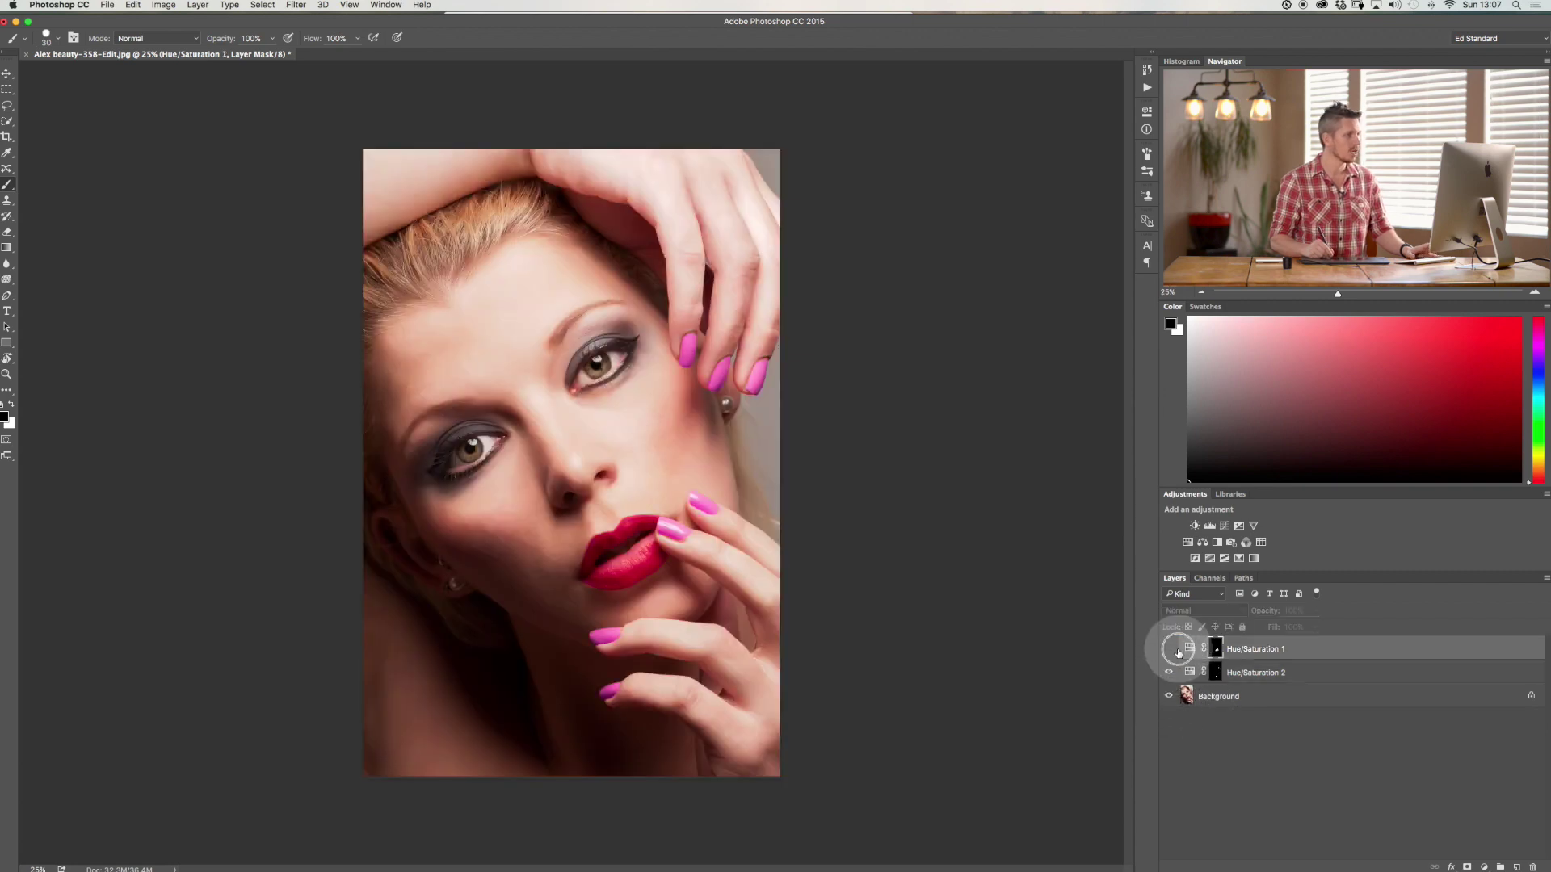
{"action": "left_click", "coordinate": [1169, 650]}
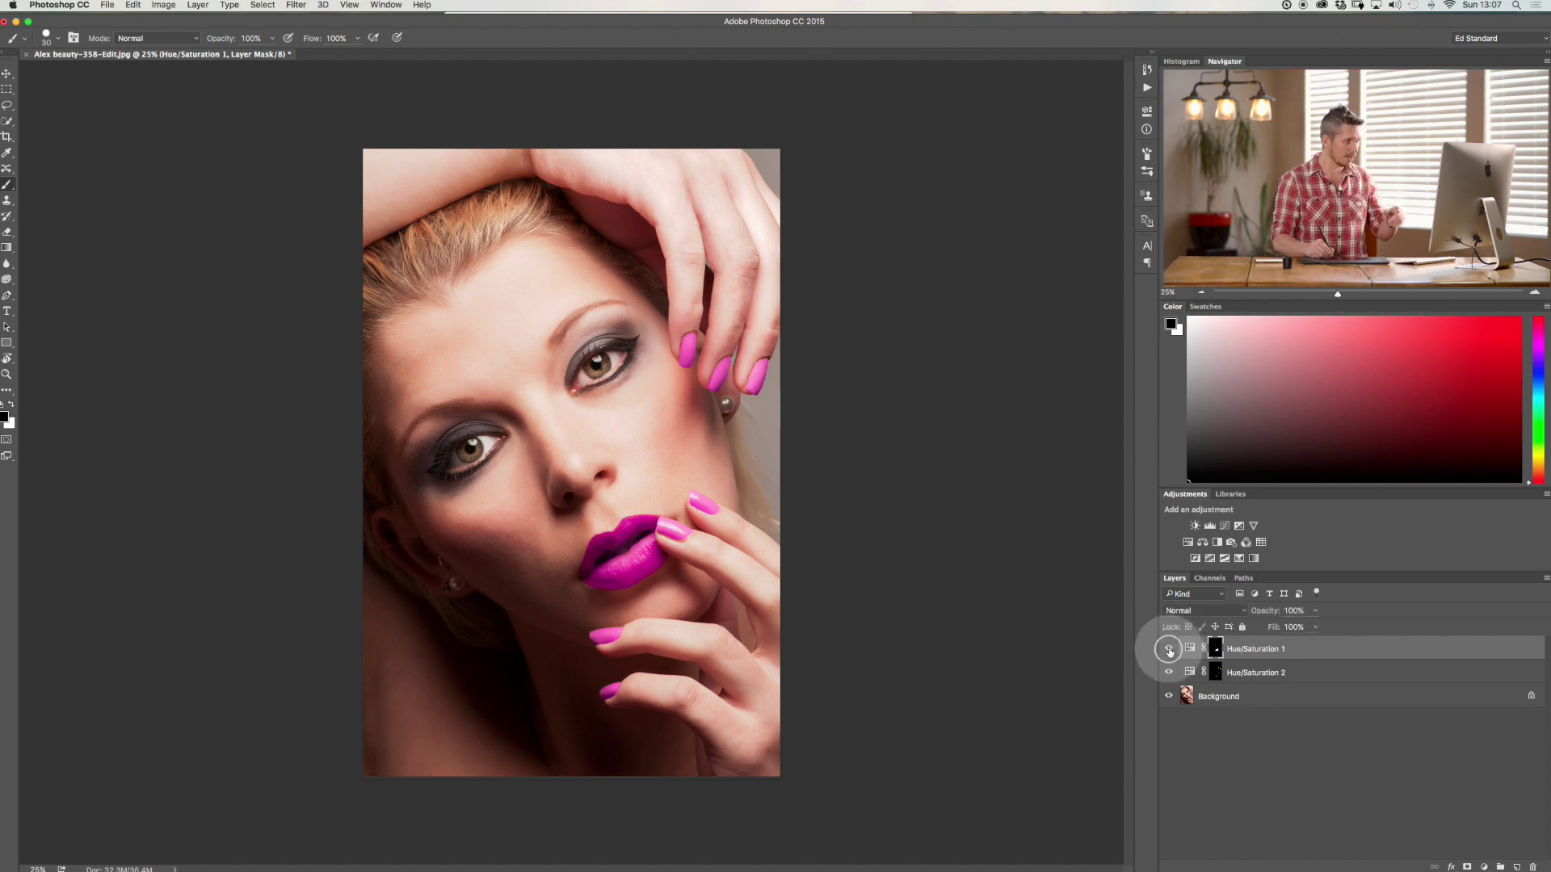
{"action": "left_click", "coordinate": [1316, 659]}
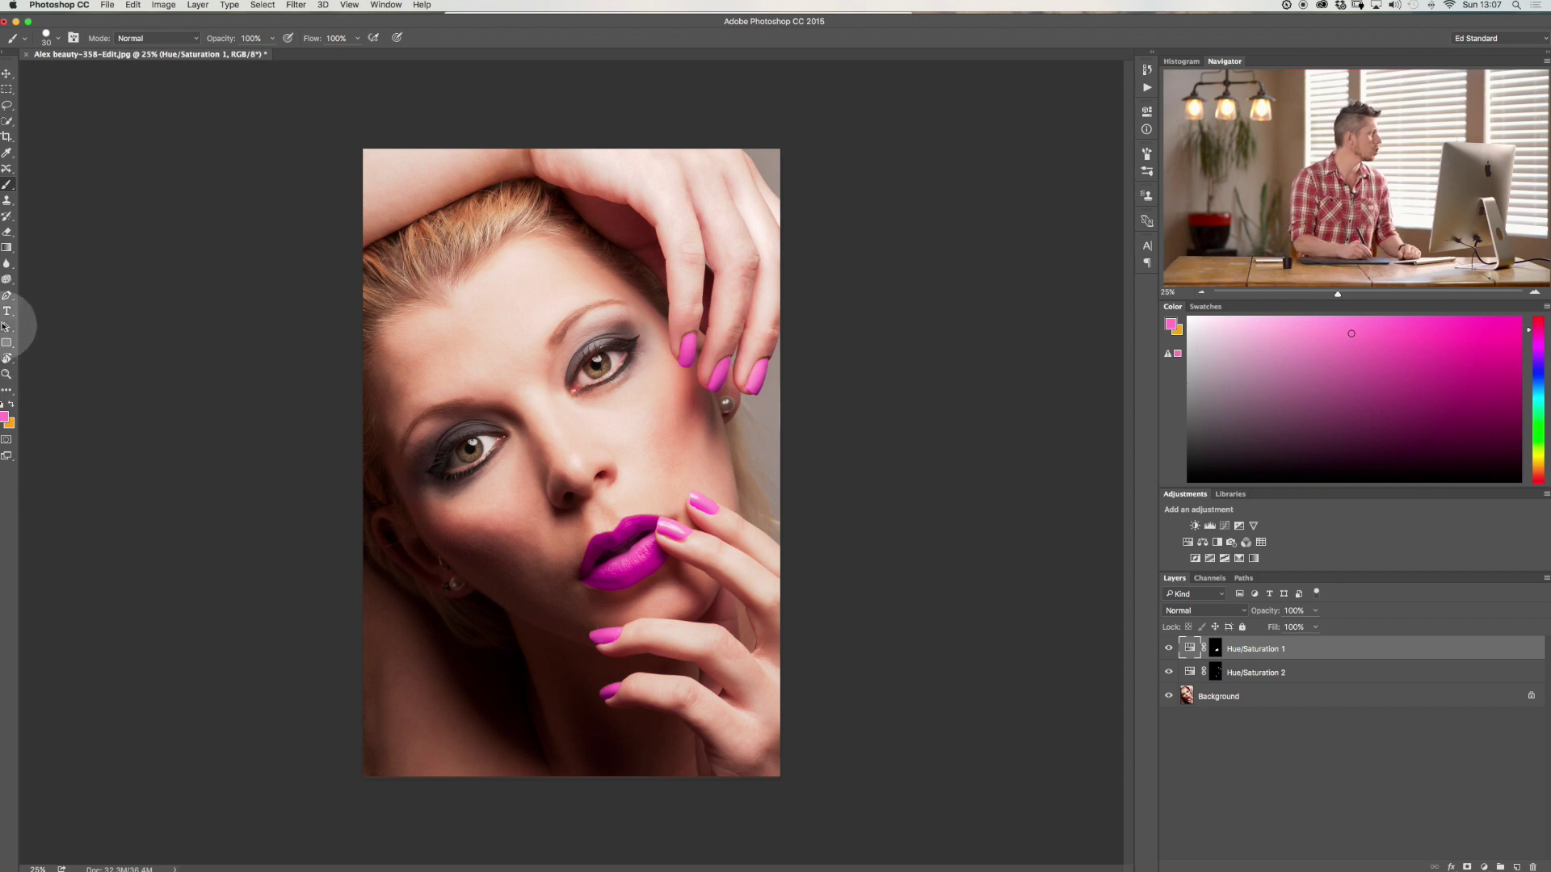
Step: Create a text layer near the top reading 'Color'
{"action": "left_click", "coordinate": [10, 312]}
{"action": "left_click", "coordinate": [410, 270]}
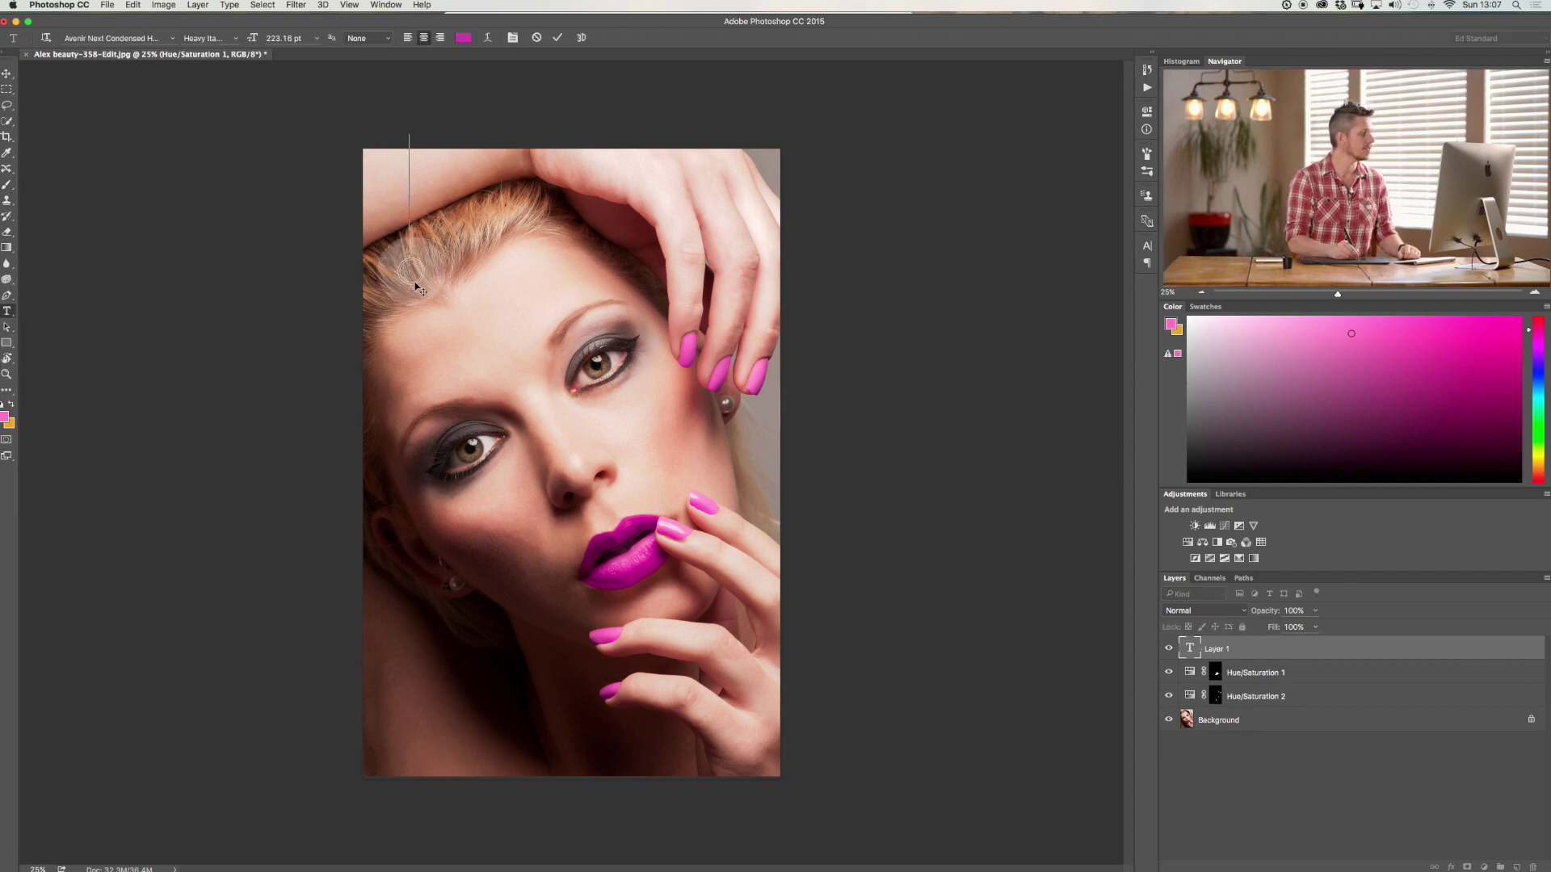
{"action": "type", "text": "C"}
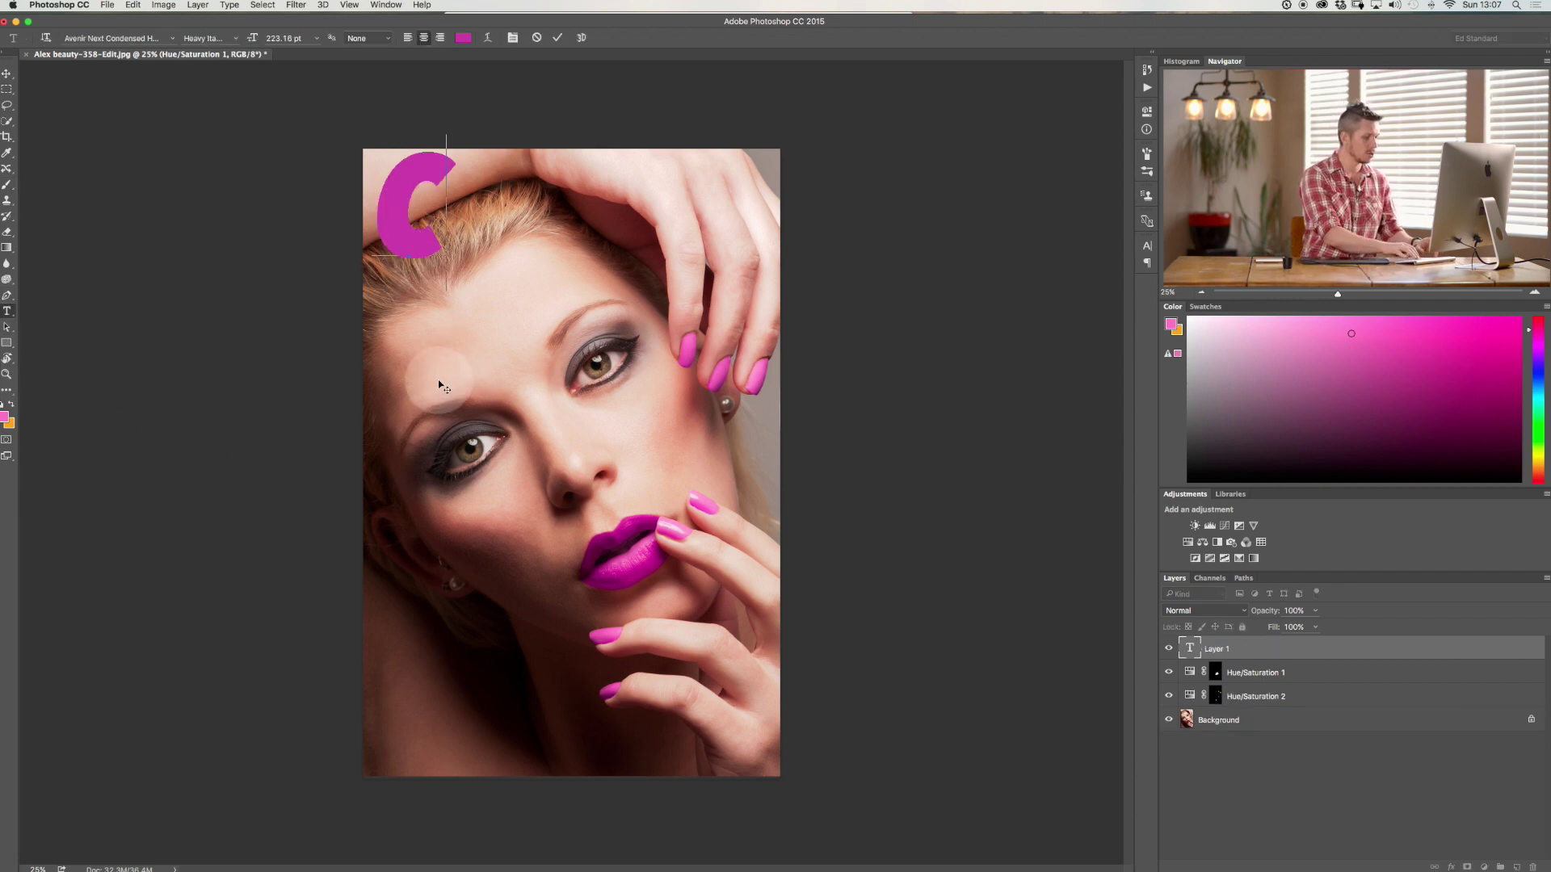
{"action": "type", "text": "olor"}
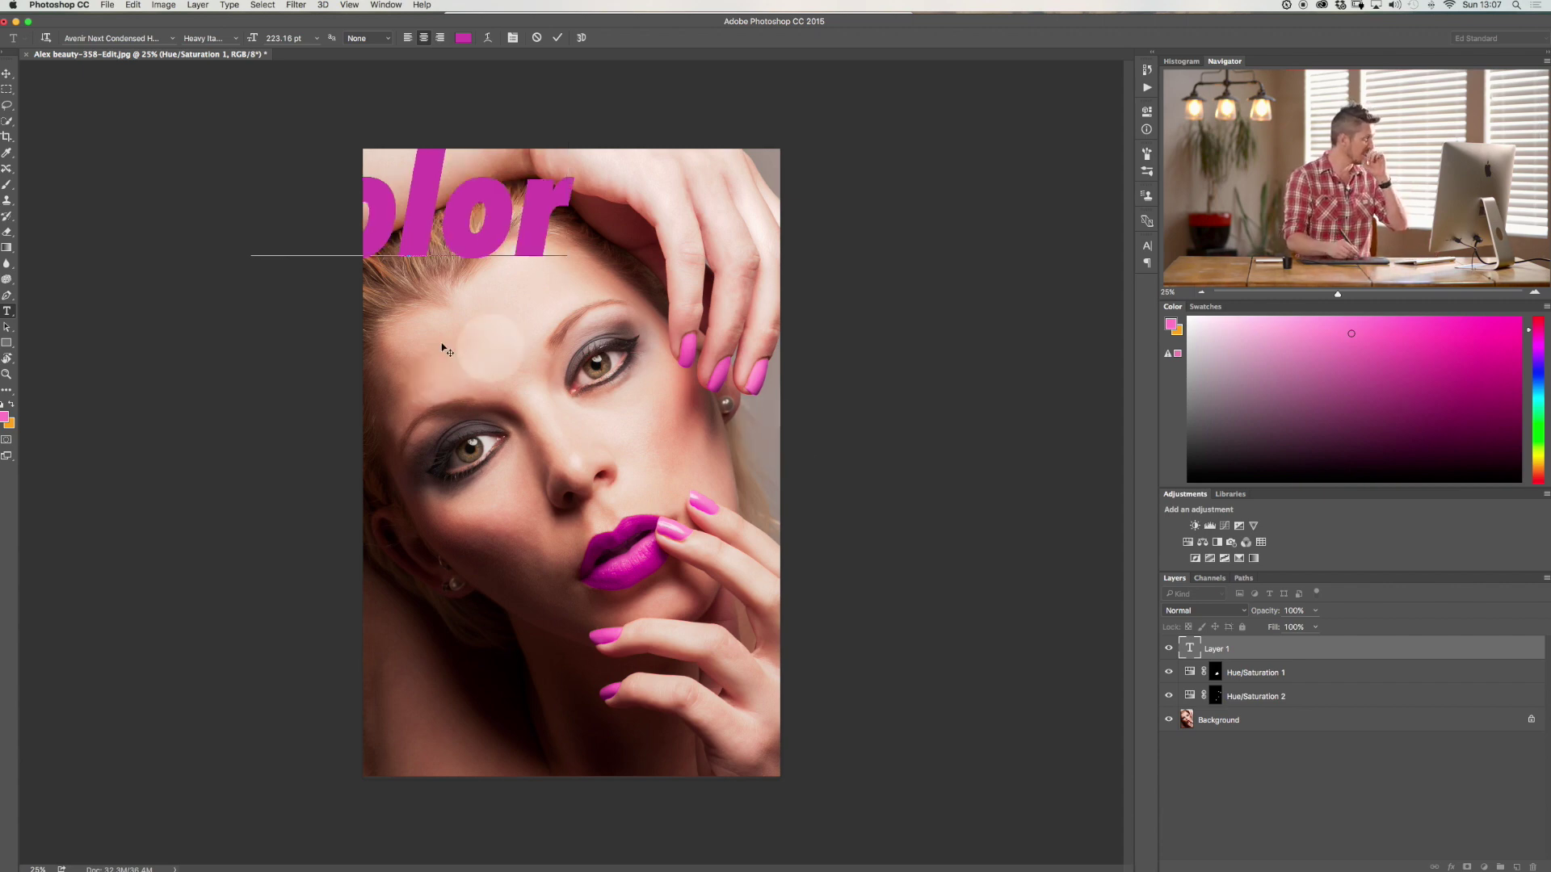
{"action": "left_click", "coordinate": [6, 75]}
Step: Move and scale the 'Color' text to about 124% so it spans the top of the cover
{"action": "left_click_drag", "start_coordinate": [427, 232], "coordinate": [764, 307]}
{"action": "key", "text": "Escape"}
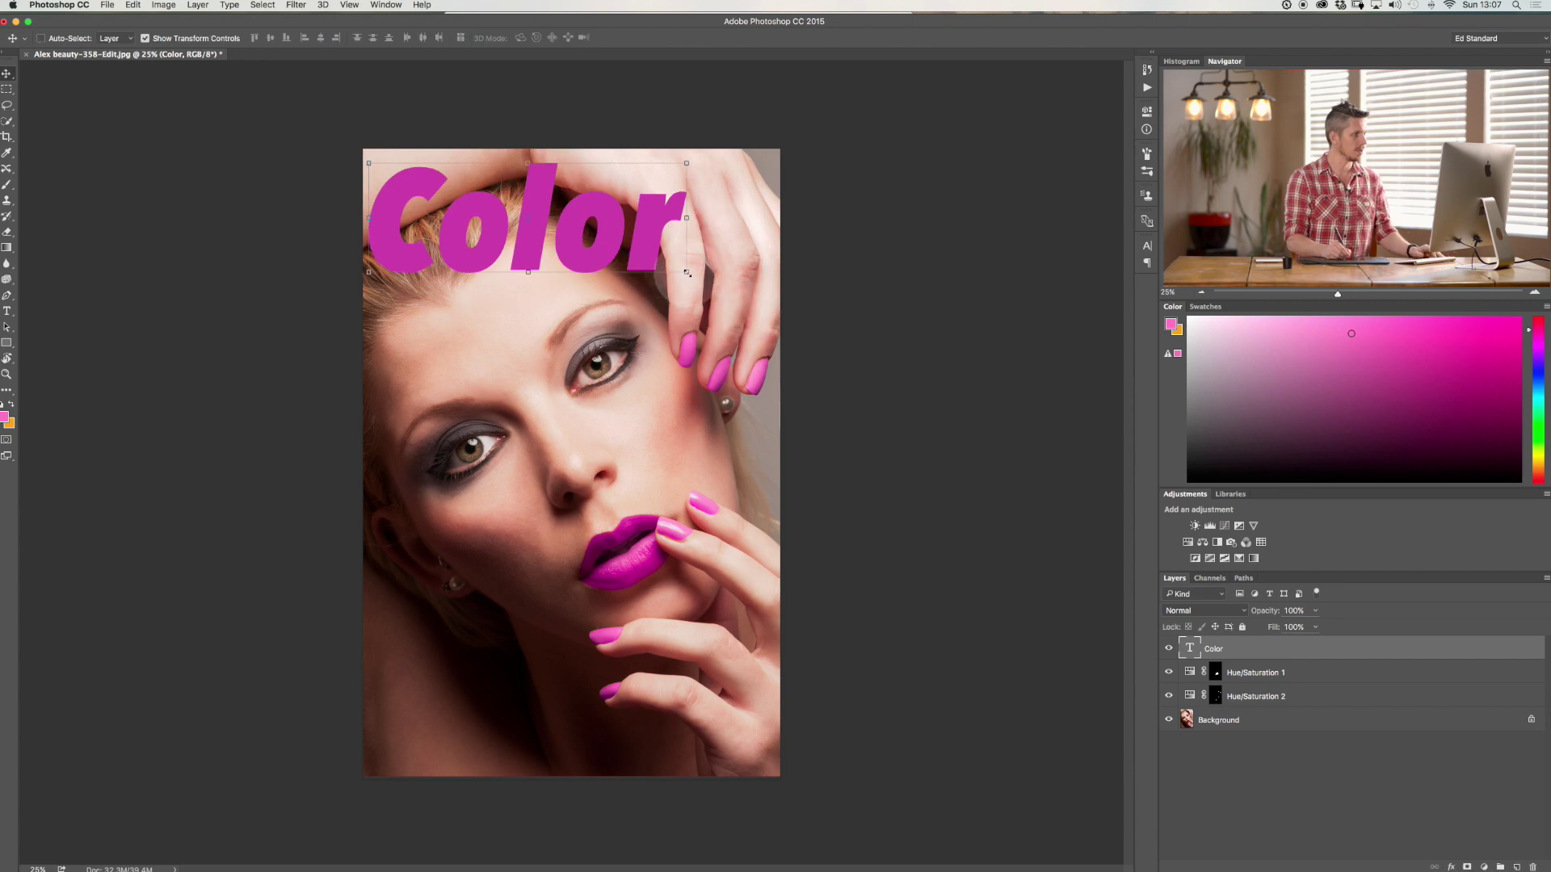
{"action": "left_click_drag", "start_coordinate": [687, 273], "coordinate": [788, 388]}
{"action": "key", "text": "Return"}
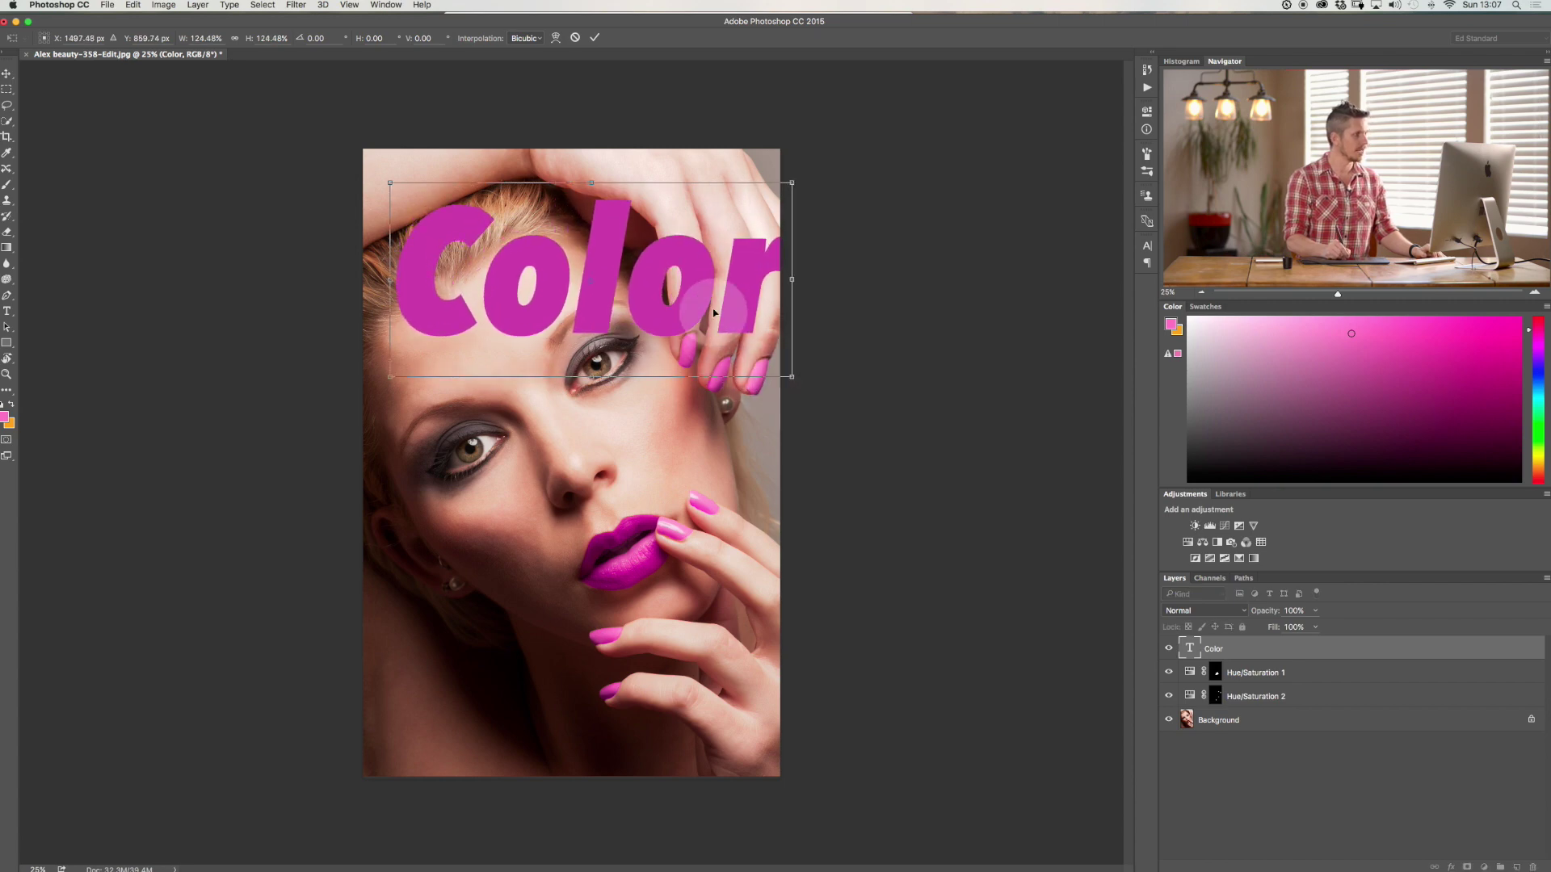
{"action": "left_click_drag", "start_coordinate": [716, 304], "coordinate": [688, 252]}
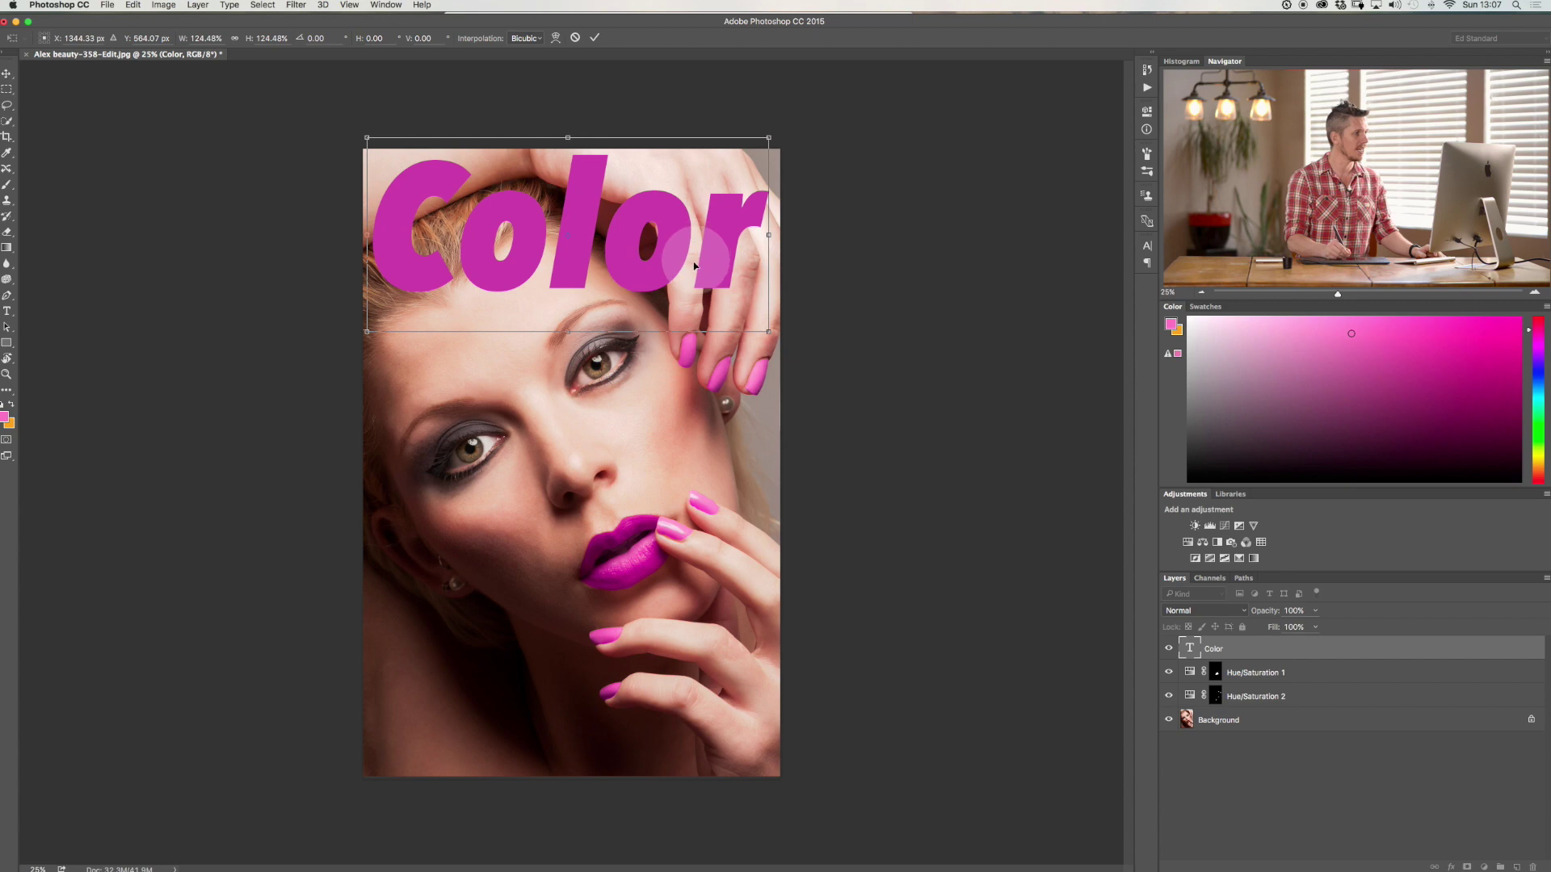
{"action": "key", "text": "Return"}
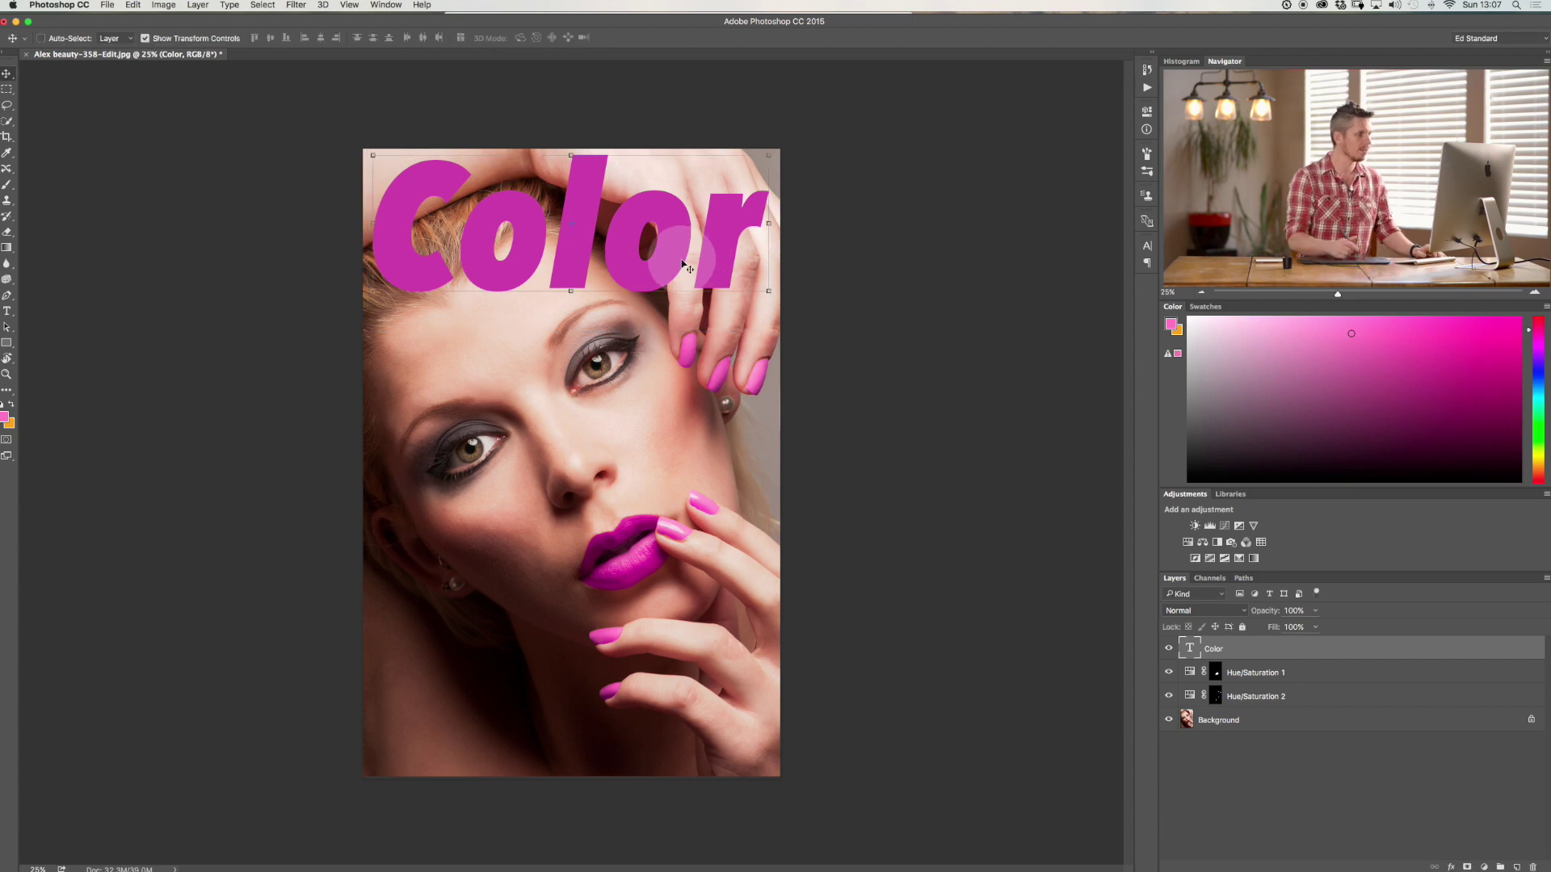
{"action": "left_click", "coordinate": [1147, 246]}
Step: Try sampling nail pinks for the Color text colour, then cancel the picker
{"action": "left_click", "coordinate": [1122, 324]}
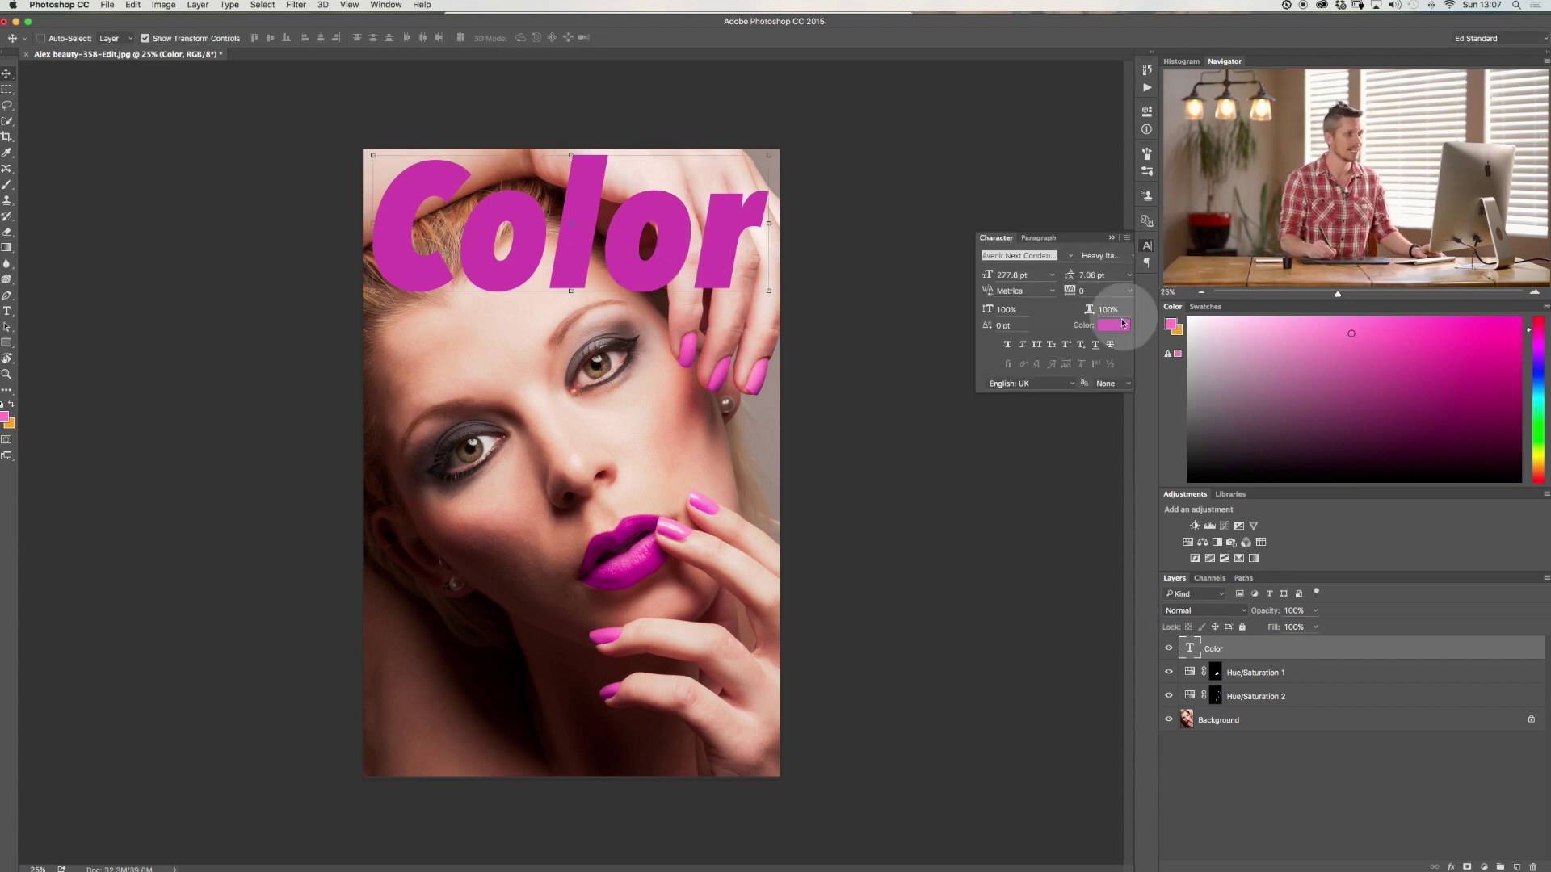
{"action": "left_click", "coordinate": [764, 369]}
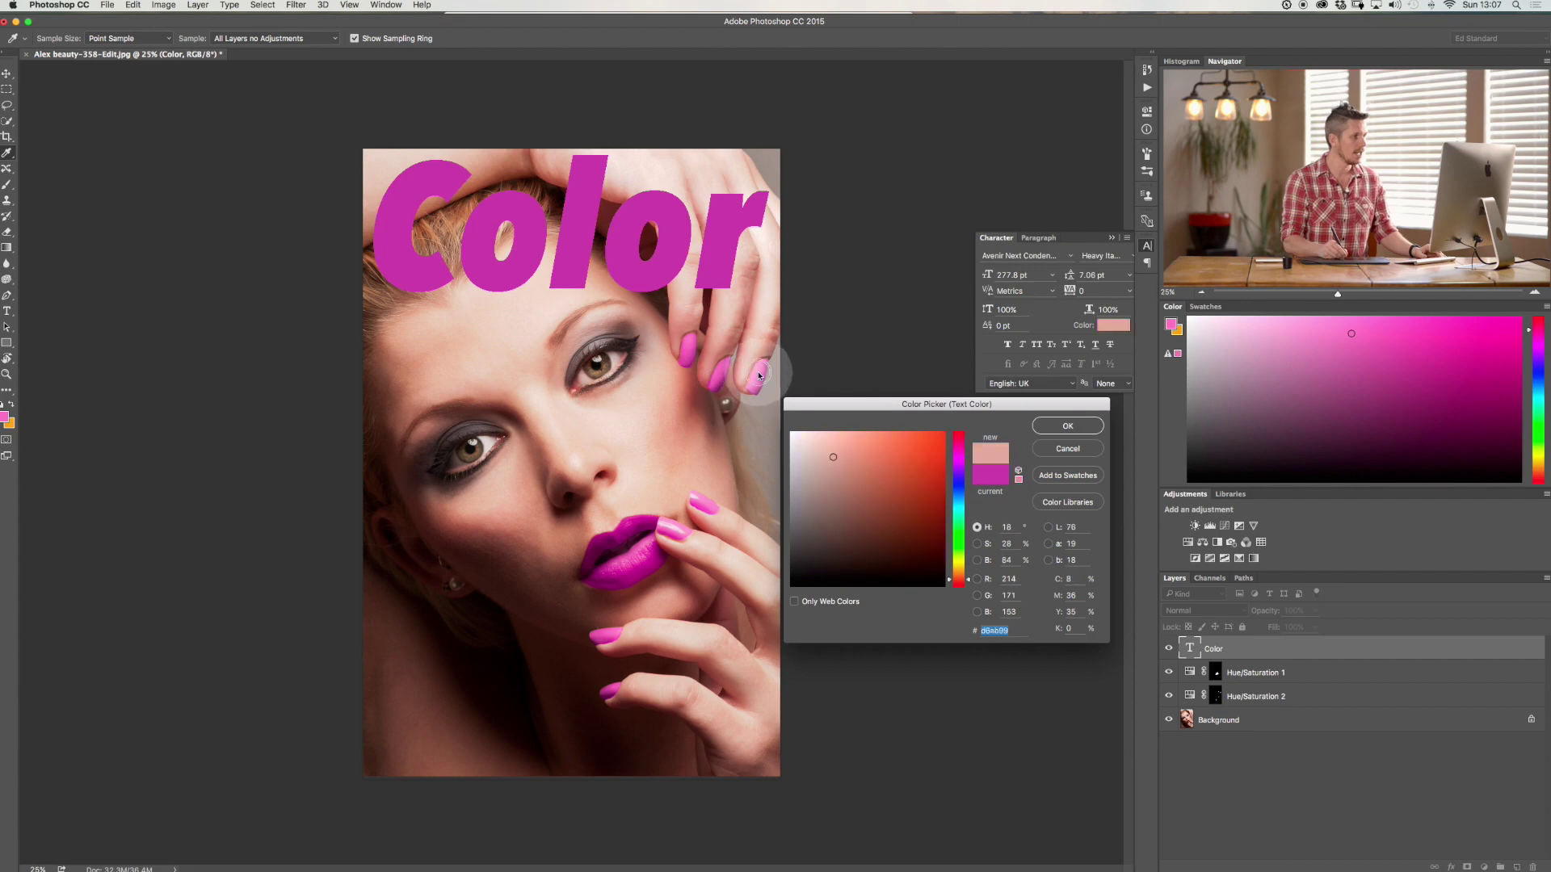
{"action": "left_click", "coordinate": [715, 376]}
{"action": "left_click", "coordinate": [1077, 431]}
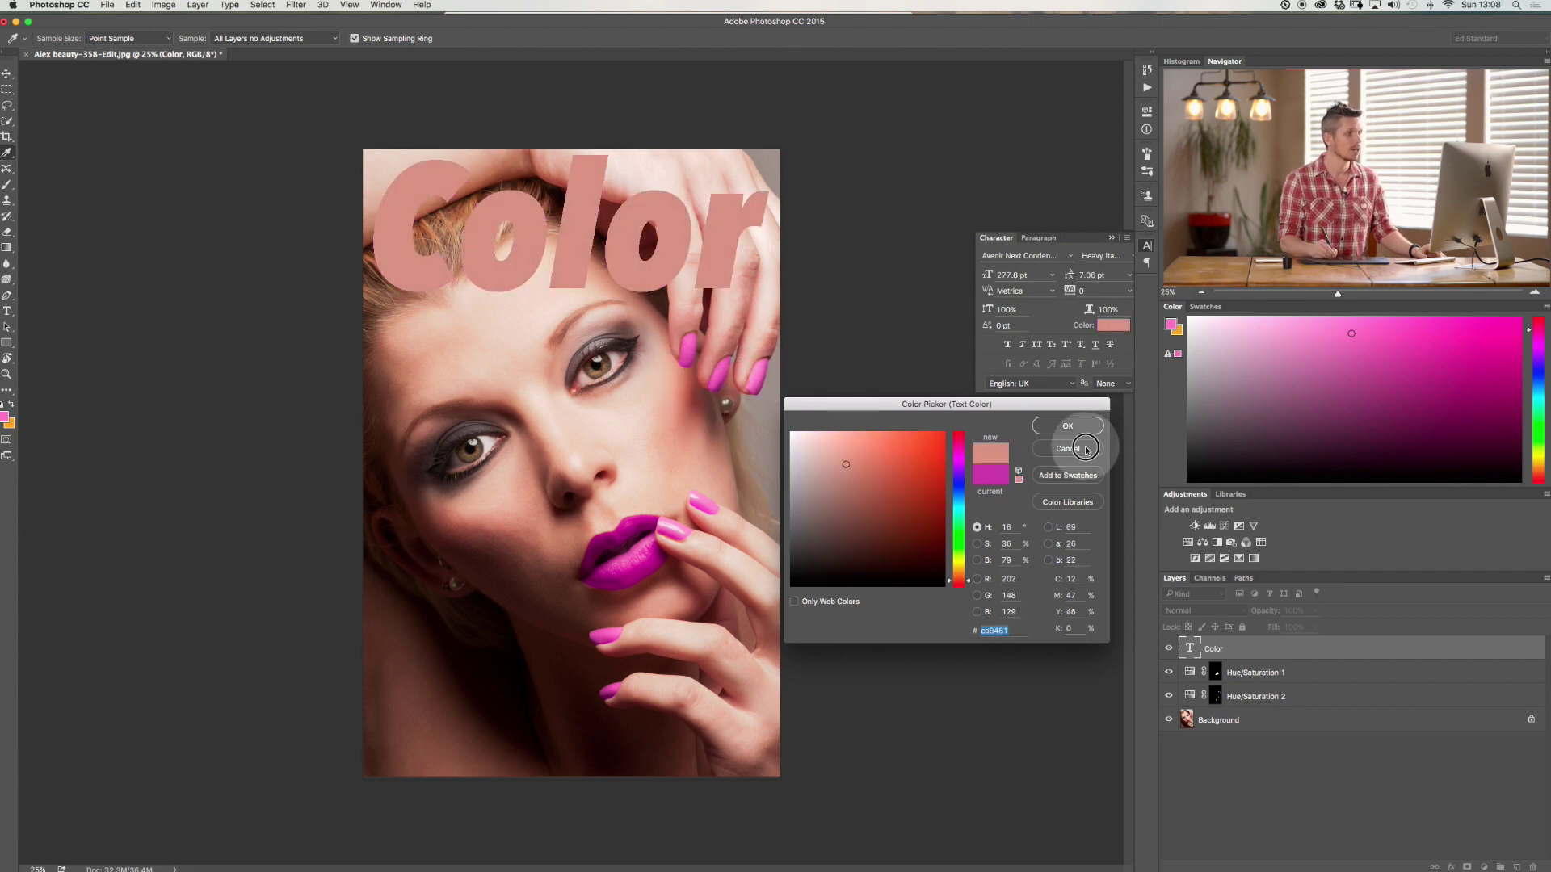
{"action": "left_click", "coordinate": [1070, 447]}
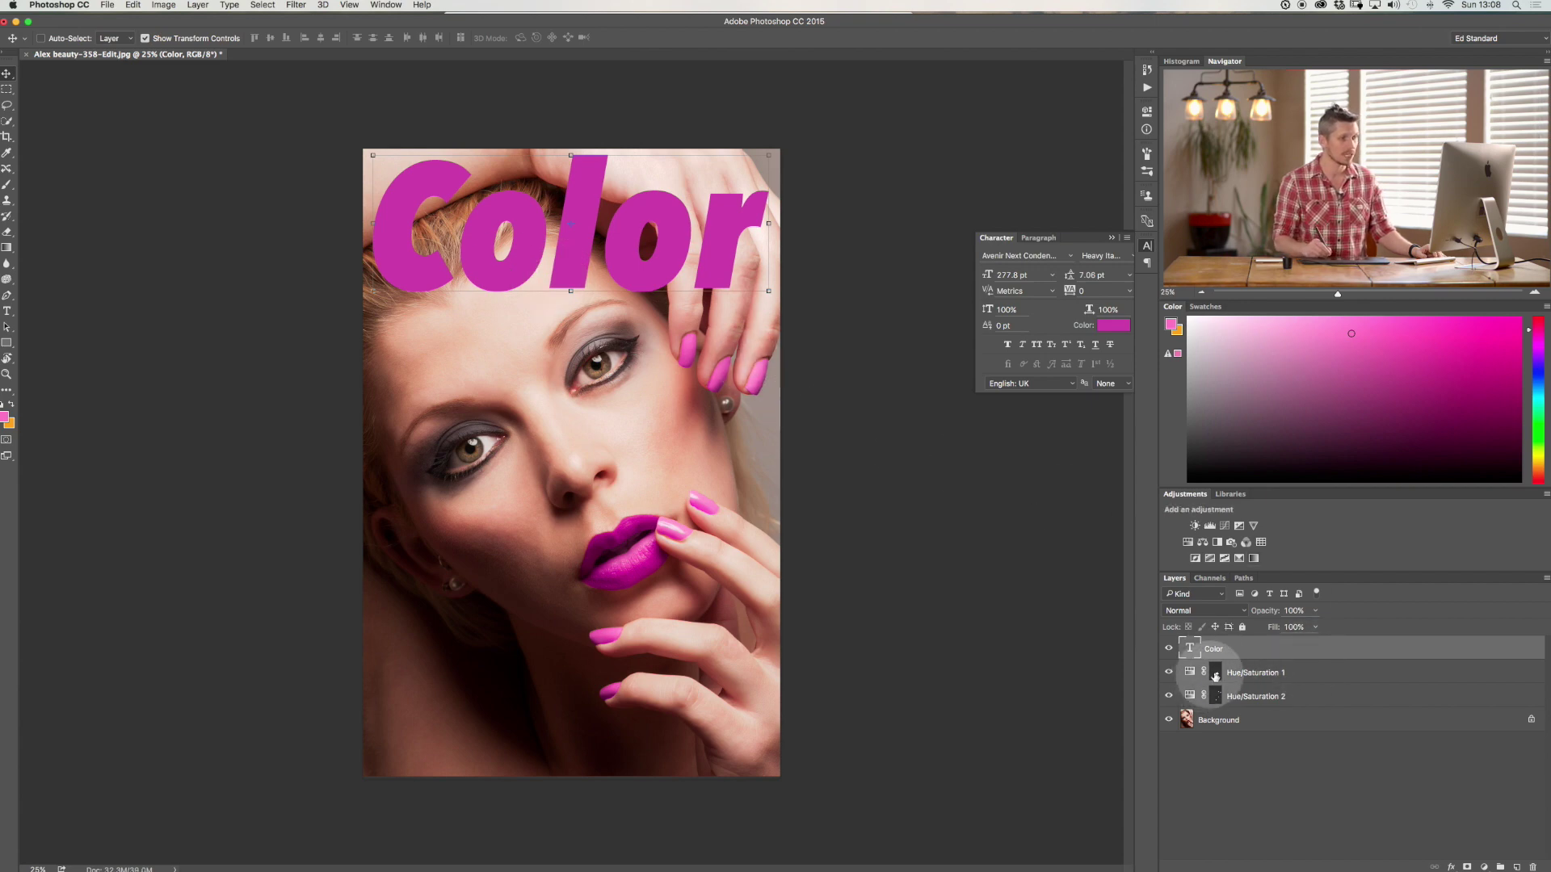
Step: Merge the two Hue/Saturation adjustments into the Background layer
{"action": "left_click", "coordinate": [1324, 670]}
{"action": "left_click", "coordinate": [1168, 647]}
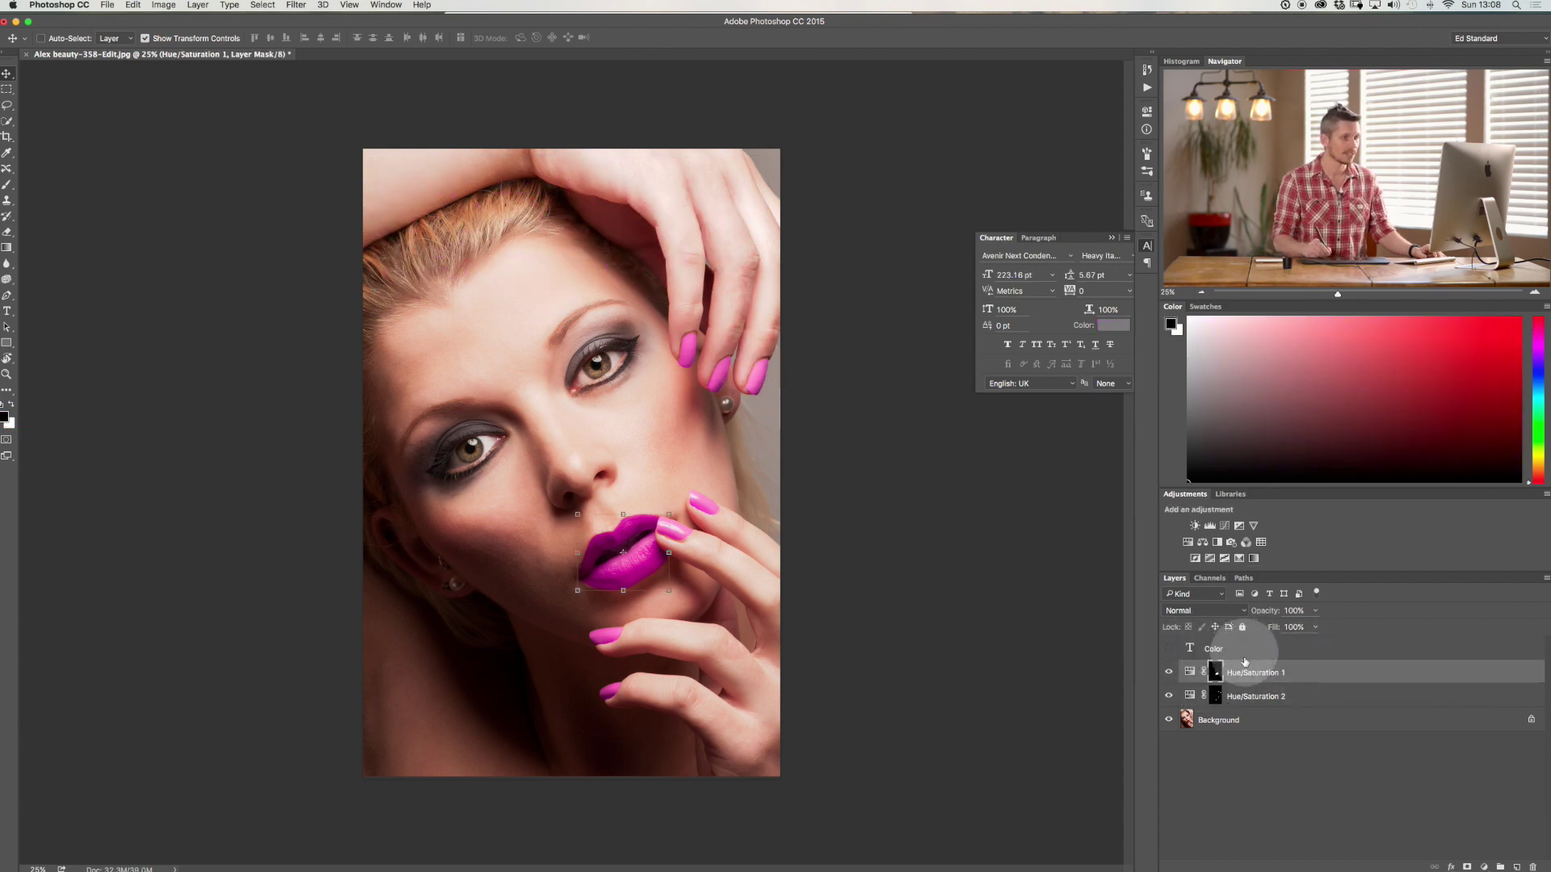
{"action": "left_click", "coordinate": [1256, 727]}
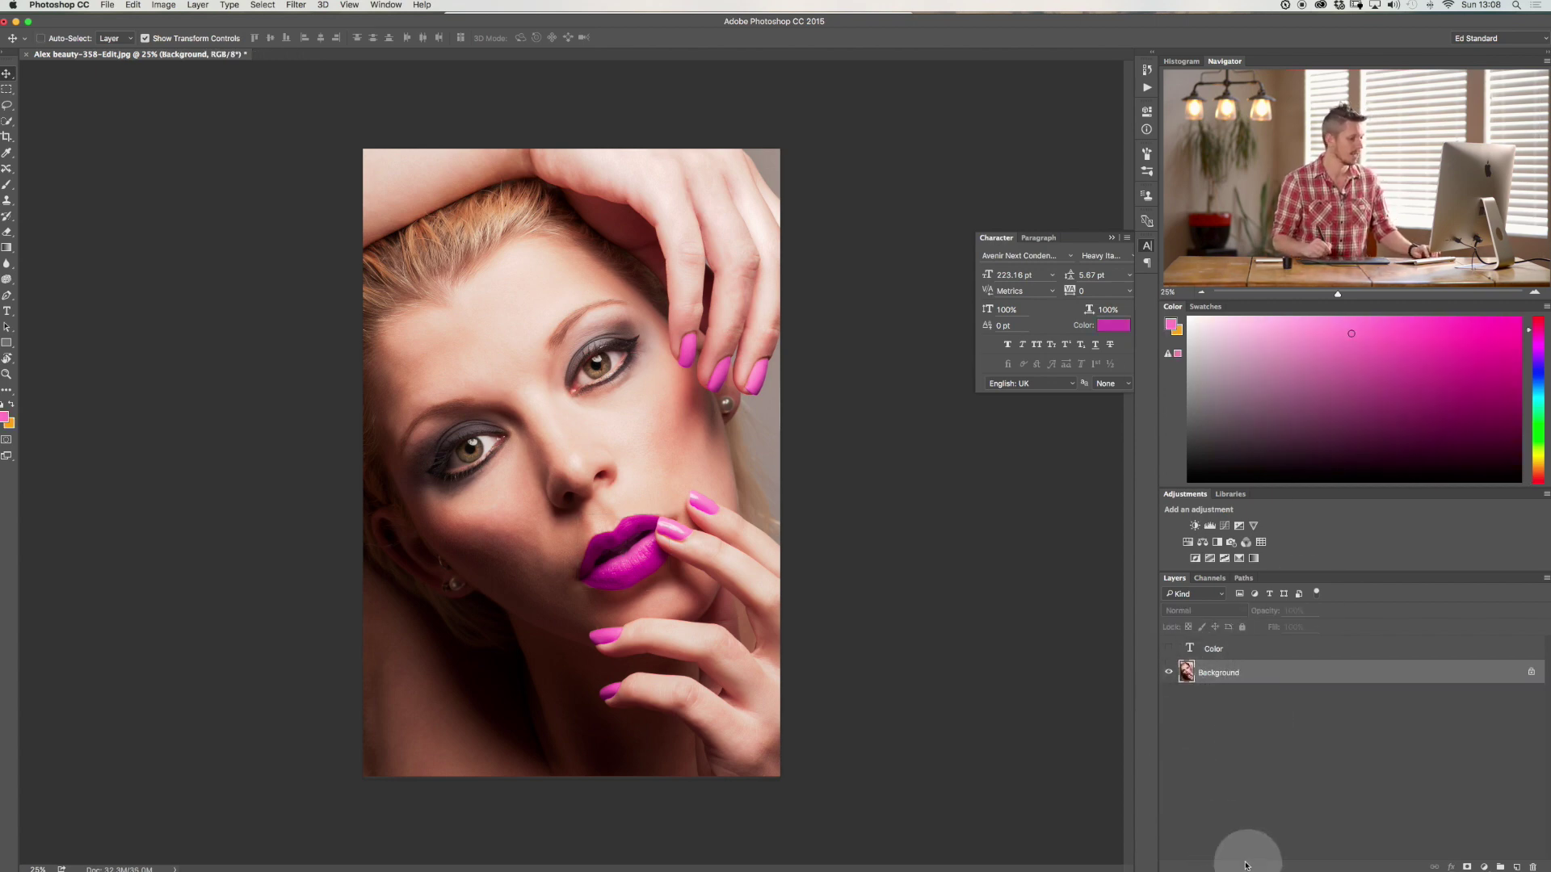
{"action": "left_click", "coordinate": [1169, 649]}
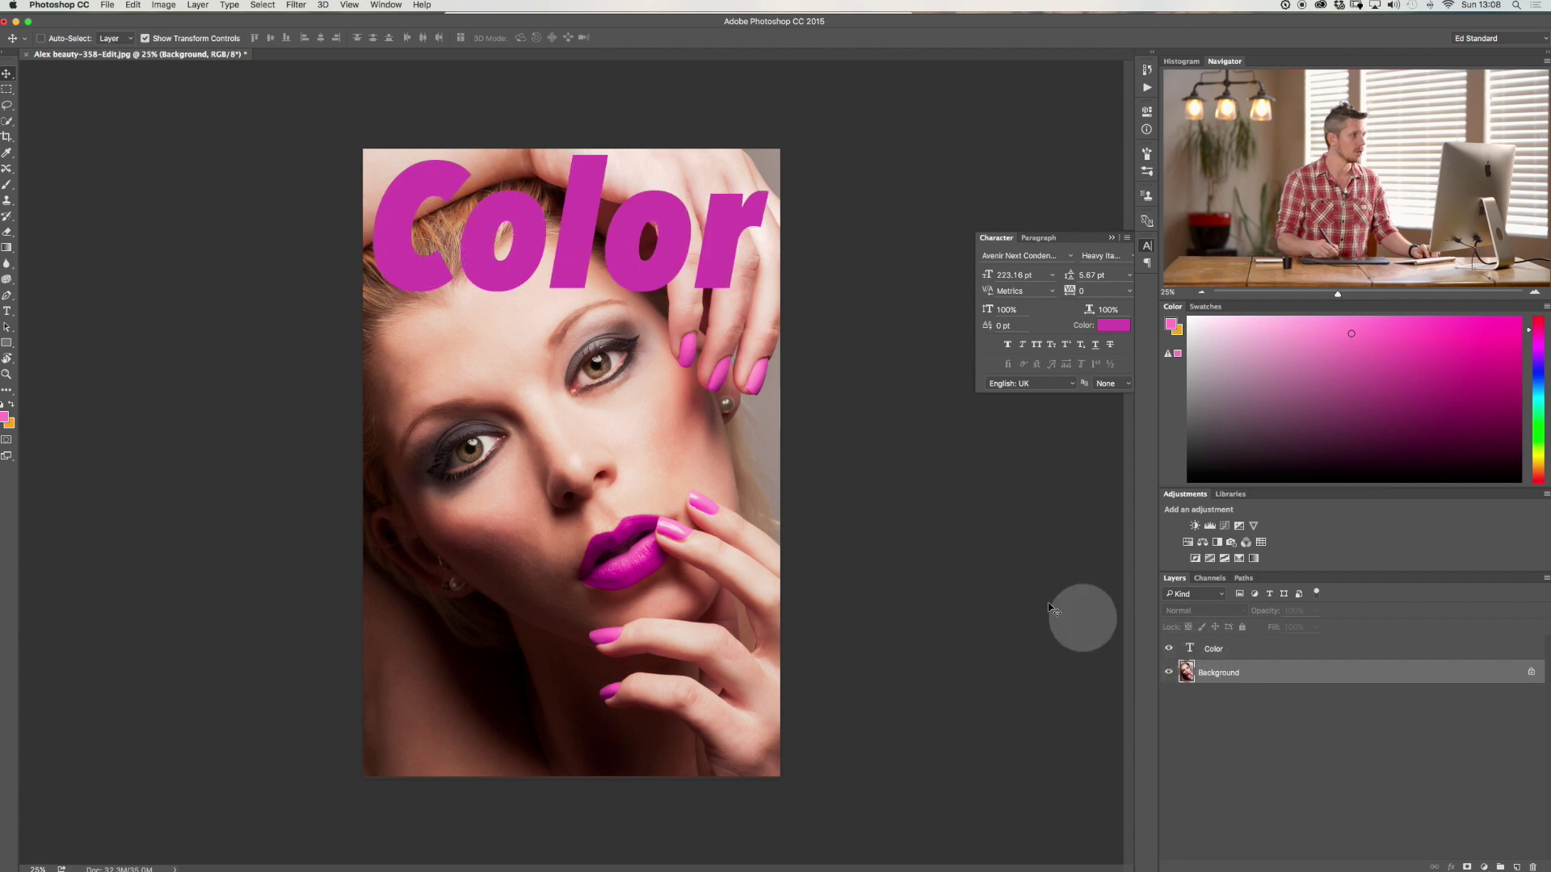
Step: Set the Color title to a brighter pink sampled from the model and confirm it
{"action": "left_click", "coordinate": [1113, 325]}
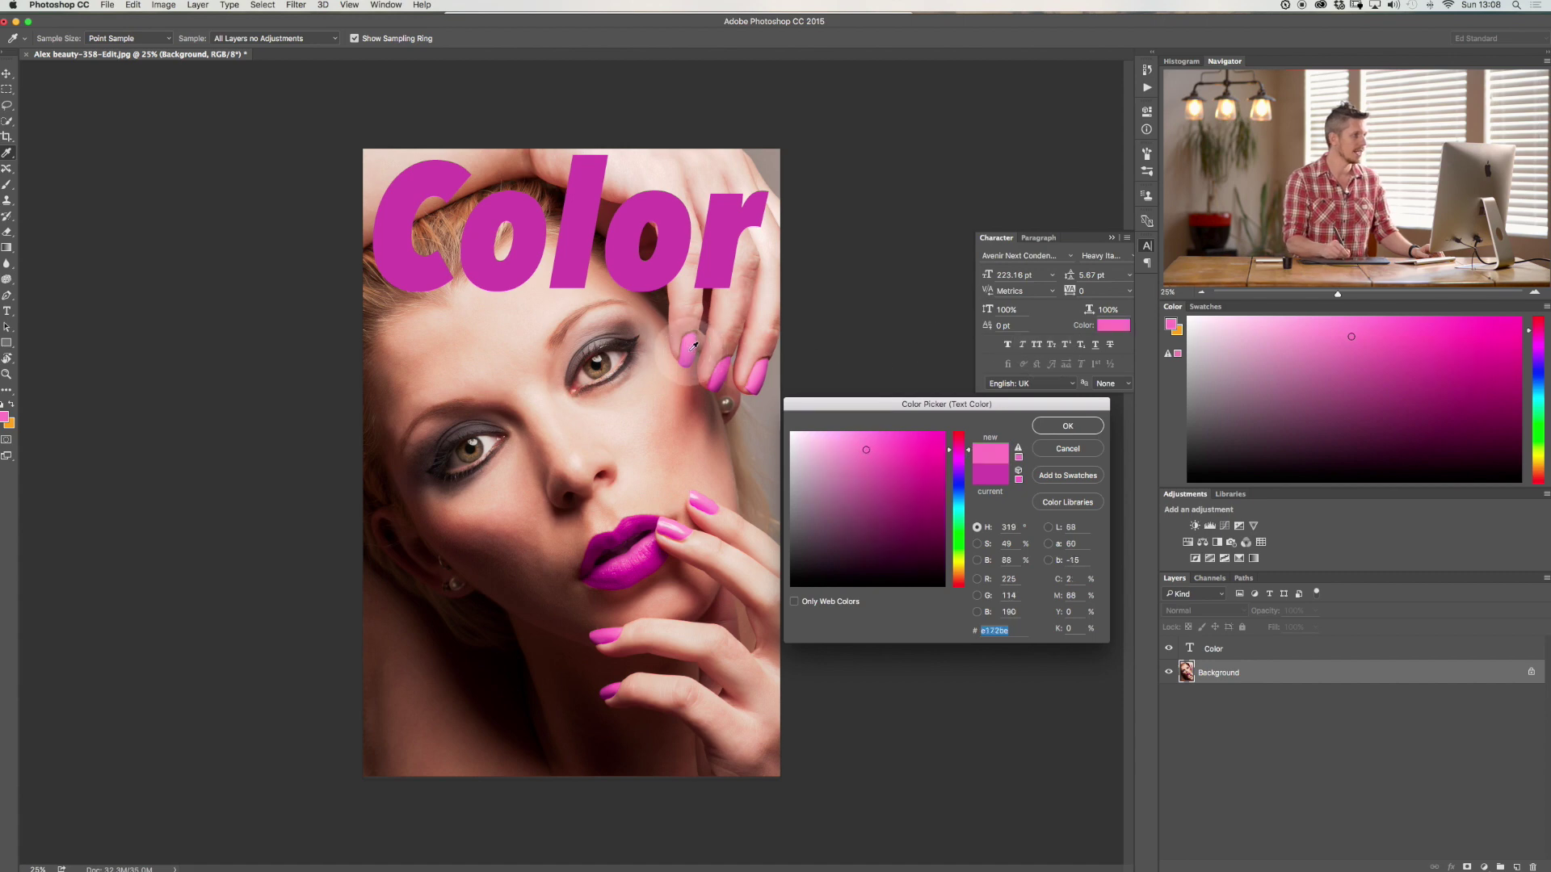
{"action": "left_click", "coordinate": [1068, 425]}
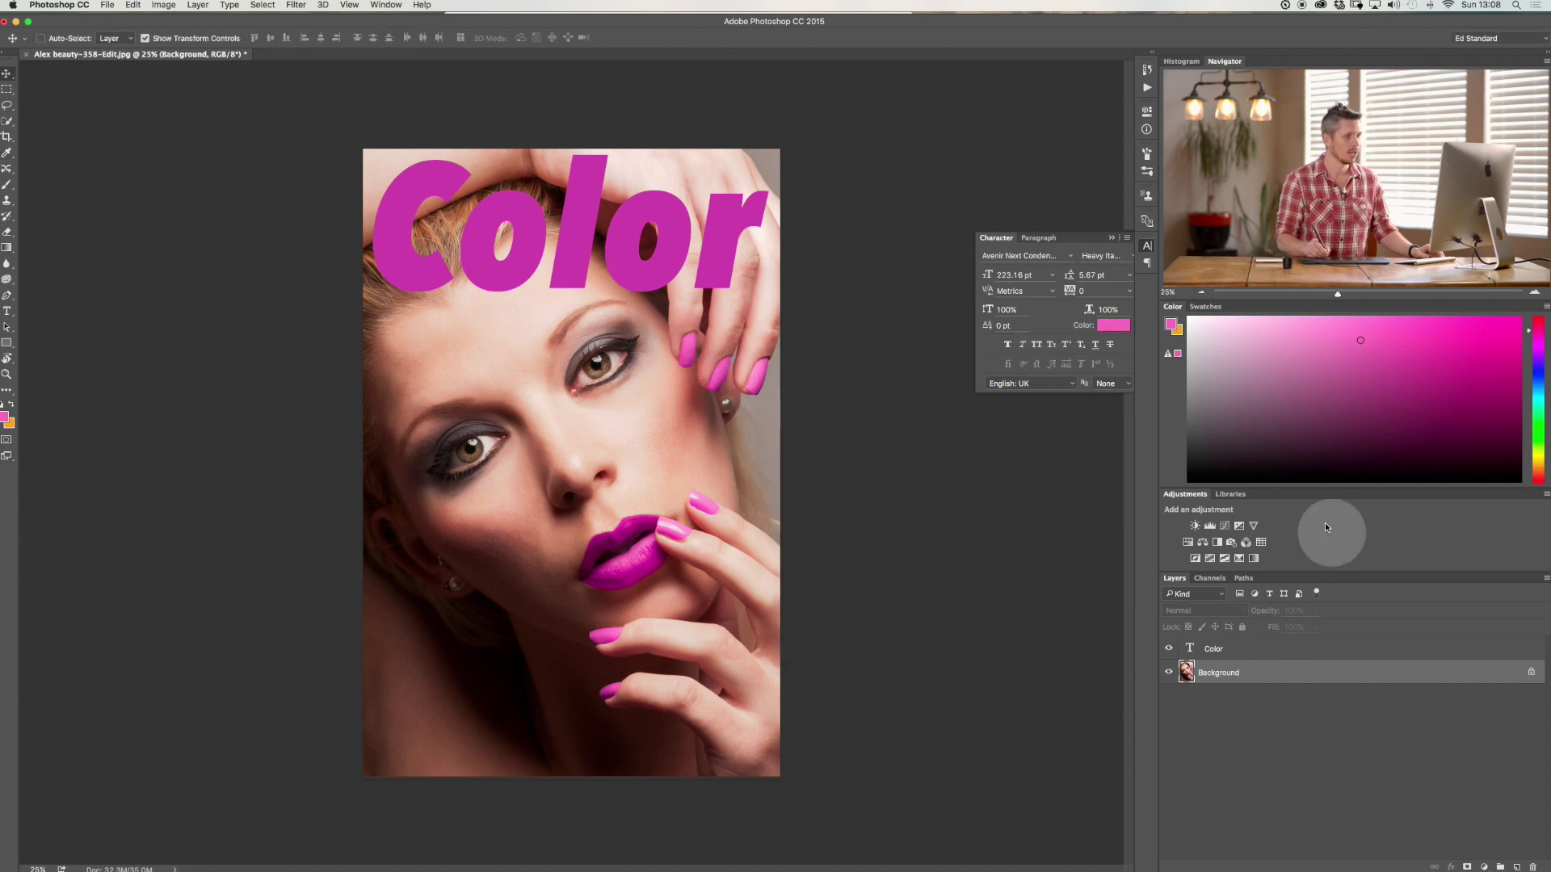
{"action": "key", "text": "v"}
{"action": "left_click", "coordinate": [1232, 654]}
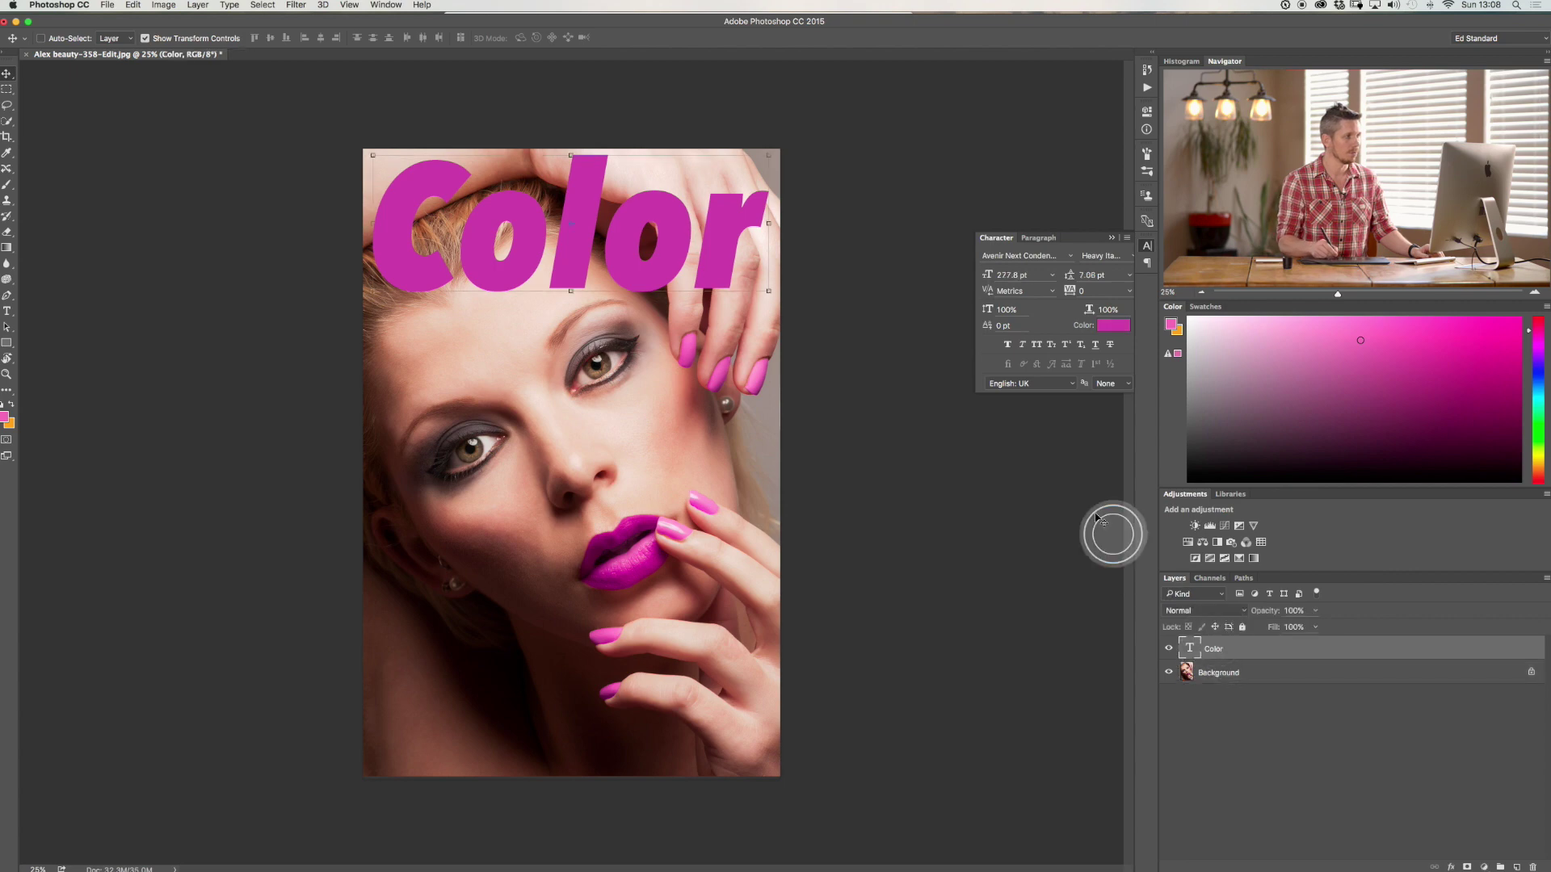
{"action": "left_click", "coordinate": [1113, 325]}
{"action": "left_click", "coordinate": [721, 370]}
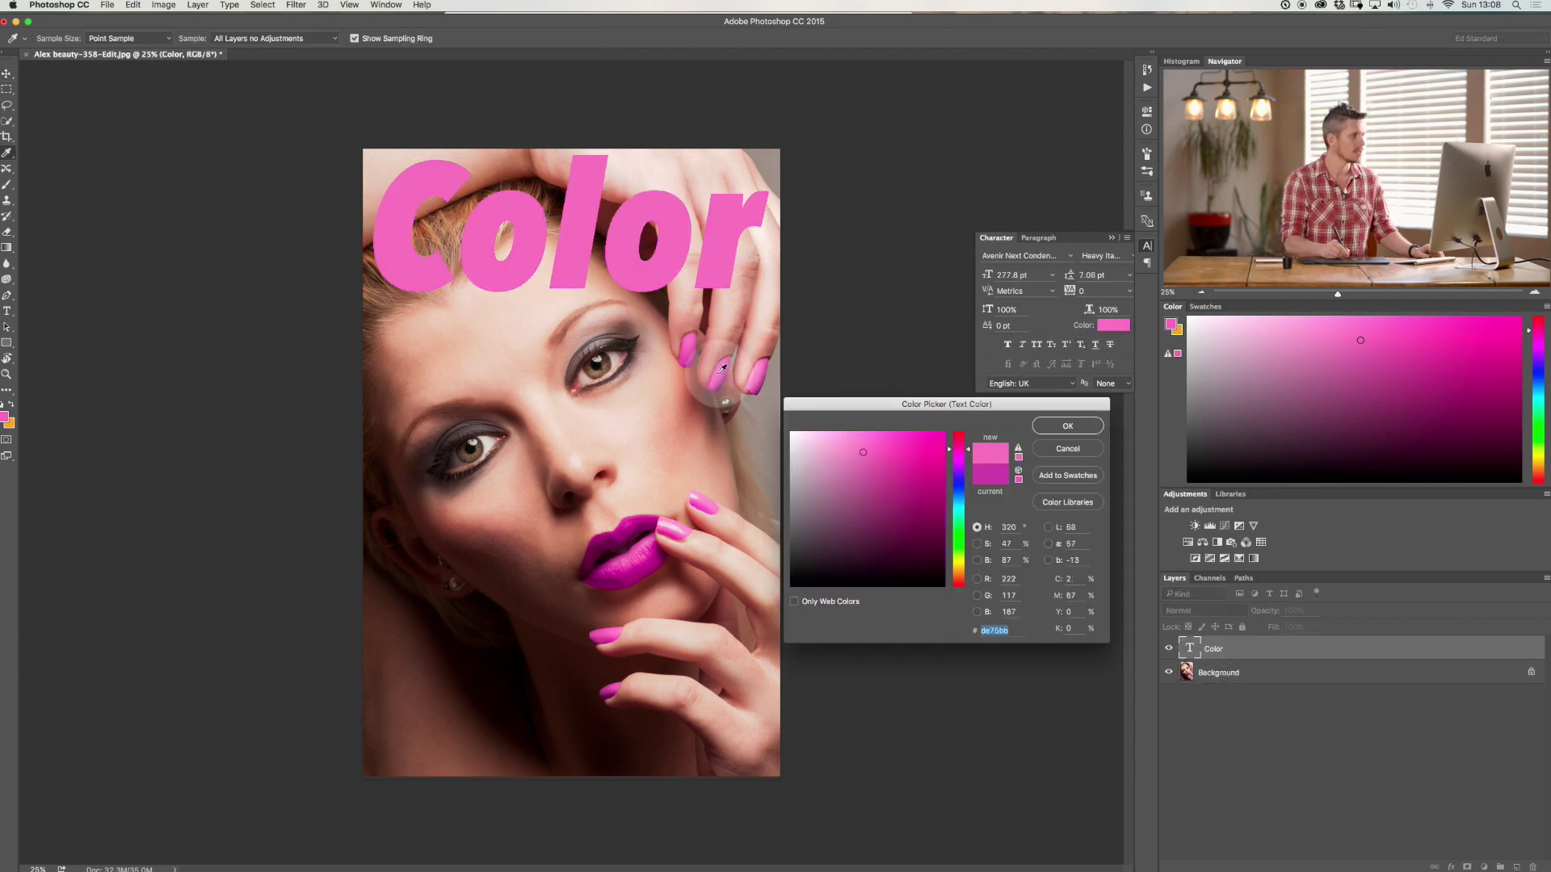
{"action": "left_click_drag", "start_coordinate": [721, 369], "coordinate": [620, 579]}
{"action": "left_click", "coordinate": [1047, 429]}
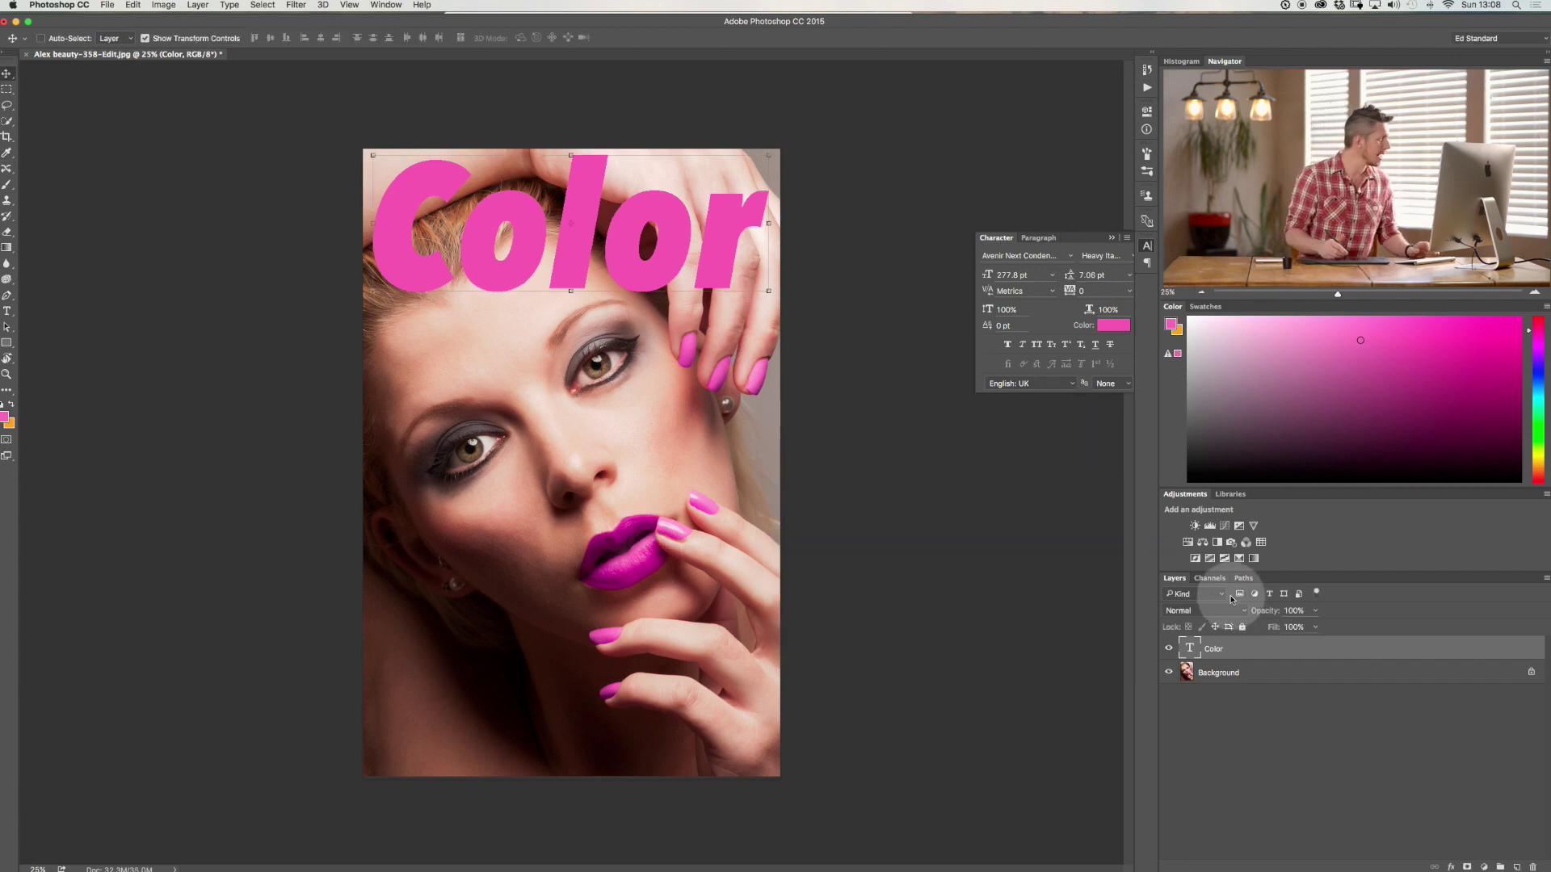
Step: Add a 'magazine' text layer below Color in Avenir Next Condensed Ultra Light
{"action": "left_click", "coordinate": [6, 311]}
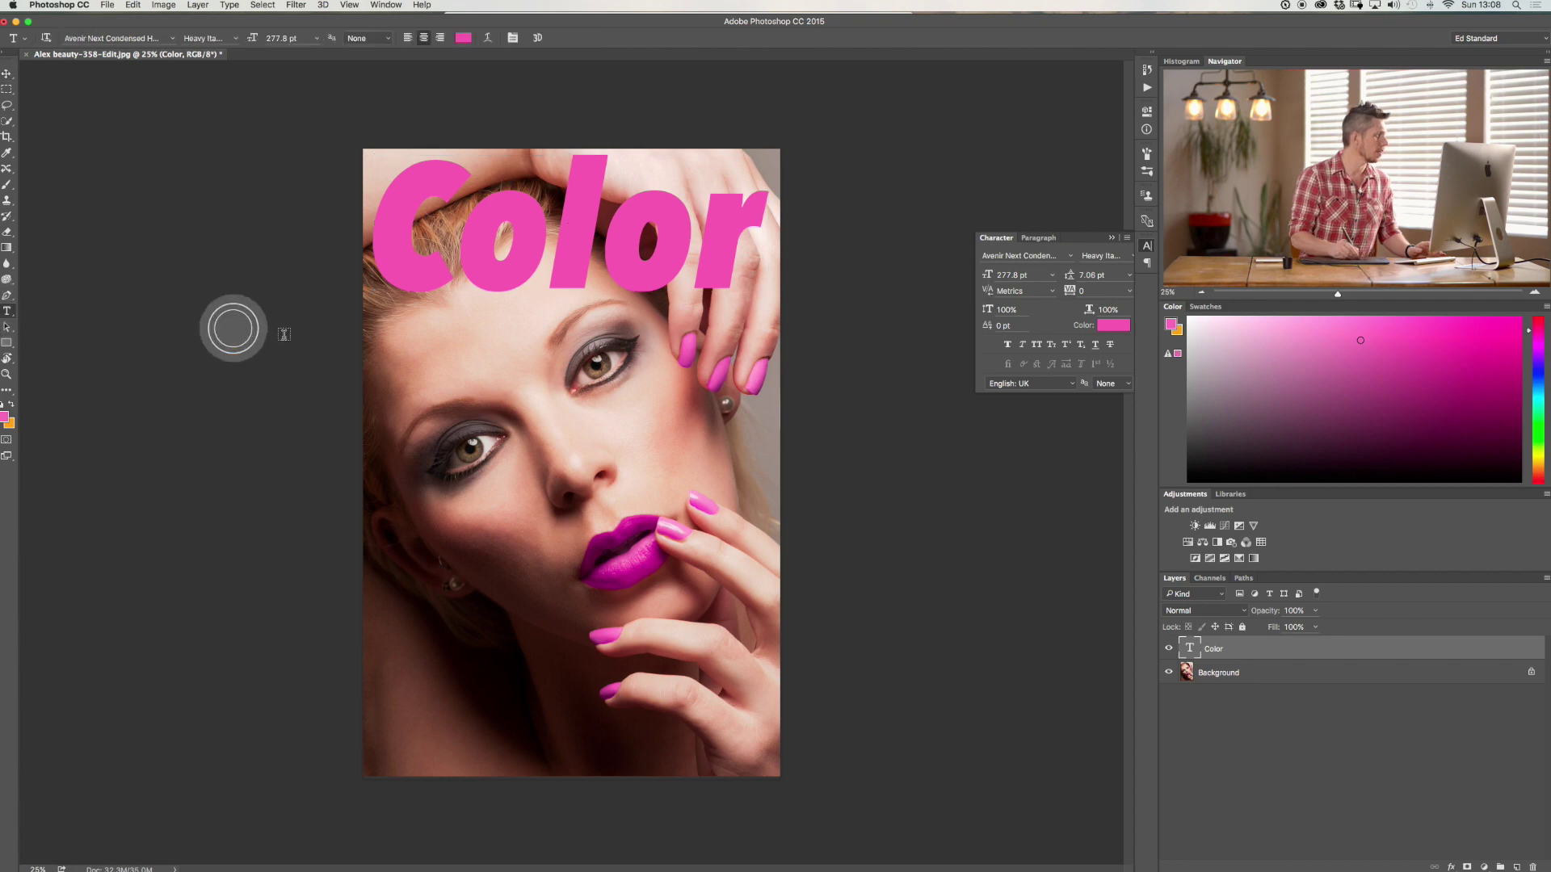
{"action": "left_click", "coordinate": [474, 349]}
{"action": "type", "text": "magazine"}
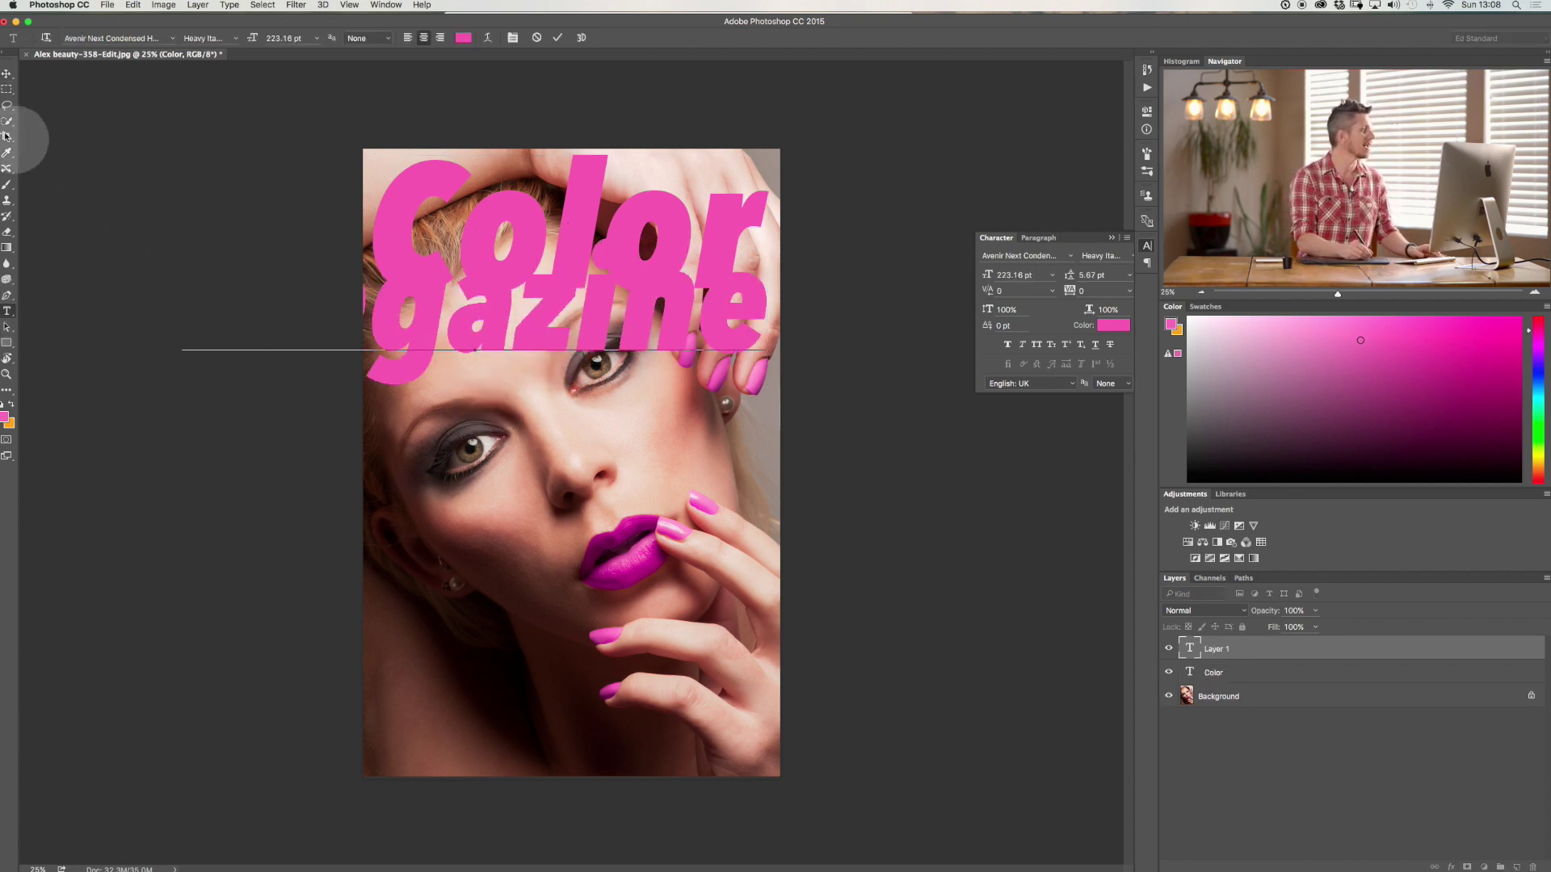
{"action": "left_click", "coordinate": [7, 73]}
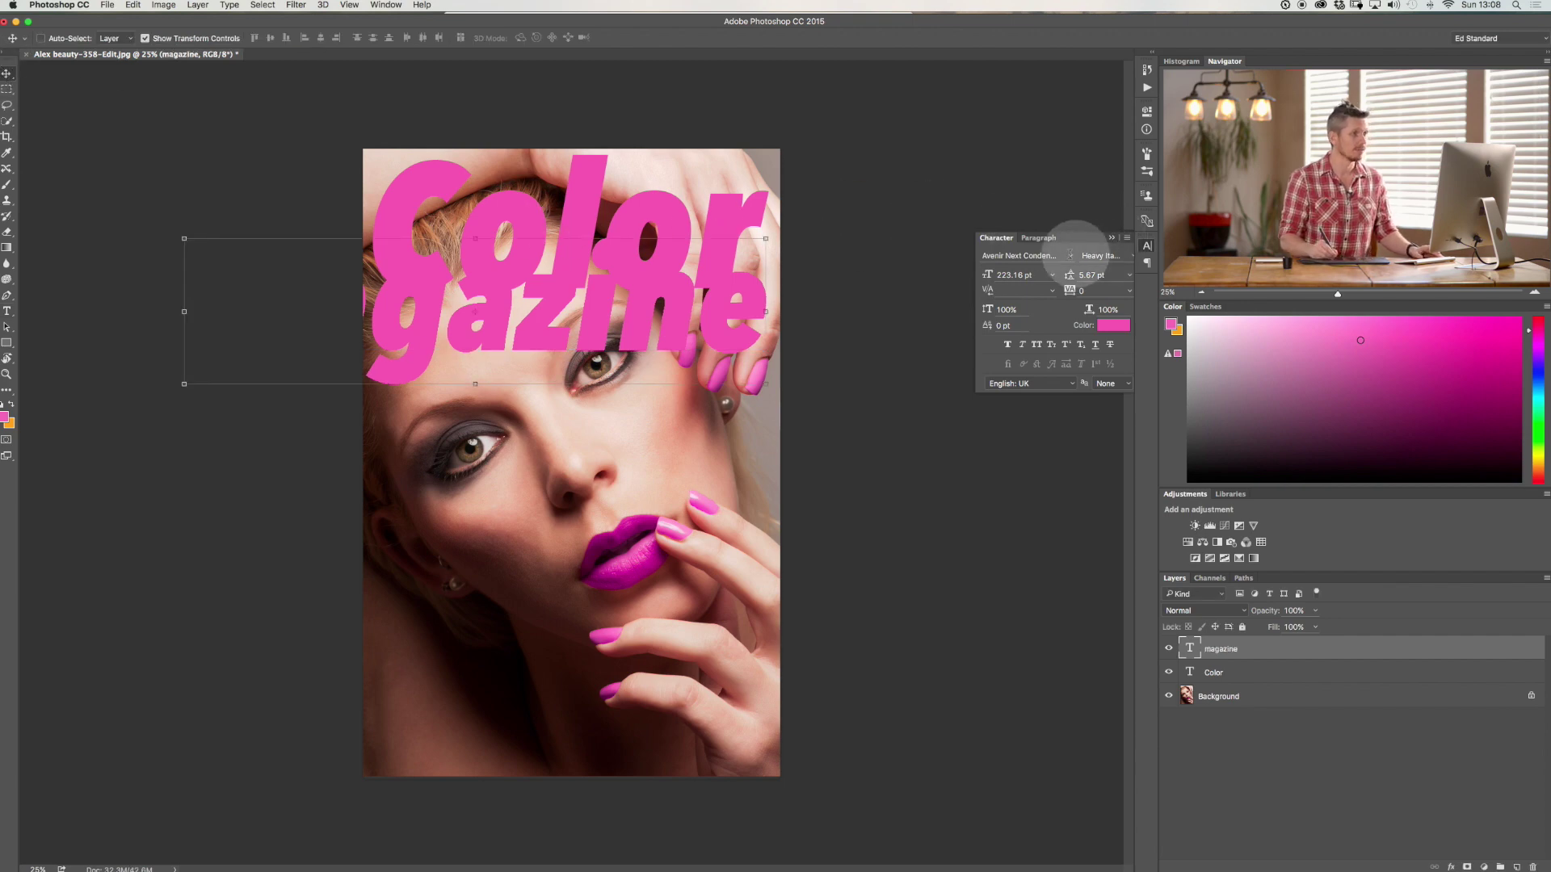
{"action": "left_click", "coordinate": [1123, 255]}
{"action": "left_click", "coordinate": [1131, 250]}
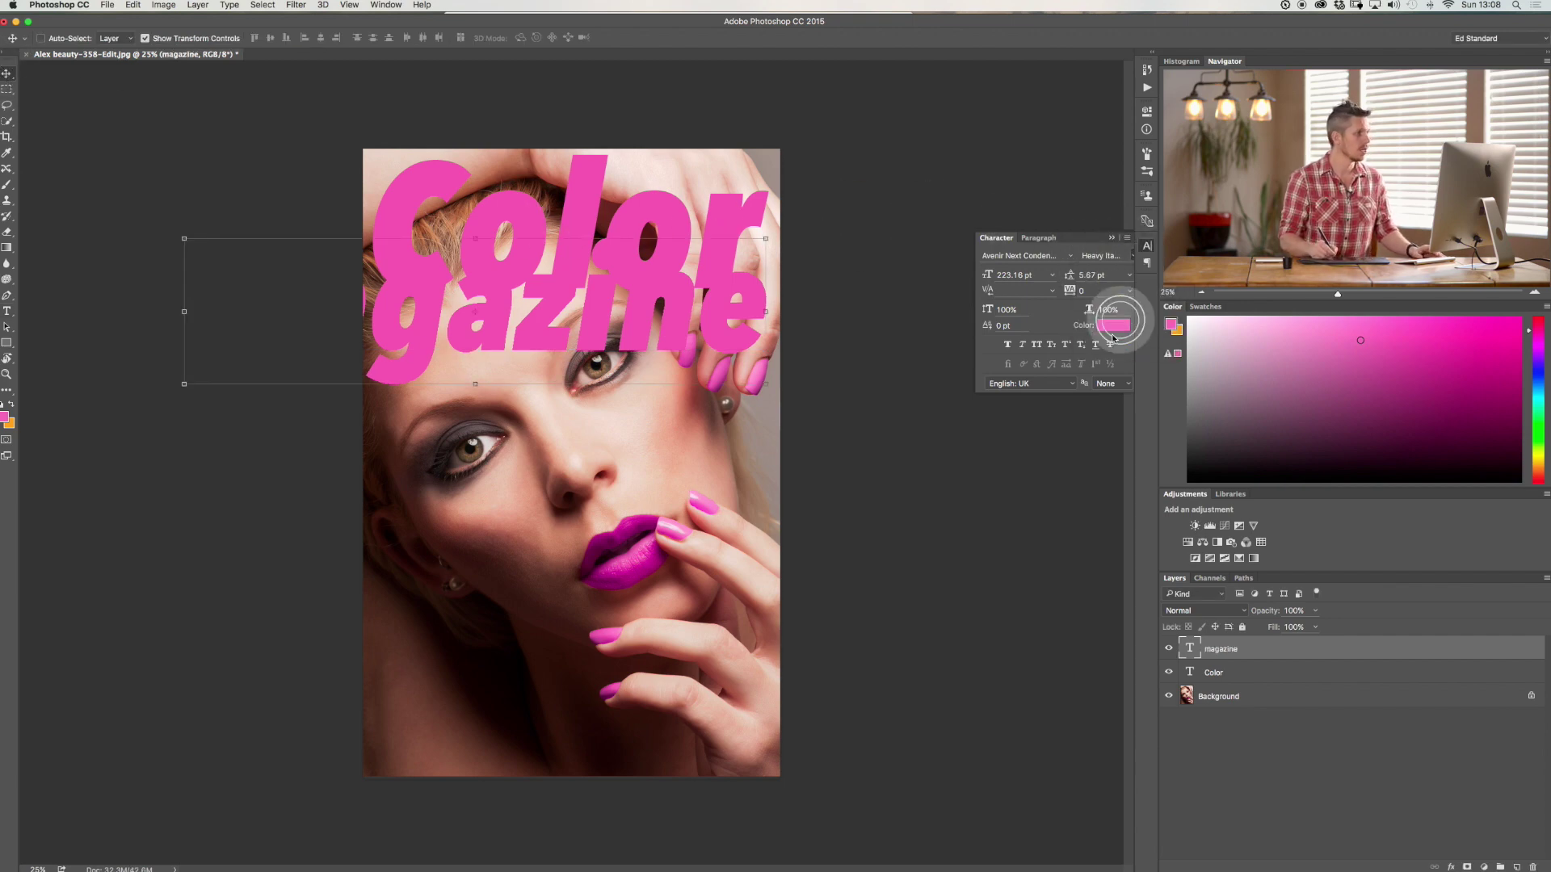
Step: Shrink 'magazine' and place it just beneath the Color title
{"action": "left_click_drag", "start_coordinate": [694, 253], "coordinate": [322, 360]}
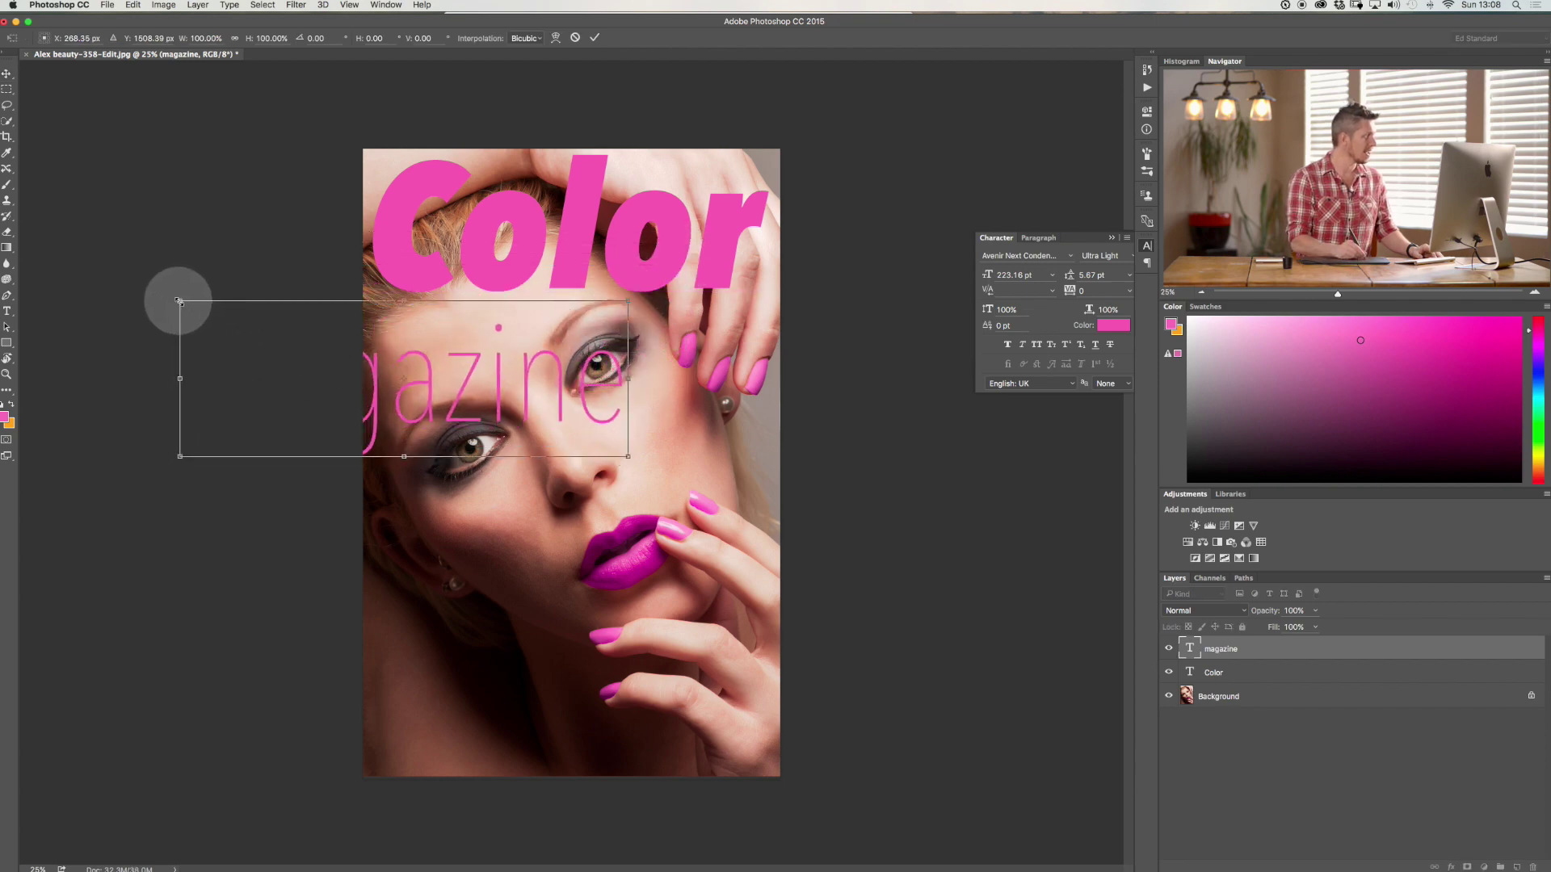
{"action": "left_click_drag", "start_coordinate": [178, 300], "coordinate": [439, 391]}
{"action": "left_click_drag", "start_coordinate": [533, 347], "coordinate": [503, 321]}
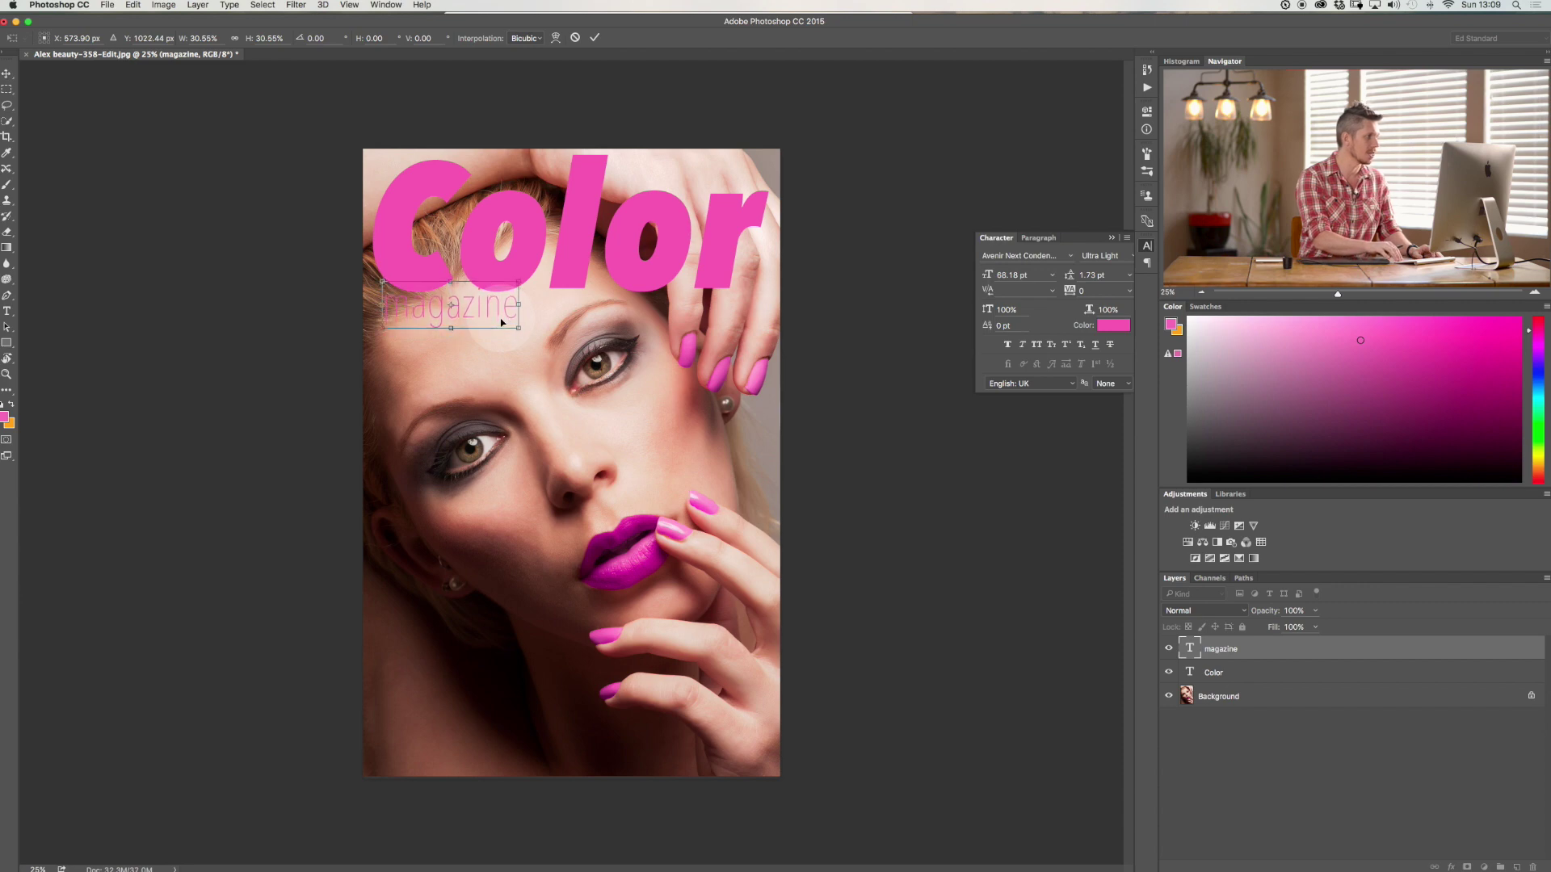
{"action": "key", "text": "Return"}
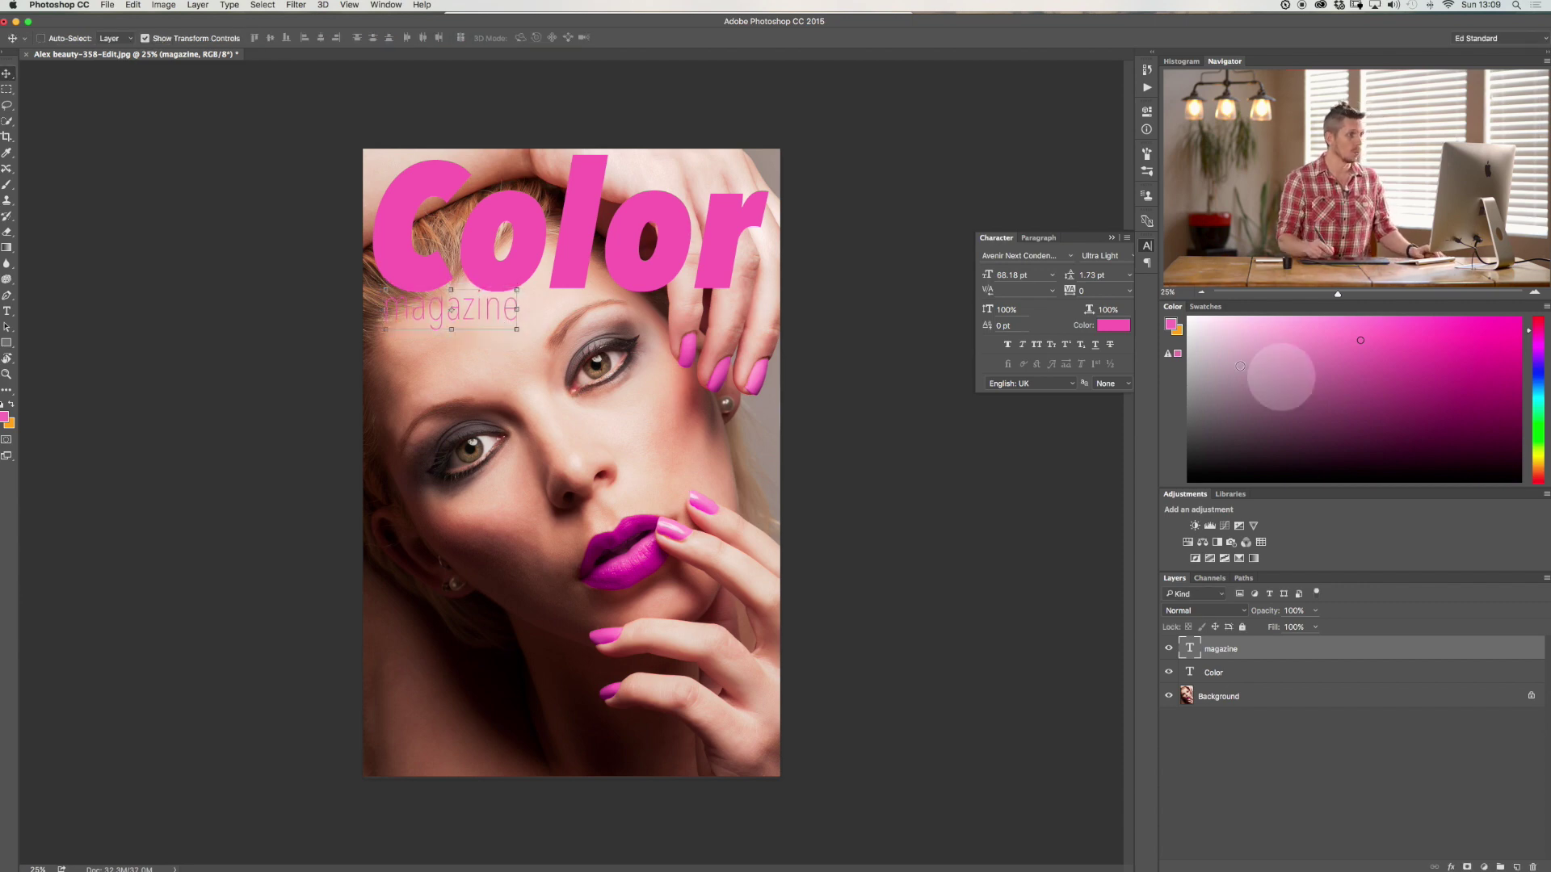
Step: Make the 'magazine' text white
{"action": "left_click", "coordinate": [1111, 325]}
{"action": "left_click_drag", "start_coordinate": [882, 453], "coordinate": [717, 399]}
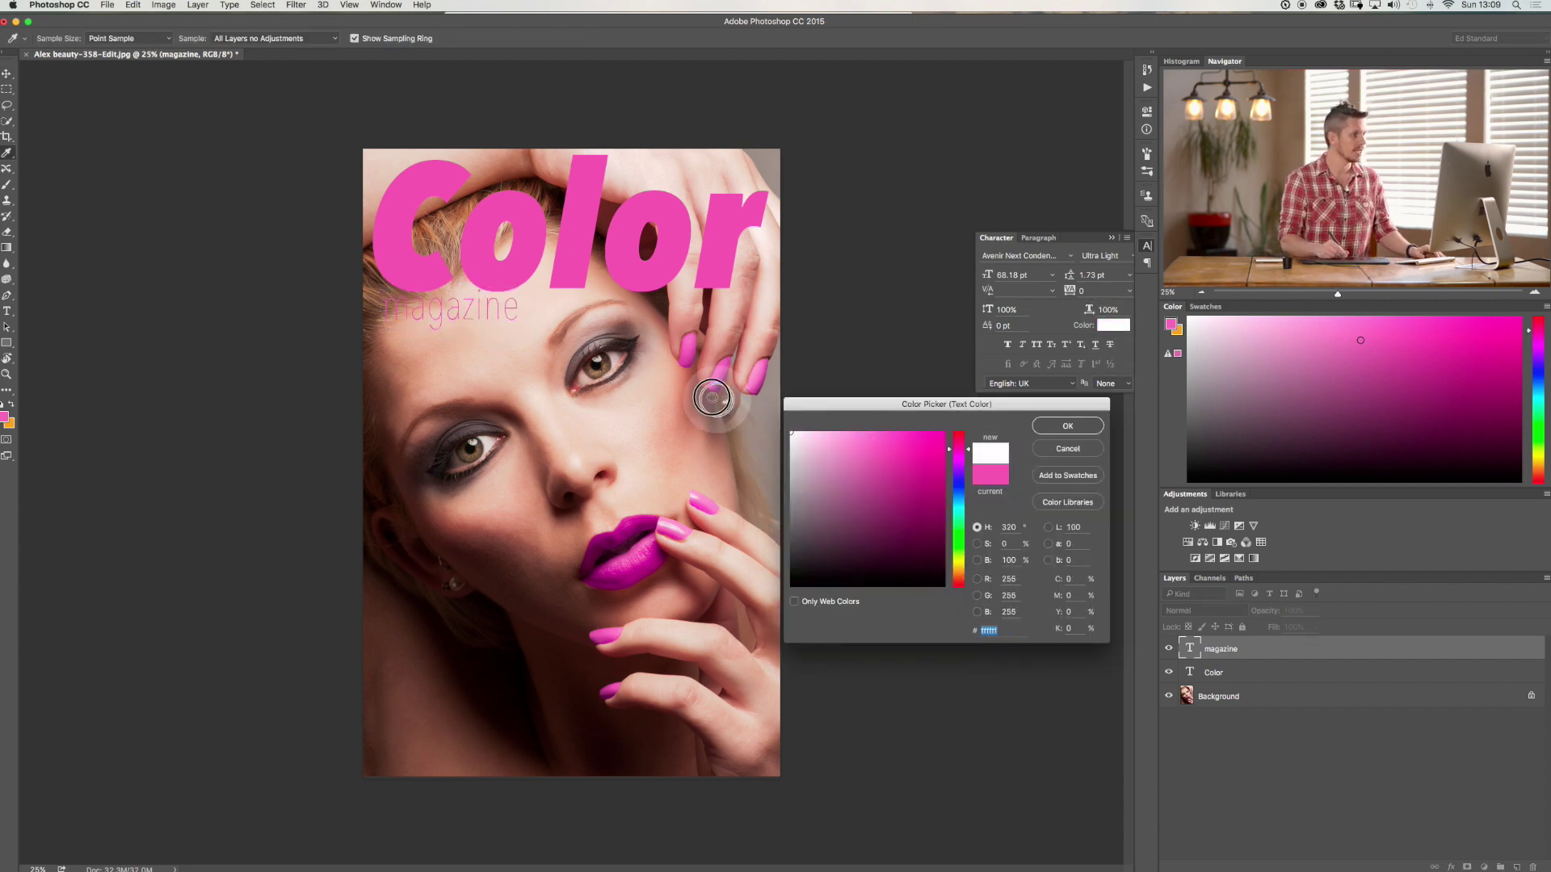
{"action": "left_click", "coordinate": [1070, 426]}
{"action": "left_click", "coordinate": [1108, 254]}
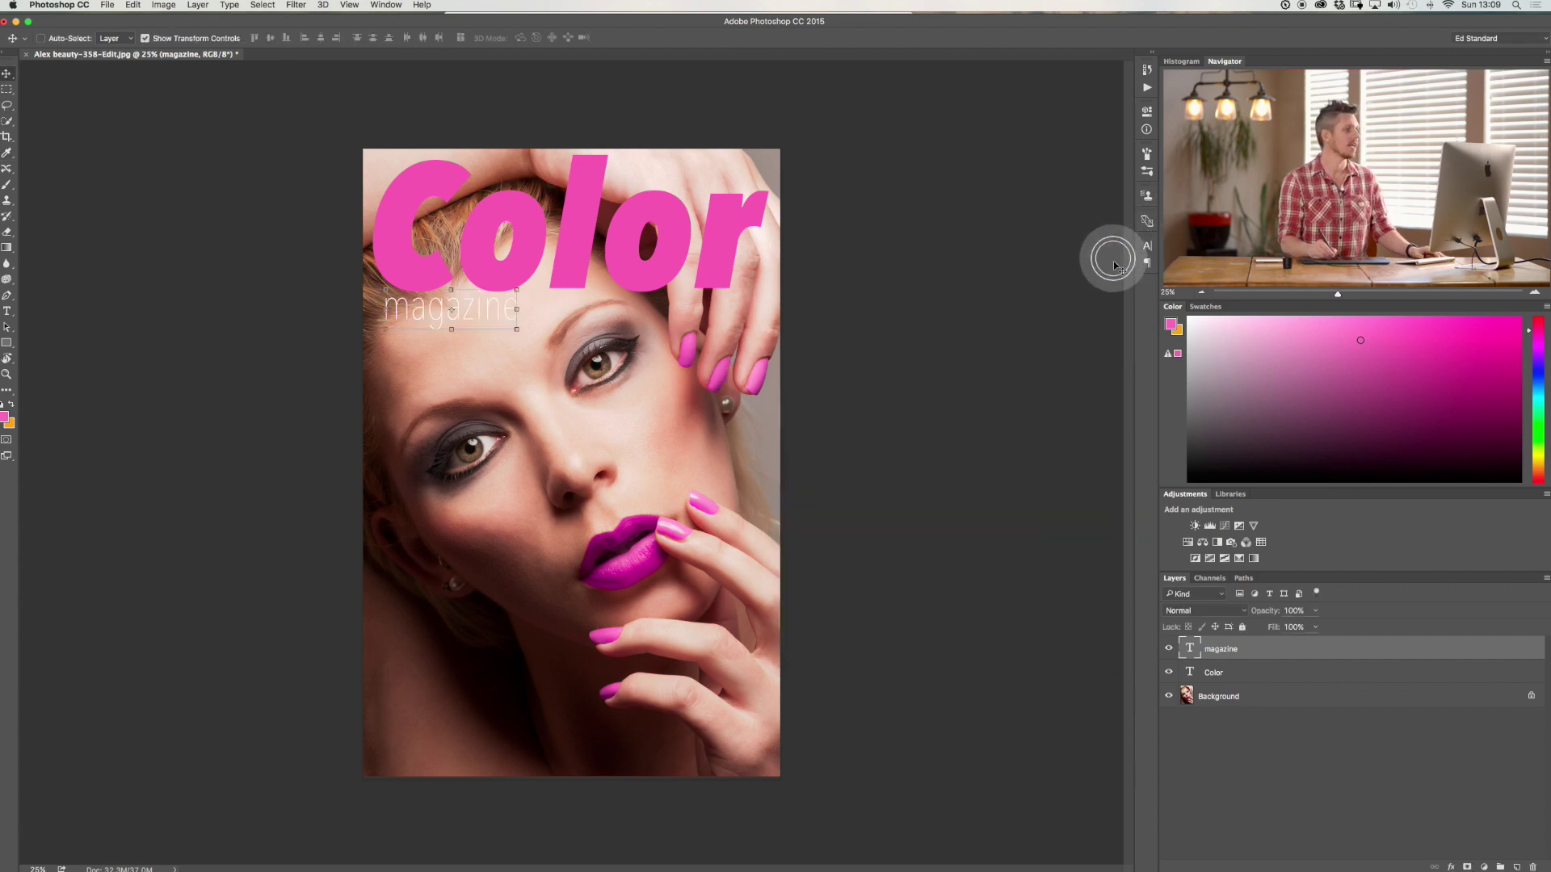
{"action": "left_click", "coordinate": [7, 89]}
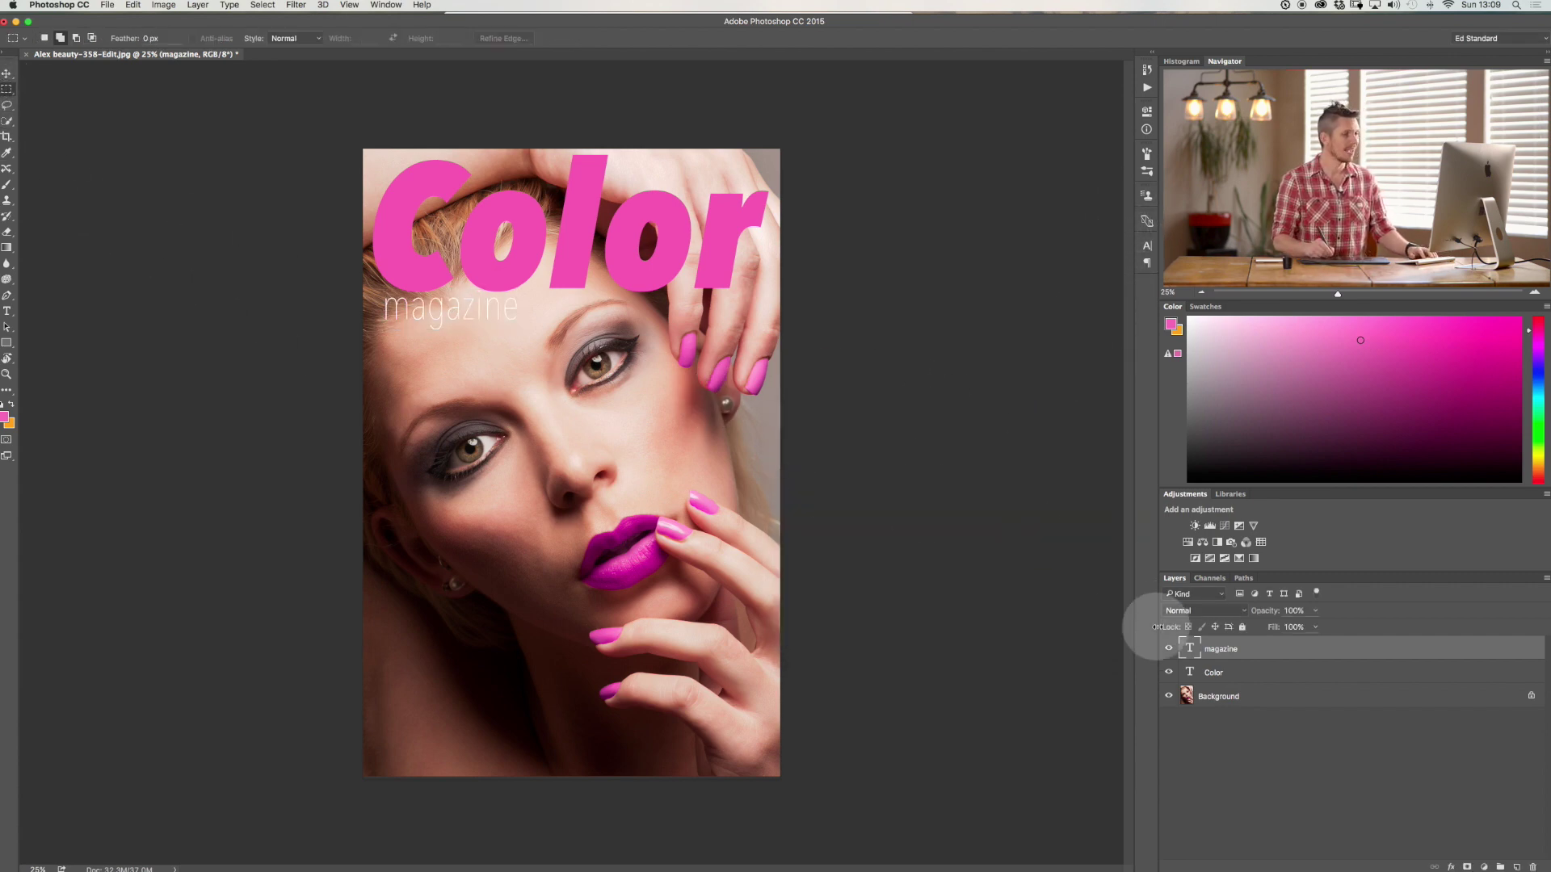
{"action": "left_click", "coordinate": [1170, 697], "text": "alt"}
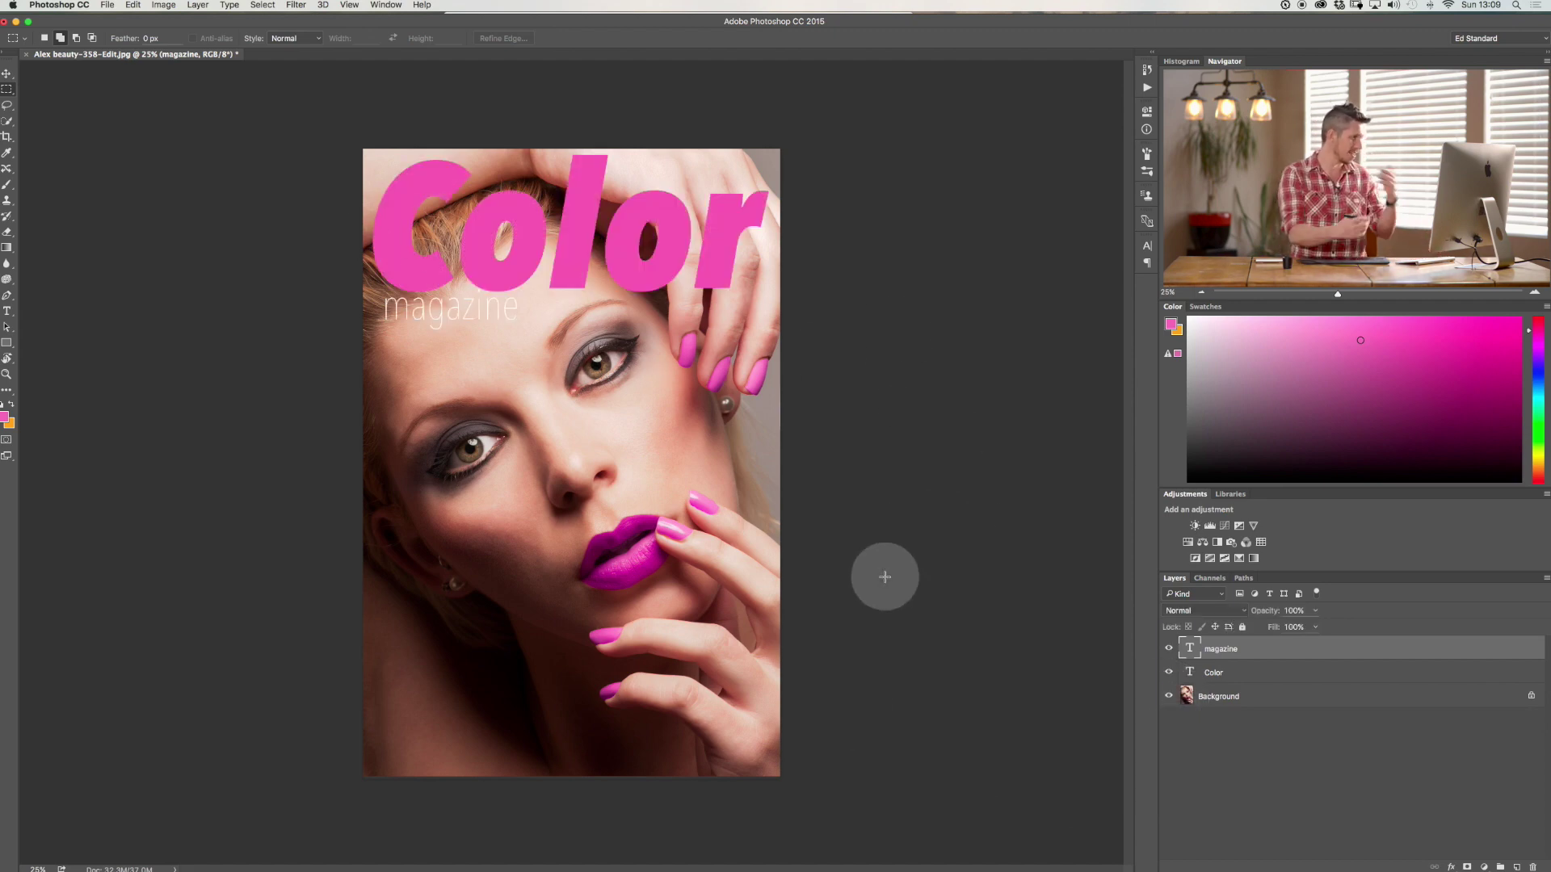
{"action": "key", "text": "super+minus"}
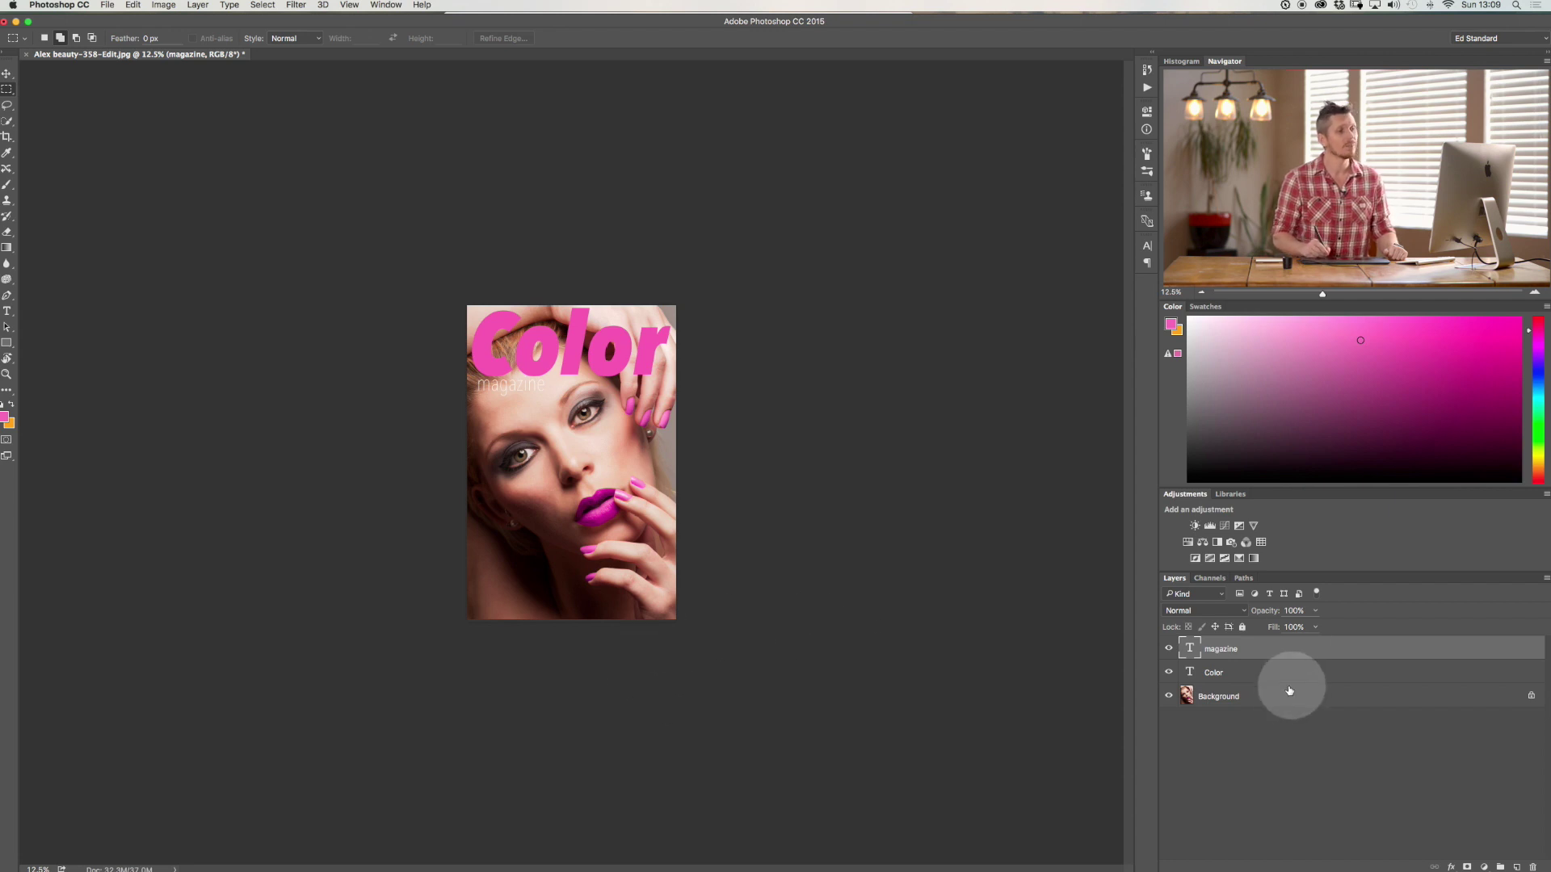
{"action": "left_click", "coordinate": [1264, 697]}
{"action": "left_click", "coordinate": [1170, 697]}
{"action": "left_click", "coordinate": [1170, 696]}
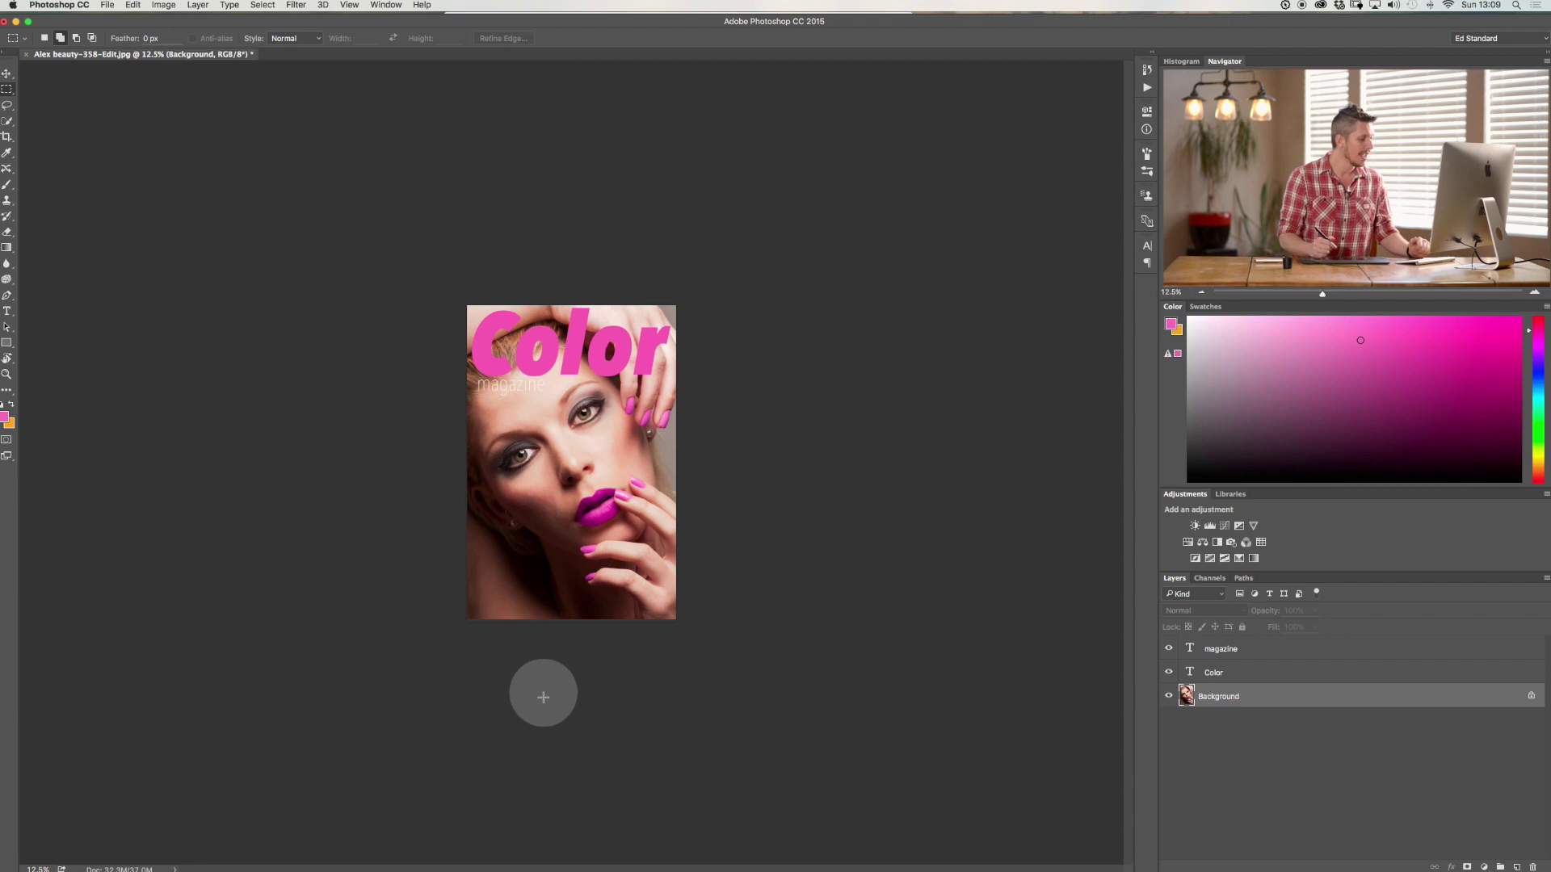
{"action": "scroll", "coordinate": [543, 696], "scroll_direction": "up", "scroll_amount": 5}
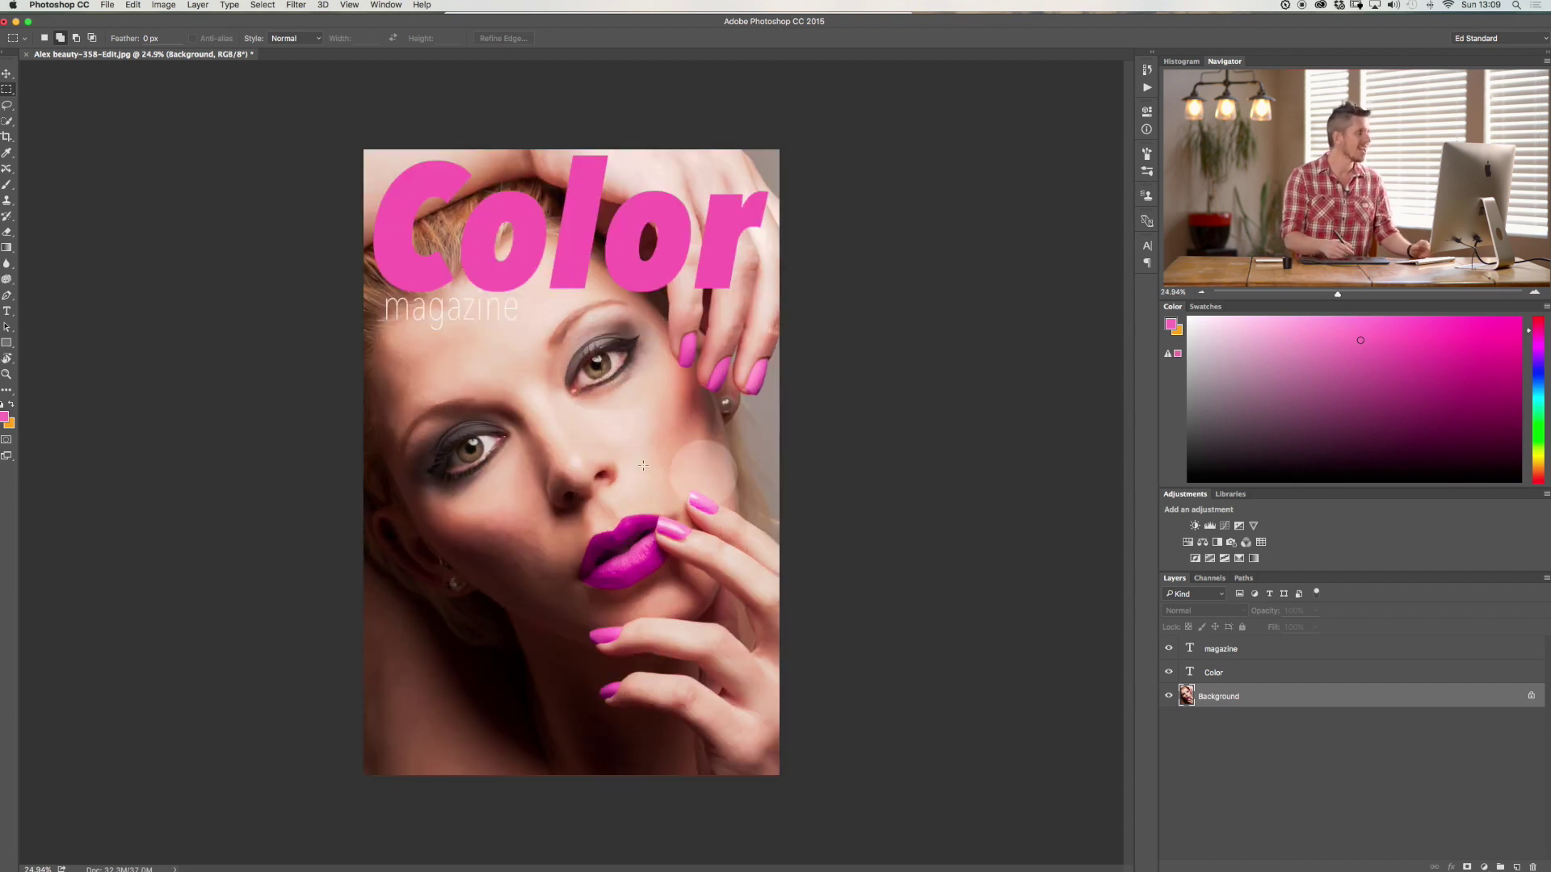
{"action": "key", "text": "super+shift+s"}
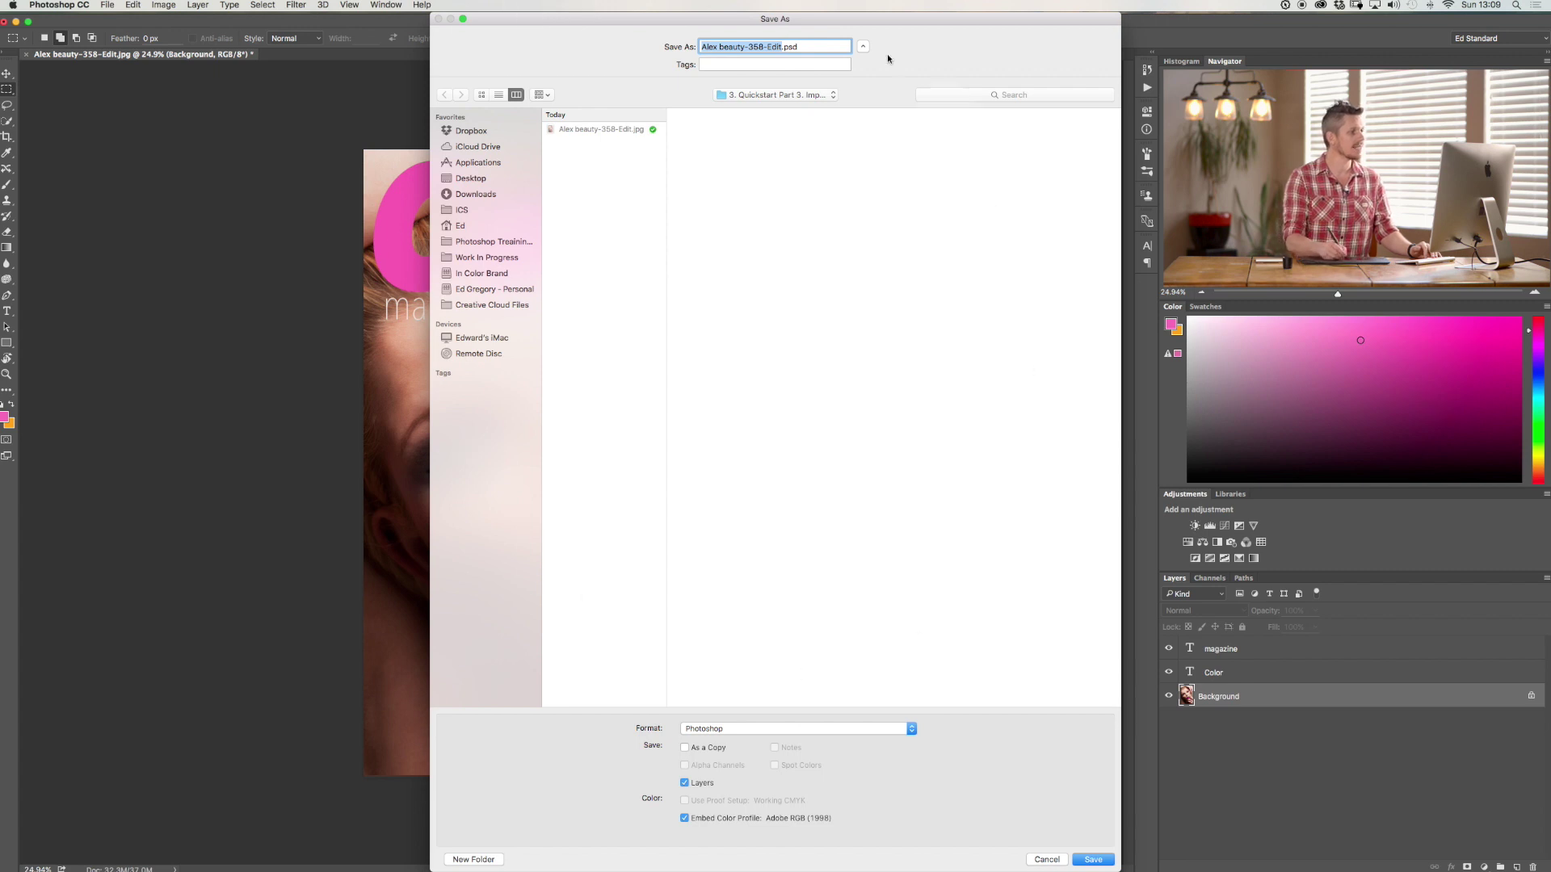
{"action": "left_click", "coordinate": [887, 735]}
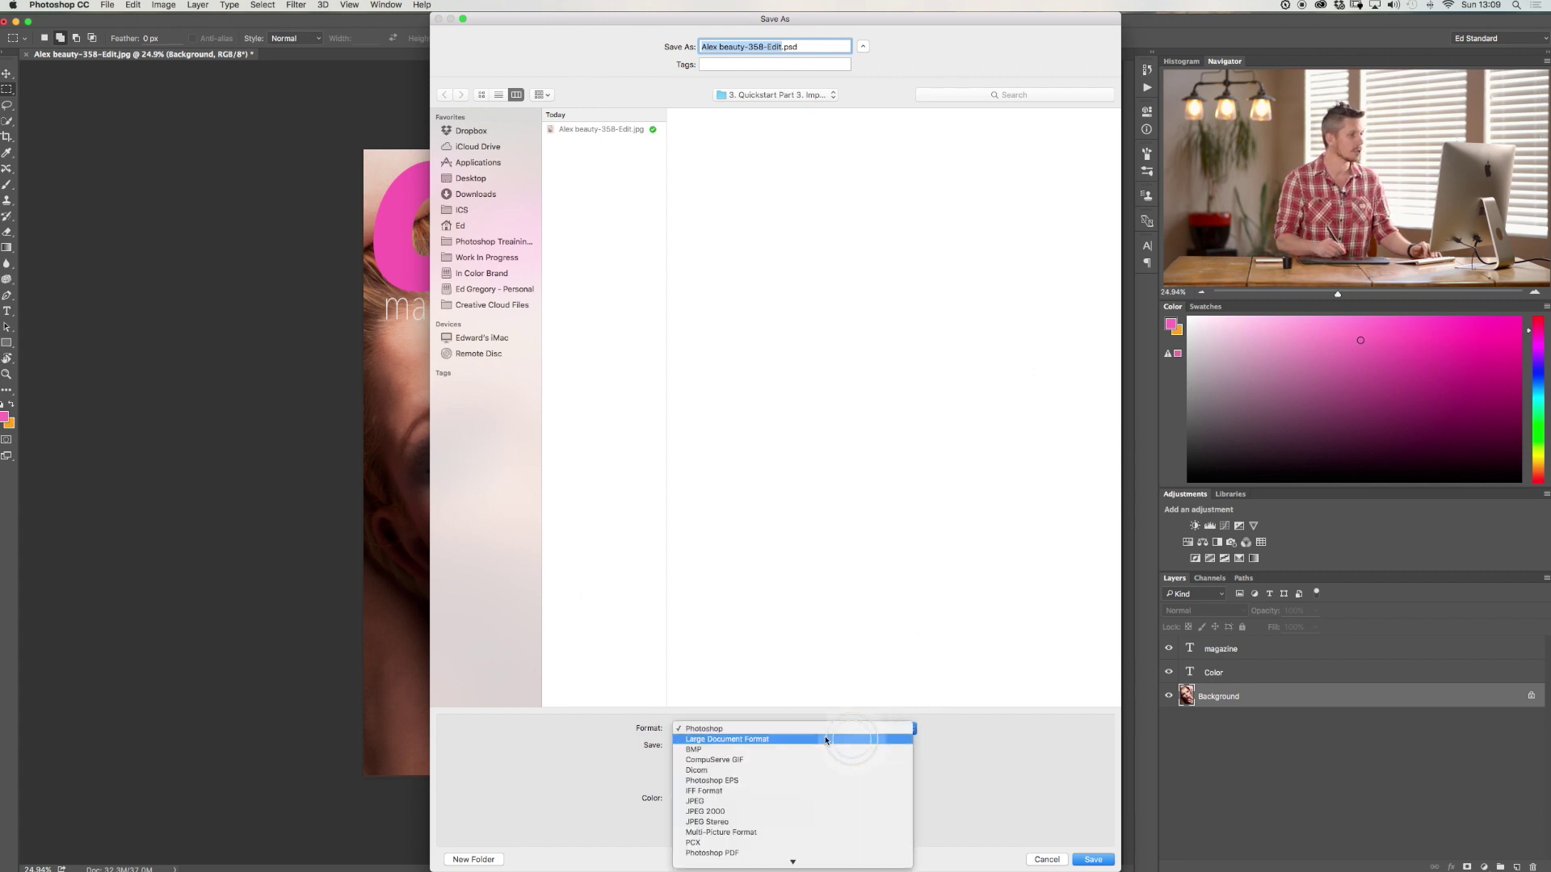
{"action": "scroll", "coordinate": [748, 748], "scroll_direction": "down", "scroll_amount": 3}
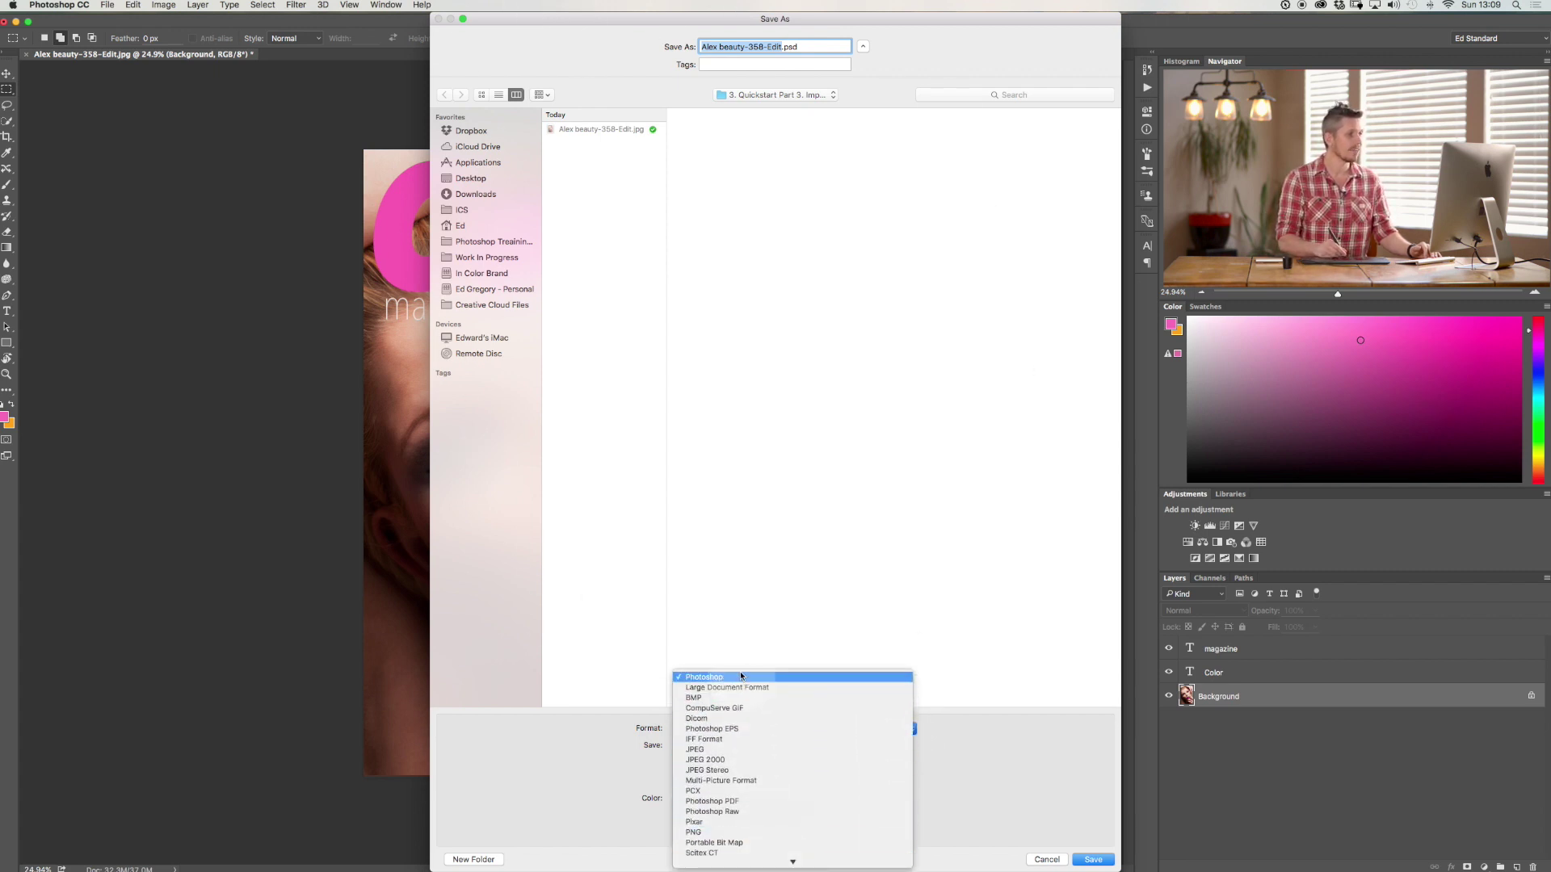
{"action": "left_click", "coordinate": [737, 677]}
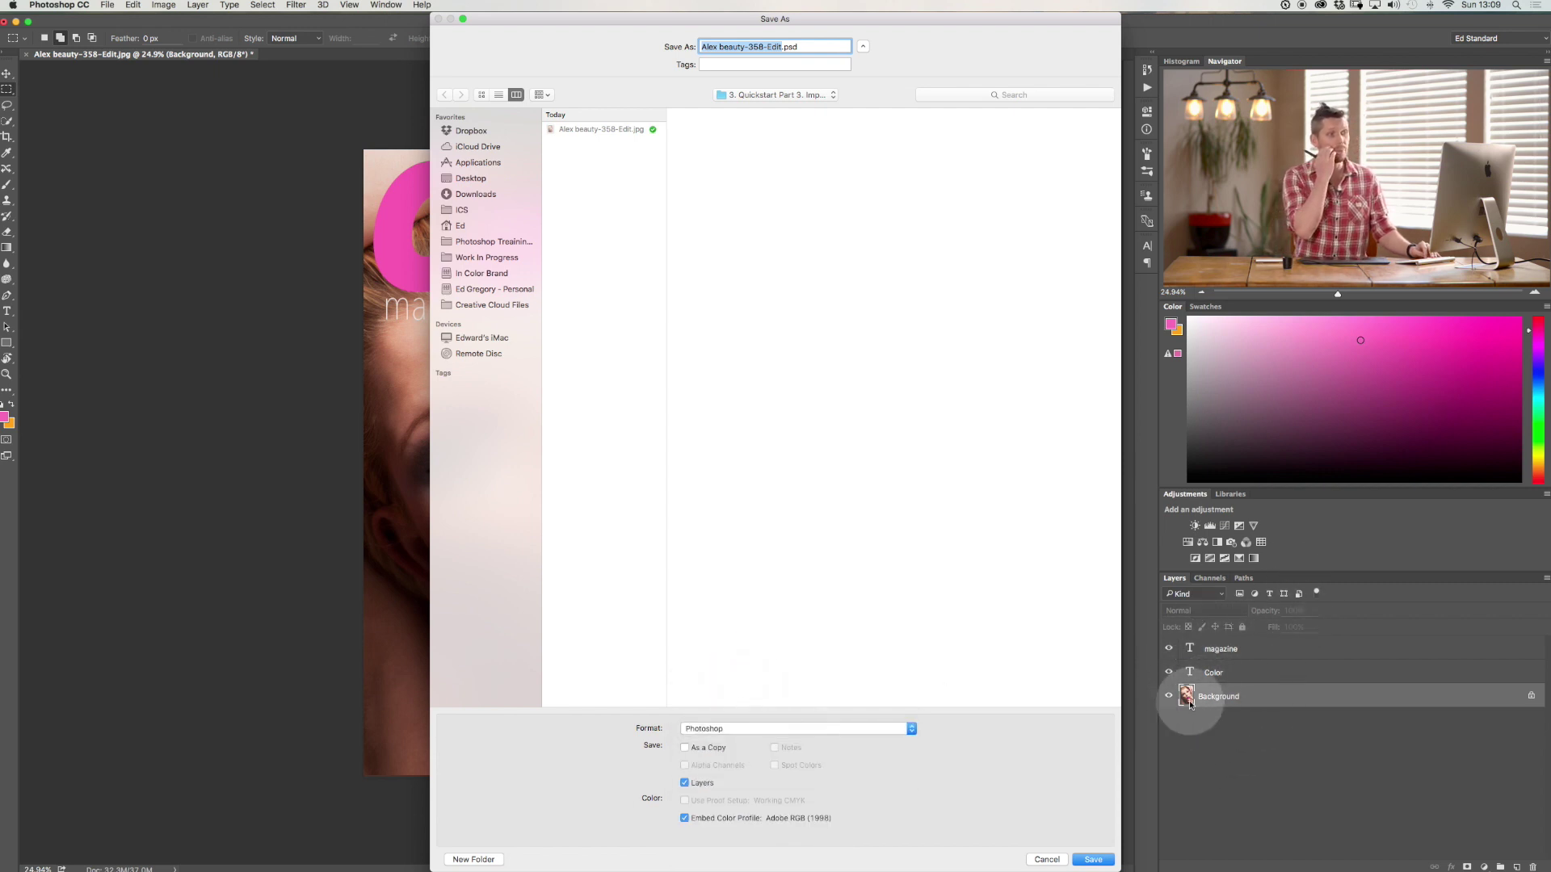
{"action": "left_click", "coordinate": [1047, 860]}
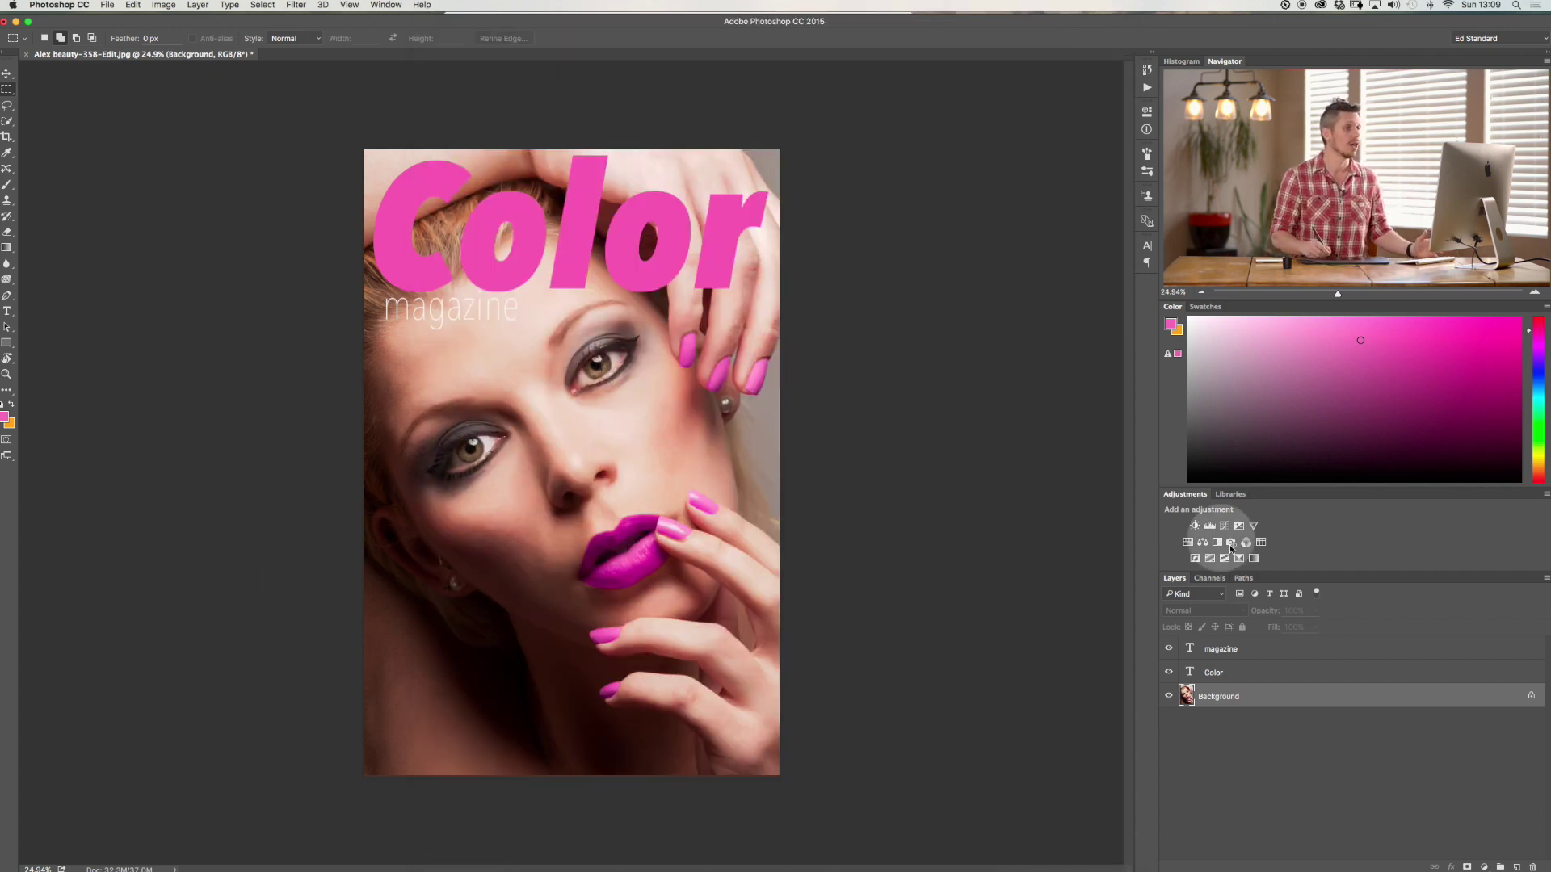
Step: Change the Color layer's text colour to mint green #59db99
{"action": "left_click", "coordinate": [1199, 646]}
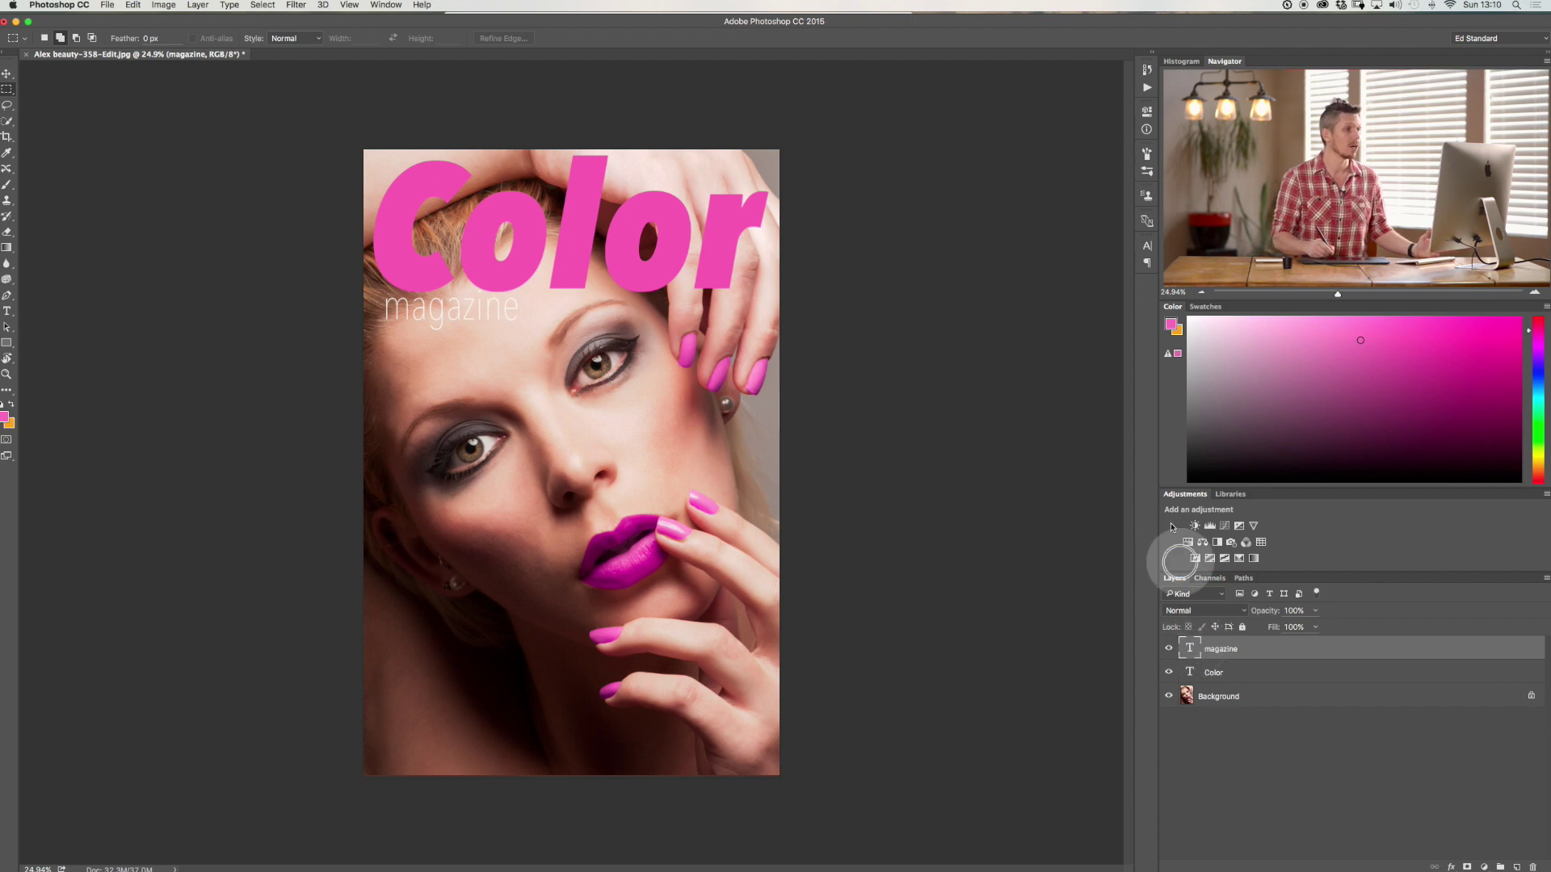
{"action": "left_click", "coordinate": [1146, 258]}
{"action": "left_click", "coordinate": [1147, 246]}
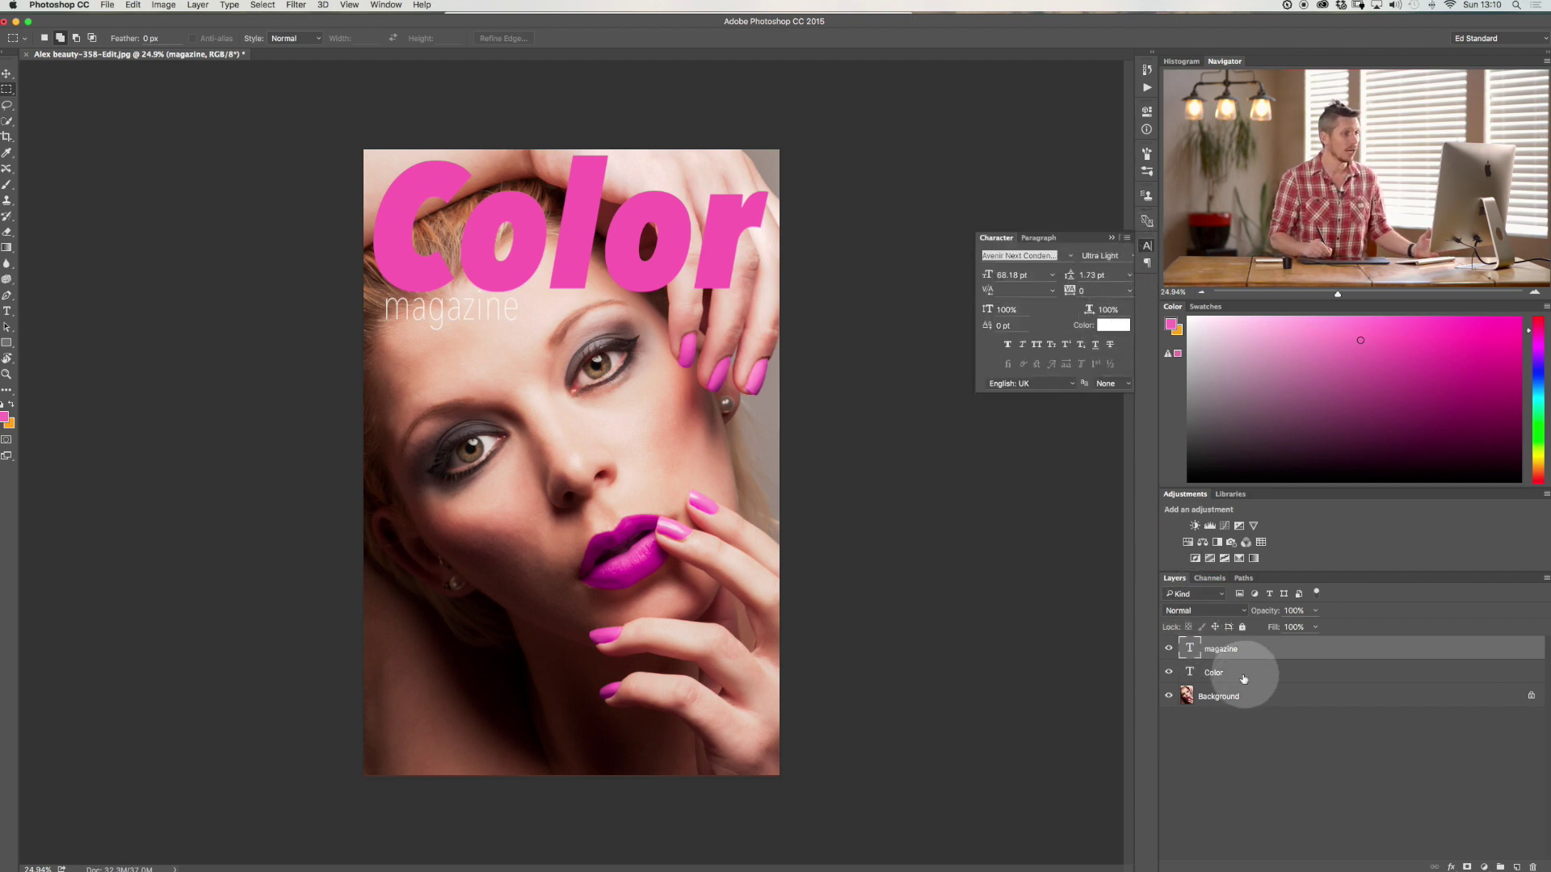
{"action": "left_click", "coordinate": [1232, 672]}
{"action": "left_click", "coordinate": [1109, 325]}
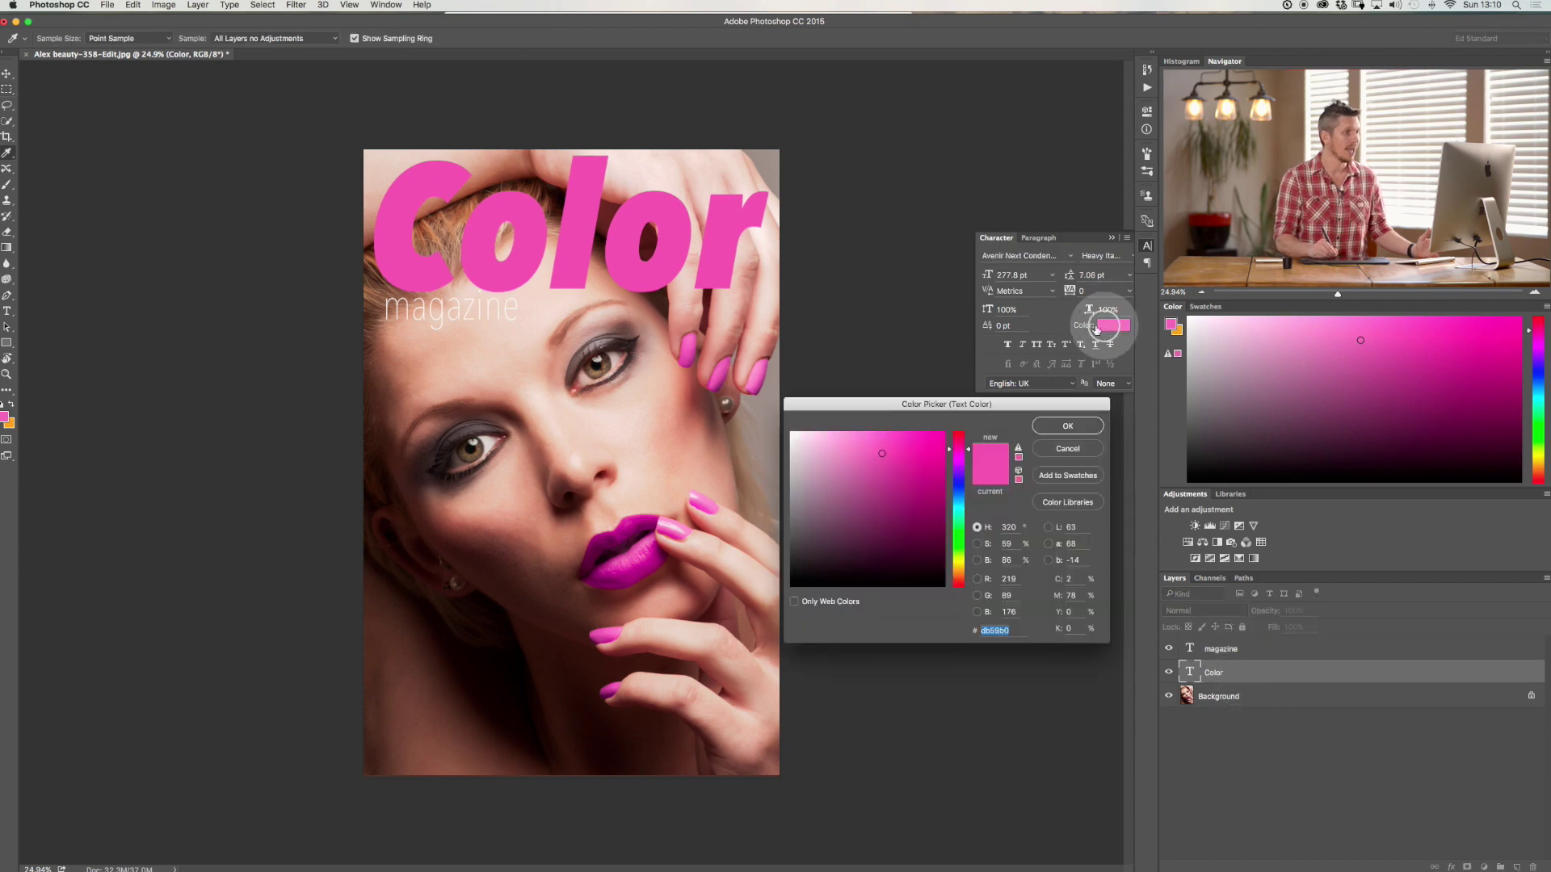
{"action": "left_click", "coordinate": [959, 521]}
{"action": "left_click_drag", "start_coordinate": [960, 521], "coordinate": [959, 525]}
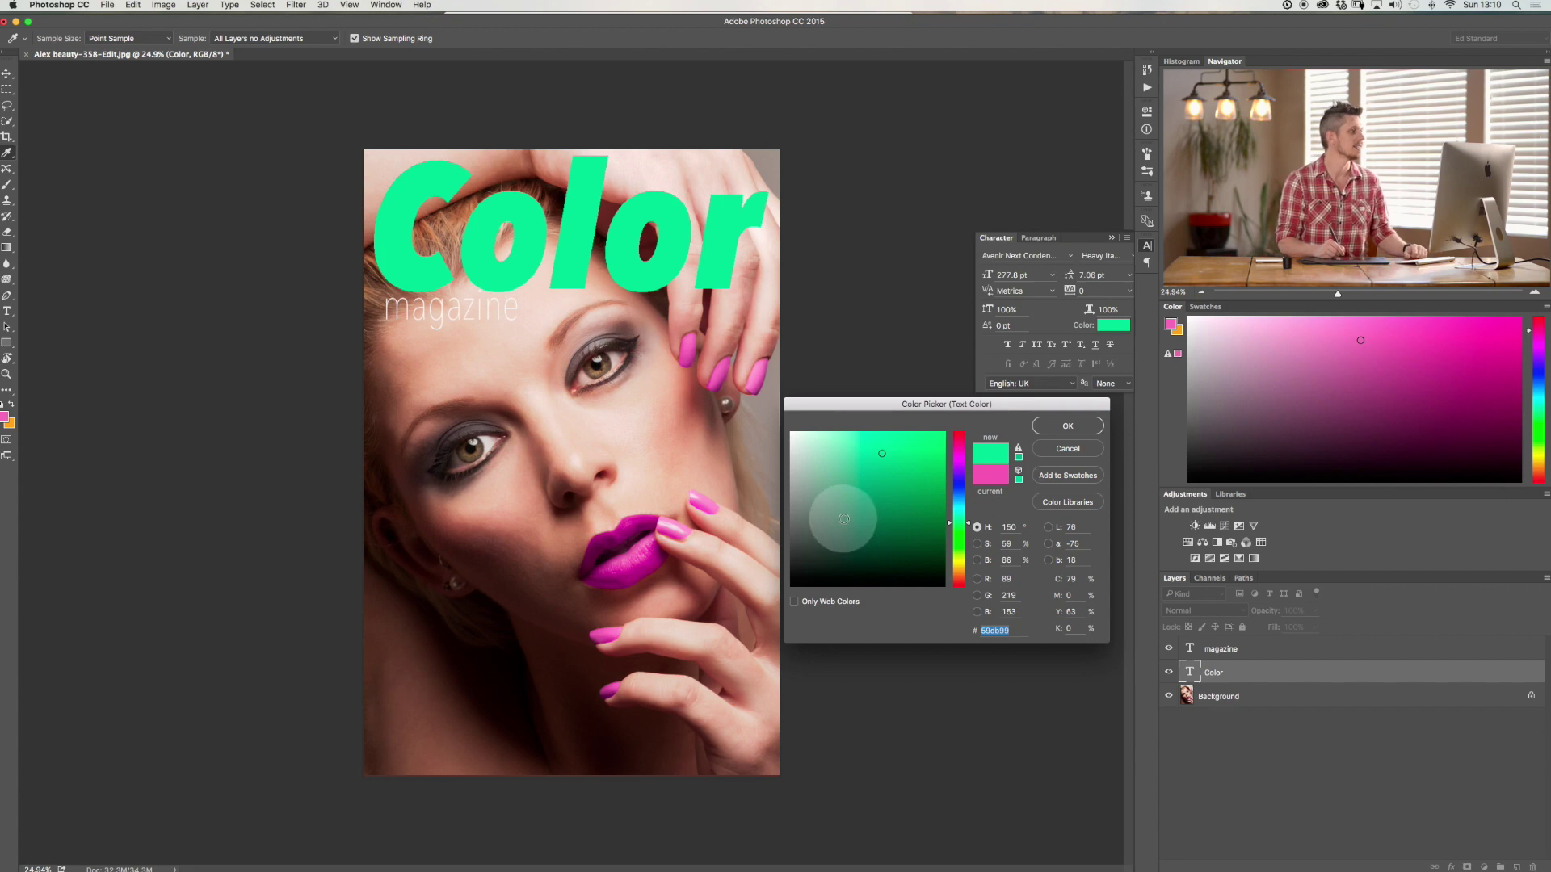
{"action": "left_click", "coordinate": [1067, 426]}
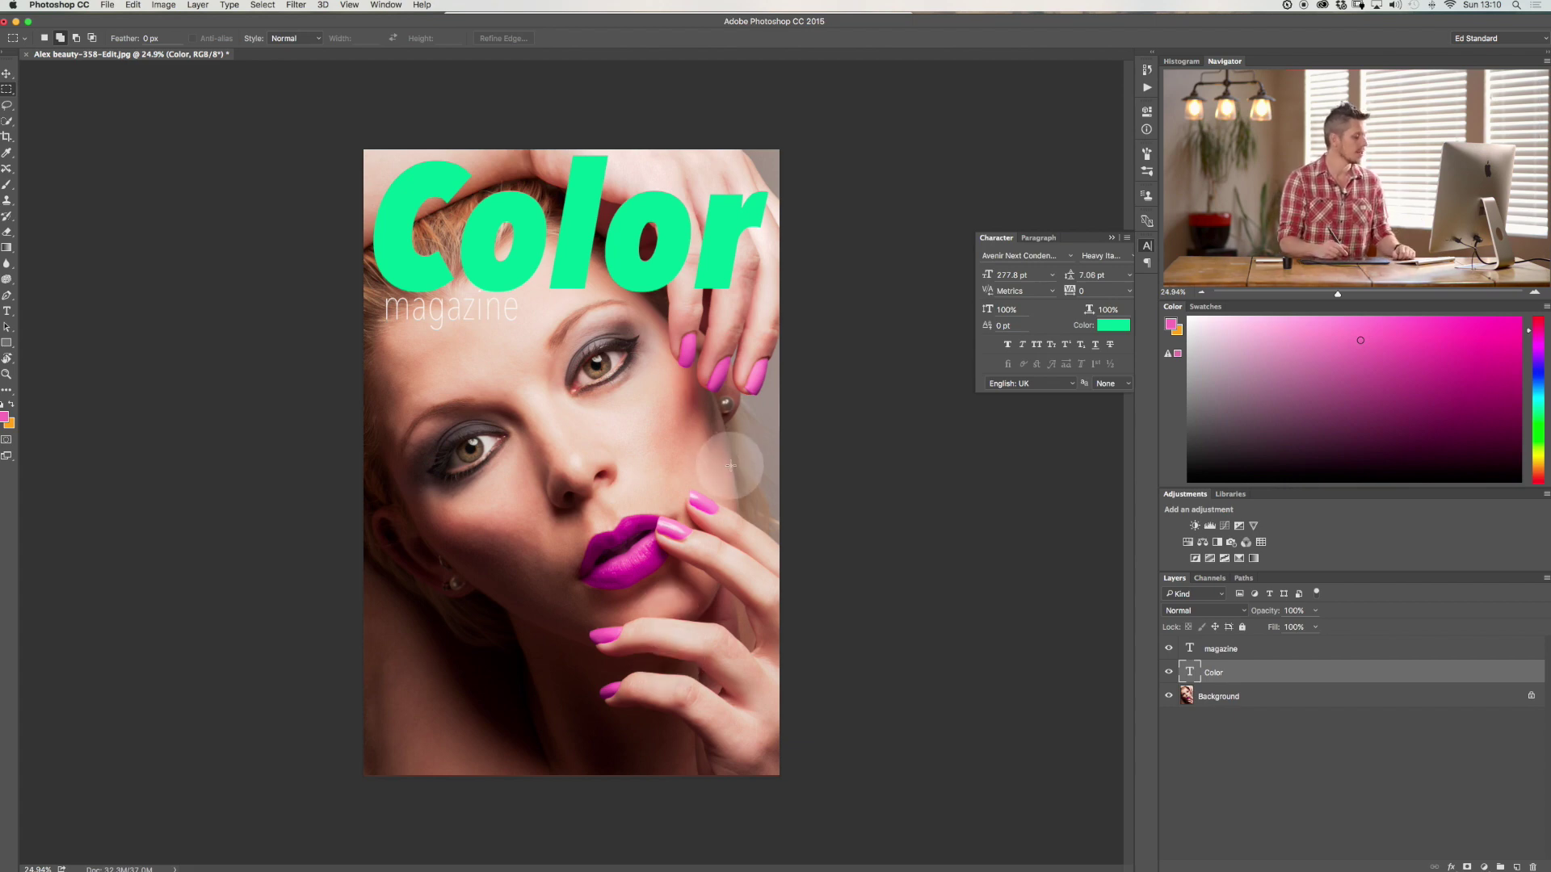
{"action": "left_click", "coordinate": [106, 7]}
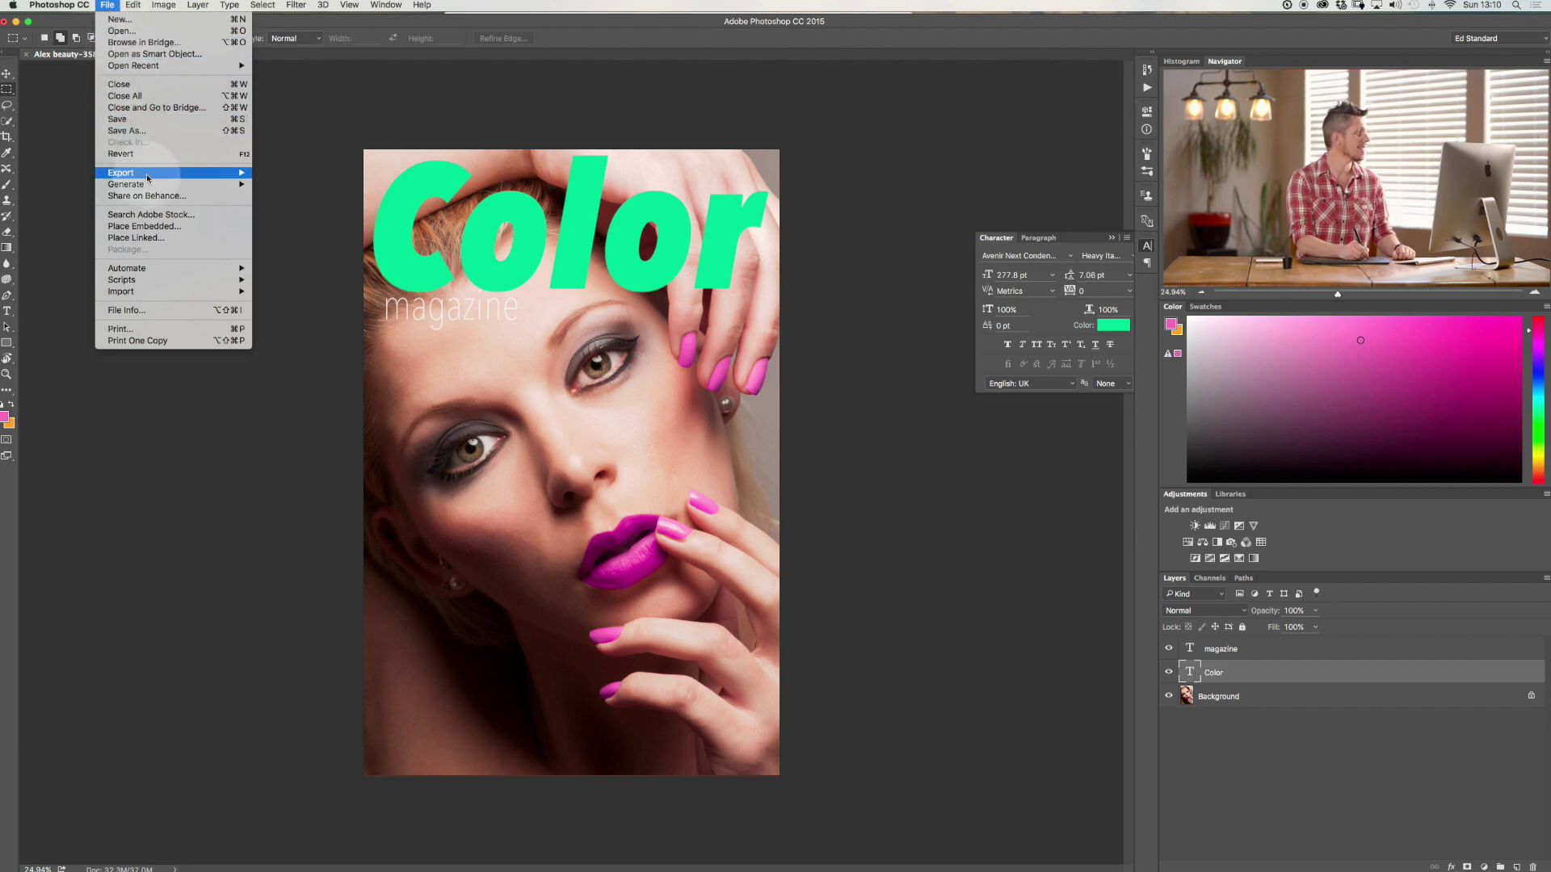
{"action": "mouse_move", "coordinate": [152, 173]}
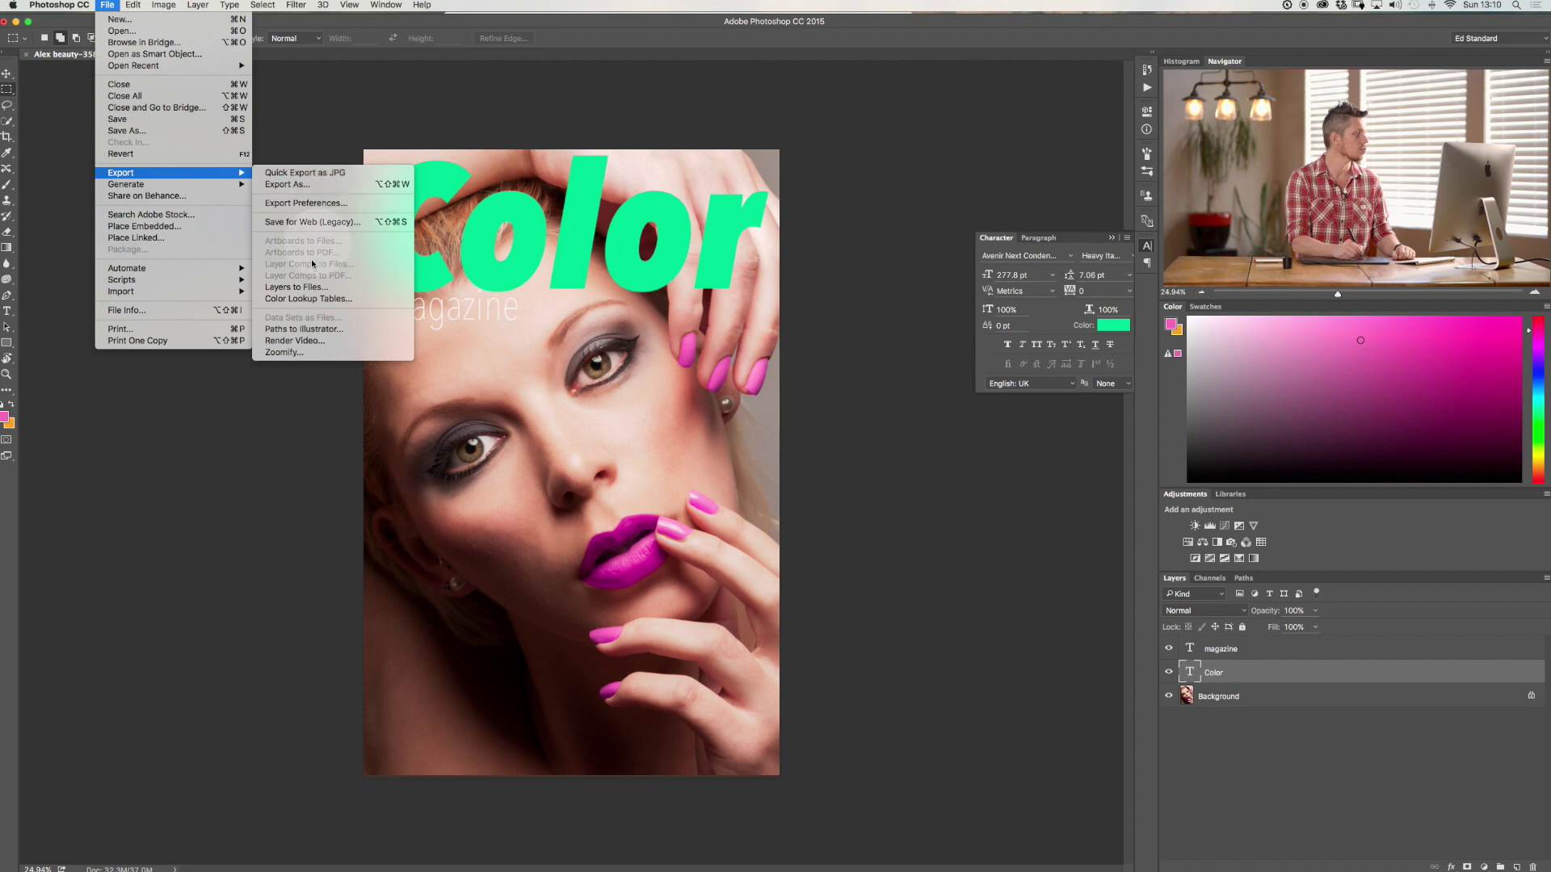
{"action": "left_click", "coordinate": [287, 457]}
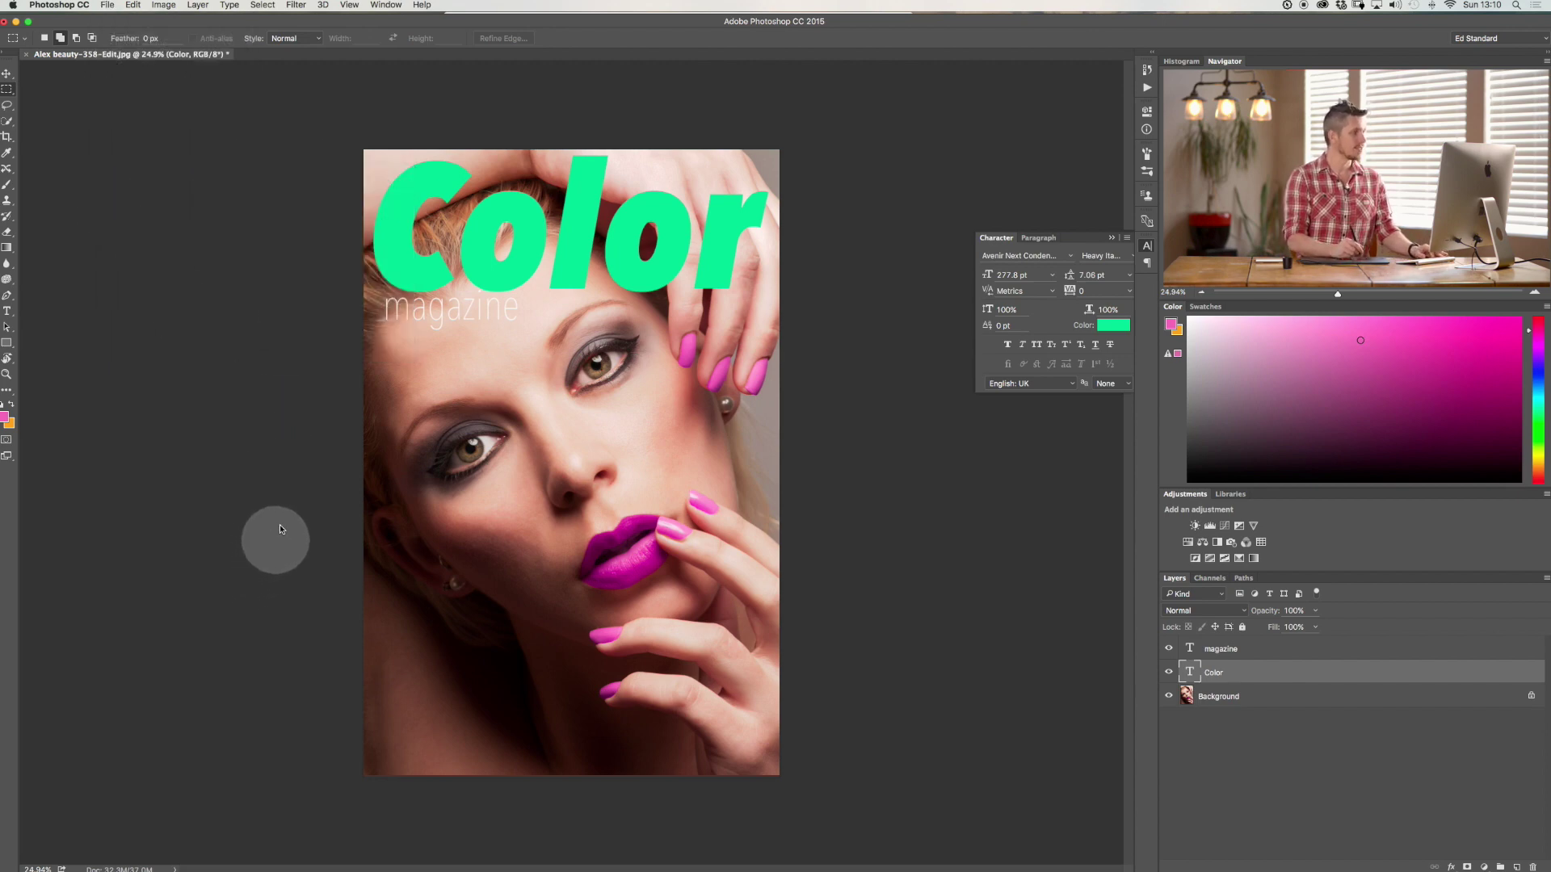
{"action": "key", "text": "super+shift+s"}
{"action": "left_click", "coordinate": [733, 733]}
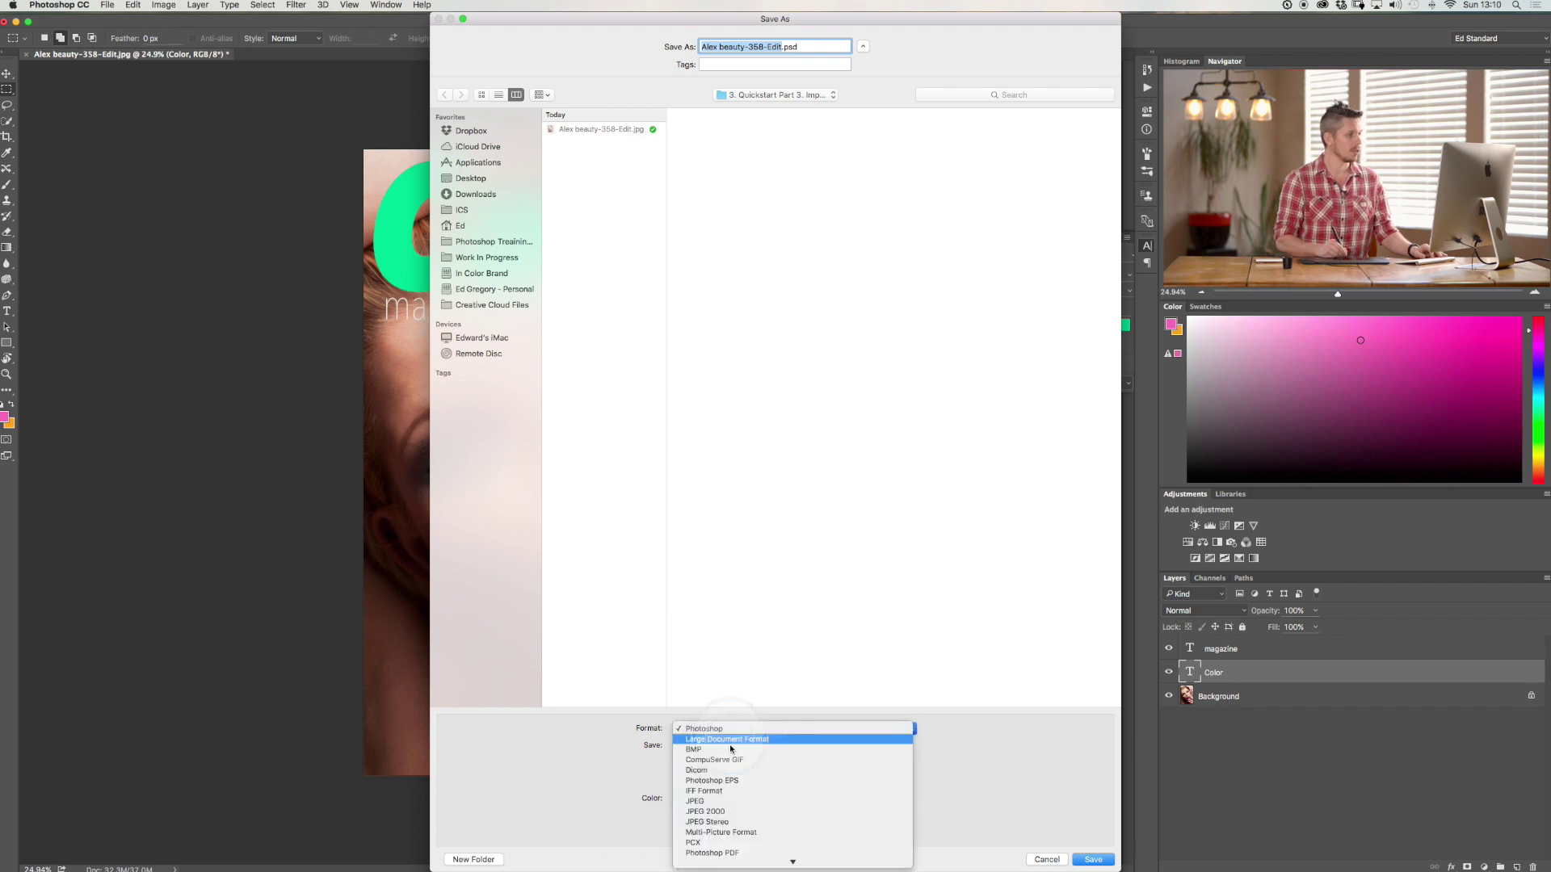
{"action": "left_click", "coordinate": [744, 806]}
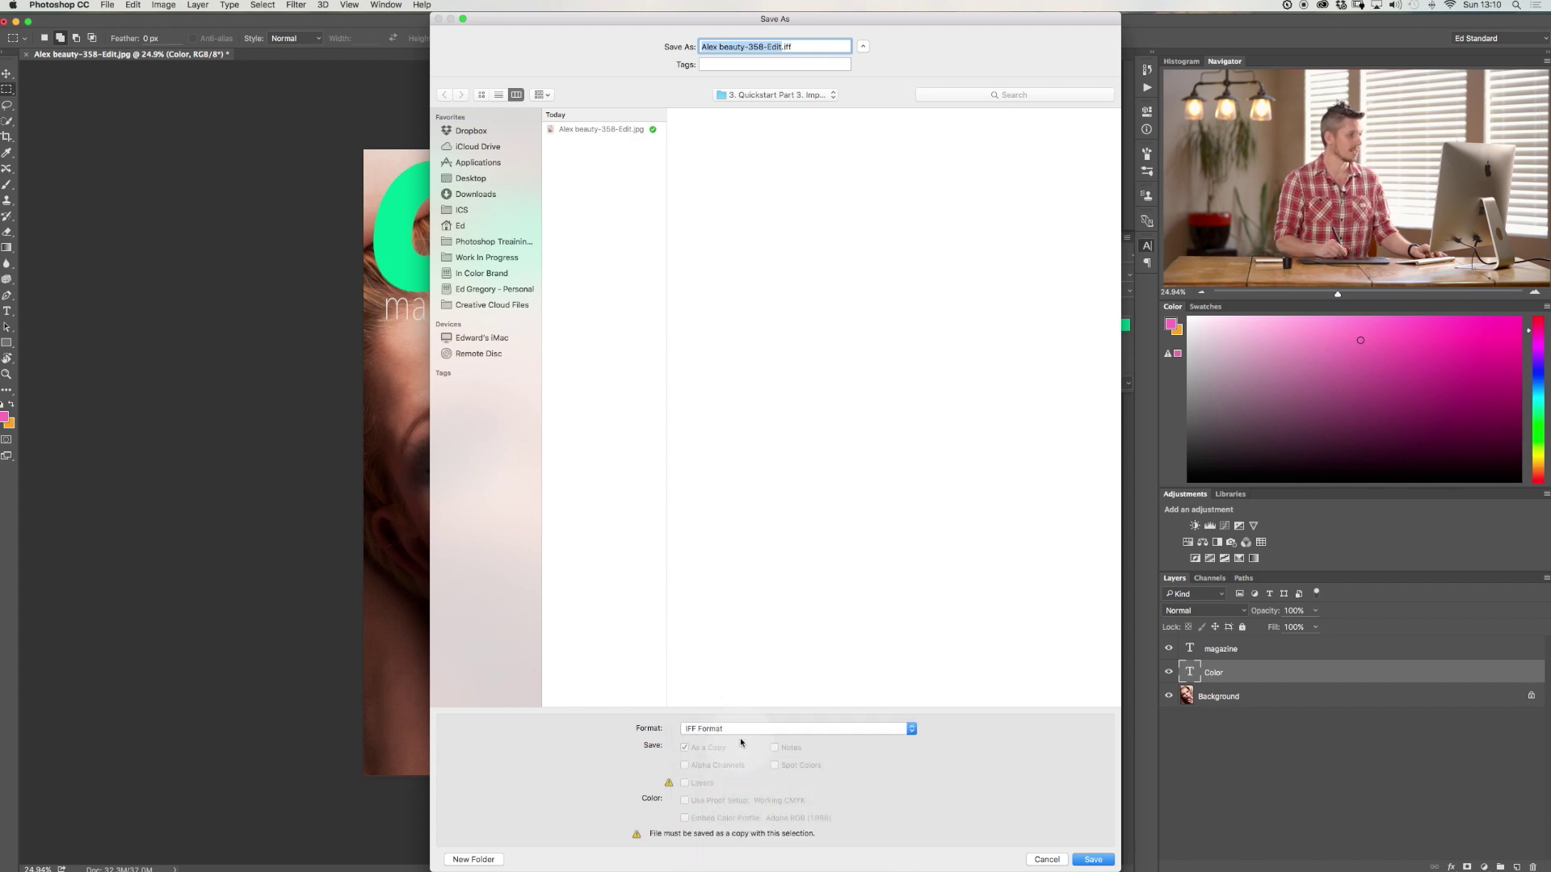
{"action": "left_click", "coordinate": [740, 733]}
{"action": "scroll", "coordinate": [737, 776], "scroll_direction": "down", "scroll_amount": 3}
{"action": "left_click", "coordinate": [736, 768]}
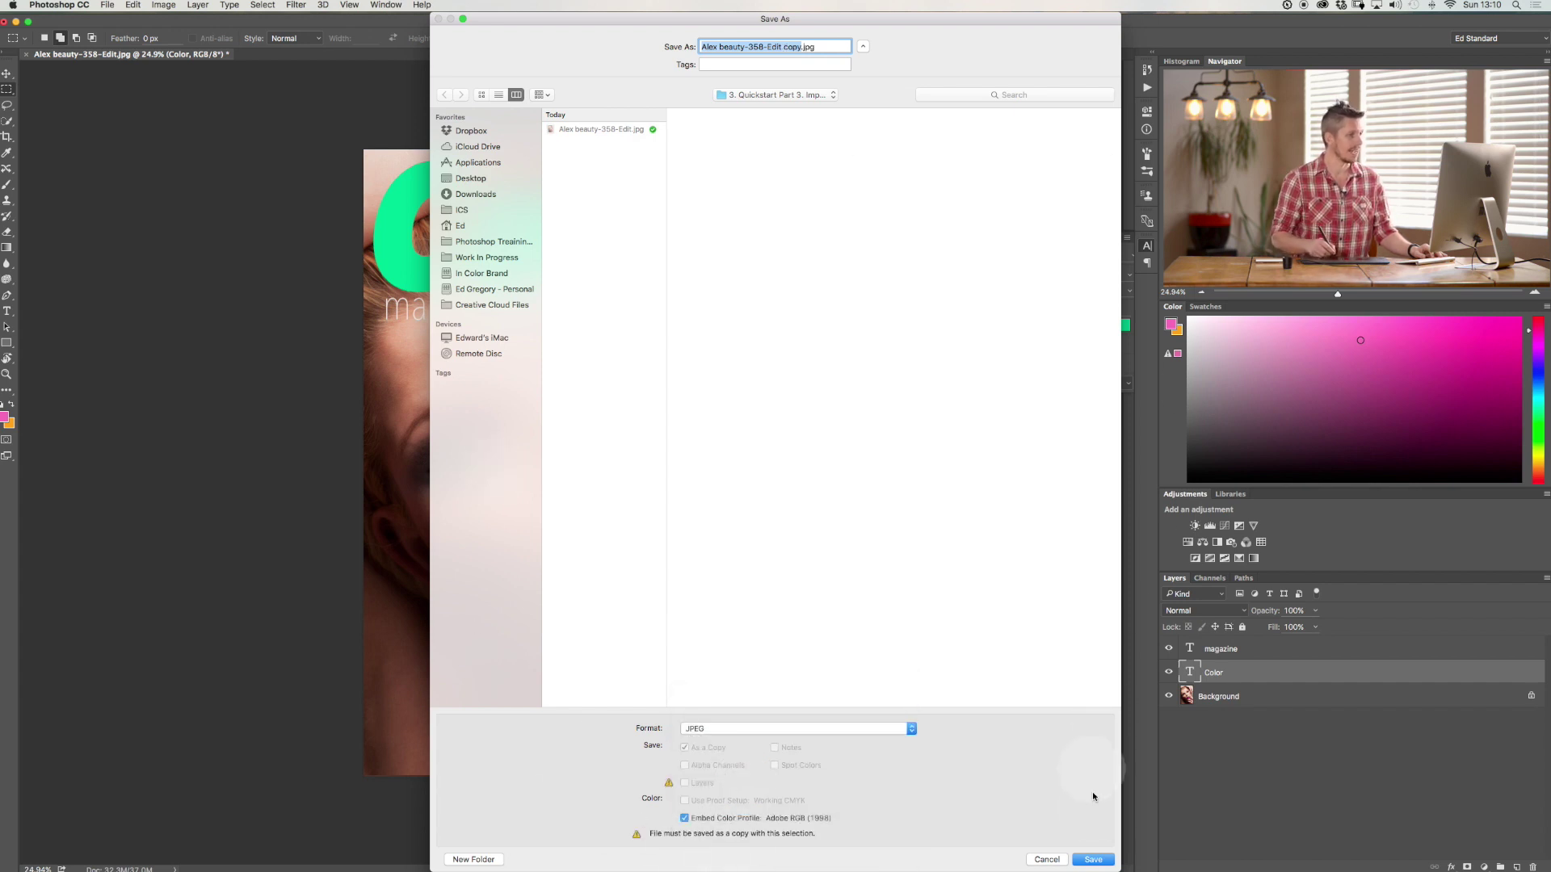
{"action": "left_click", "coordinate": [1047, 860]}
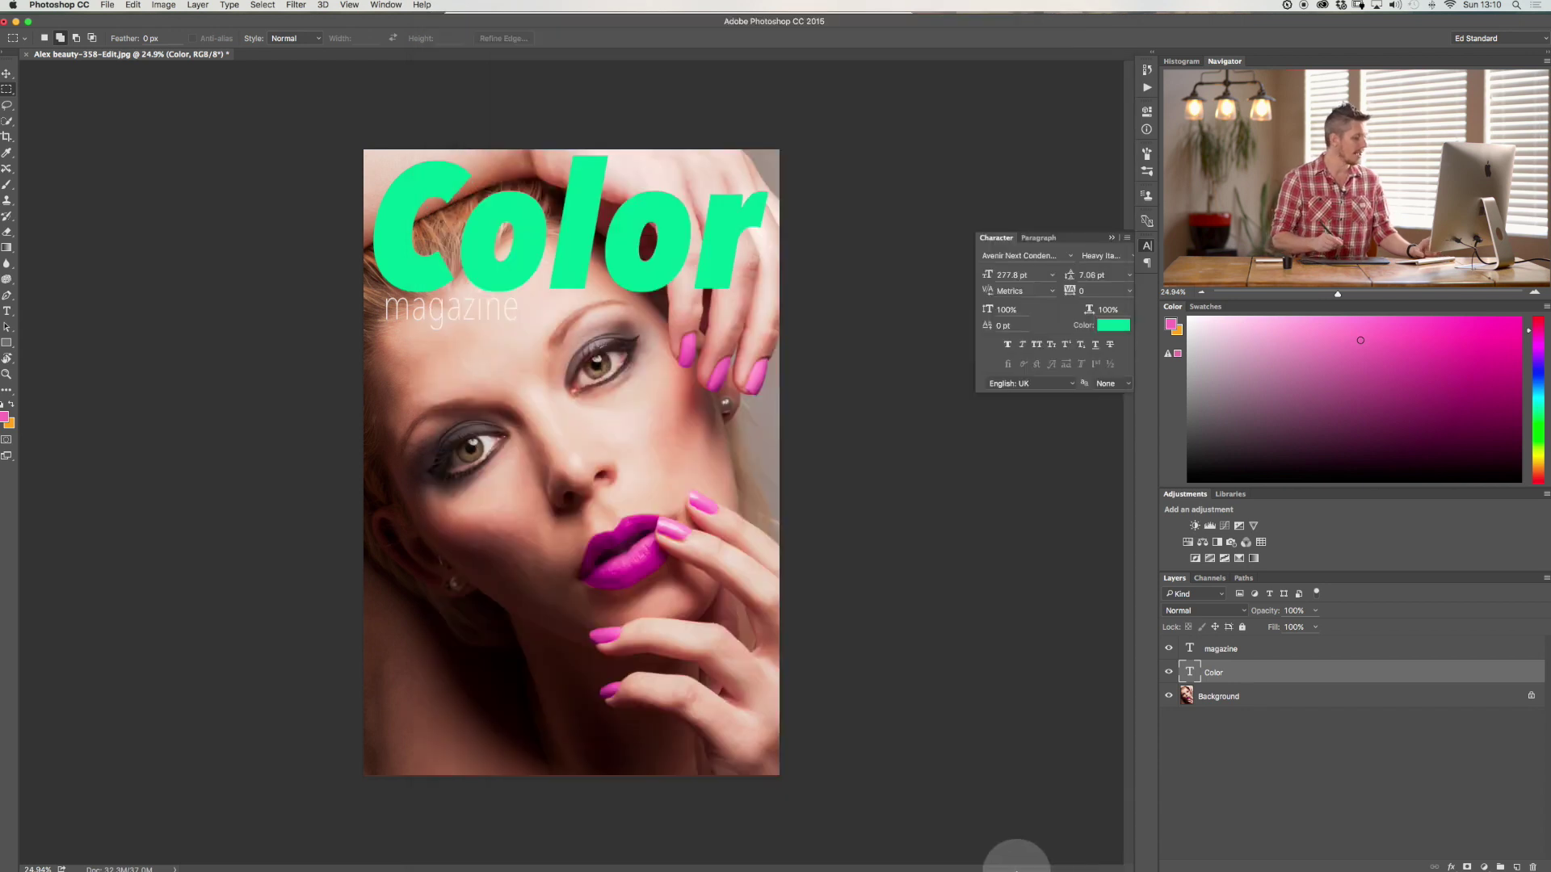
{"action": "key", "text": "super+shift+s"}
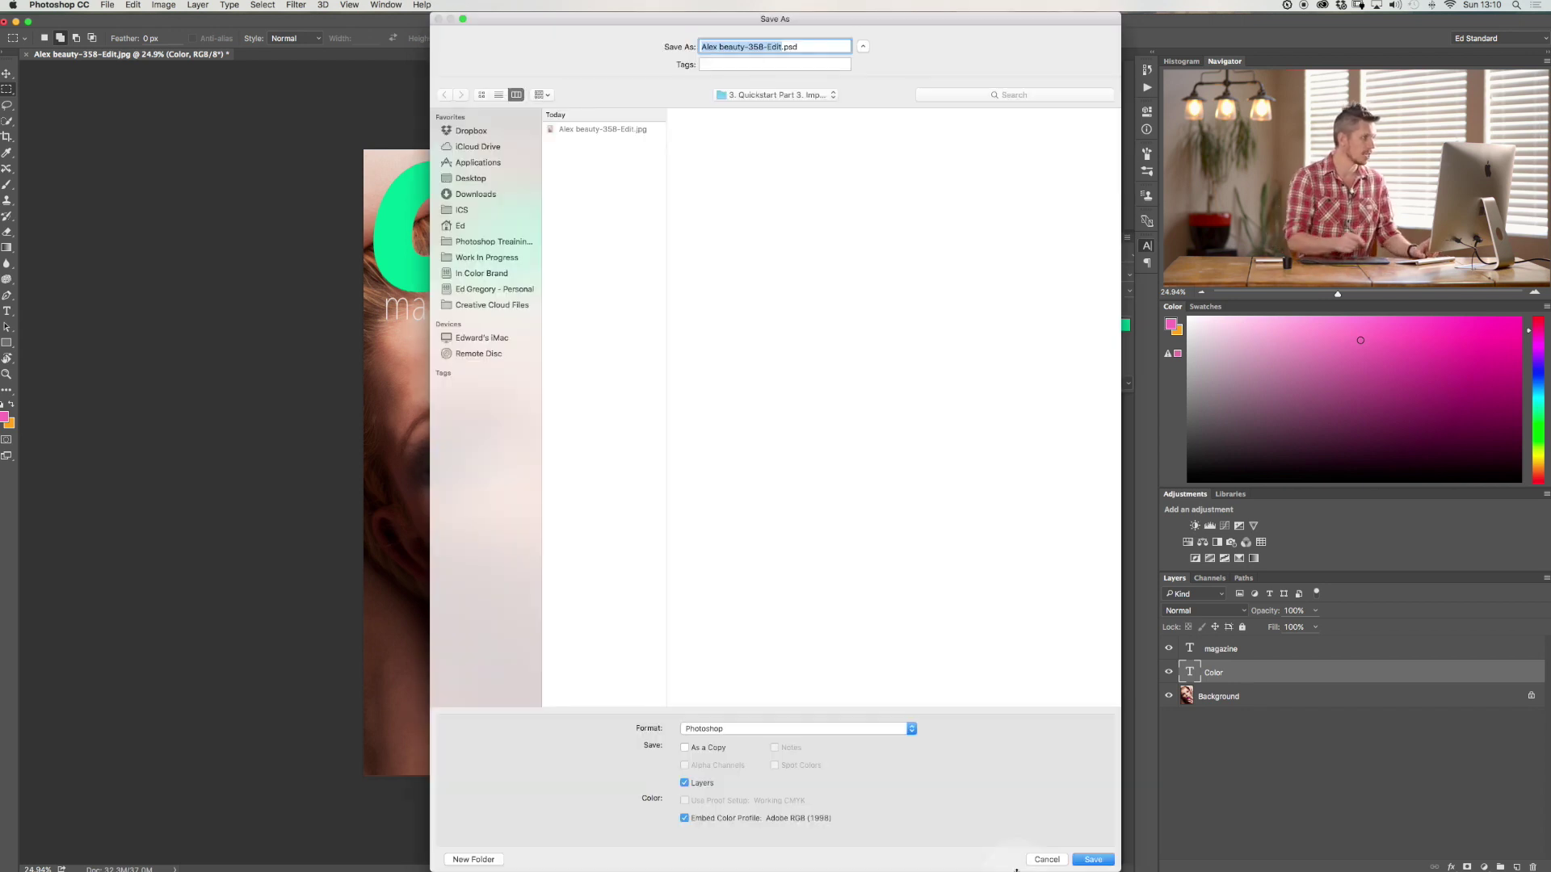
{"action": "left_click_drag", "start_coordinate": [917, 26], "coordinate": [743, 27]}
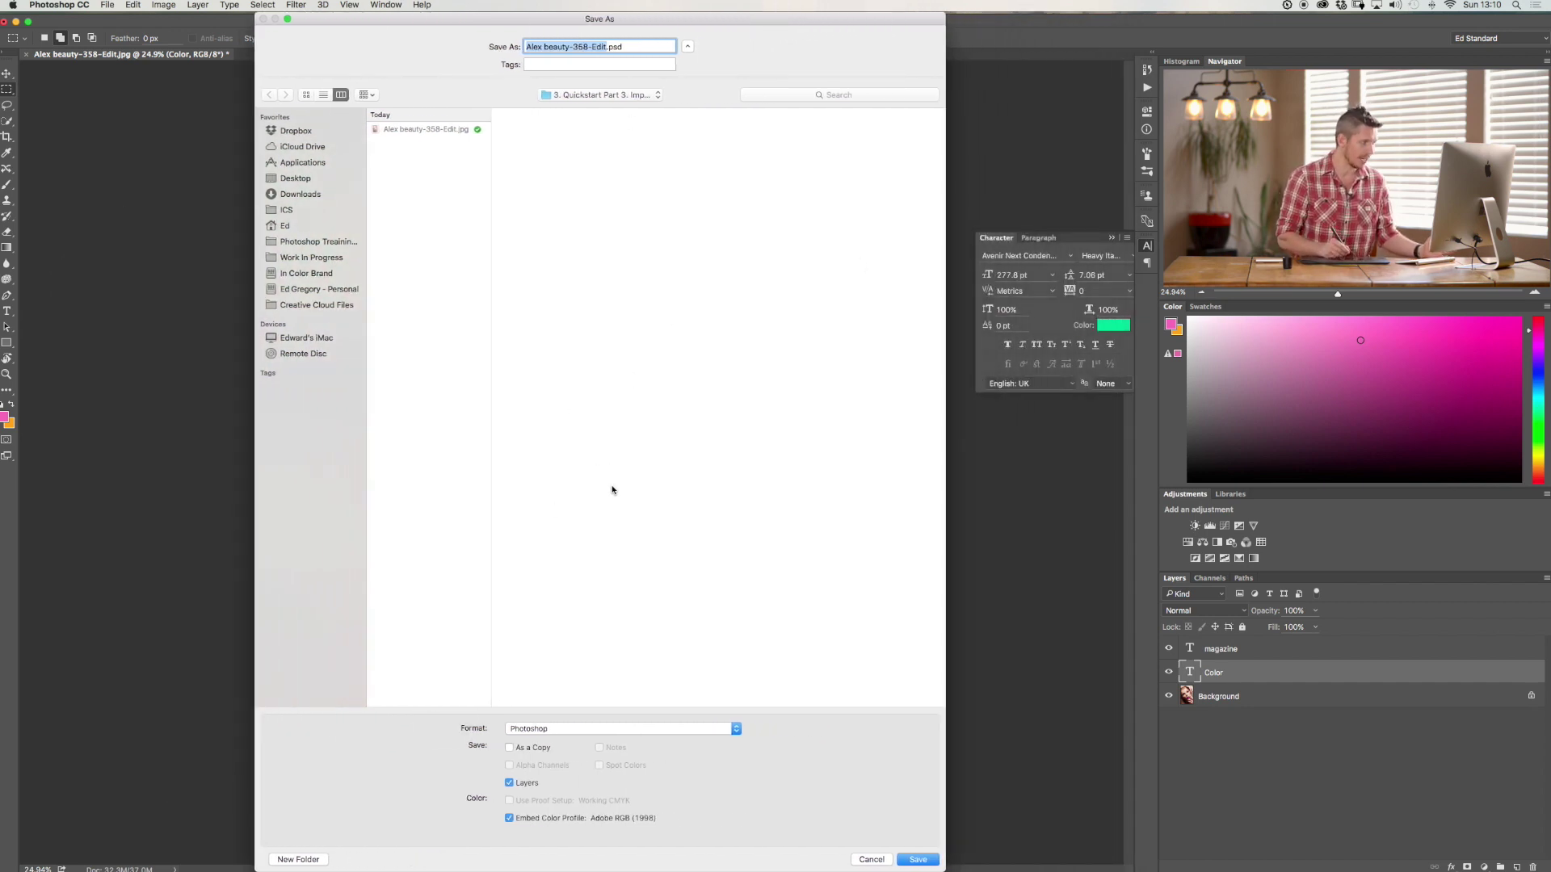
{"action": "left_click", "coordinate": [644, 729]}
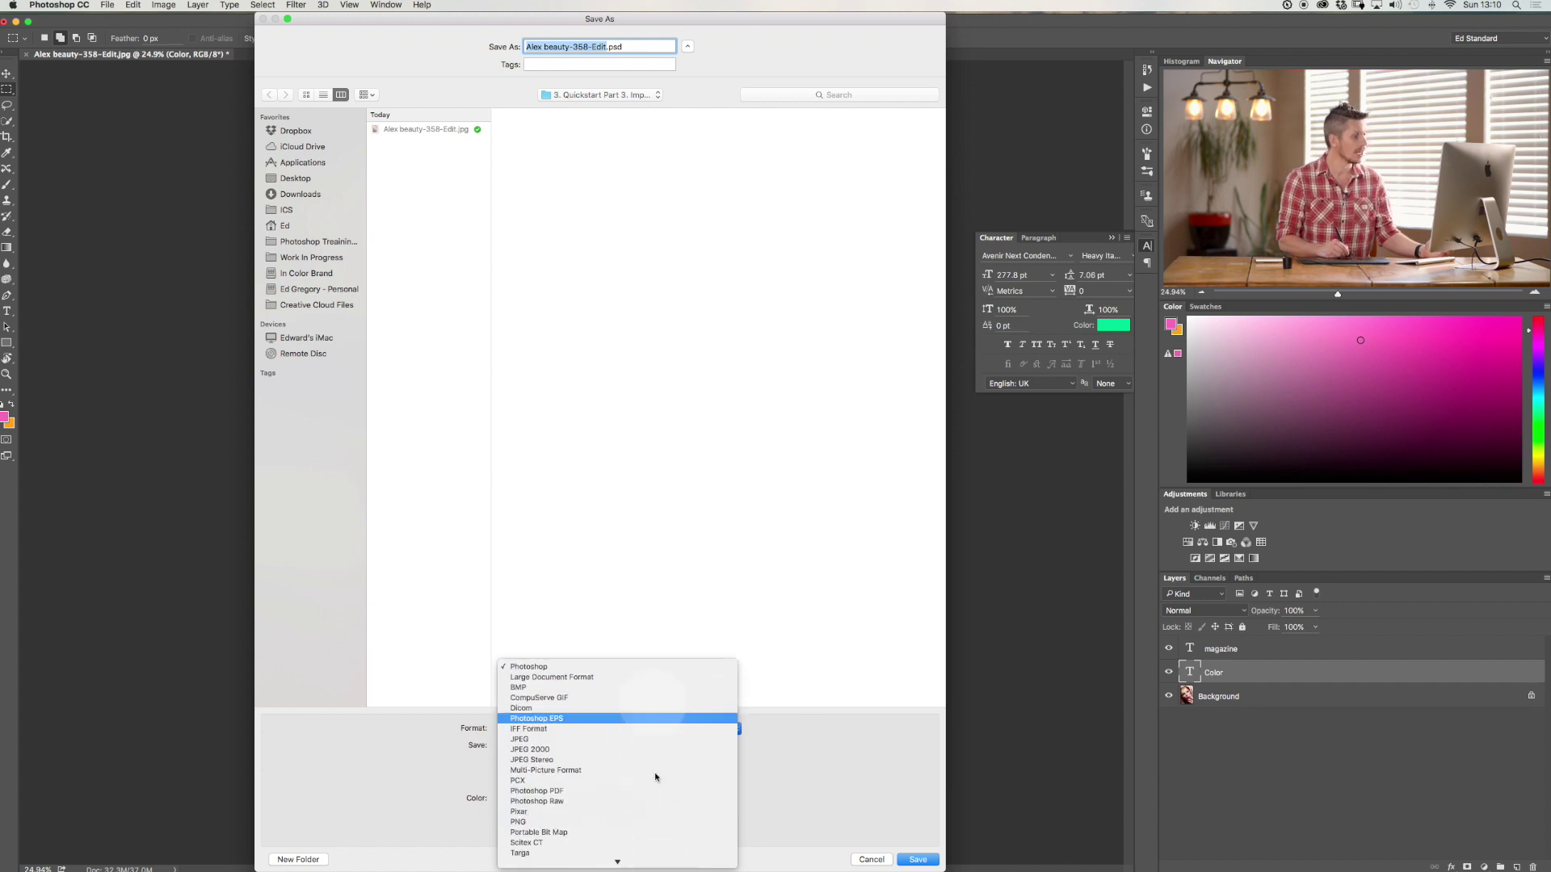
{"action": "left_click", "coordinate": [871, 859]}
{"action": "left_click", "coordinate": [871, 860]}
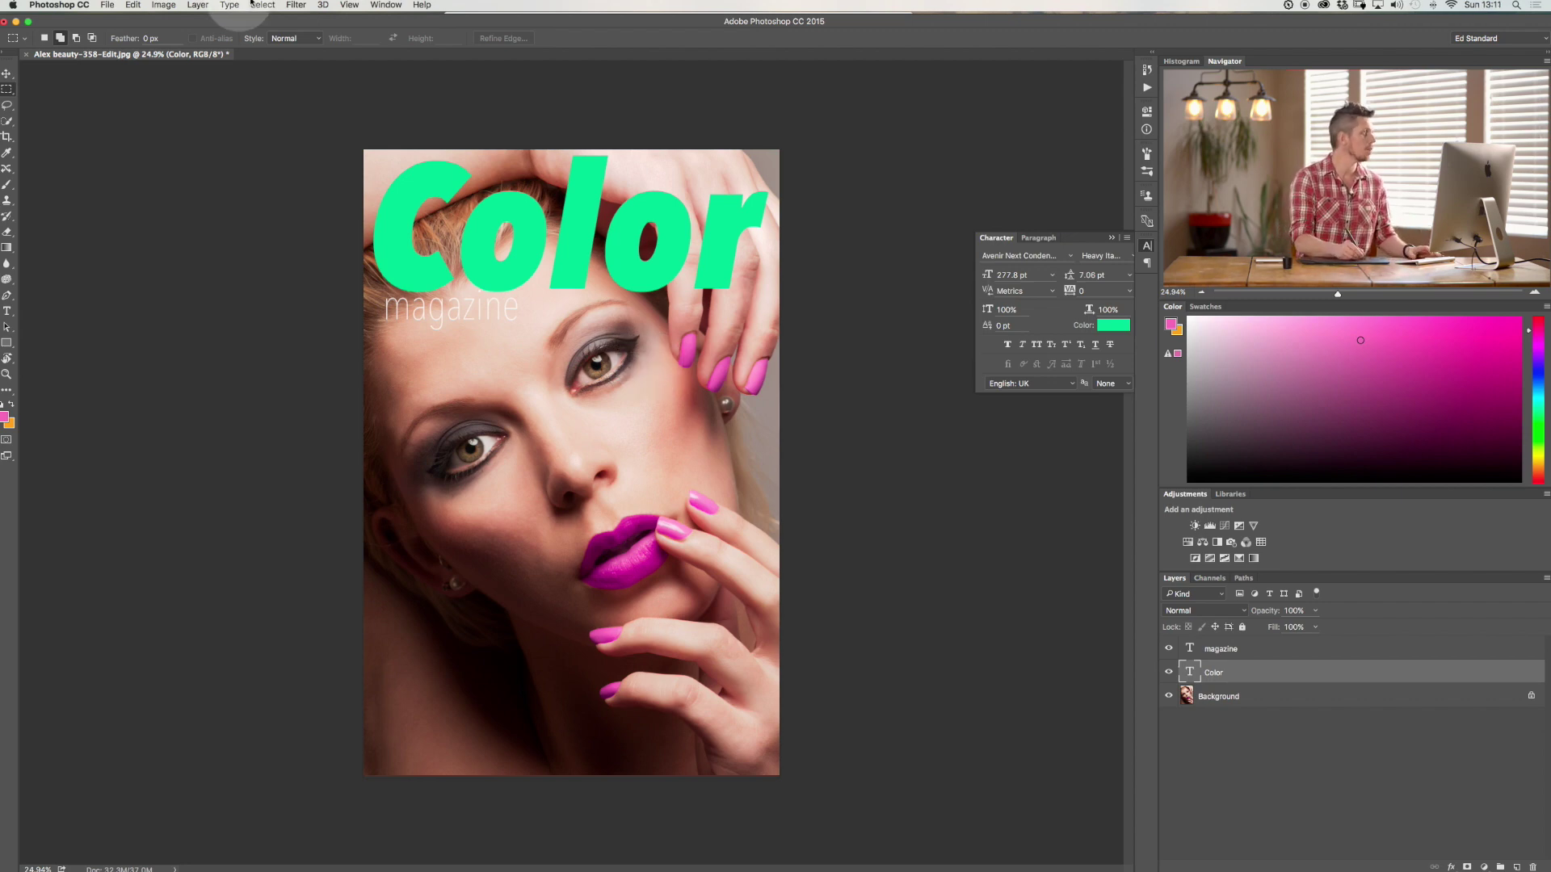
Step: Save a copy as Color Magazine.jpg in JPEG format at quality 12 Maximum
{"action": "left_click", "coordinate": [107, 5]}
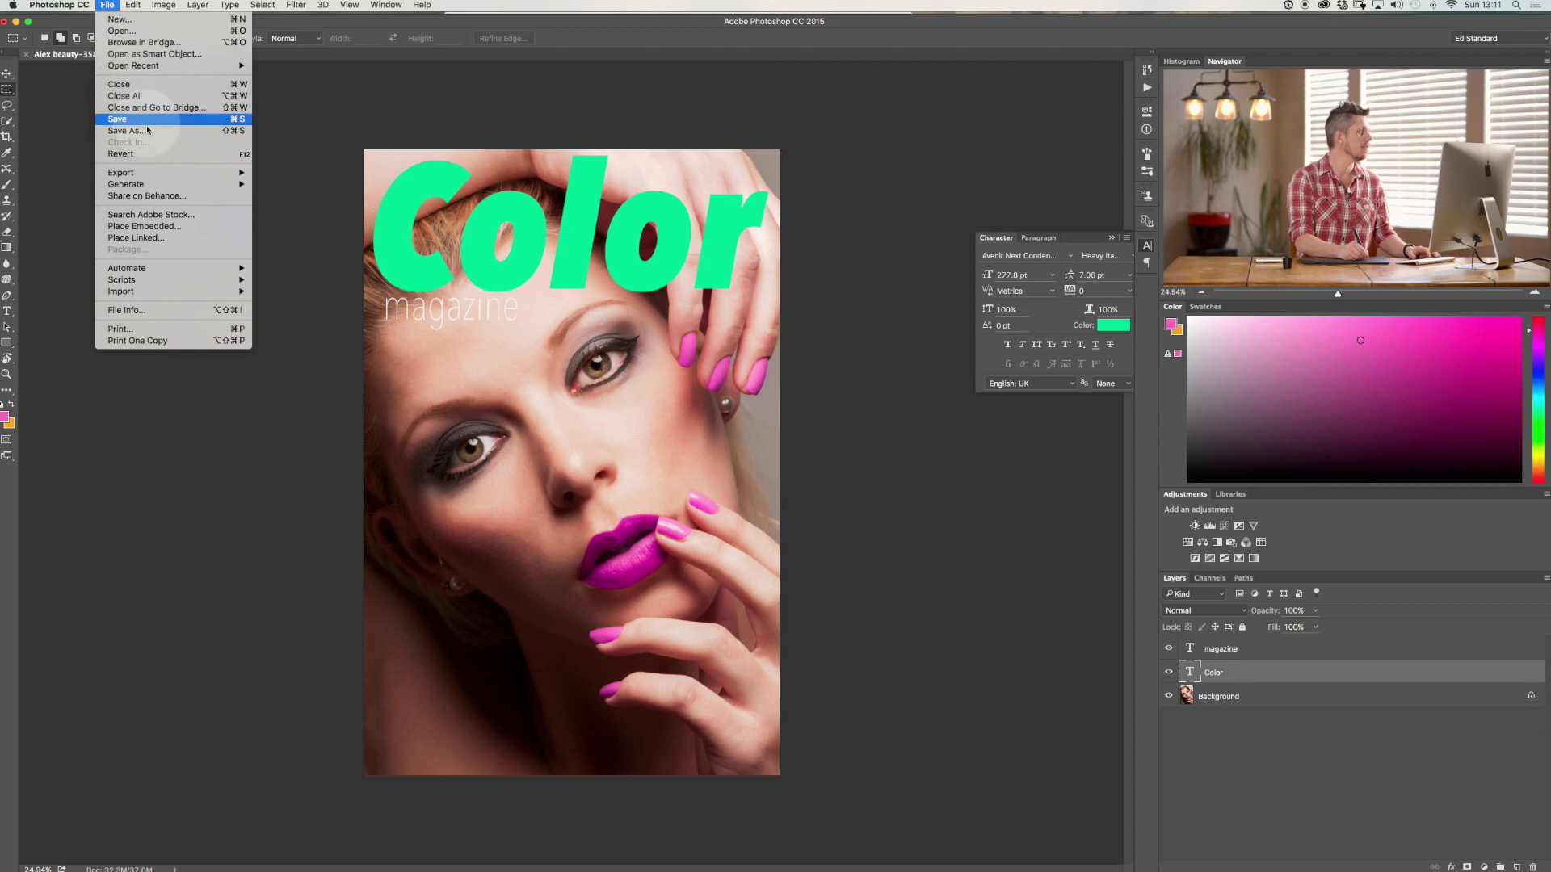
{"action": "left_click", "coordinate": [127, 130]}
{"action": "left_click", "coordinate": [699, 728]}
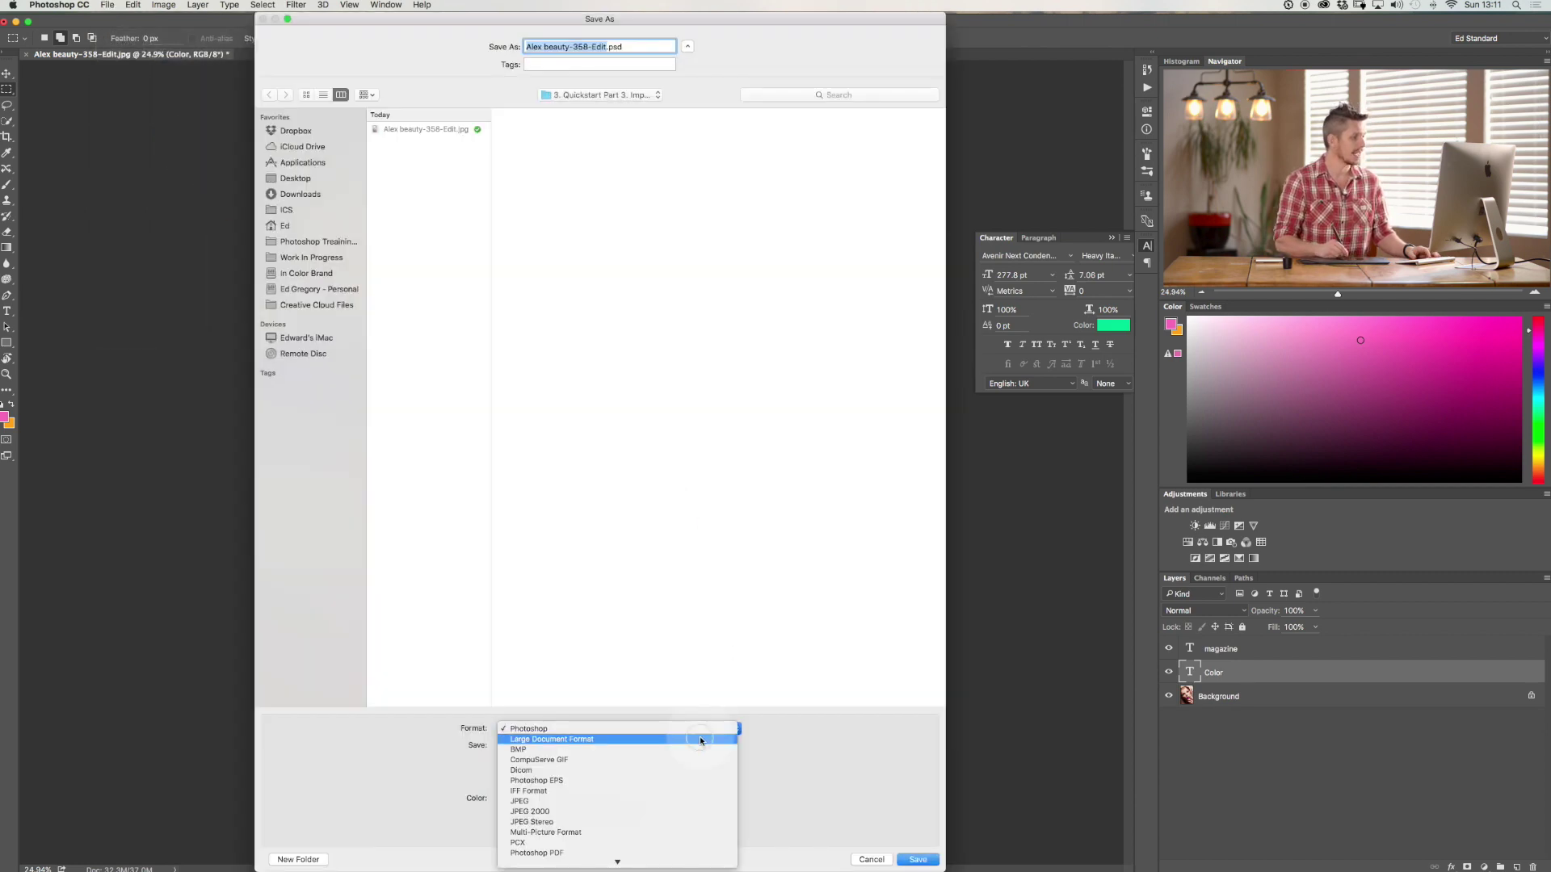
{"action": "left_click", "coordinate": [703, 797]}
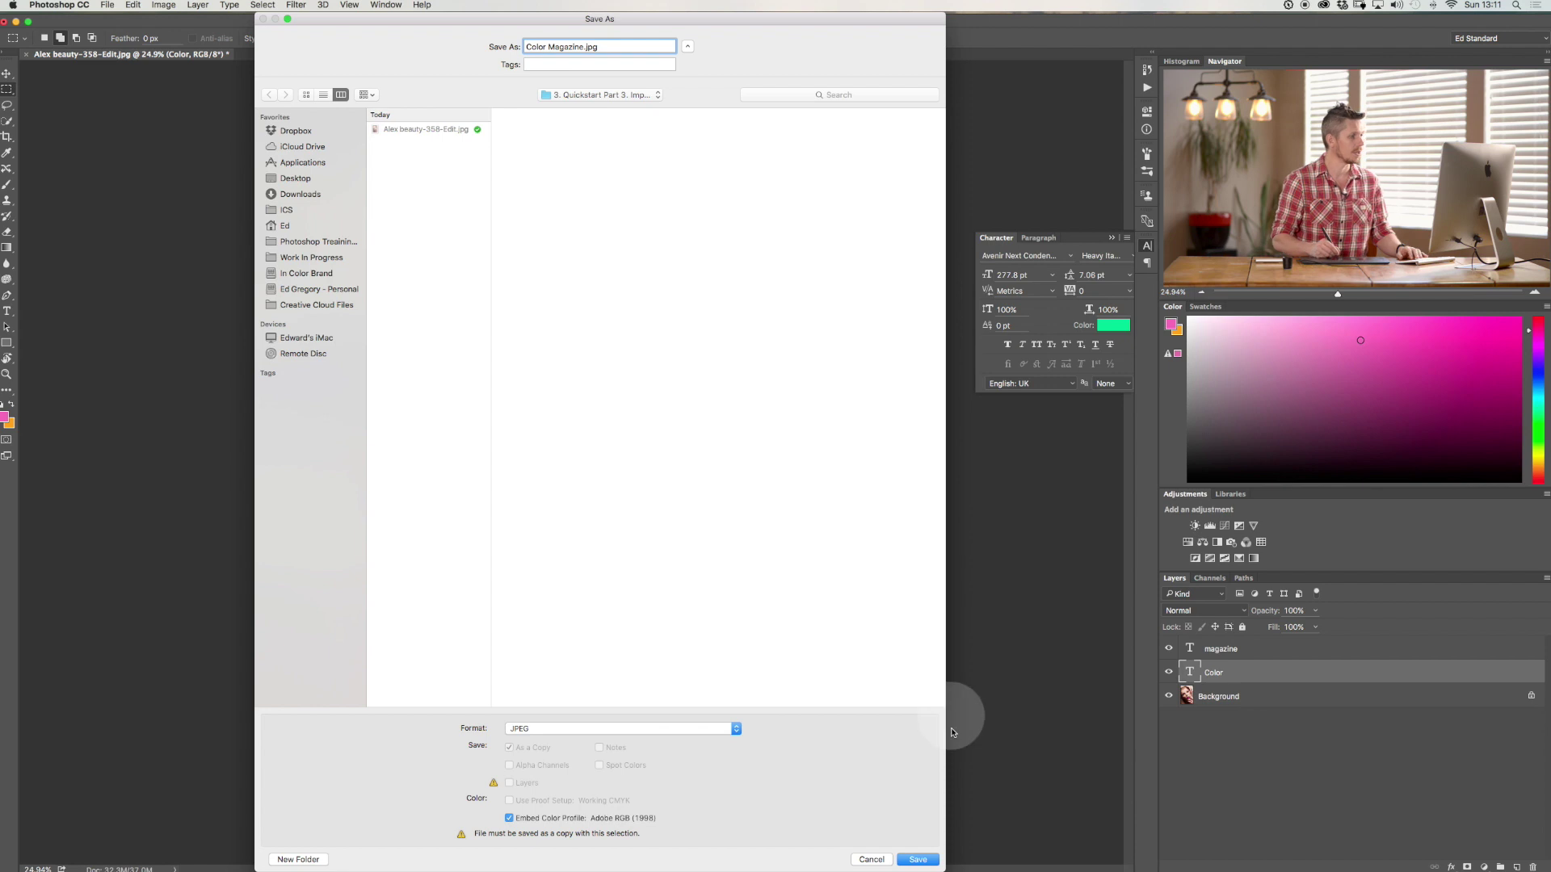
{"action": "left_click", "coordinate": [918, 859]}
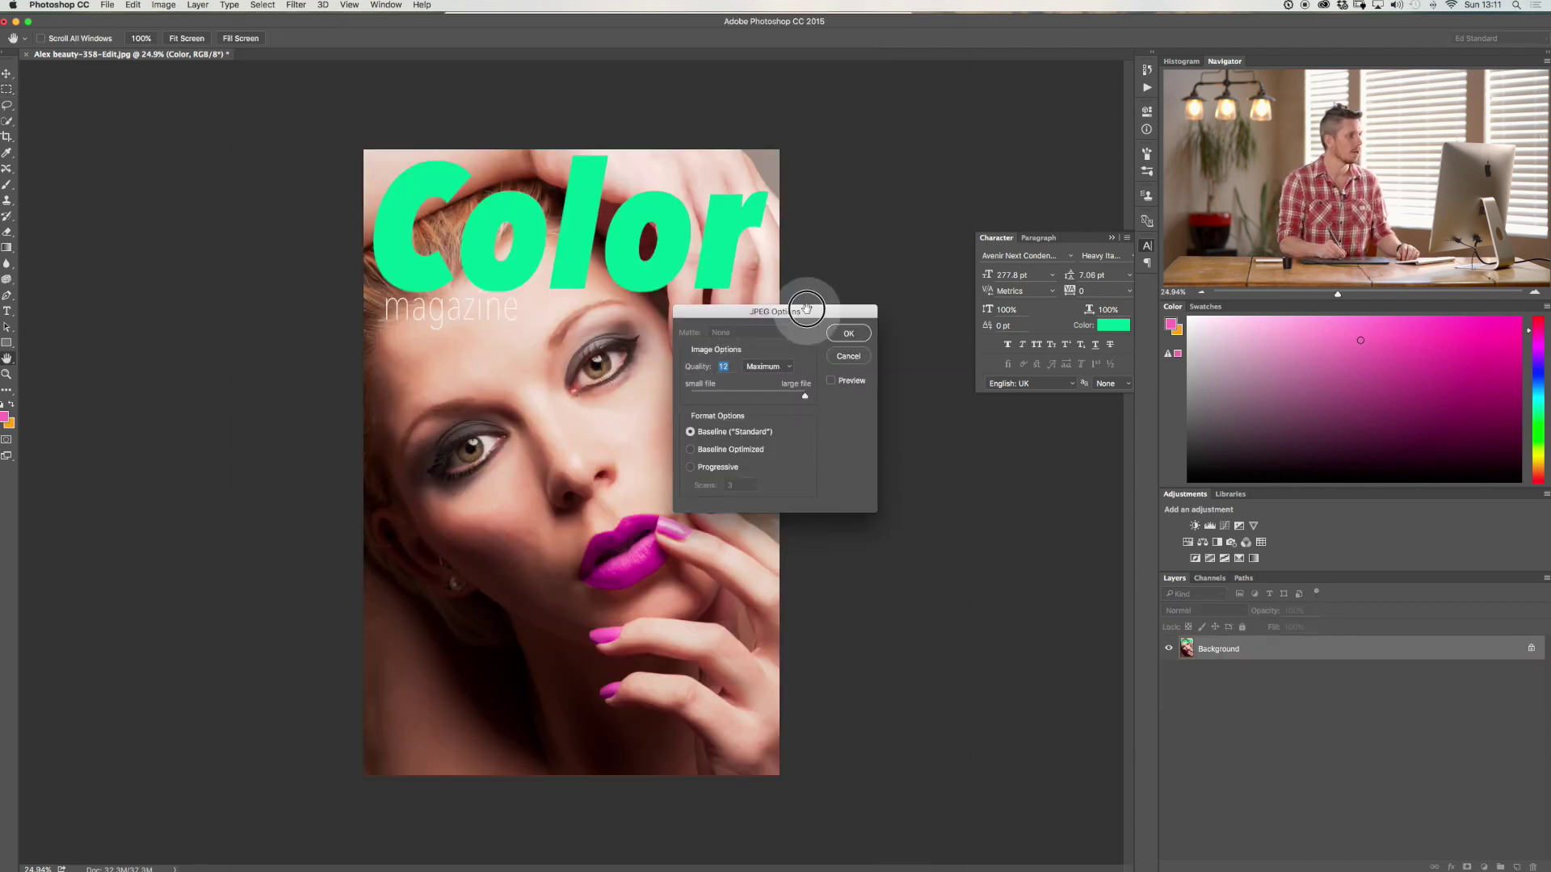
{"action": "left_click_drag", "start_coordinate": [800, 311], "coordinate": [634, 277]}
{"action": "left_click", "coordinate": [685, 310]}
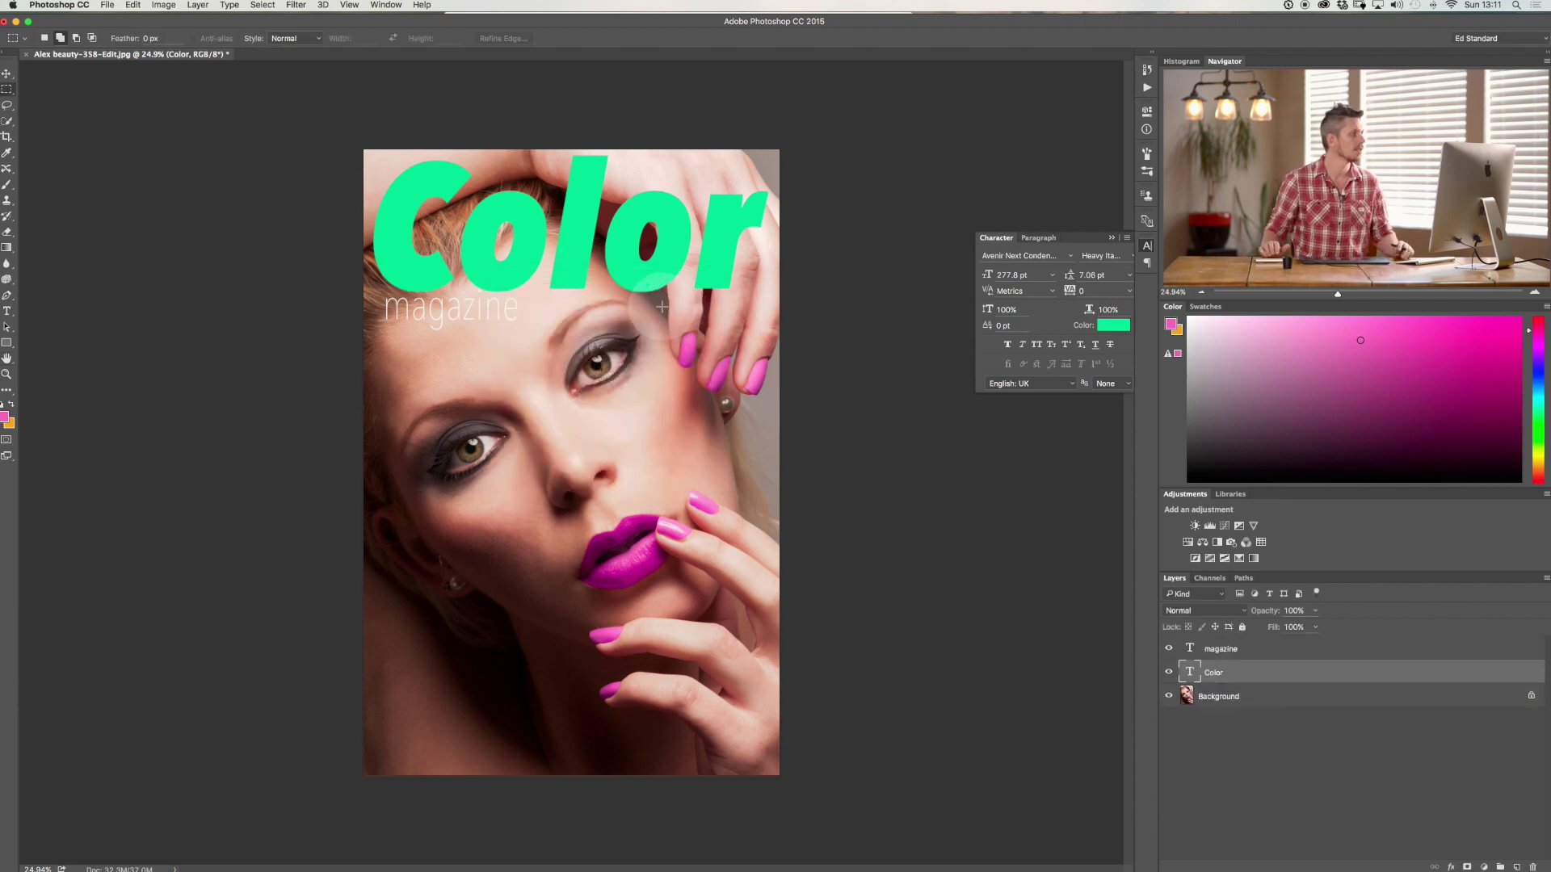
Step: In Finder, check Color Magazine.jpg's preview and 5.8 MB size, then return to Photoshop
{"action": "key", "text": "ctrl+Up"}
{"action": "left_click", "coordinate": [245, 158]}
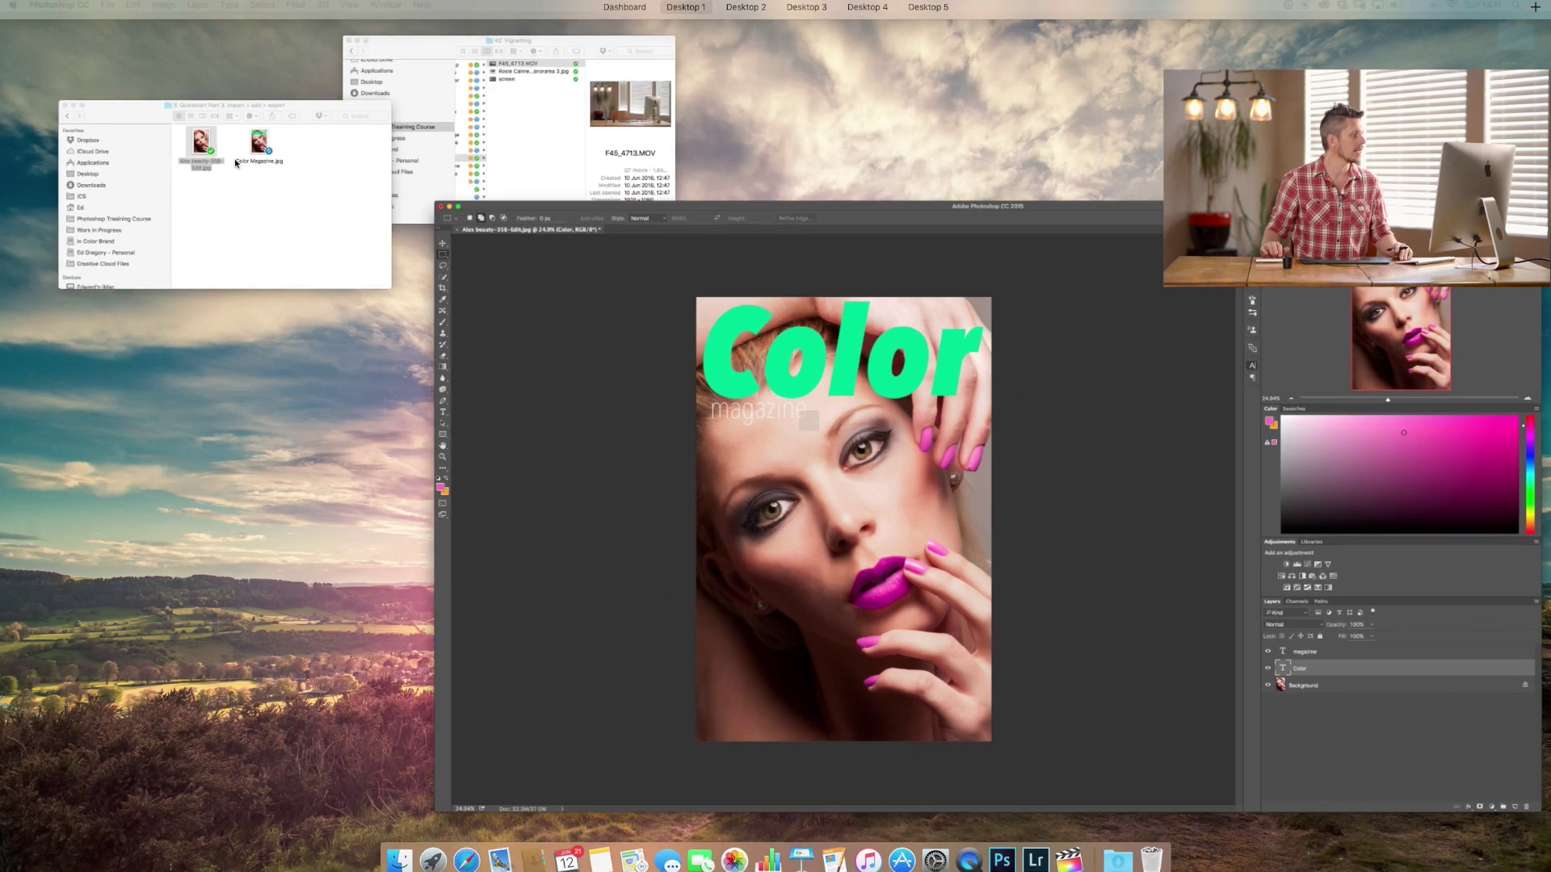
{"action": "left_click", "coordinate": [714, 150]}
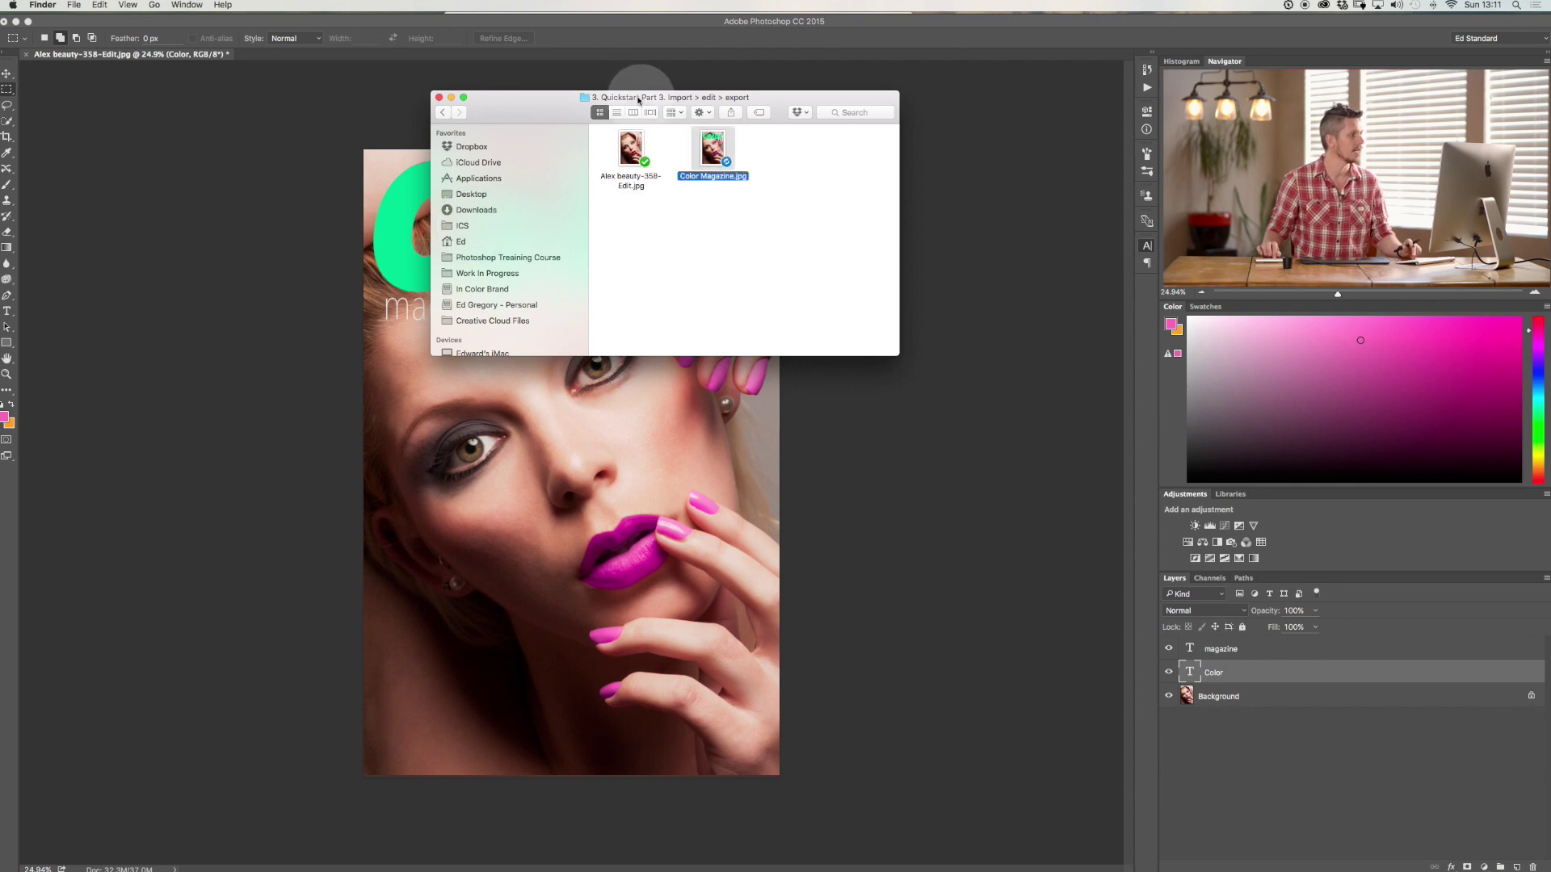
{"action": "left_click", "coordinate": [616, 113]}
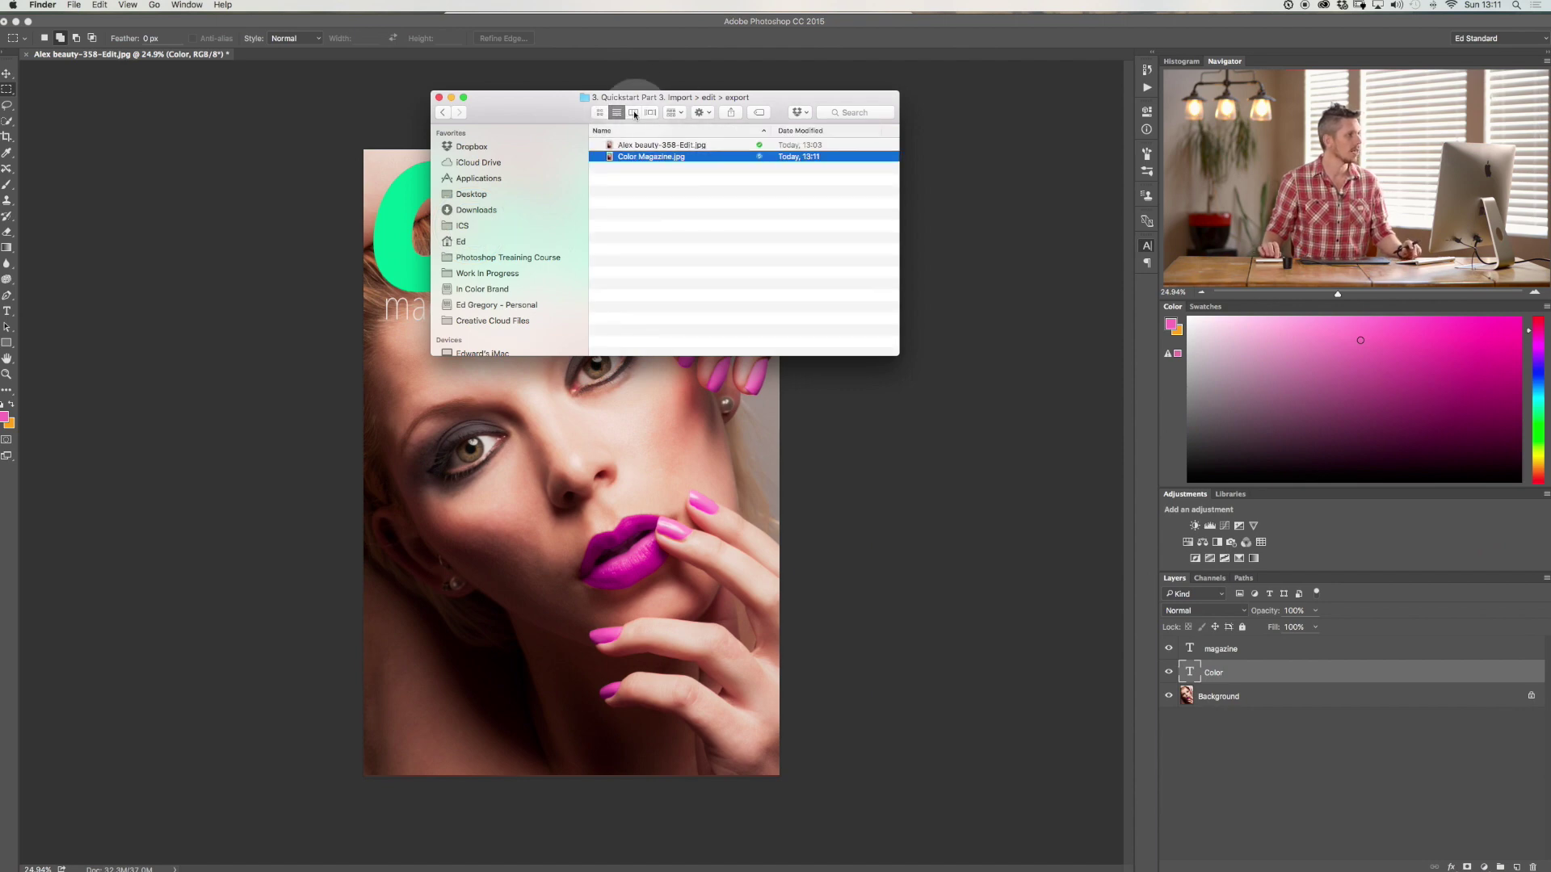
{"action": "left_click", "coordinate": [633, 114]}
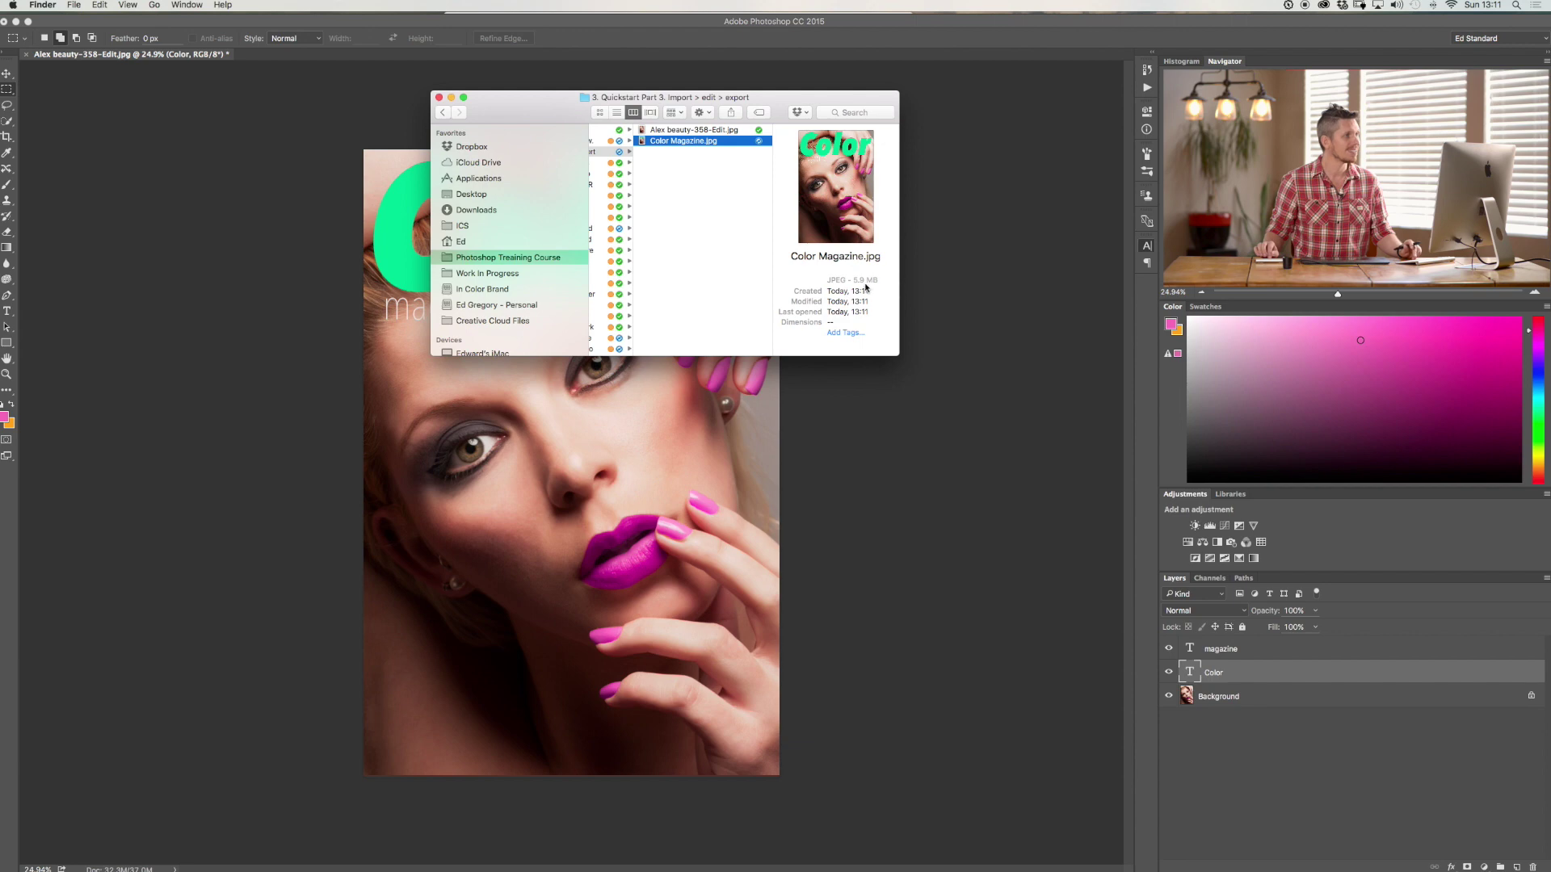
{"action": "left_click", "coordinate": [1035, 226]}
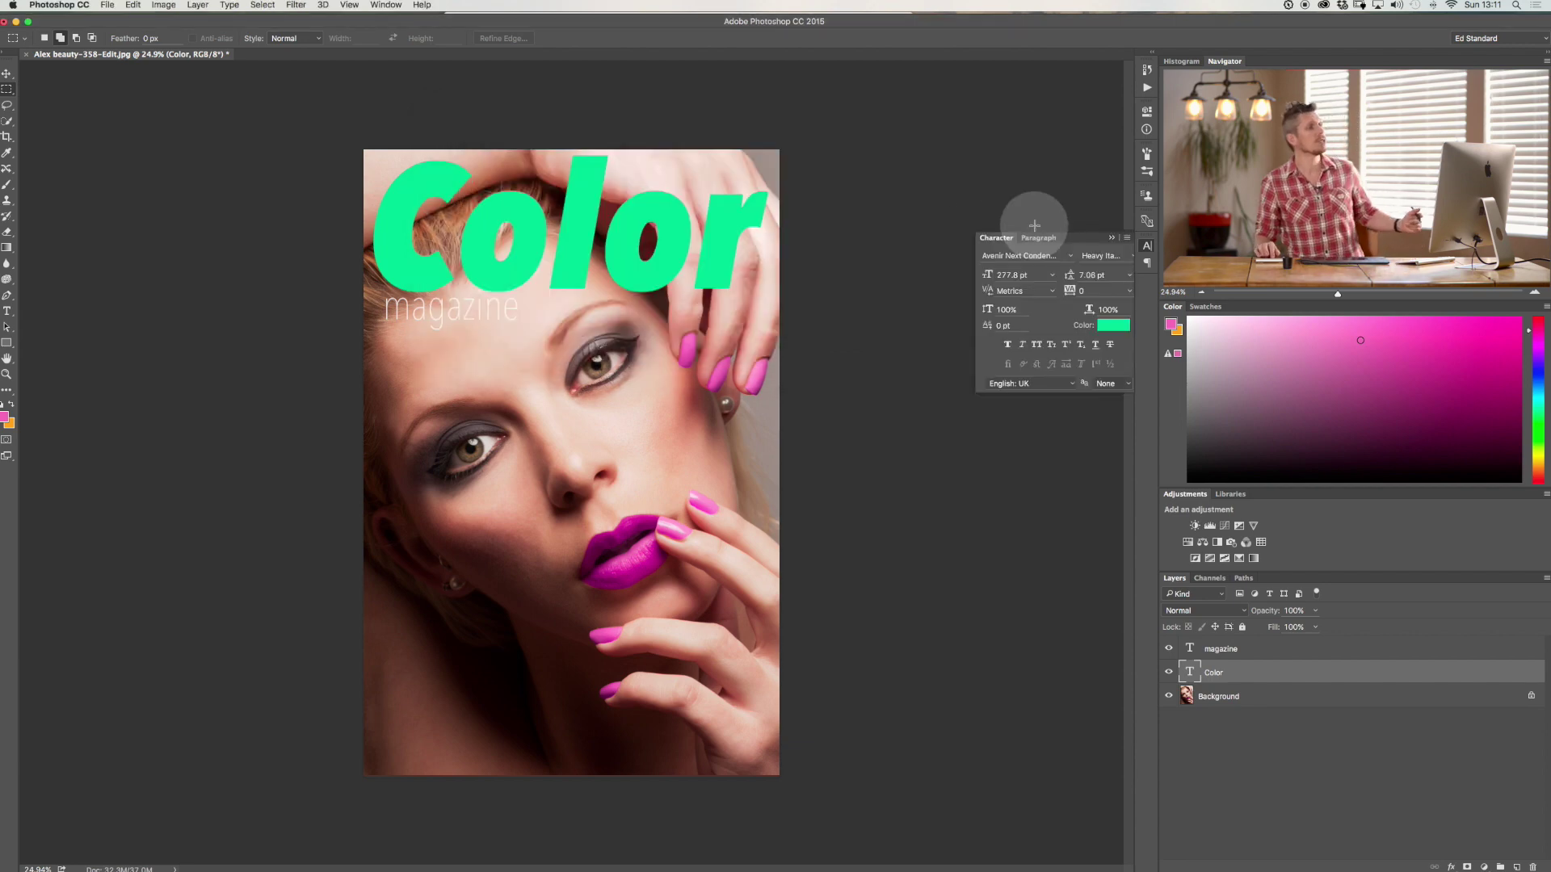
Step: Open the Save for Web (Legacy) export dialog via File > Export
{"action": "left_click", "coordinate": [1114, 240]}
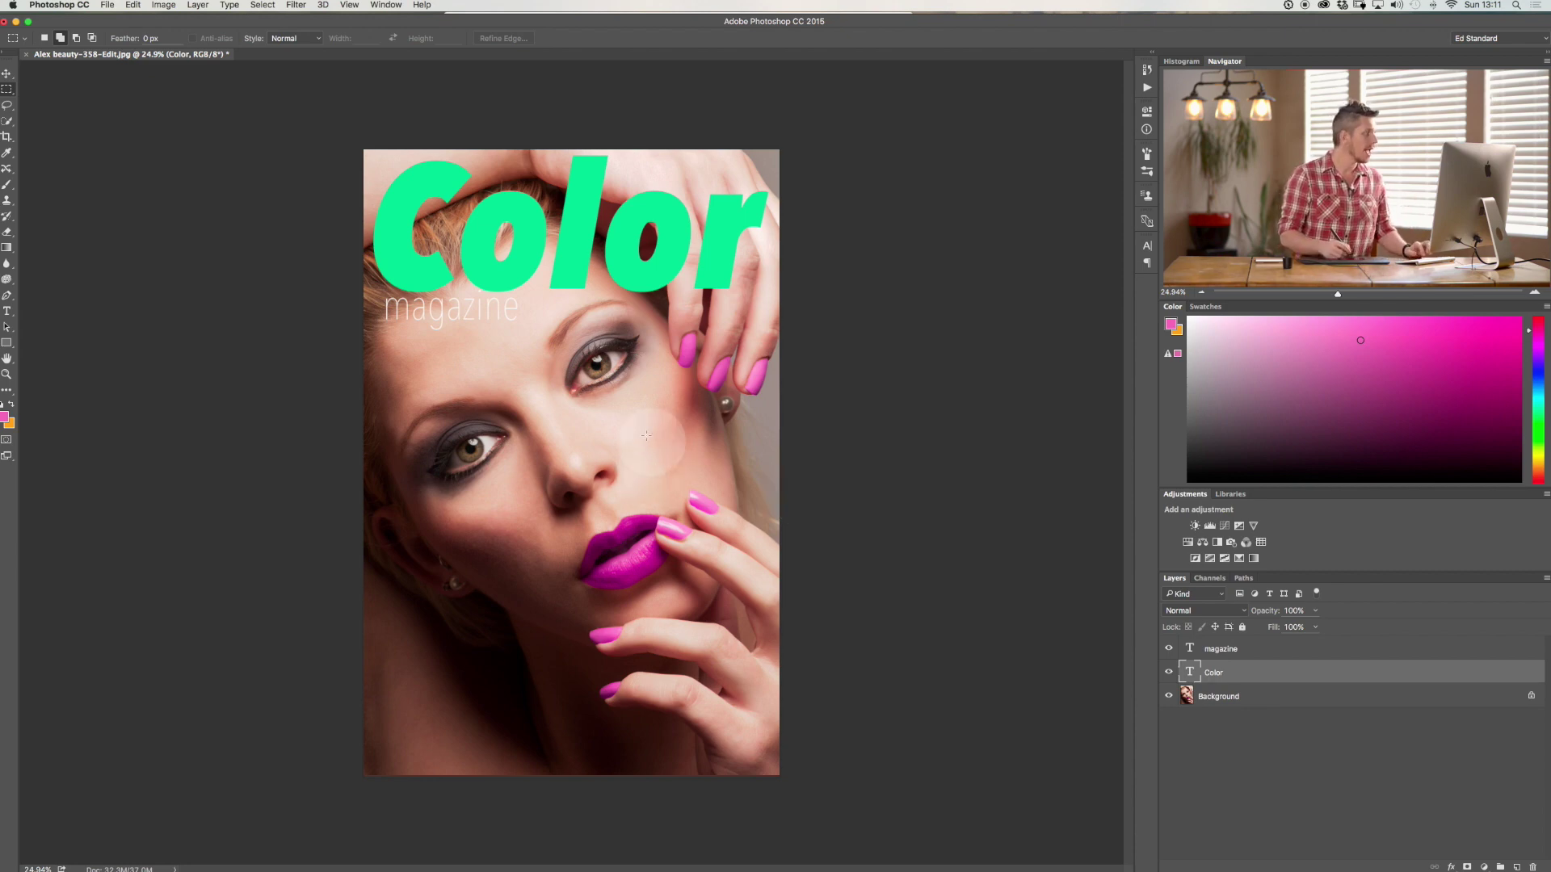
{"action": "left_click", "coordinate": [106, 5]}
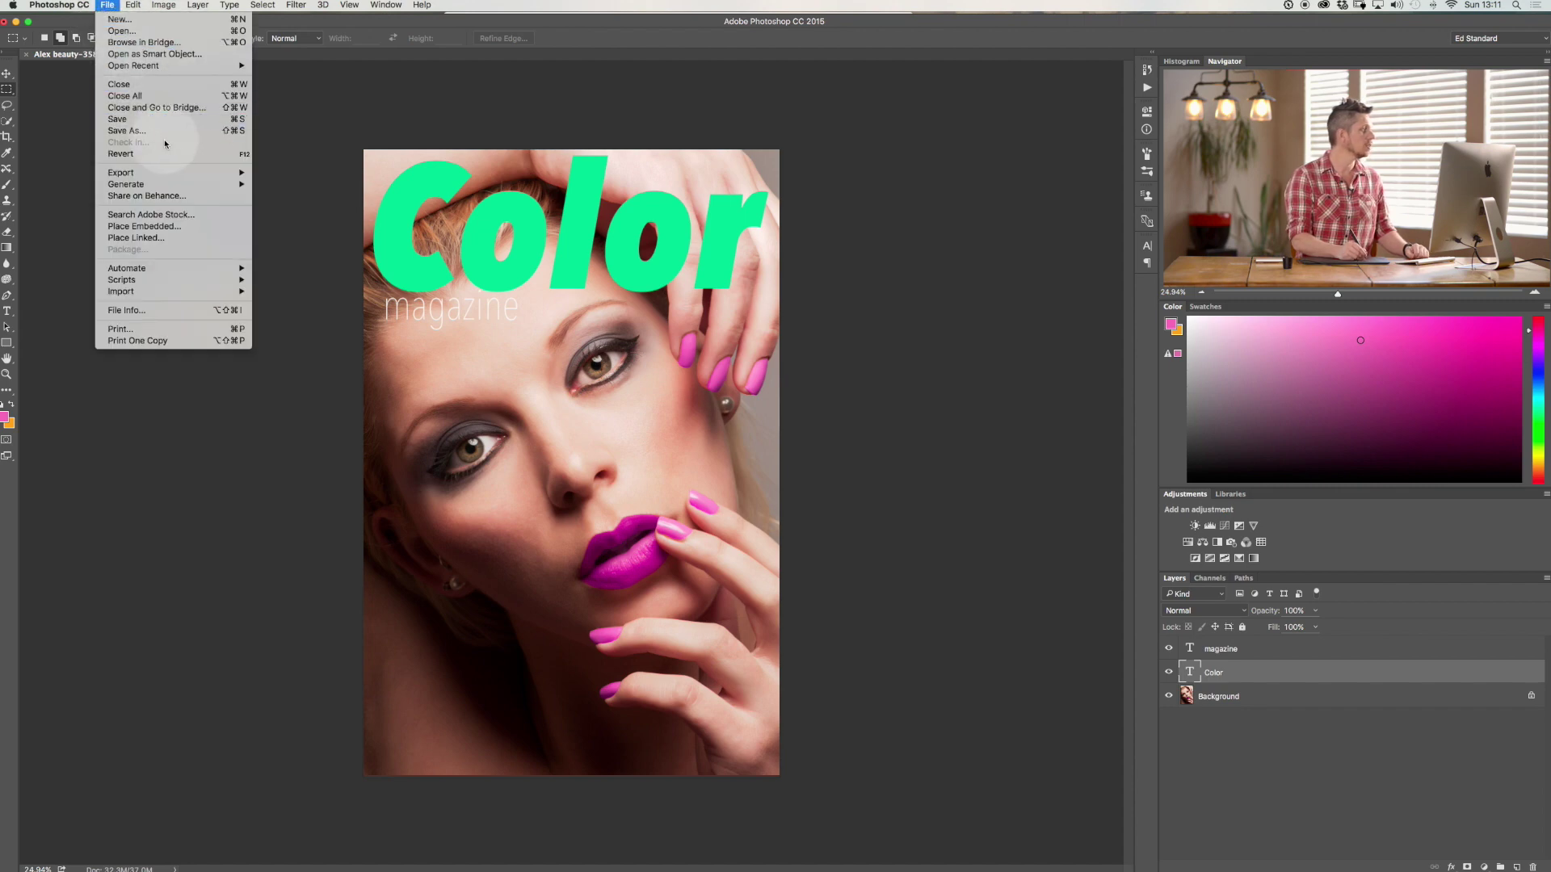
{"action": "left_click", "coordinate": [229, 176]}
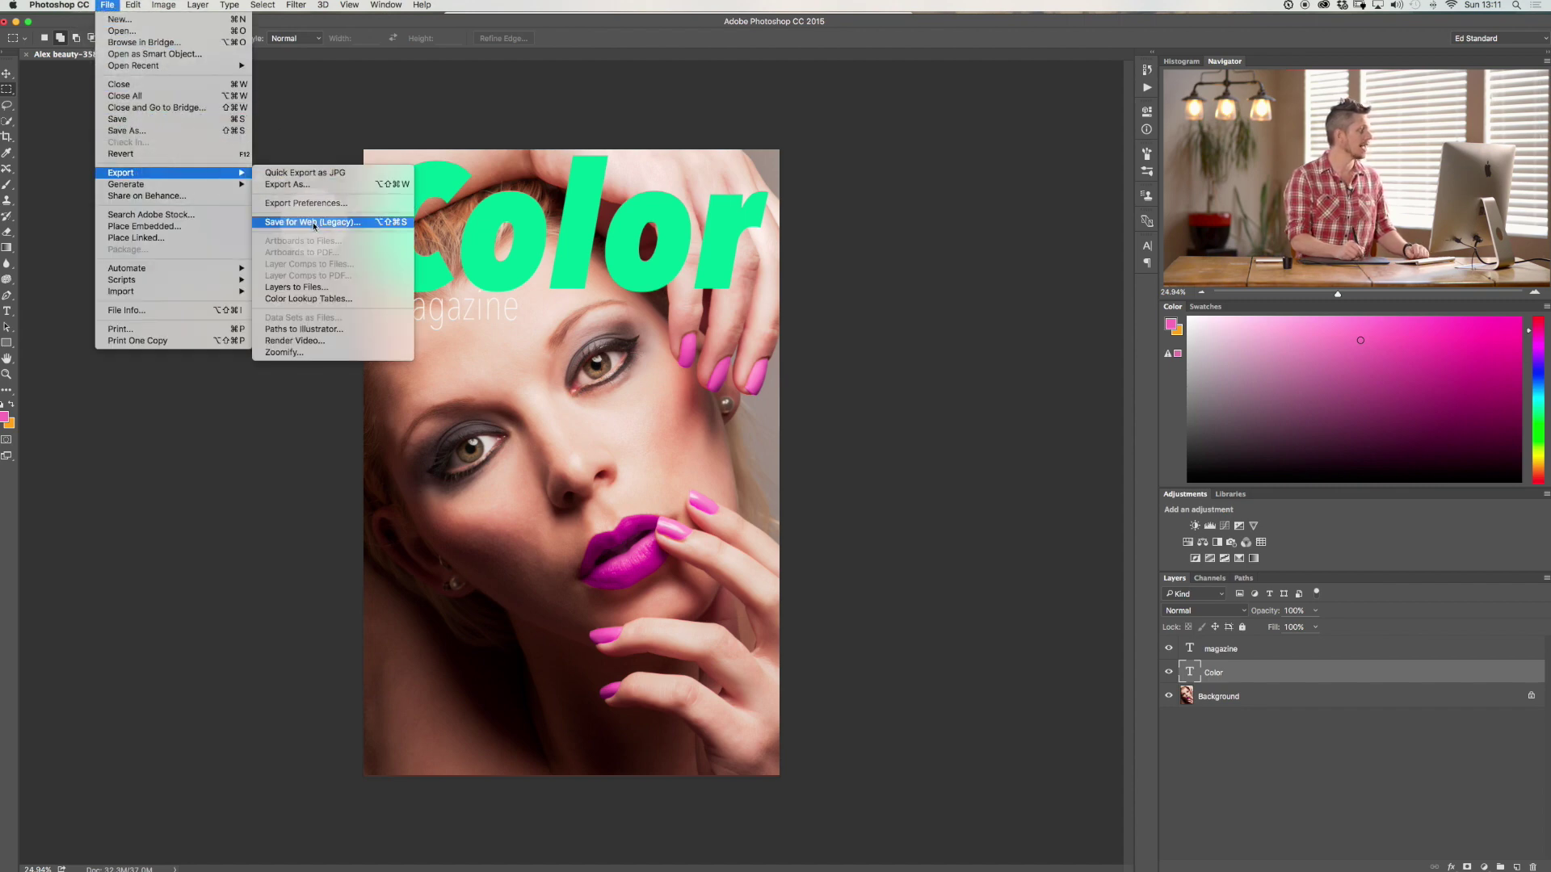
{"action": "left_click", "coordinate": [255, 406]}
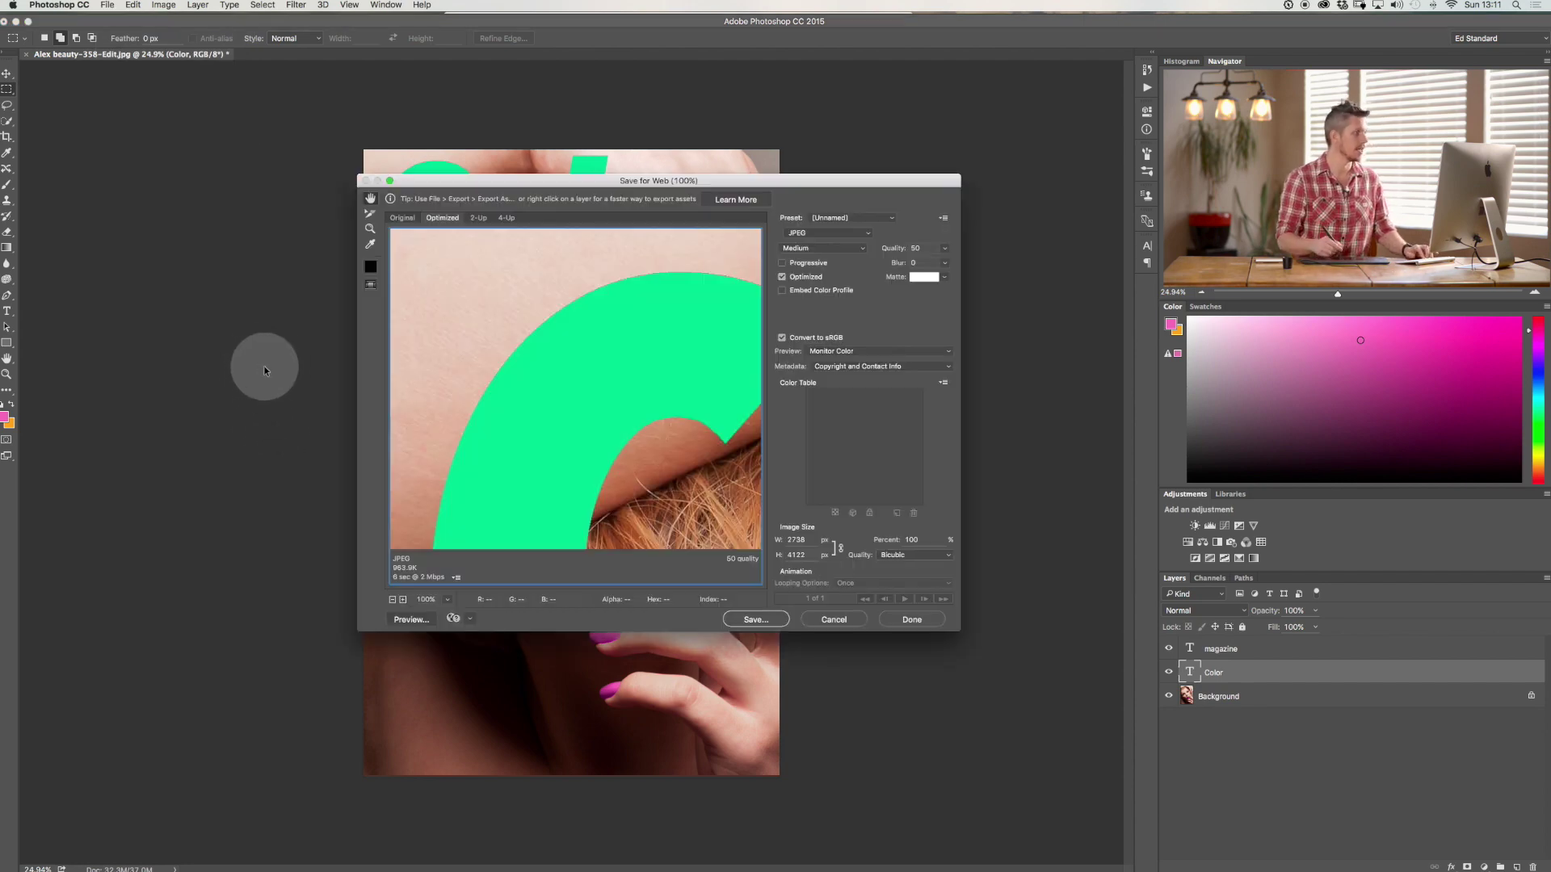
{"action": "left_click_drag", "start_coordinate": [799, 185], "coordinate": [710, 142]}
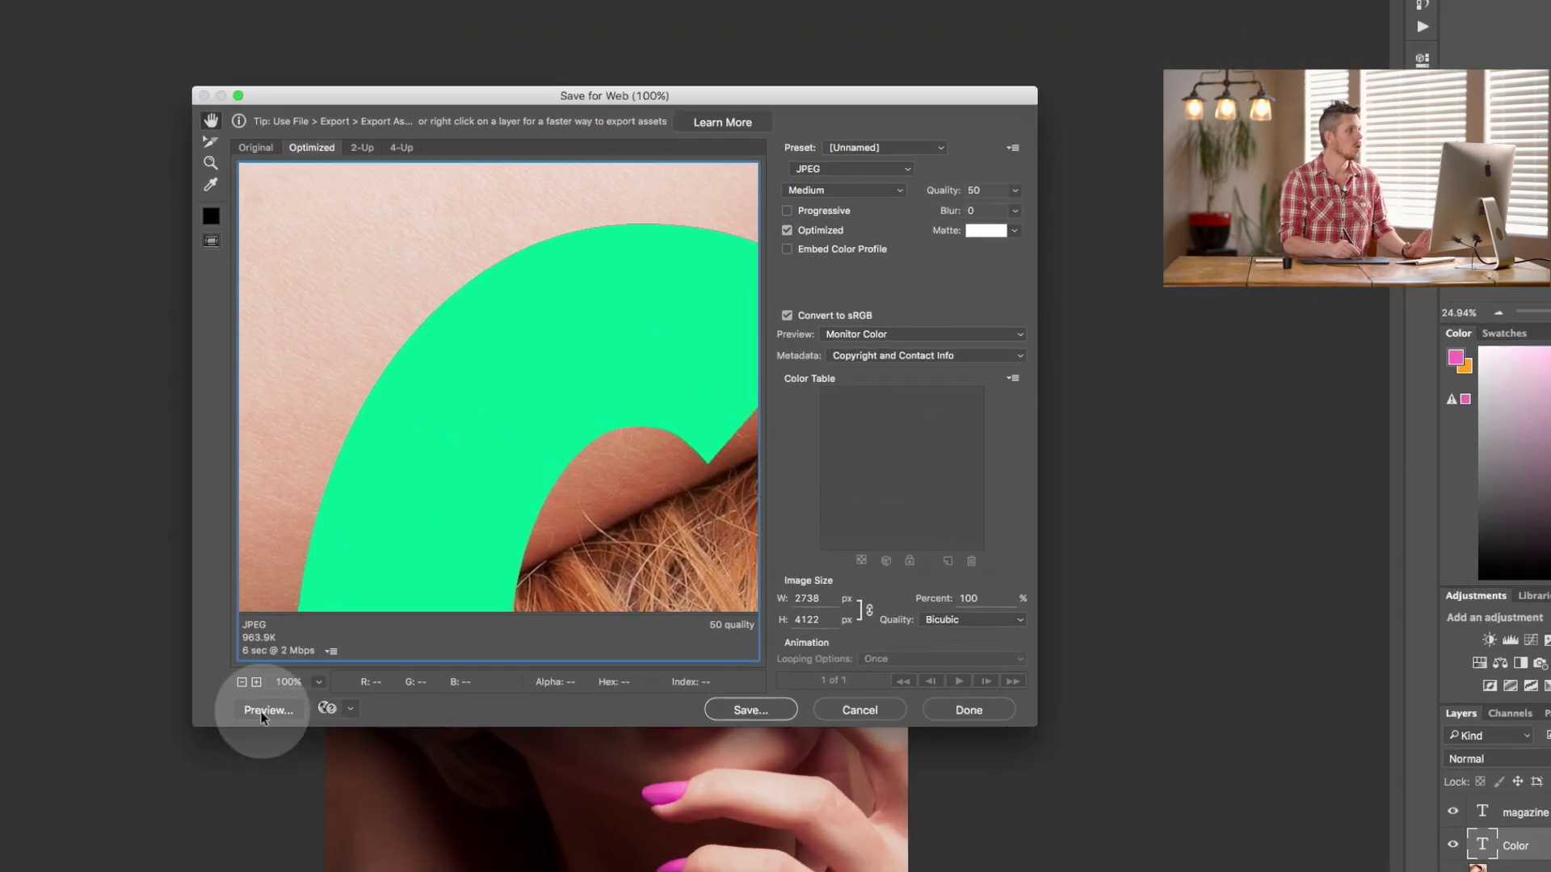
Step: Keep JPEG and set quality to 80 (Very High), cutting the estimate to 2.714M
{"action": "left_click", "coordinate": [881, 167]}
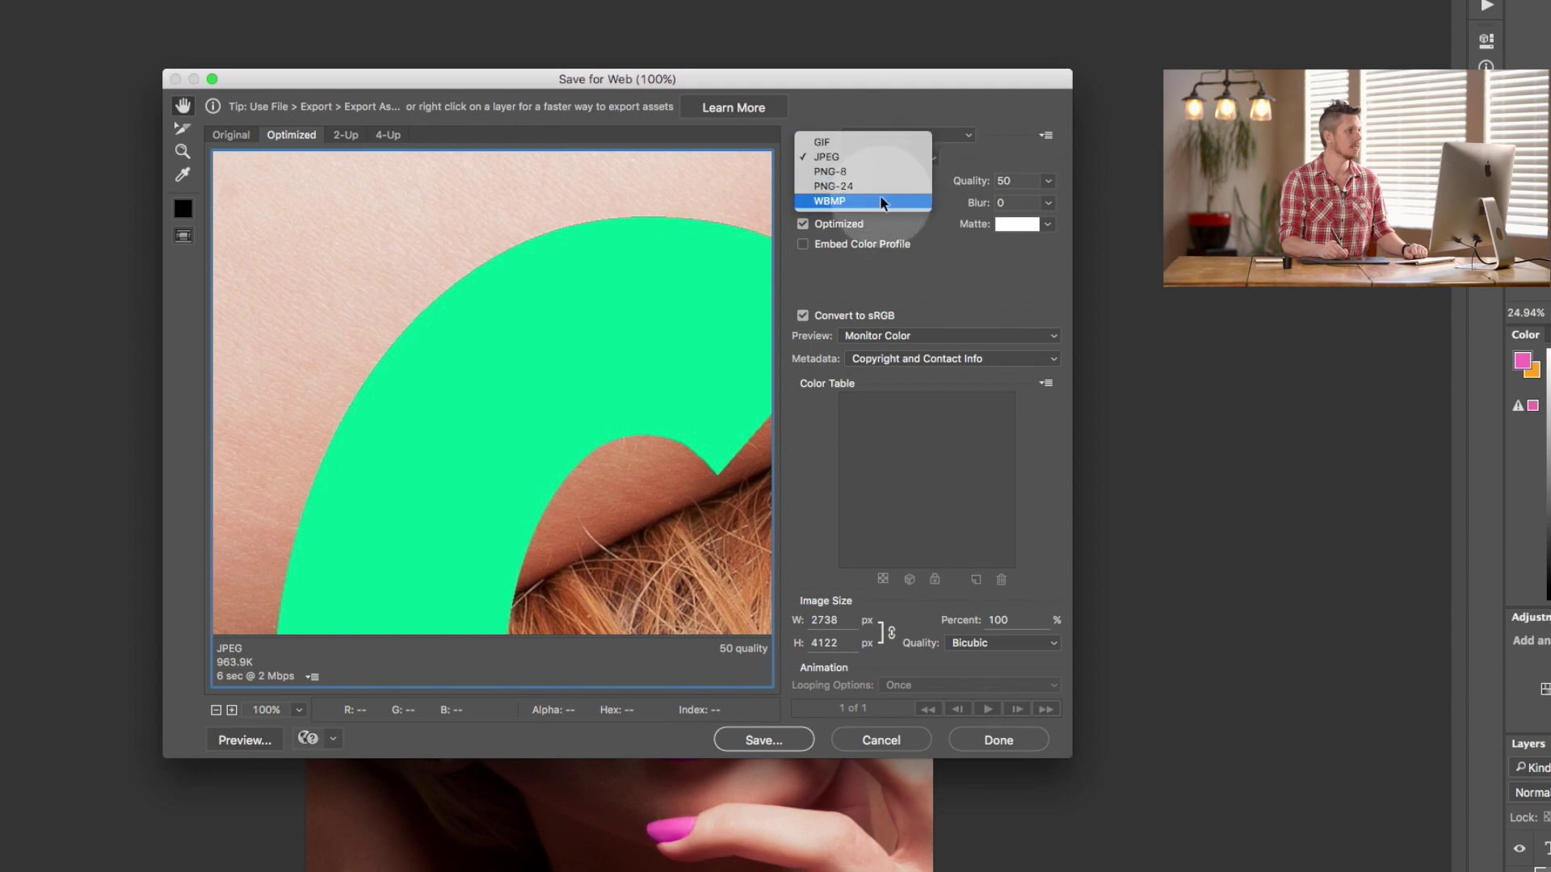
{"action": "left_click", "coordinate": [889, 157]}
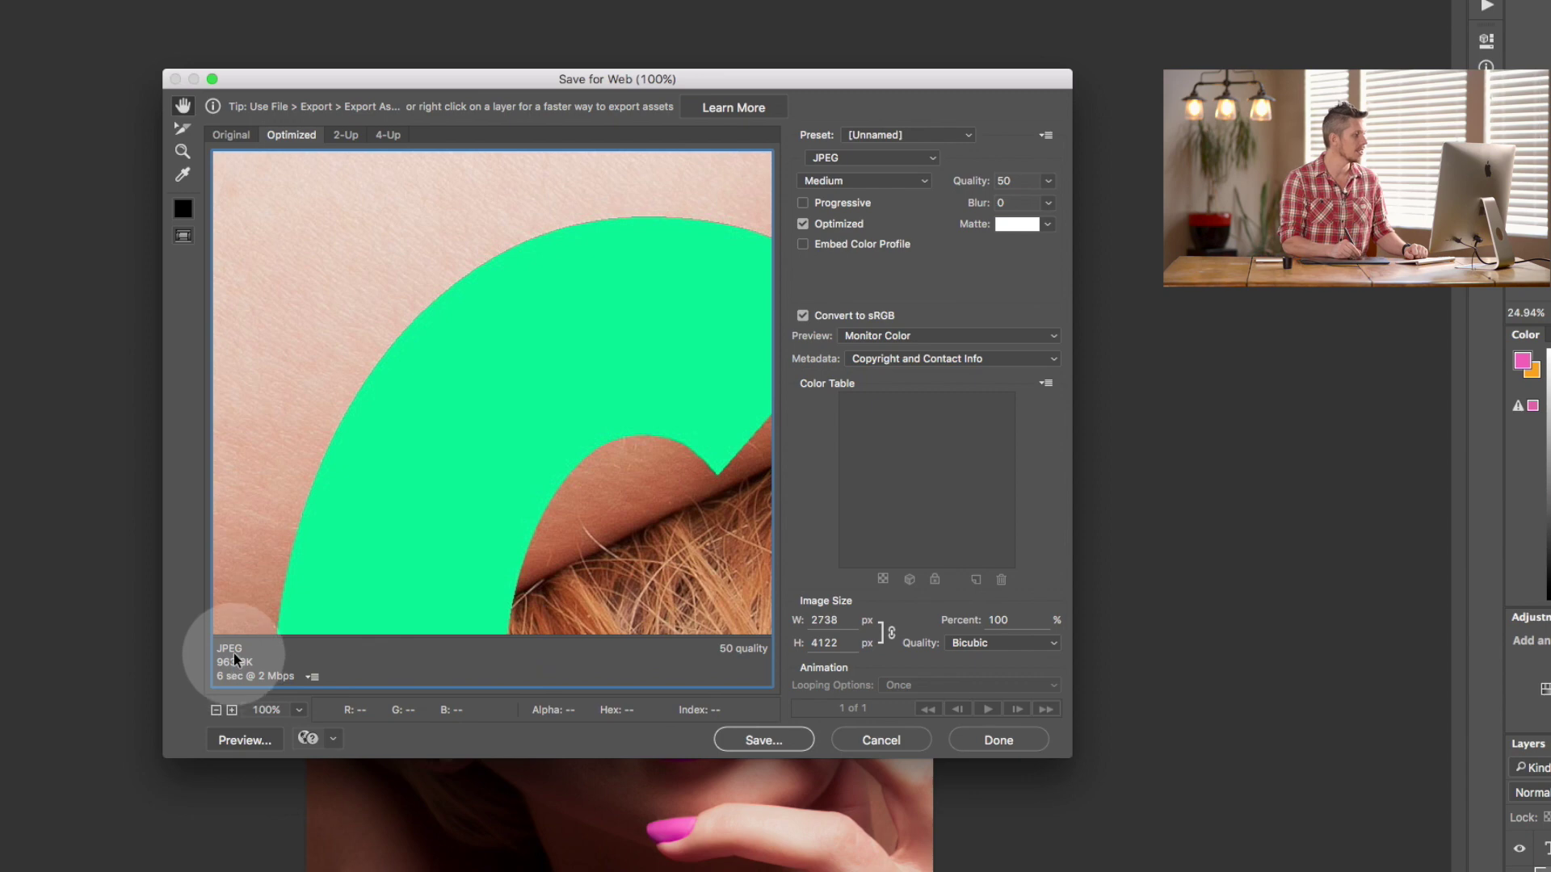
{"action": "left_click", "coordinate": [1048, 181]}
{"action": "left_click_drag", "start_coordinate": [1001, 204], "coordinate": [1078, 212]}
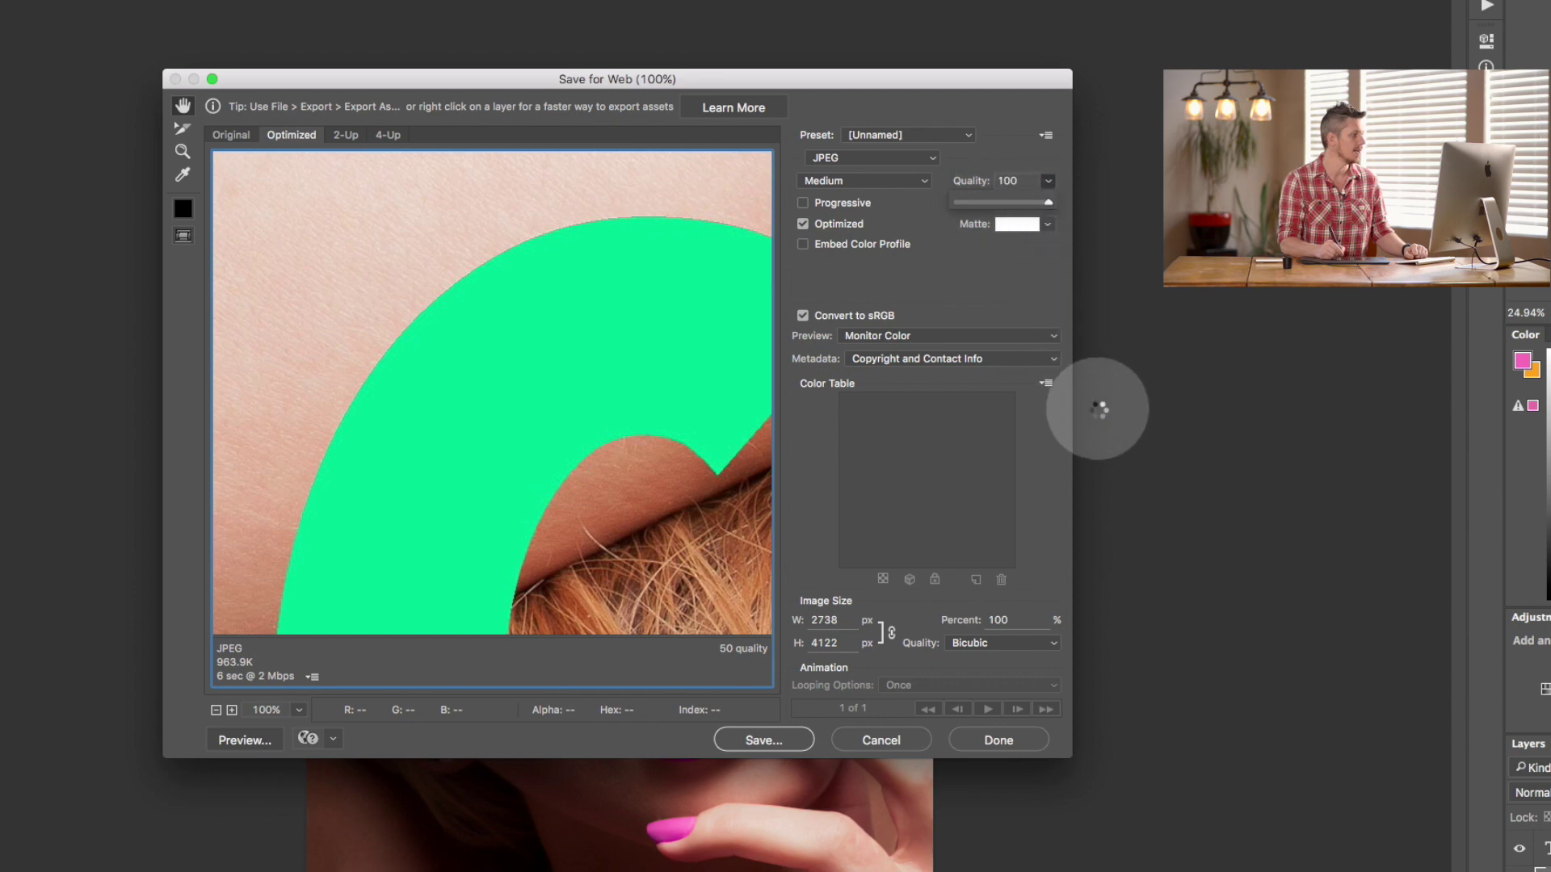
{"action": "left_click", "coordinate": [1007, 181]}
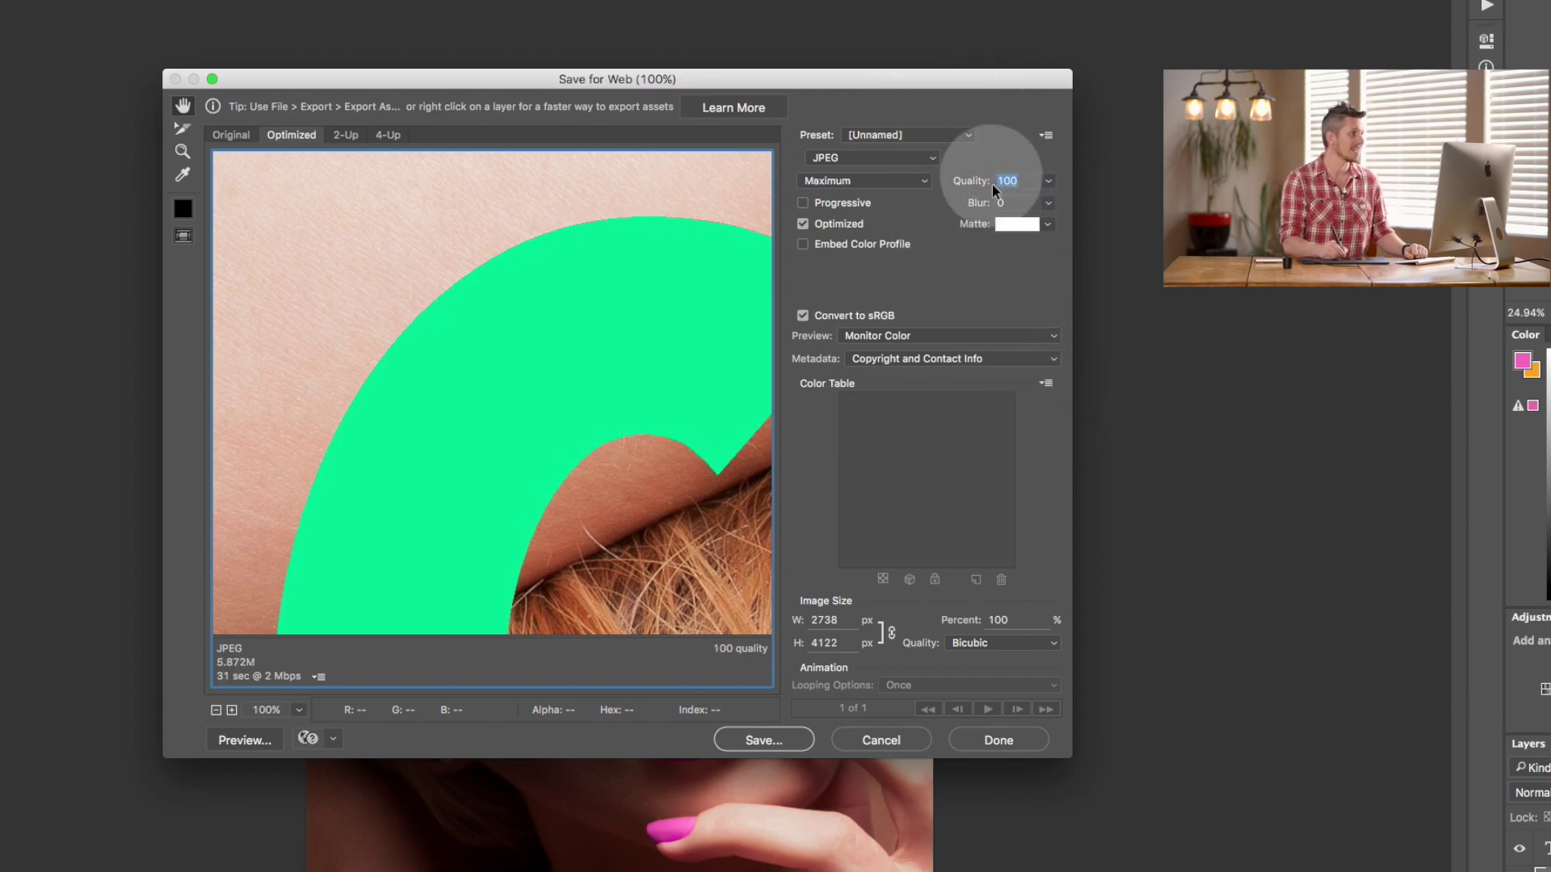
{"action": "left_click", "coordinate": [1048, 181]}
{"action": "left_click", "coordinate": [1034, 204]}
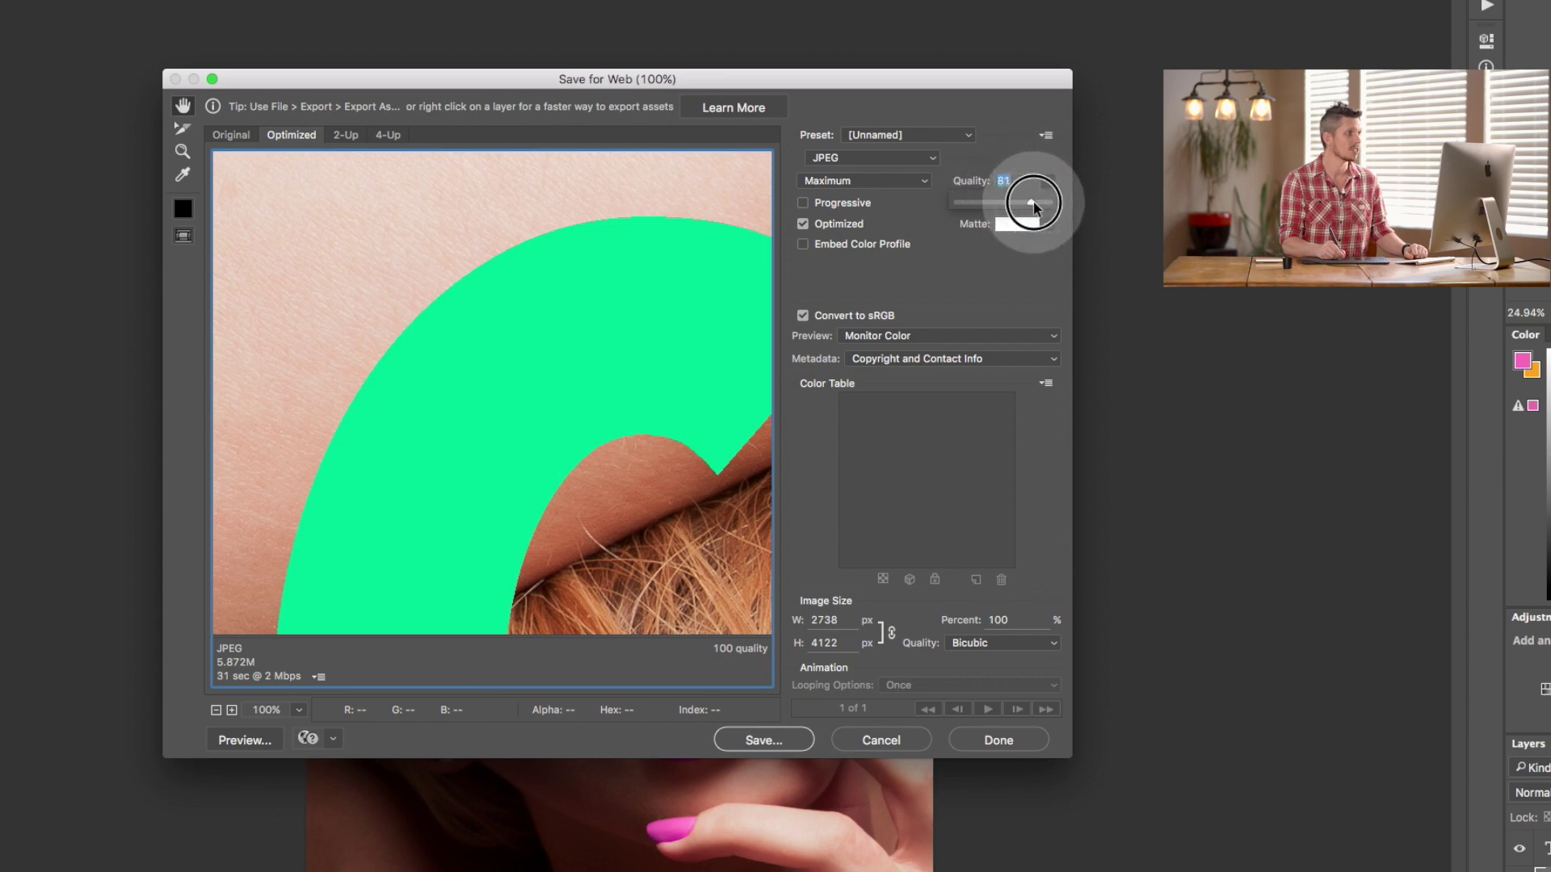
{"action": "left_click_drag", "start_coordinate": [1032, 206], "coordinate": [1033, 205]}
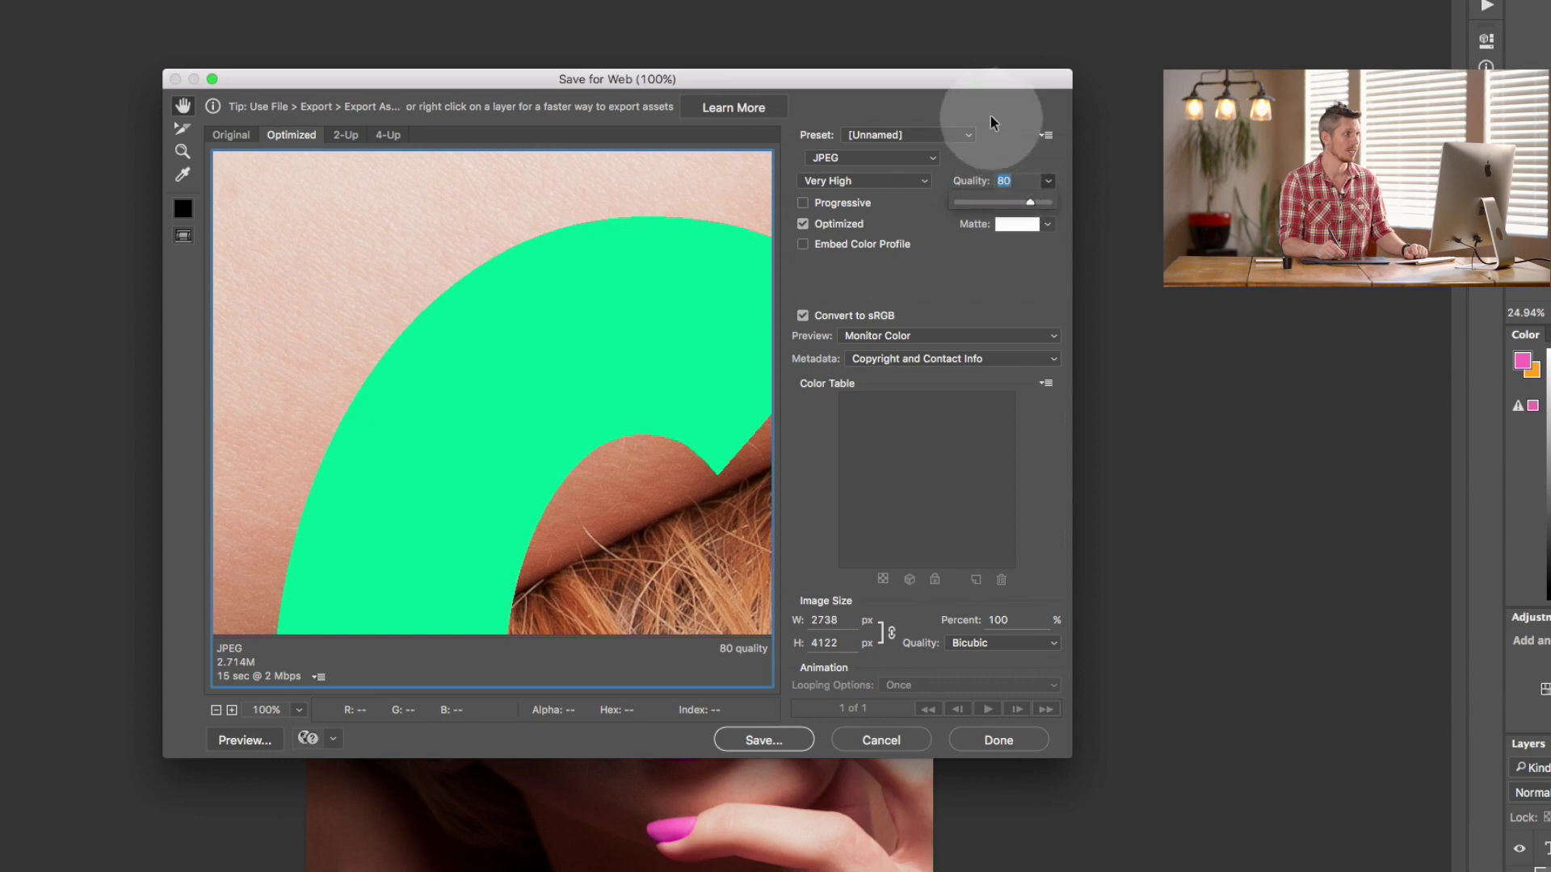
{"action": "left_click", "coordinate": [1008, 137]}
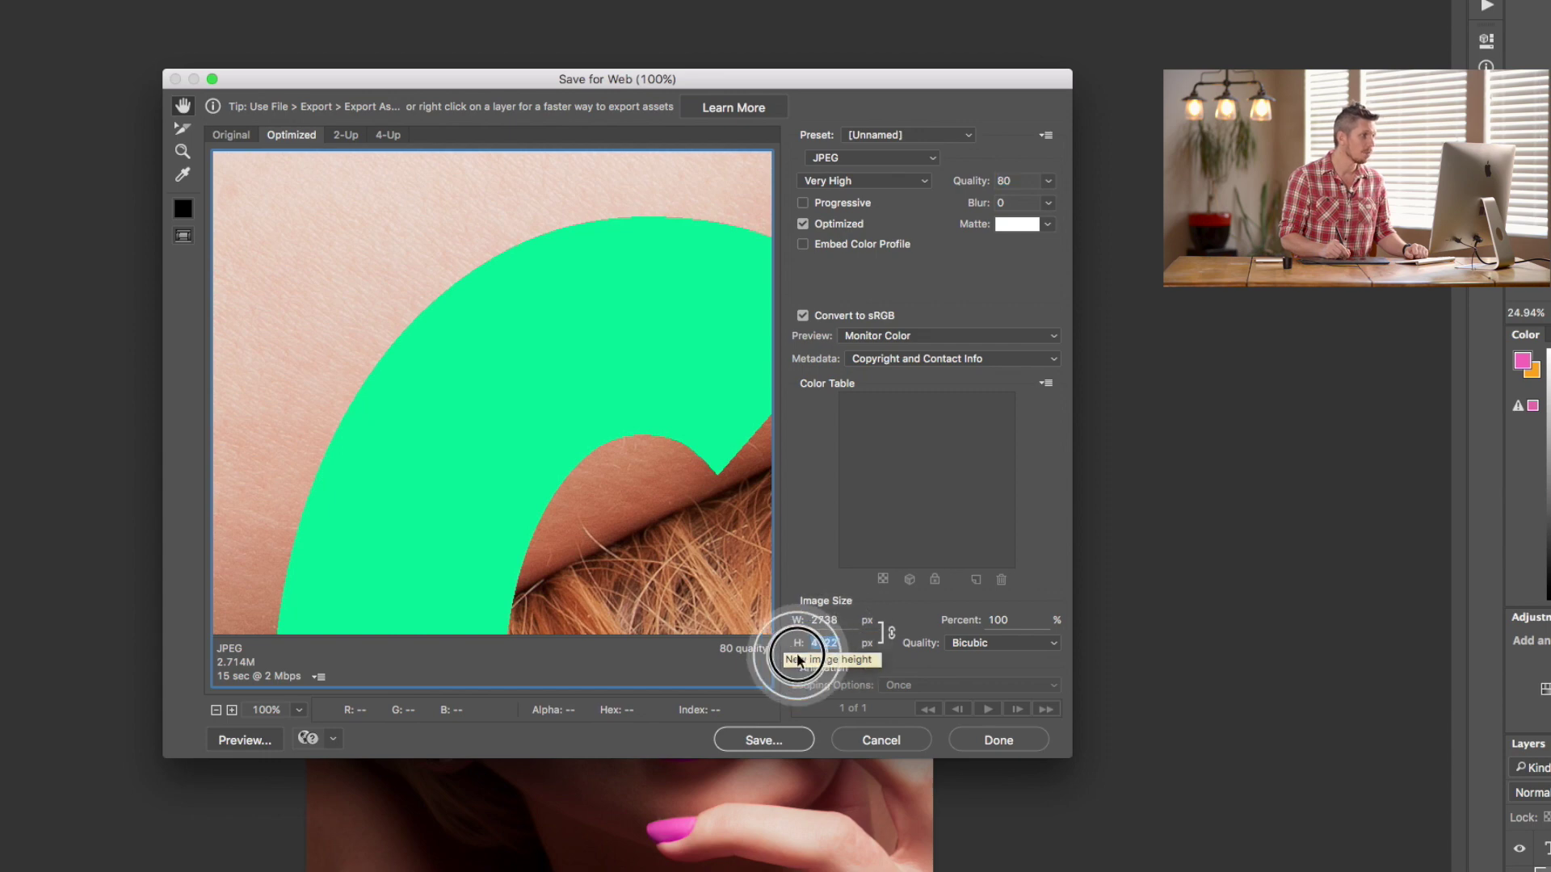
Step: Resize the JPEG export from 1000 px to 400 px high (266 × 400), about 41K at quality 80
{"action": "left_click", "coordinate": [823, 642]}
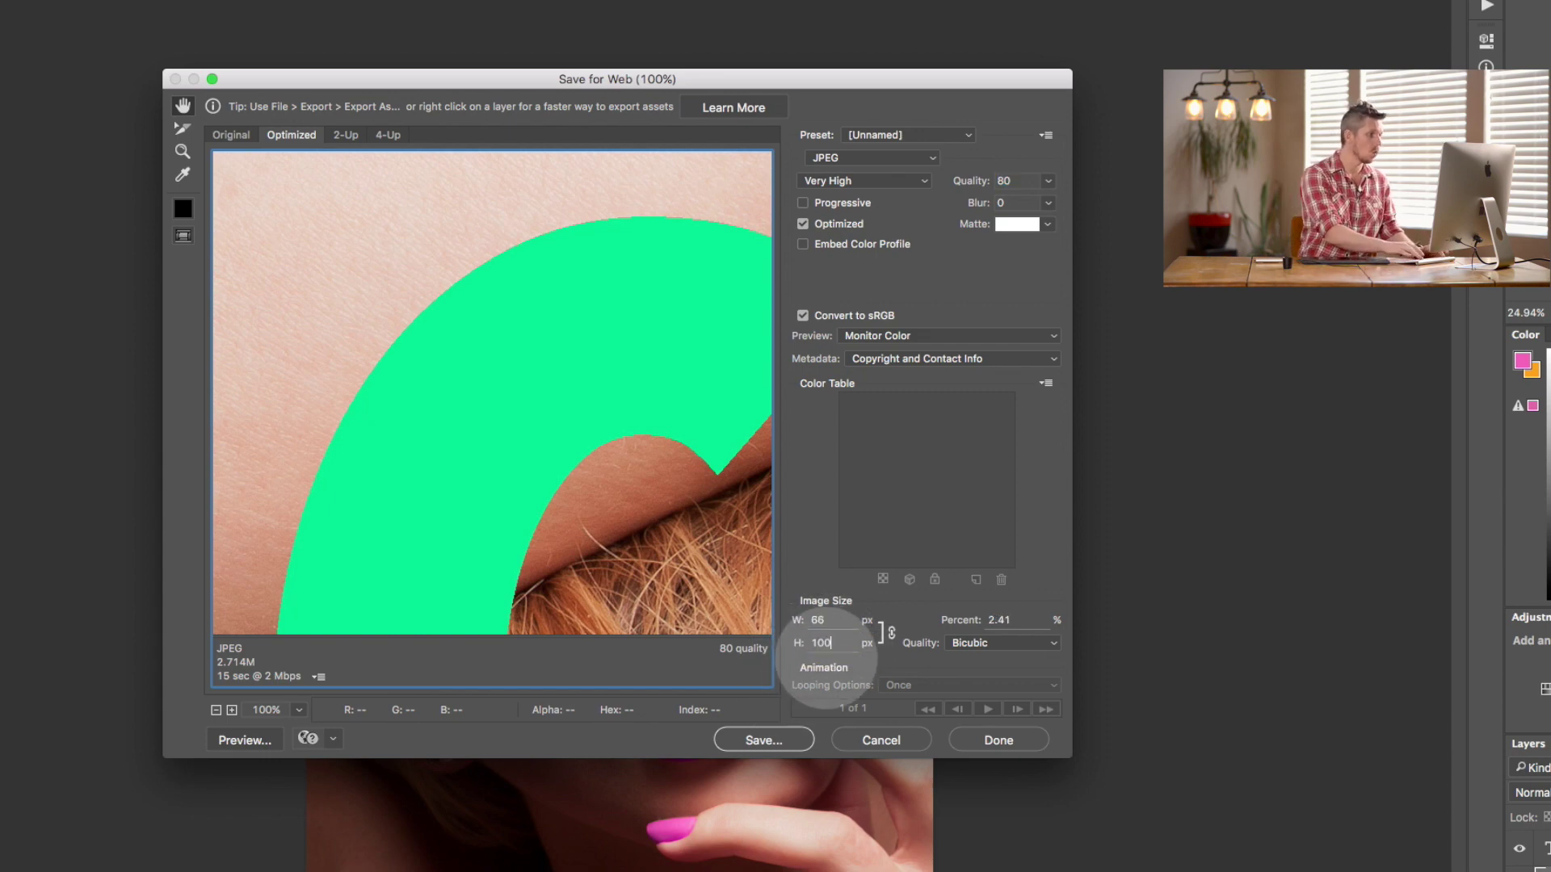
{"action": "left_click", "coordinate": [828, 620]}
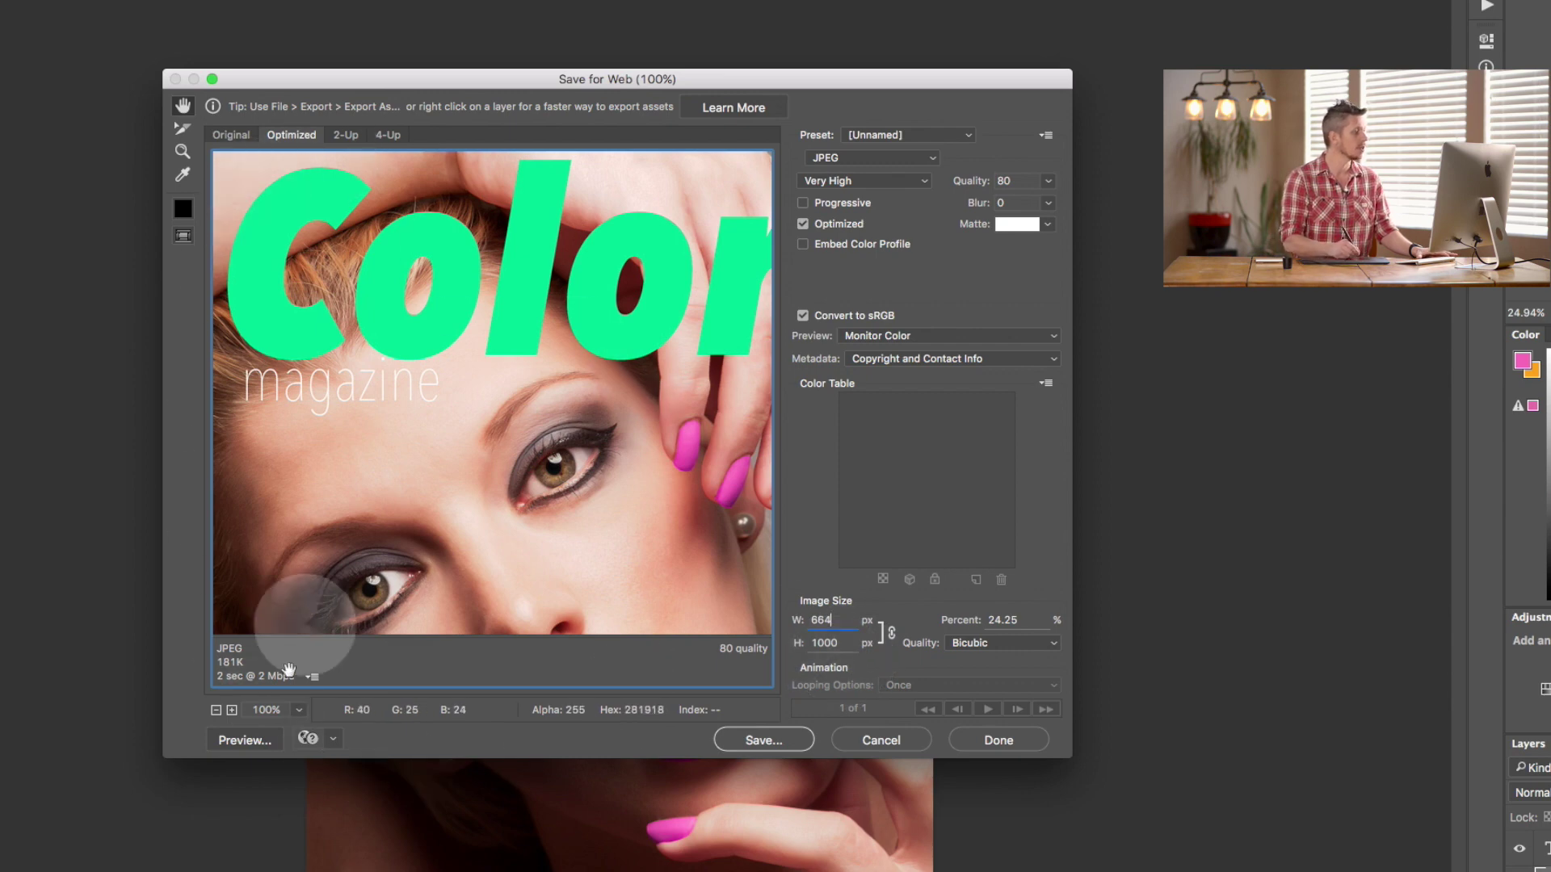
{"action": "left_click_drag", "start_coordinate": [467, 384], "coordinate": [720, 632]}
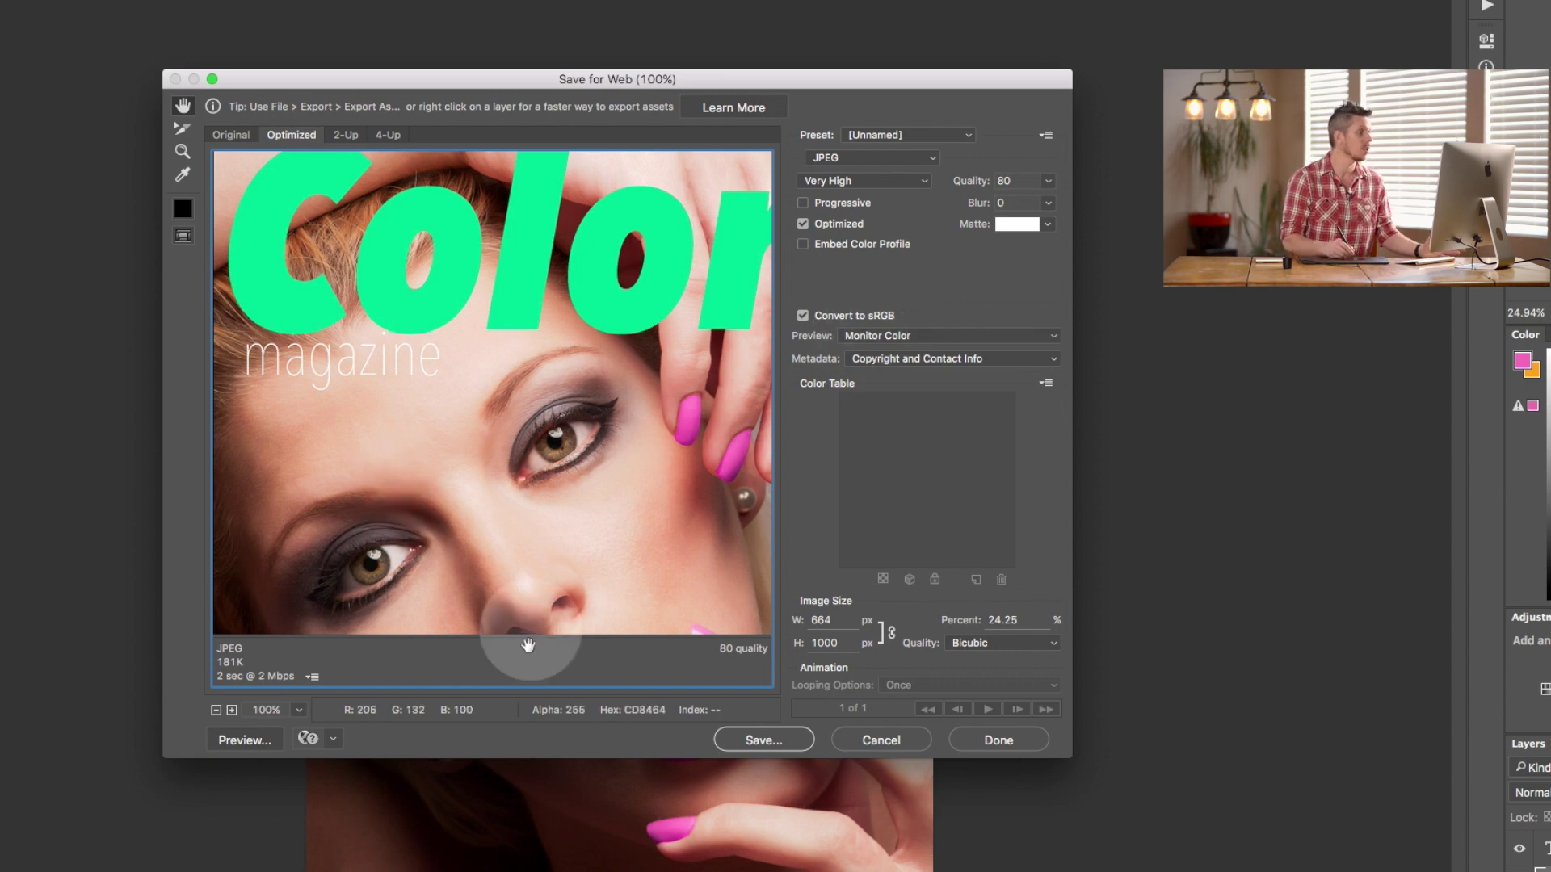
{"action": "double_click", "coordinate": [828, 642]}
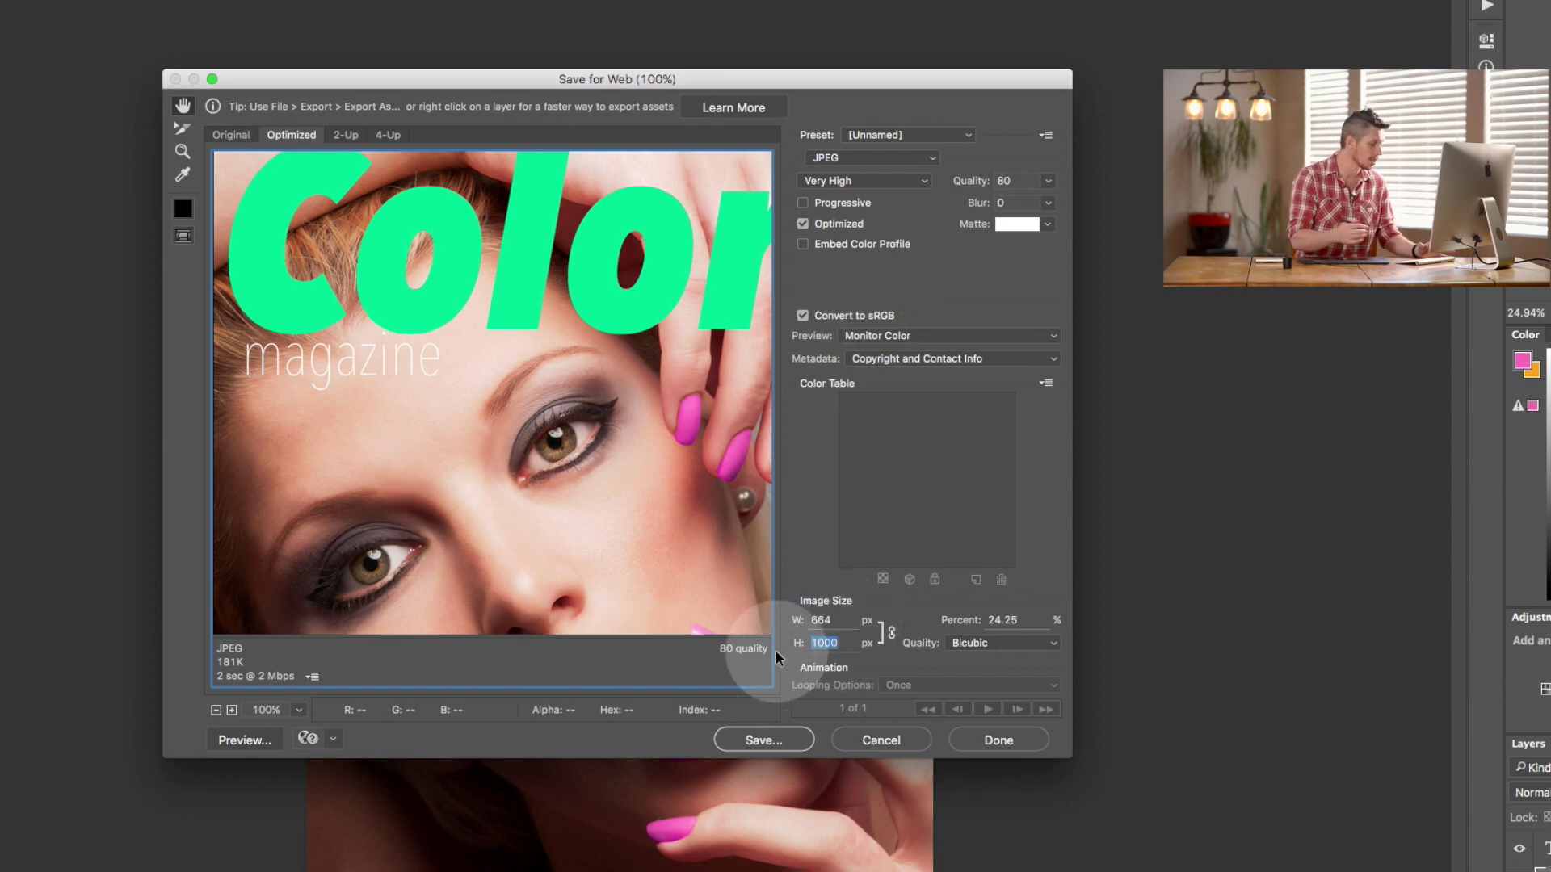
{"action": "type", "text": "40"}
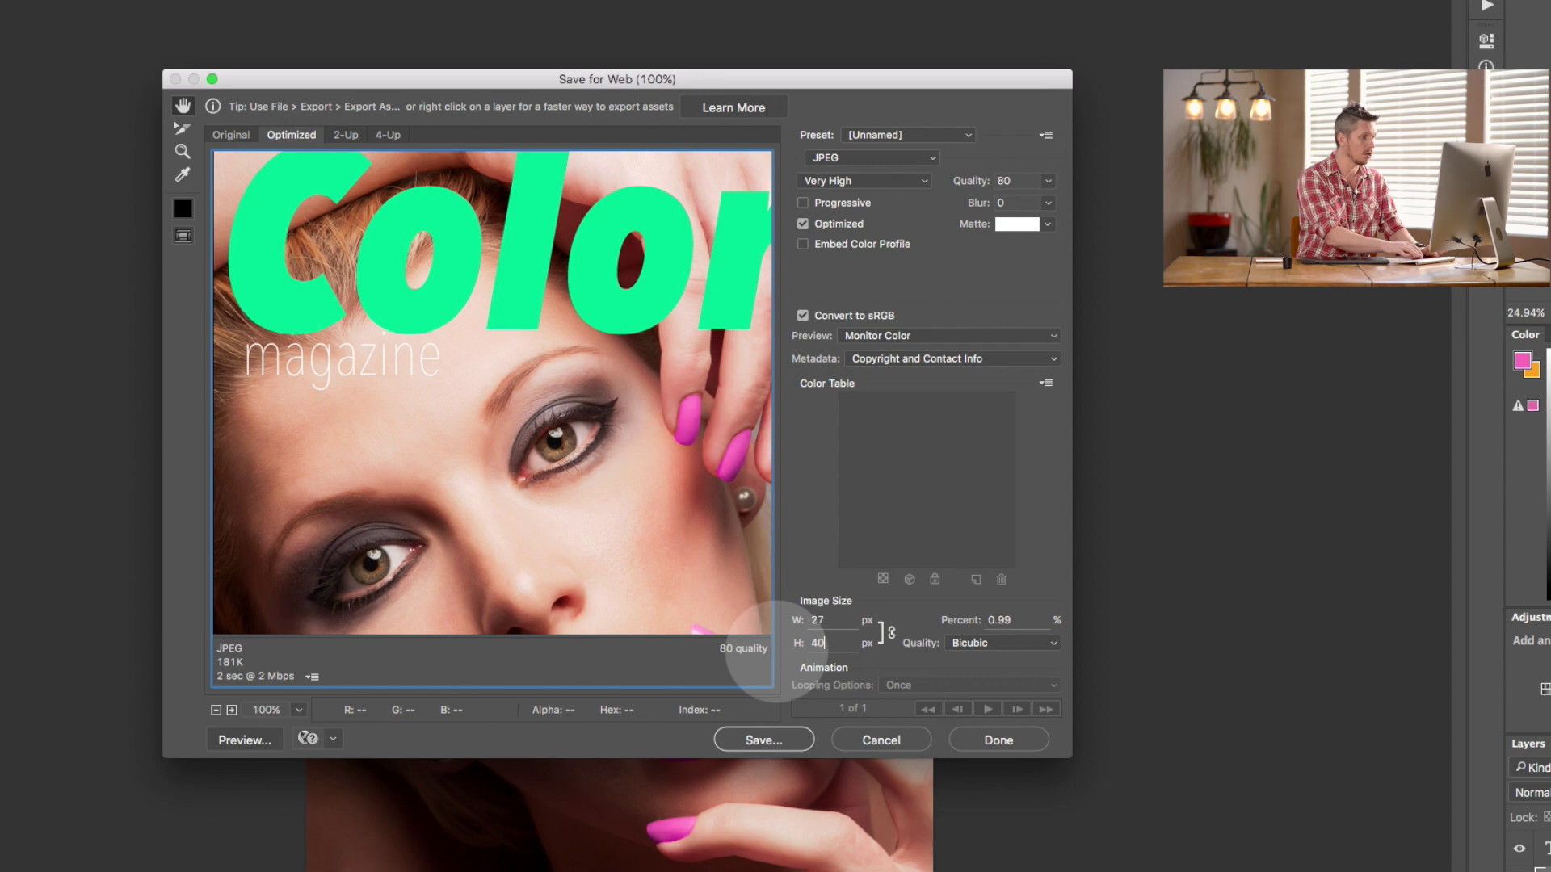
{"action": "type", "text": "0"}
{"action": "left_click", "coordinate": [824, 620]}
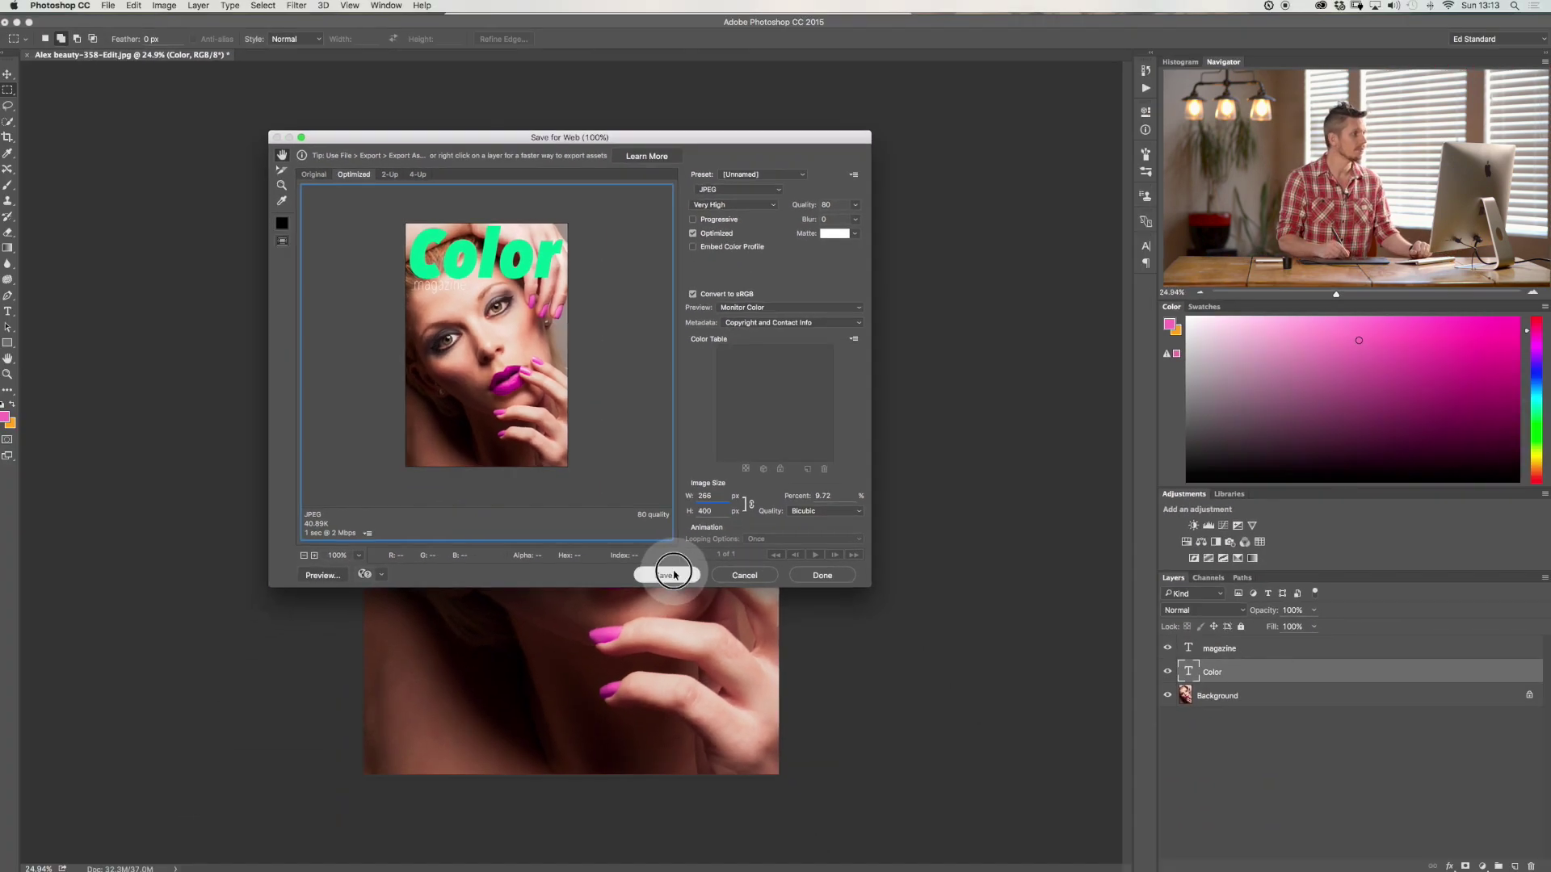
Step: Save the 266 × 400 web JPEG as 'Color Magazine web.jpg' beside Color Magazine.jpg
{"action": "left_click", "coordinate": [674, 595]}
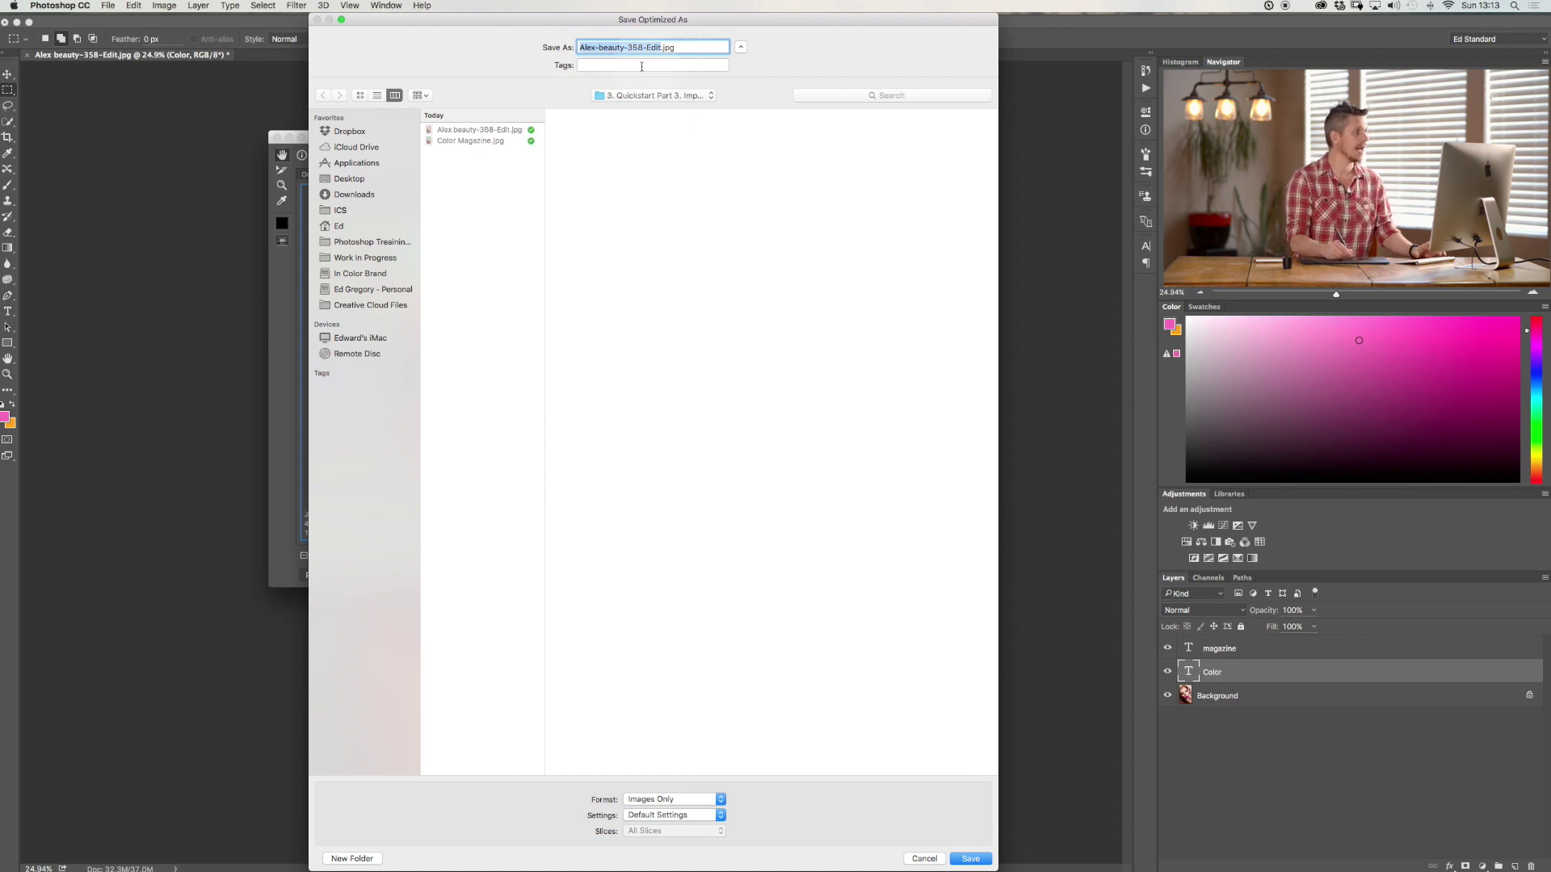
{"action": "left_click", "coordinate": [475, 139]}
{"action": "left_click", "coordinate": [633, 49]}
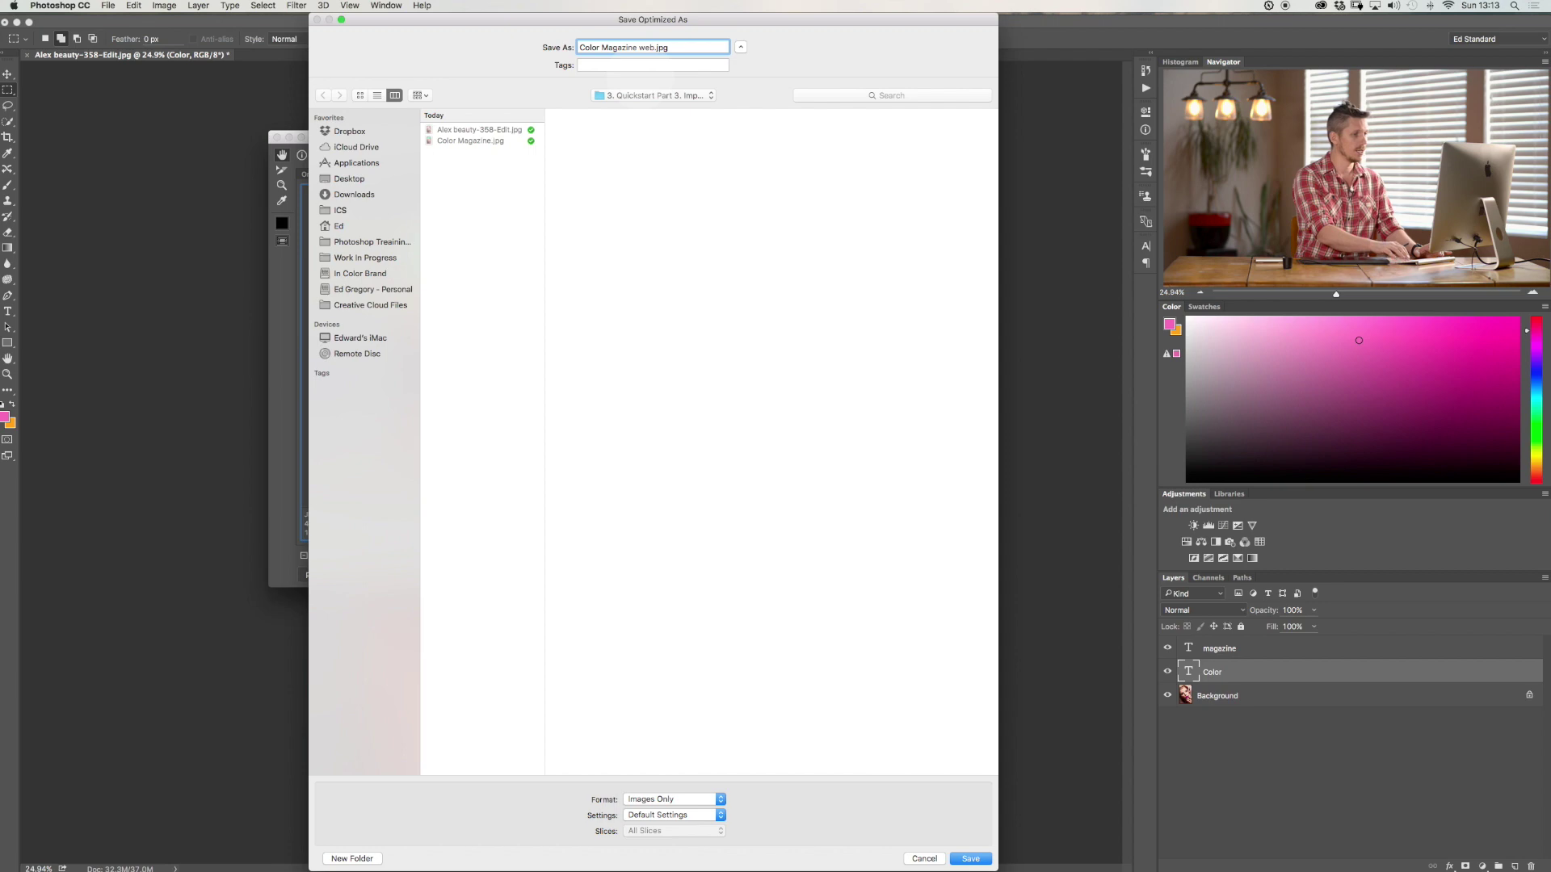
{"action": "key", "text": "Return"}
{"action": "key", "text": "ctrl+Up"}
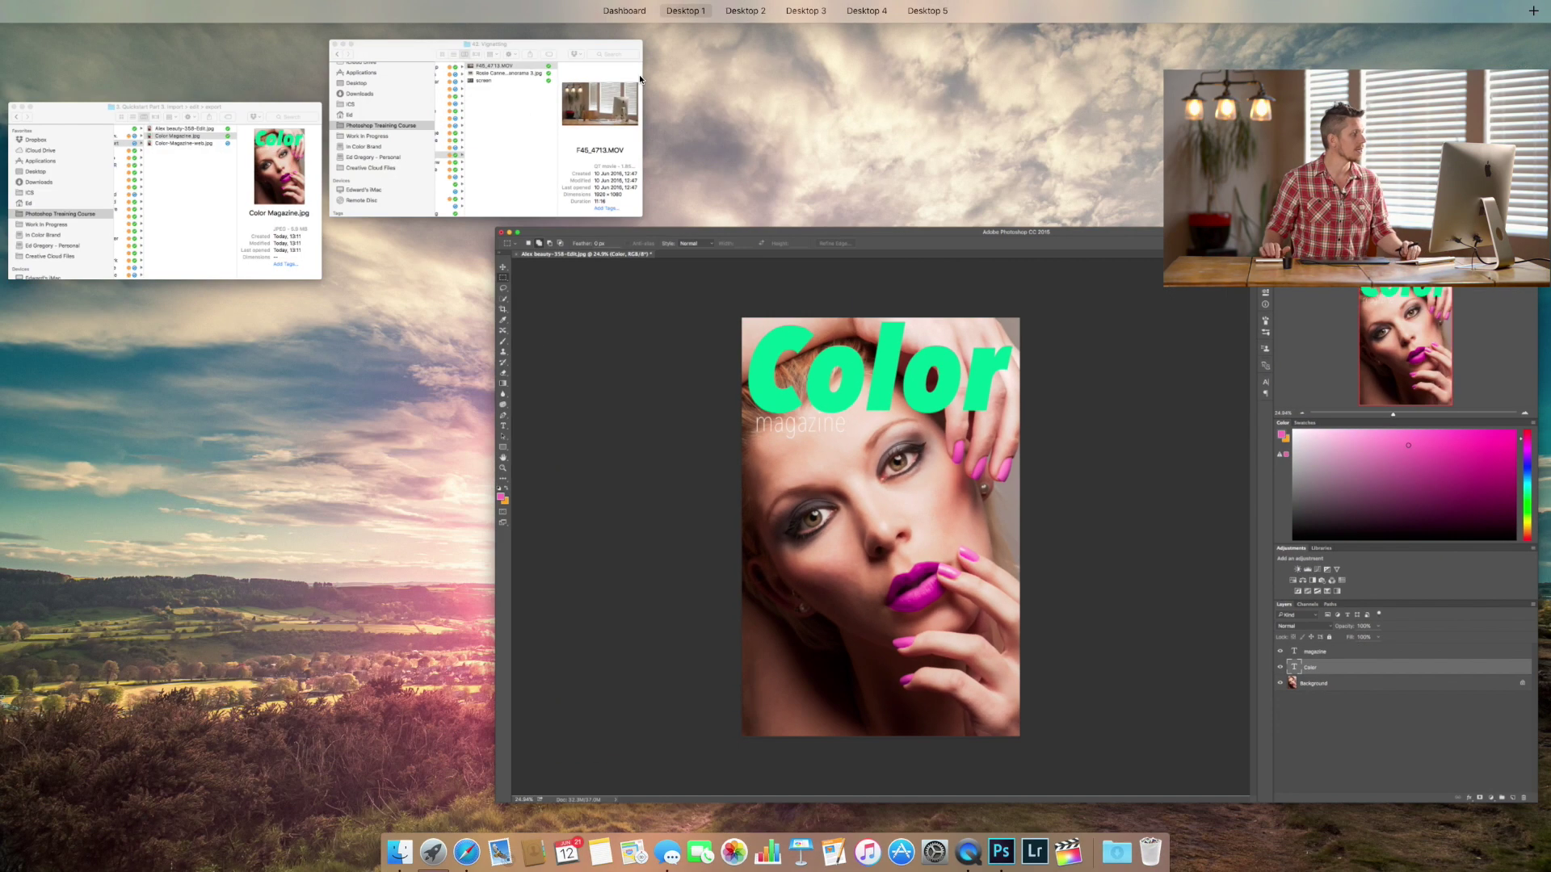
{"action": "left_click", "coordinate": [250, 142]}
{"action": "key", "text": "space"}
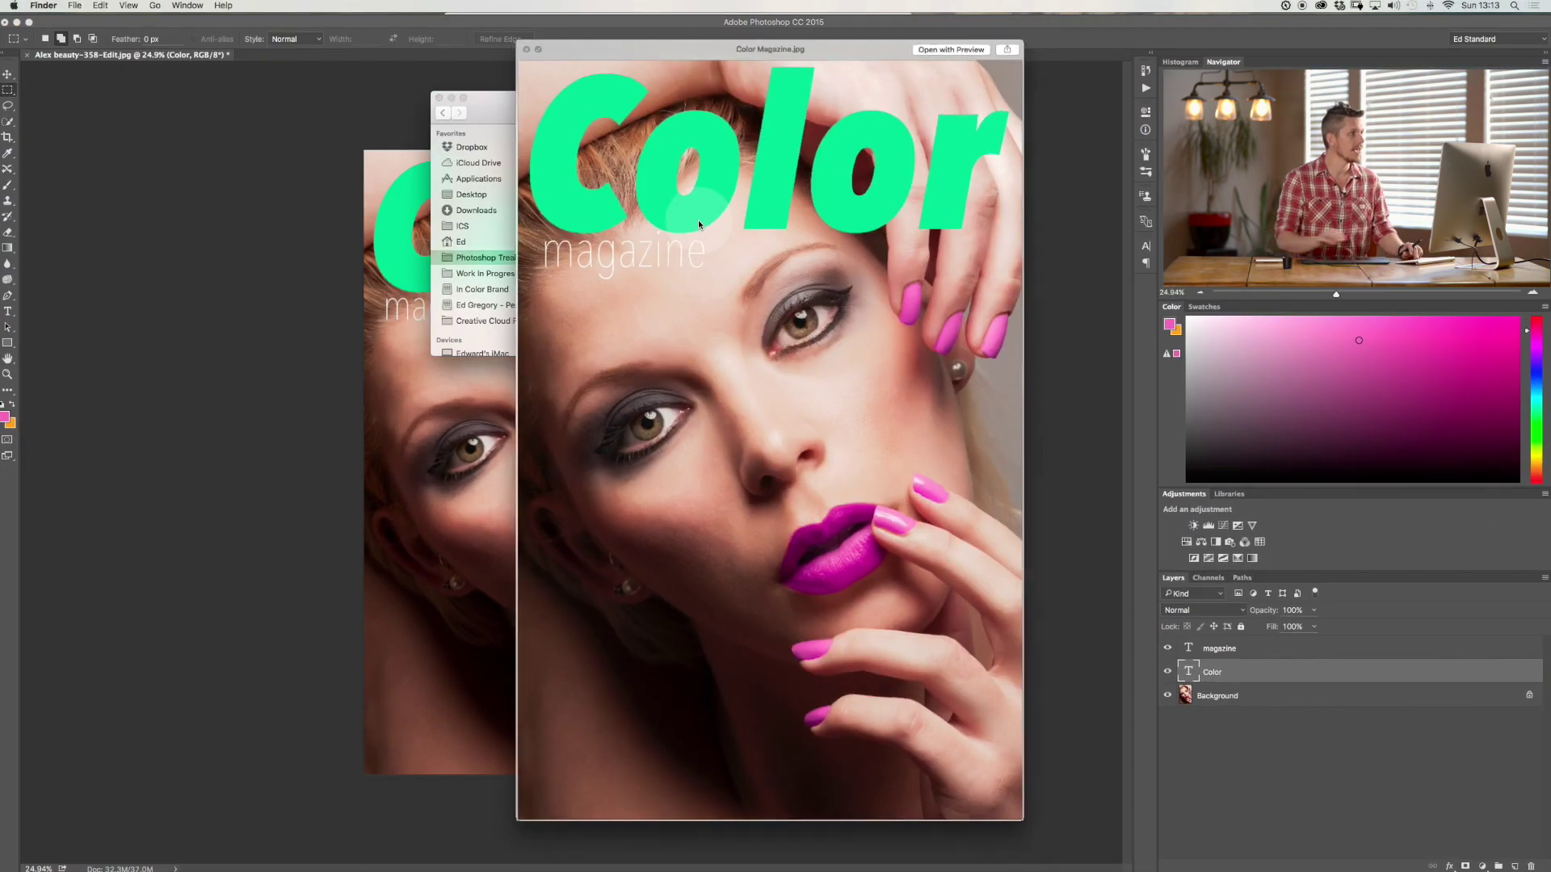
{"action": "key", "text": "Down"}
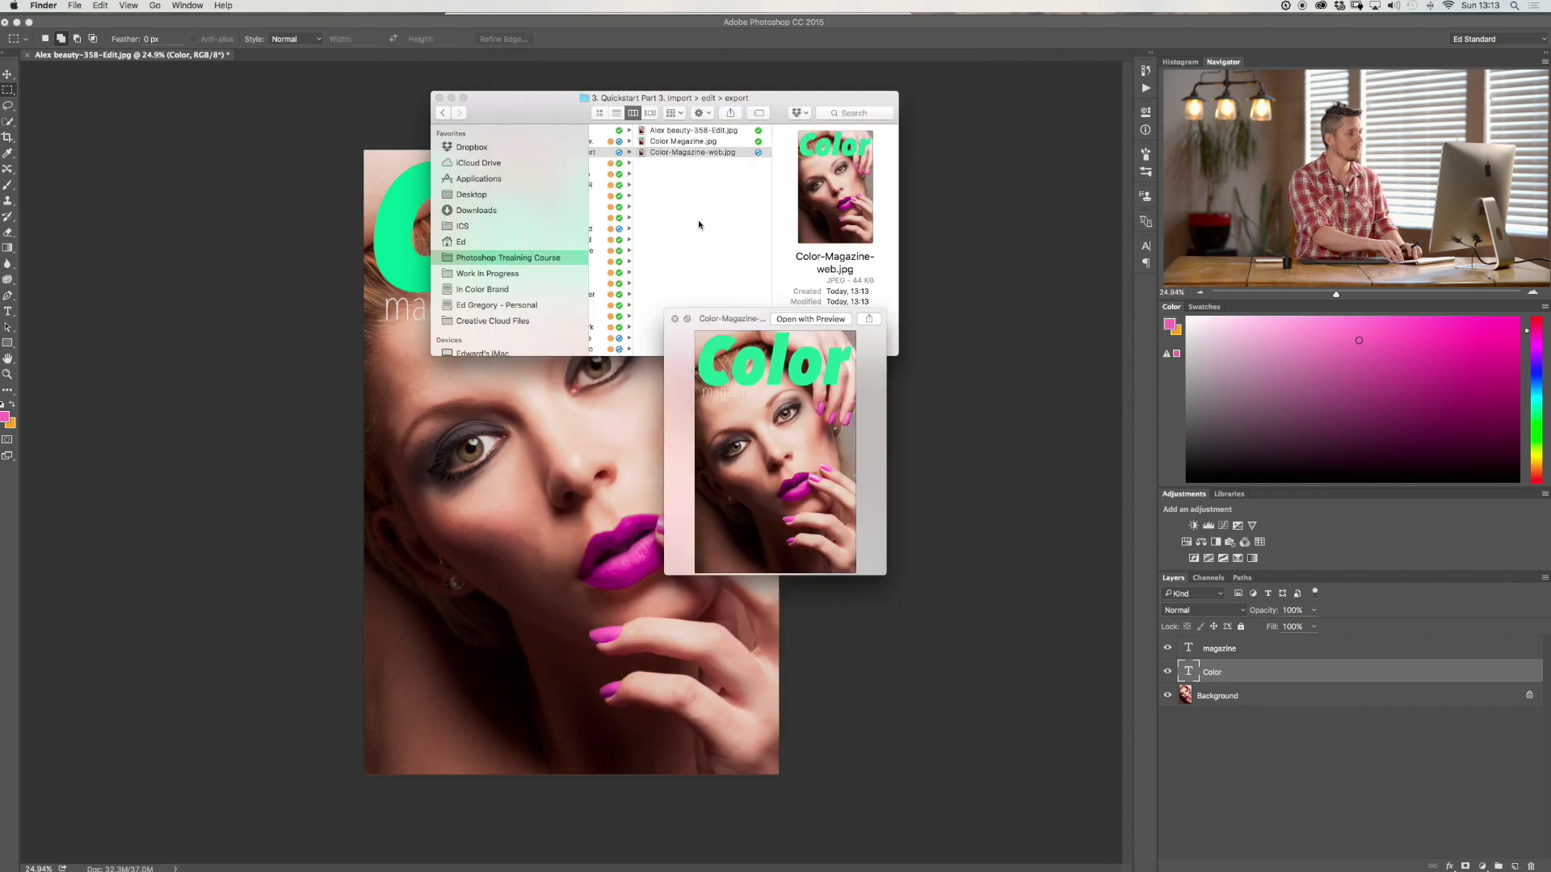
{"action": "scroll", "coordinate": [774, 451], "scroll_direction": "up", "scroll_amount": 5}
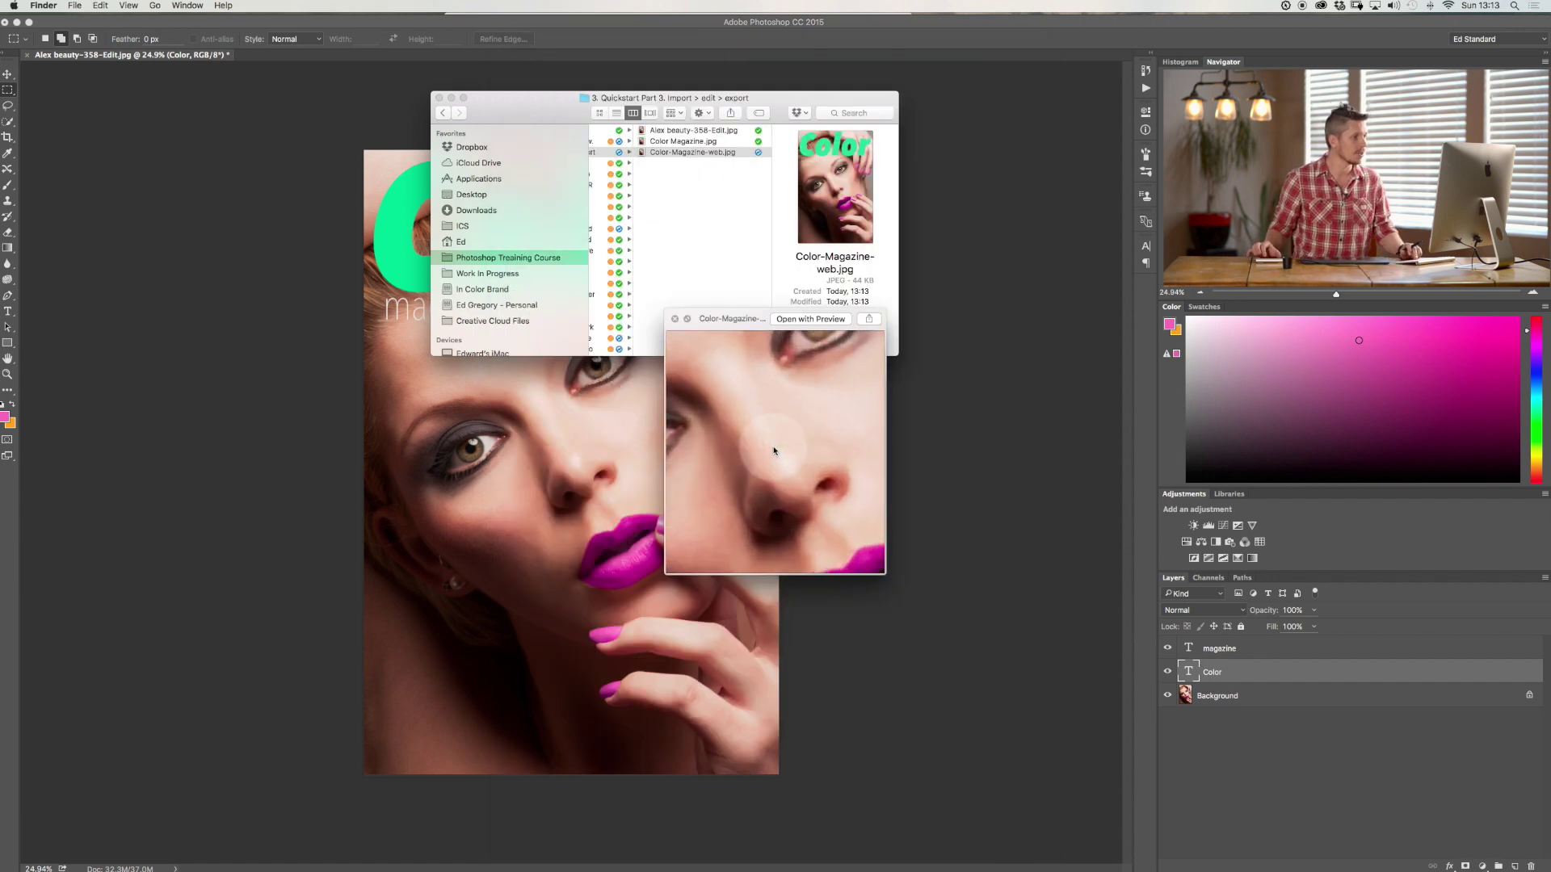
{"action": "left_click_drag", "start_coordinate": [747, 319], "coordinate": [487, 167]}
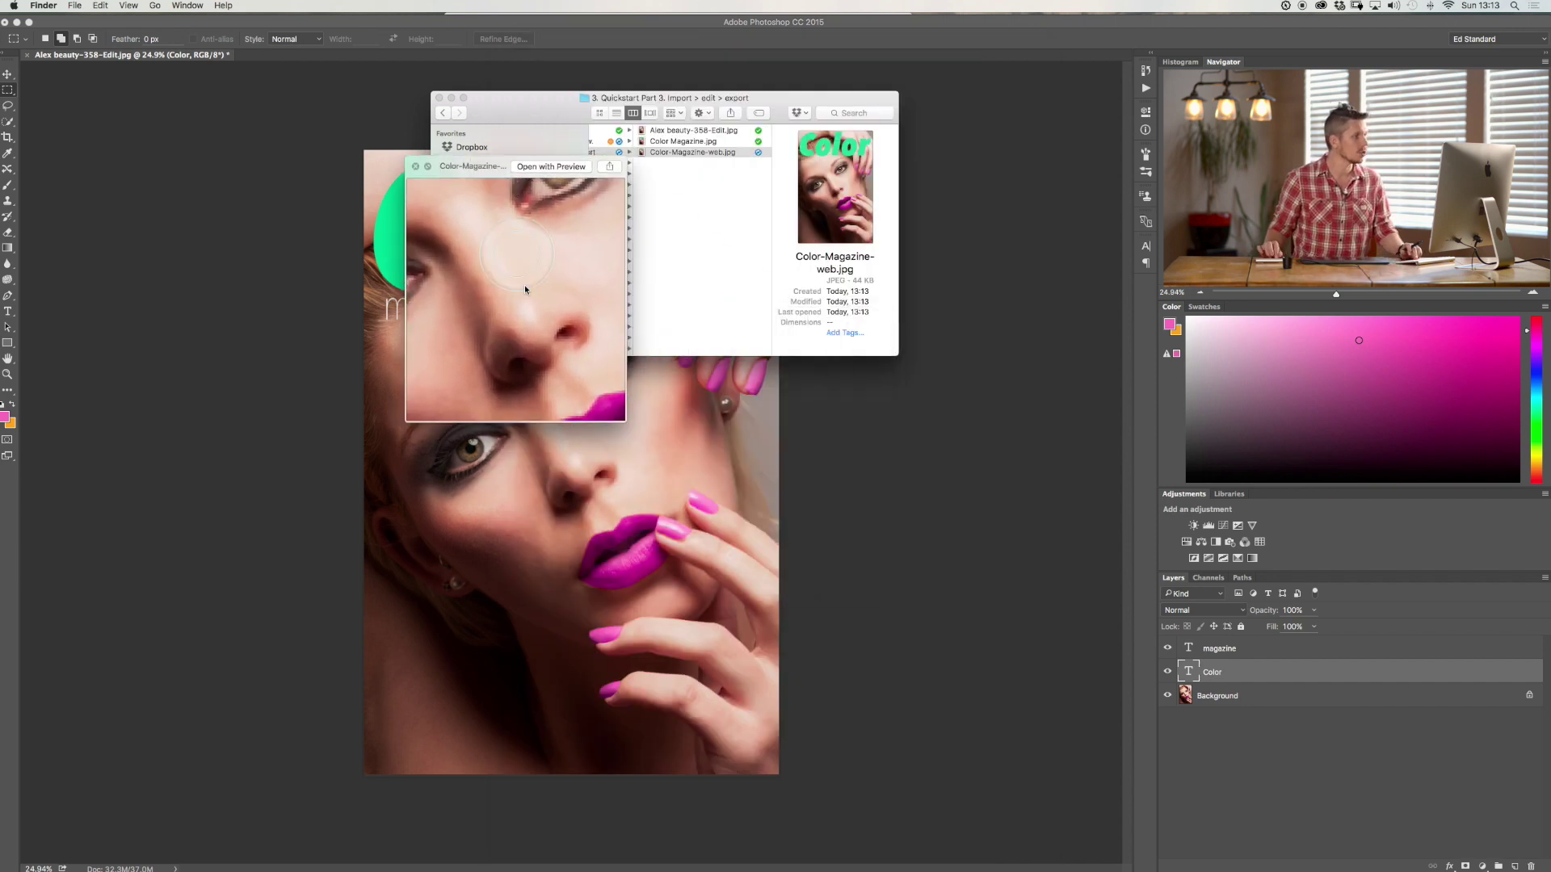
{"action": "left_click_drag", "start_coordinate": [626, 421], "coordinate": [944, 724]}
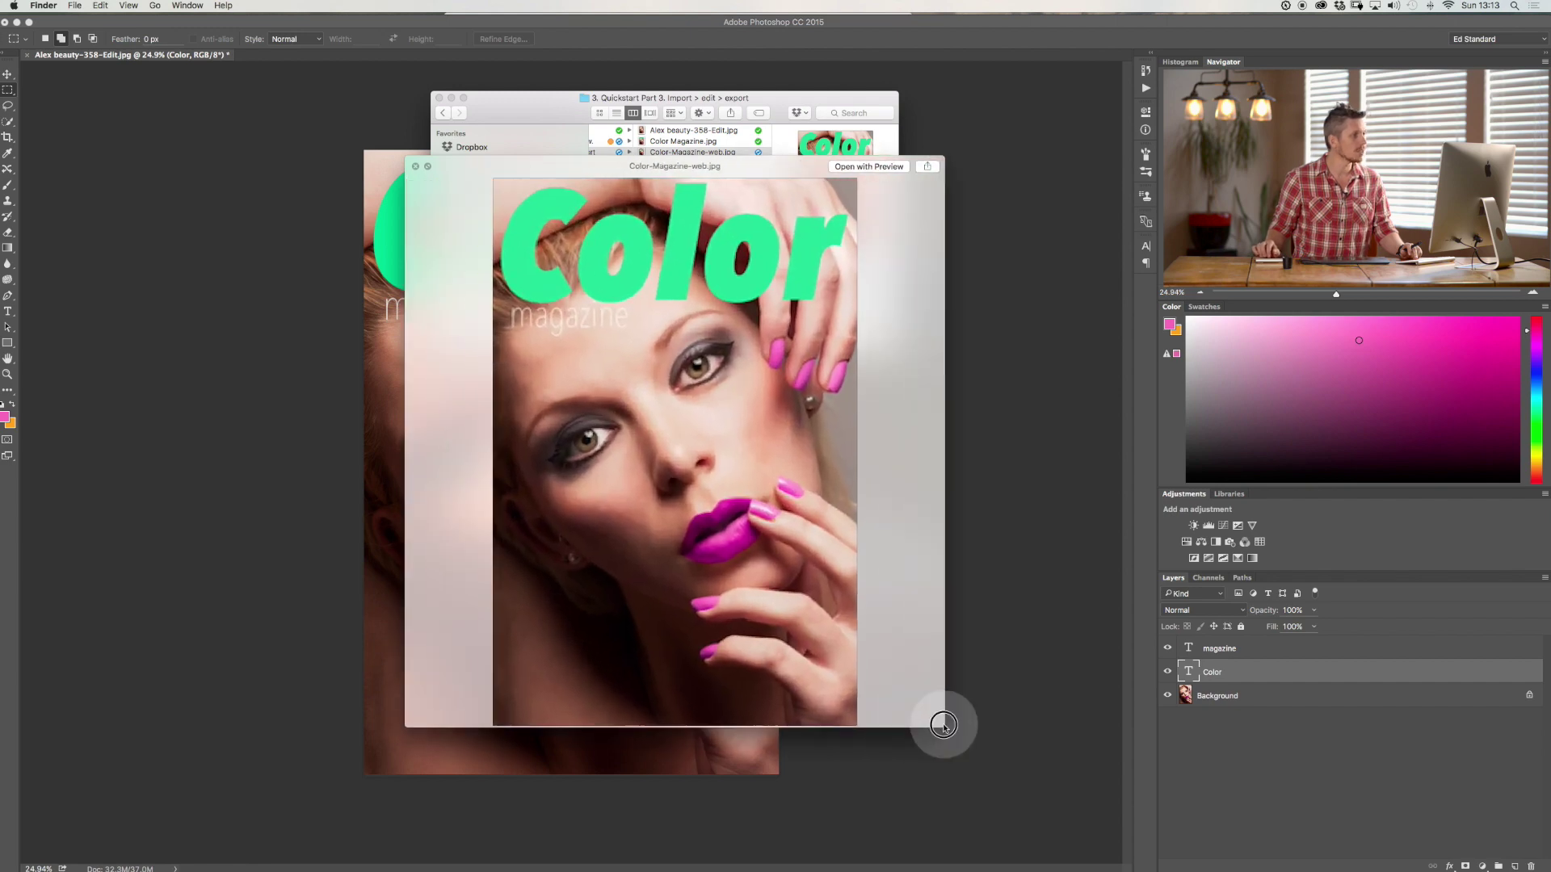
{"action": "key", "text": "space"}
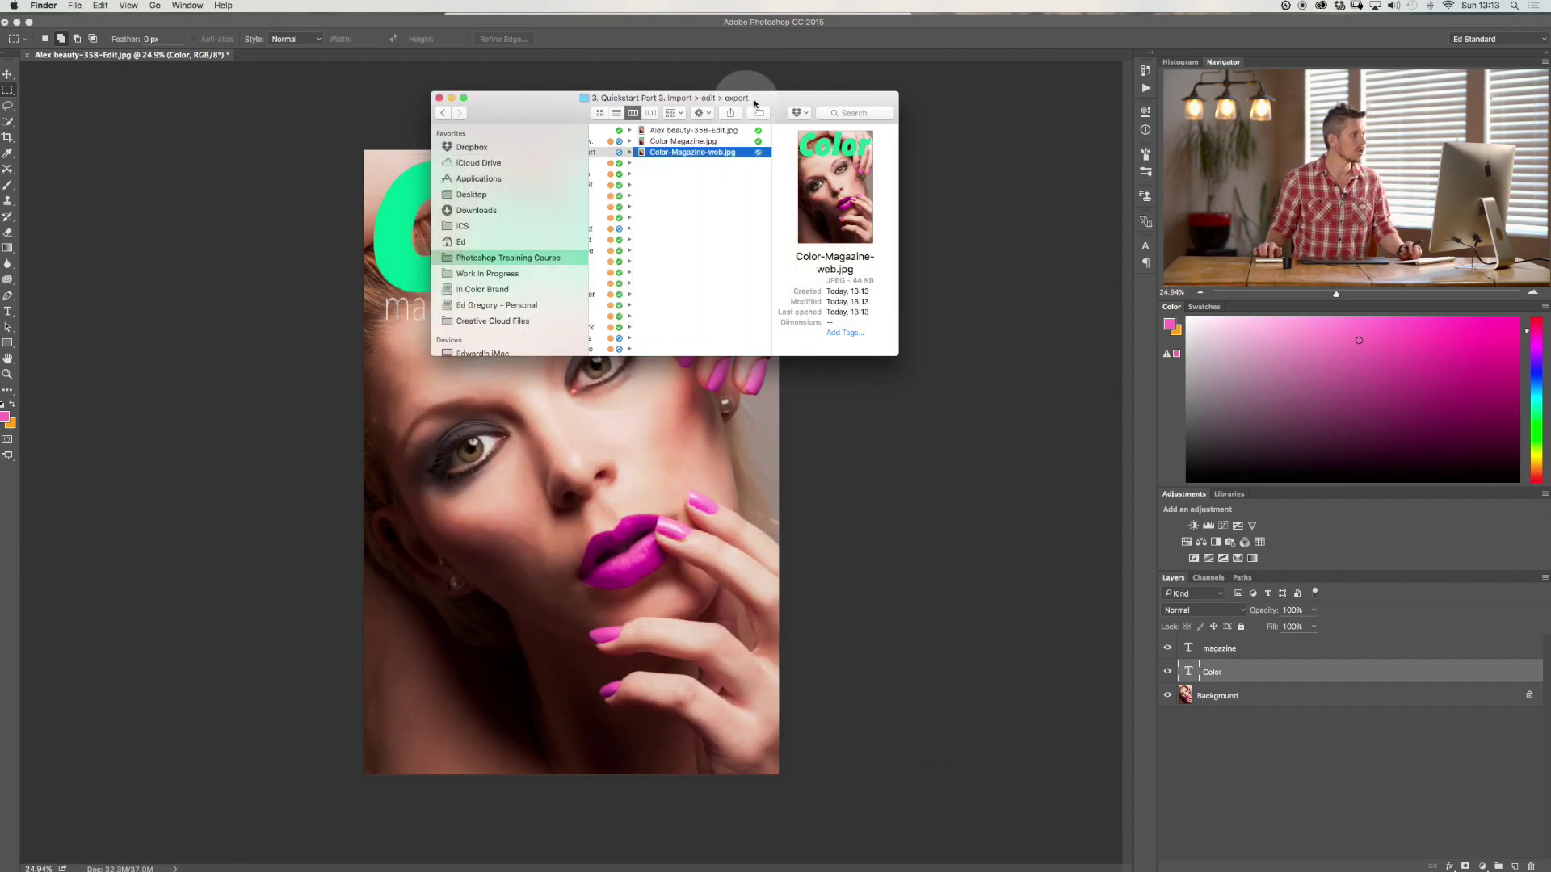
{"action": "left_click", "coordinate": [730, 530]}
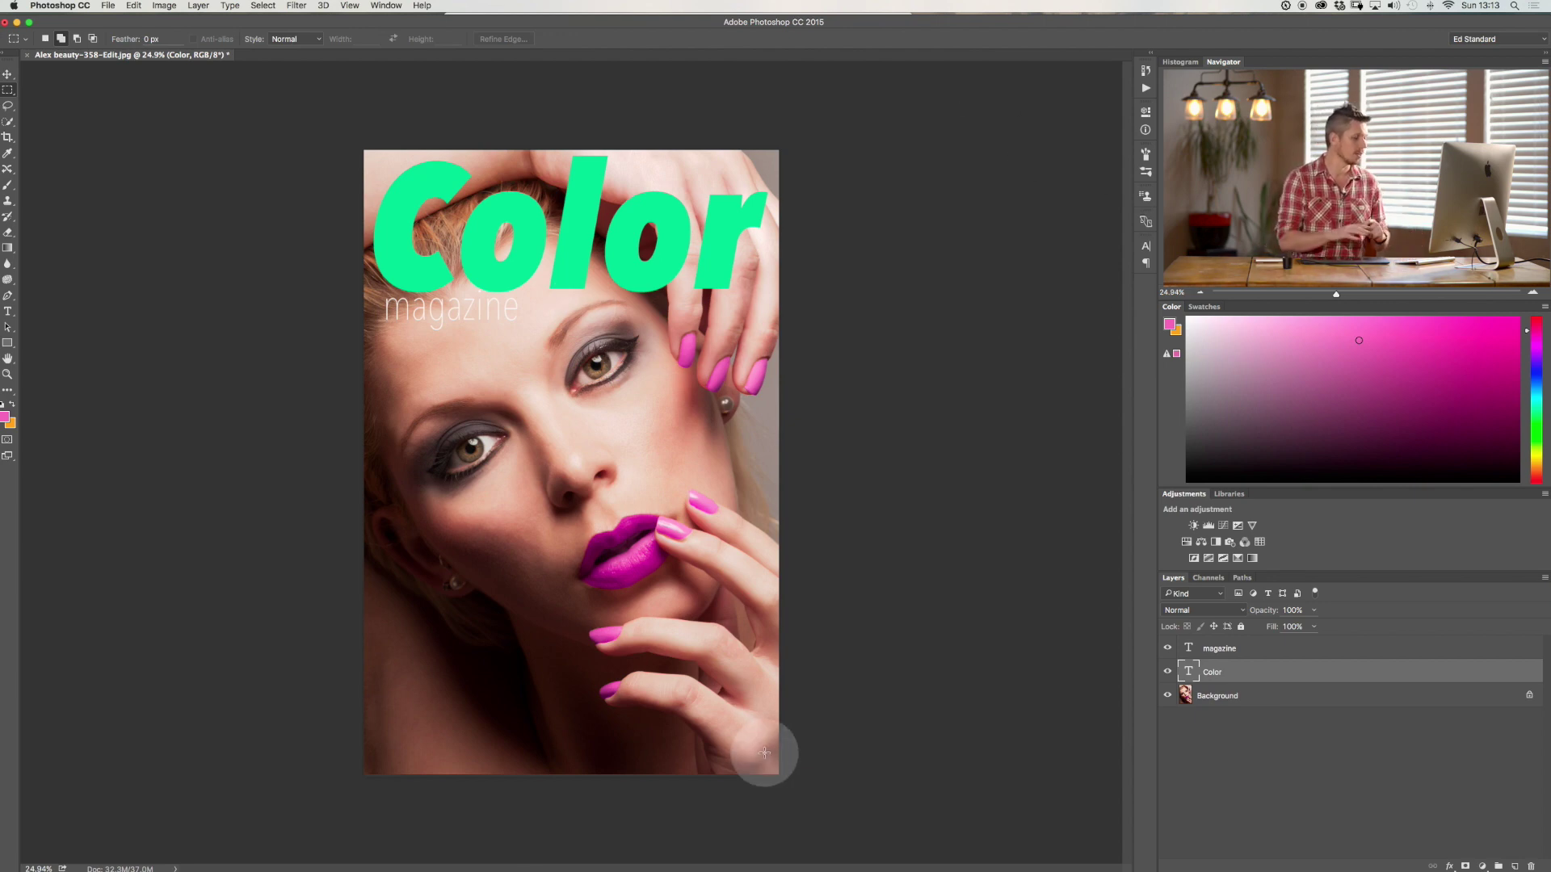
Step: Save the cover with layers as Alex beauty-358-Edit.psd, accepting the compatibility prompt
{"action": "key", "text": "super+shift+s"}
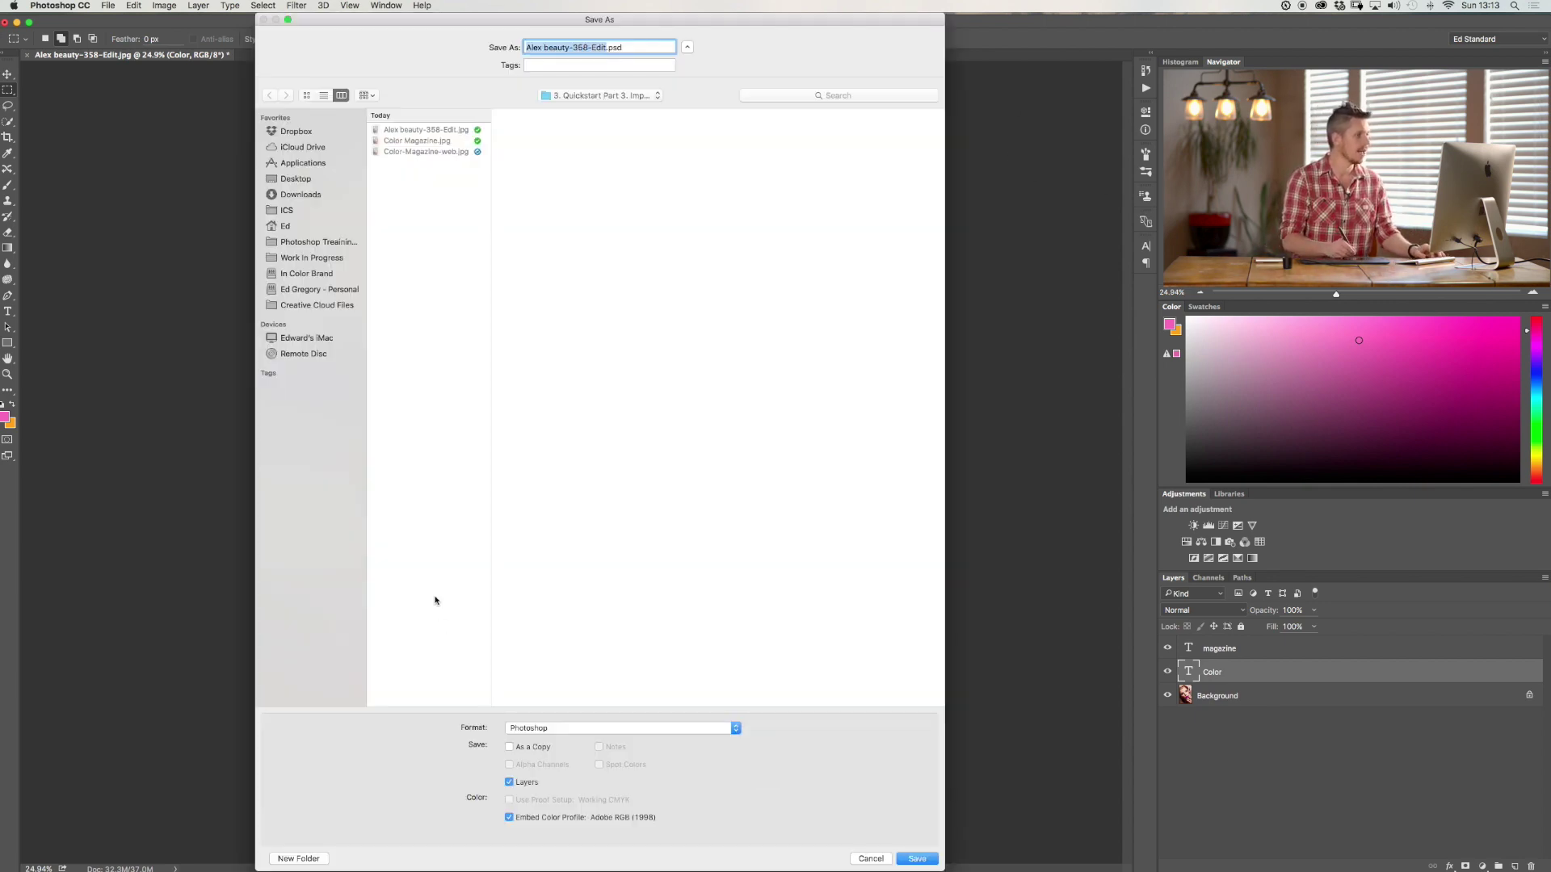
{"action": "left_click", "coordinate": [937, 858]}
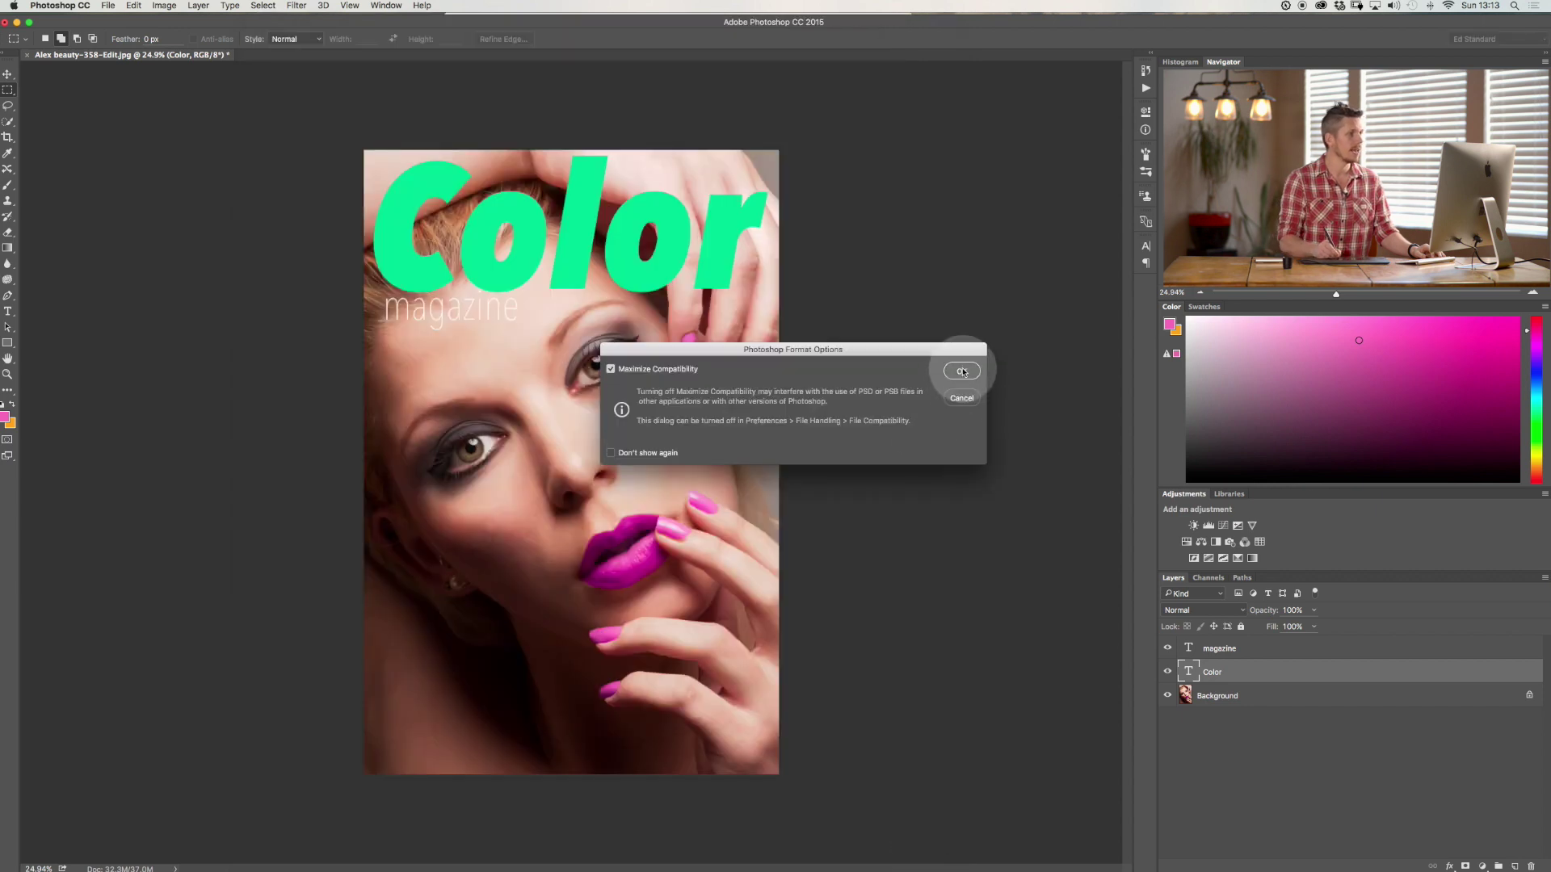
{"action": "left_click", "coordinate": [958, 367]}
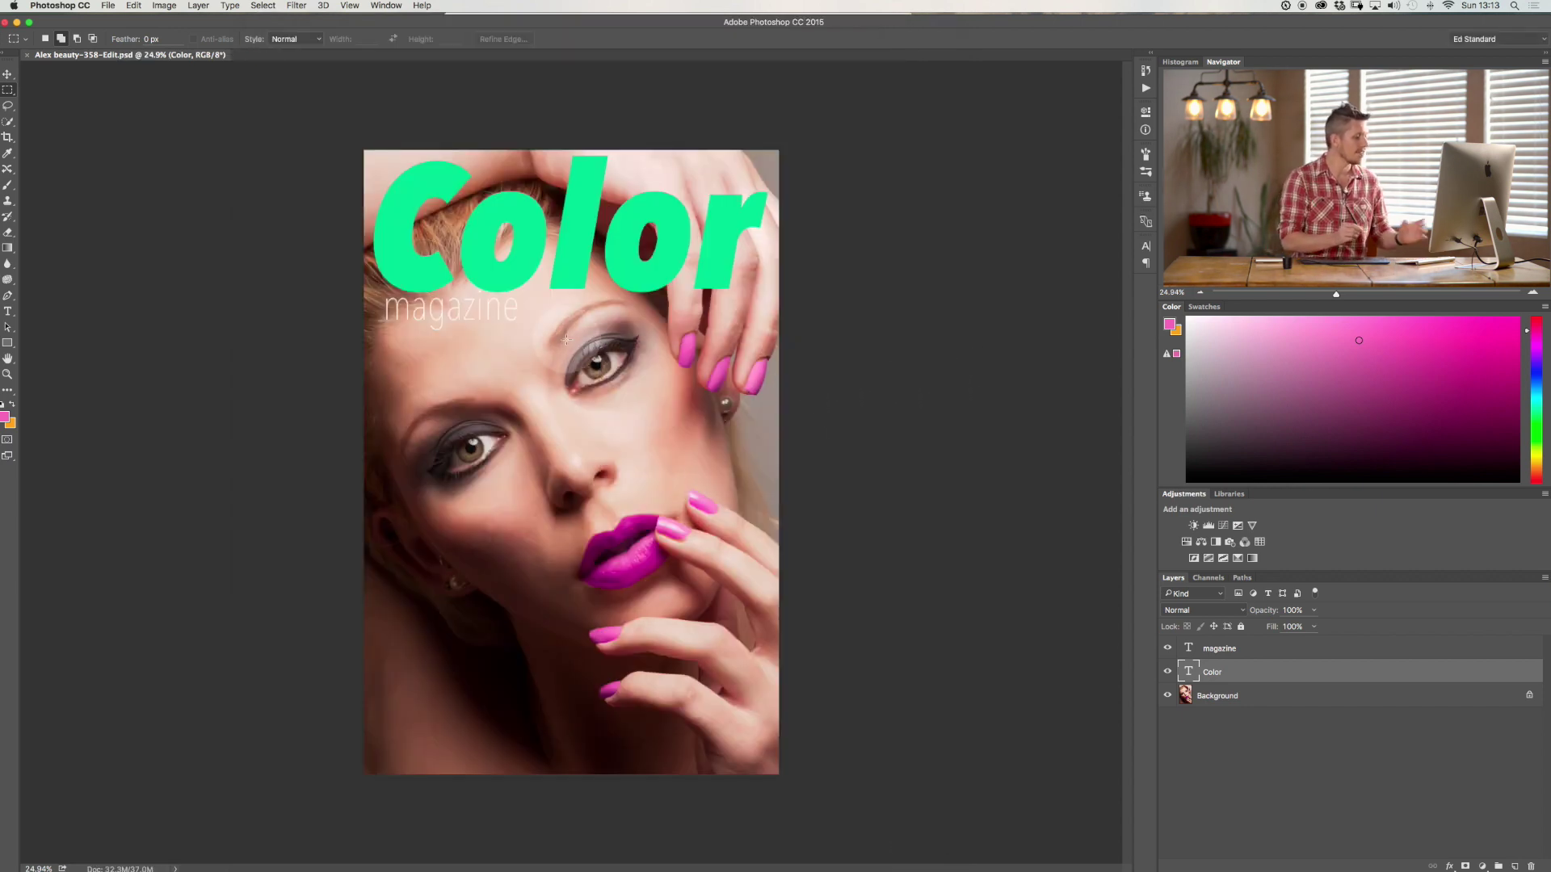
Step: Close the document and reopen Alex beauty-358-Edit.psd from the export folder
{"action": "key", "text": "super+w"}
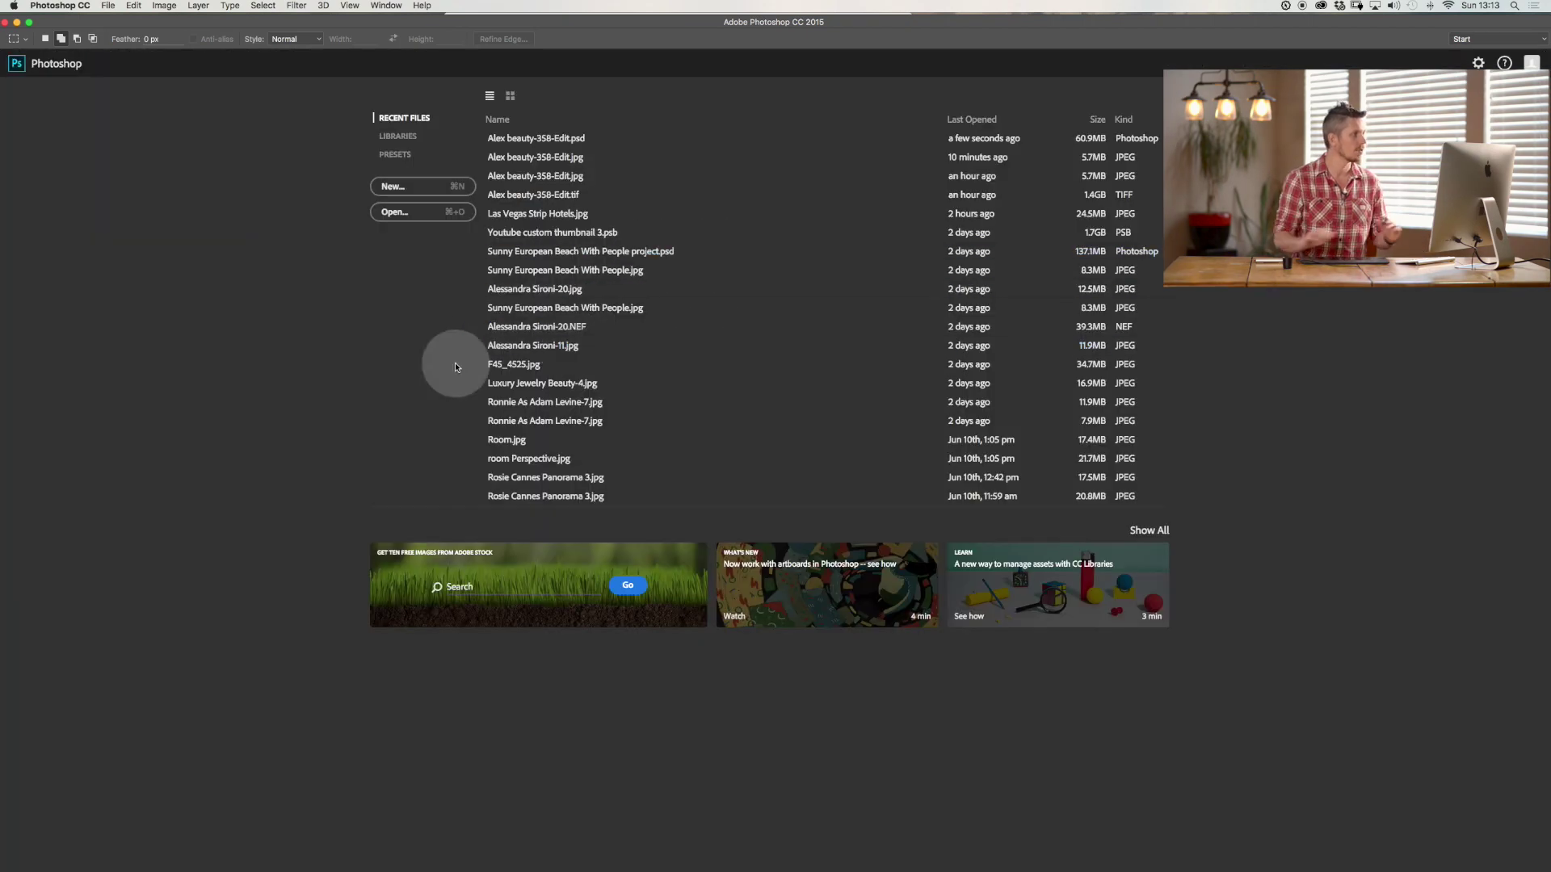
{"action": "key", "text": "ctrl+Up"}
{"action": "left_click", "coordinate": [371, 221]}
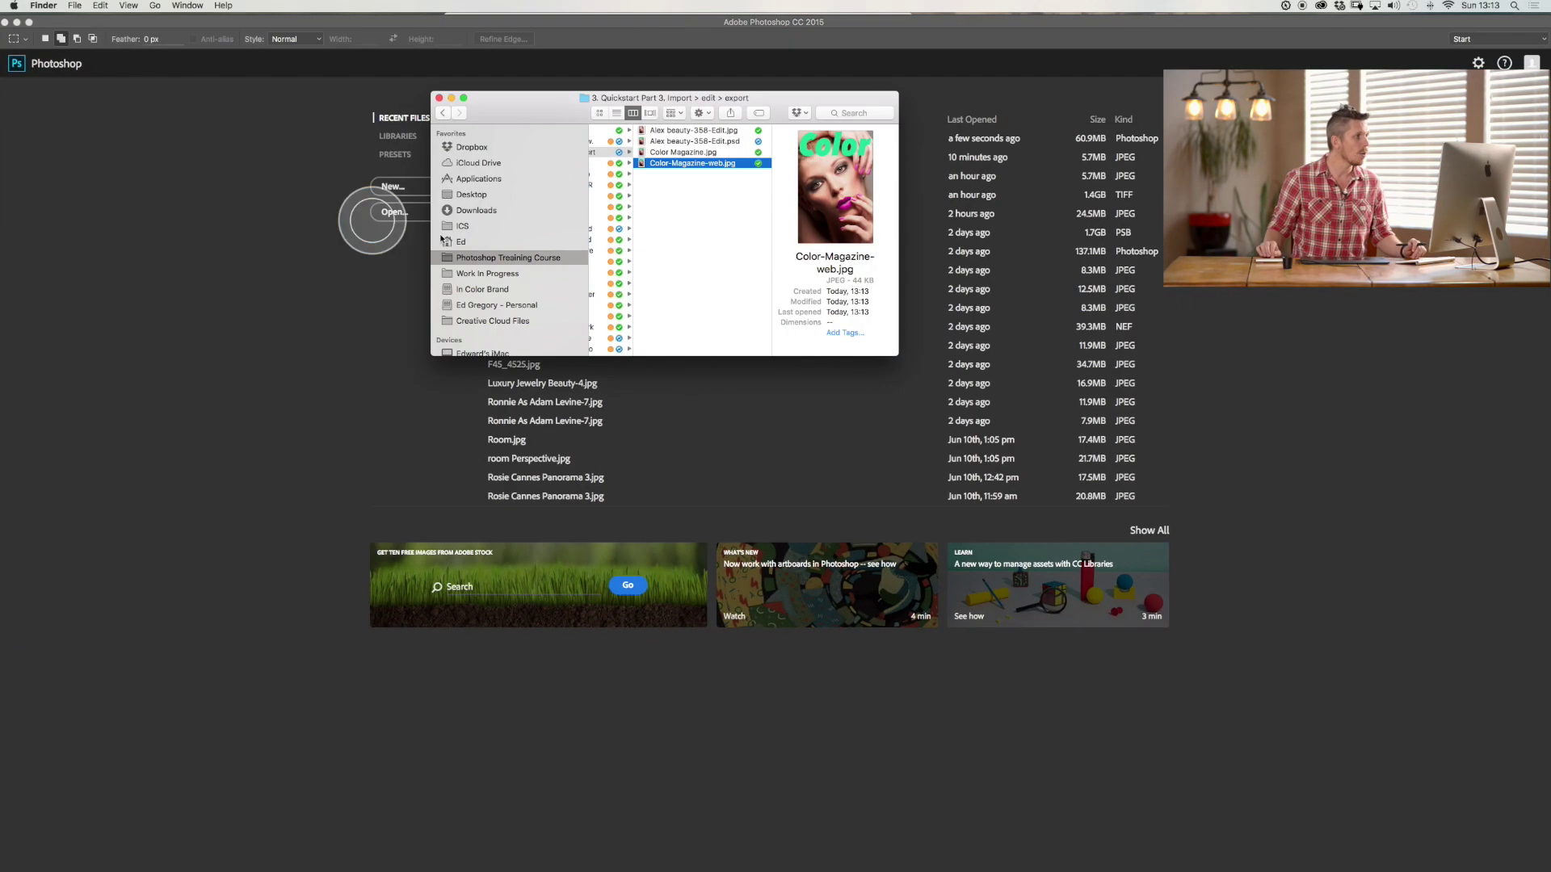
{"action": "left_click", "coordinate": [714, 142]}
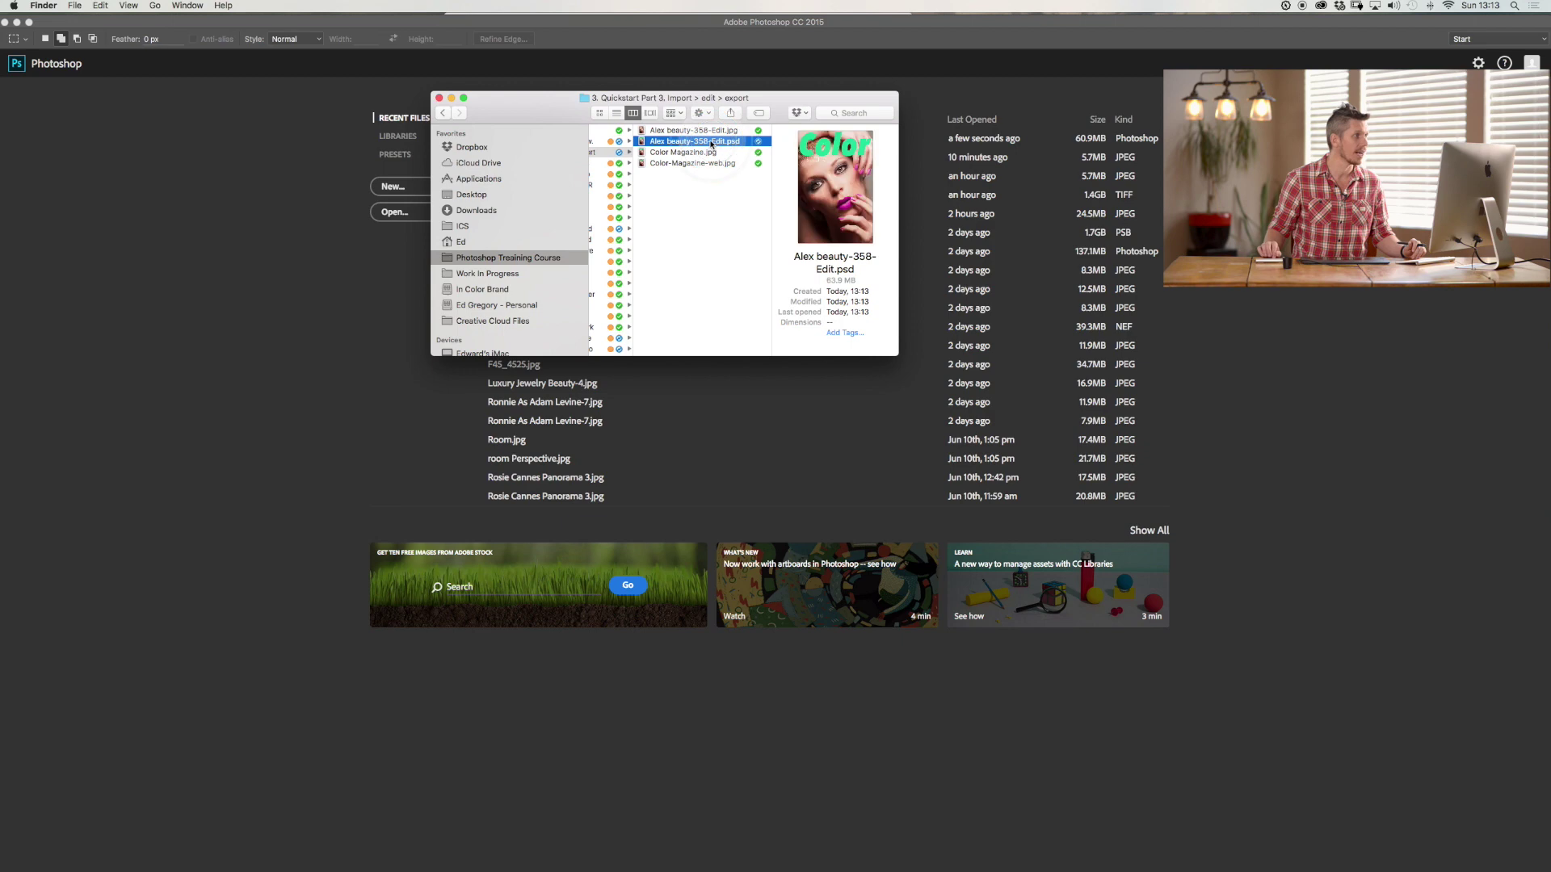
{"action": "double_click", "coordinate": [641, 142]}
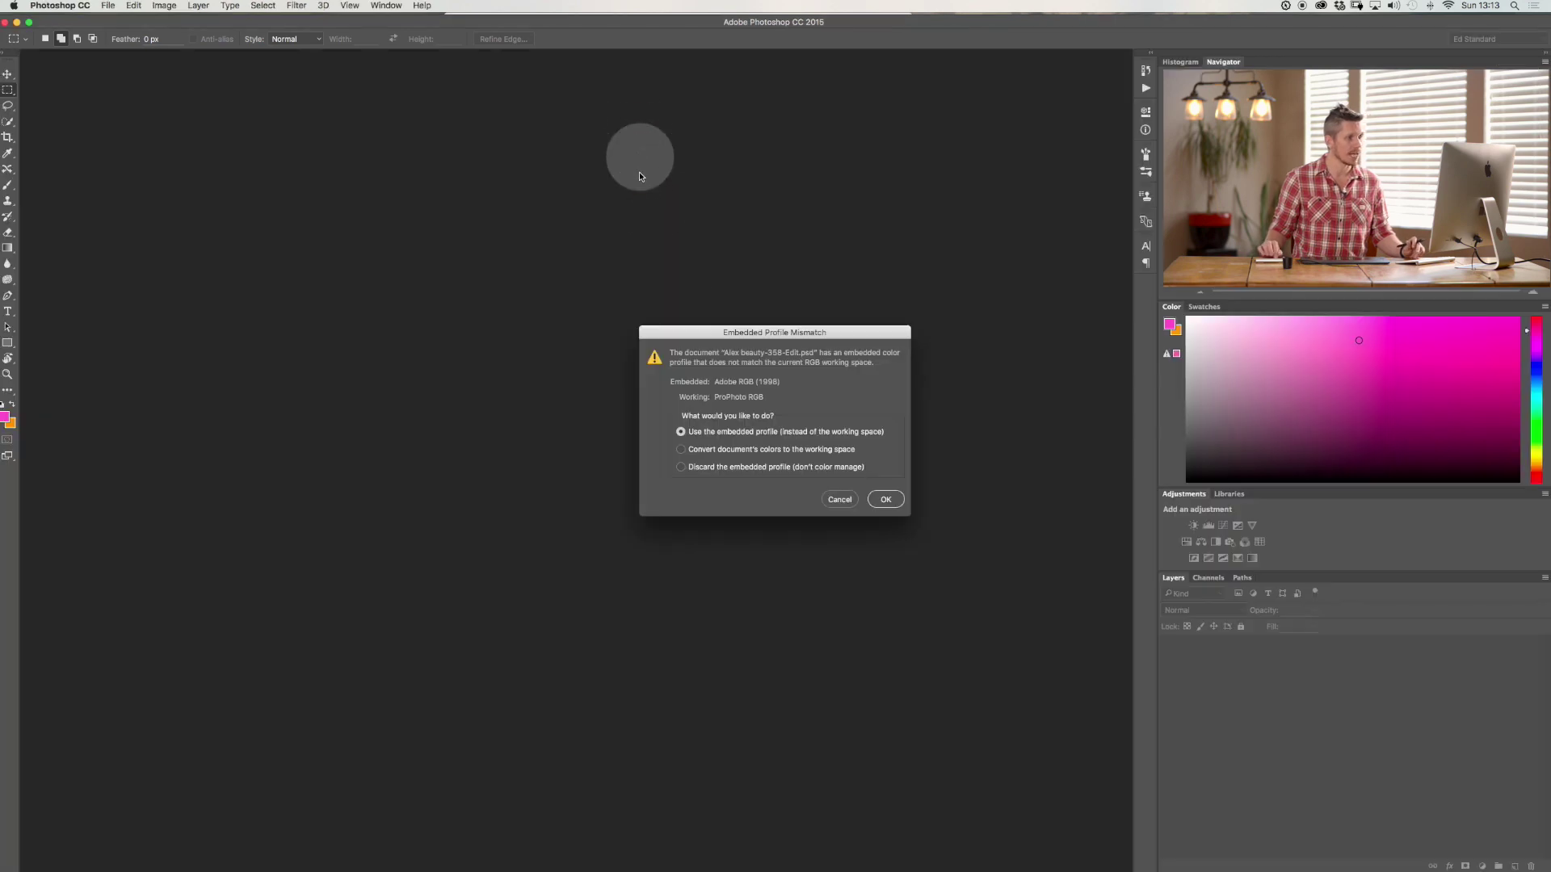
Step: Keep the embedded Adobe RGB profile, dismiss the library offer, and select the magazine layer
{"action": "left_click", "coordinate": [886, 500]}
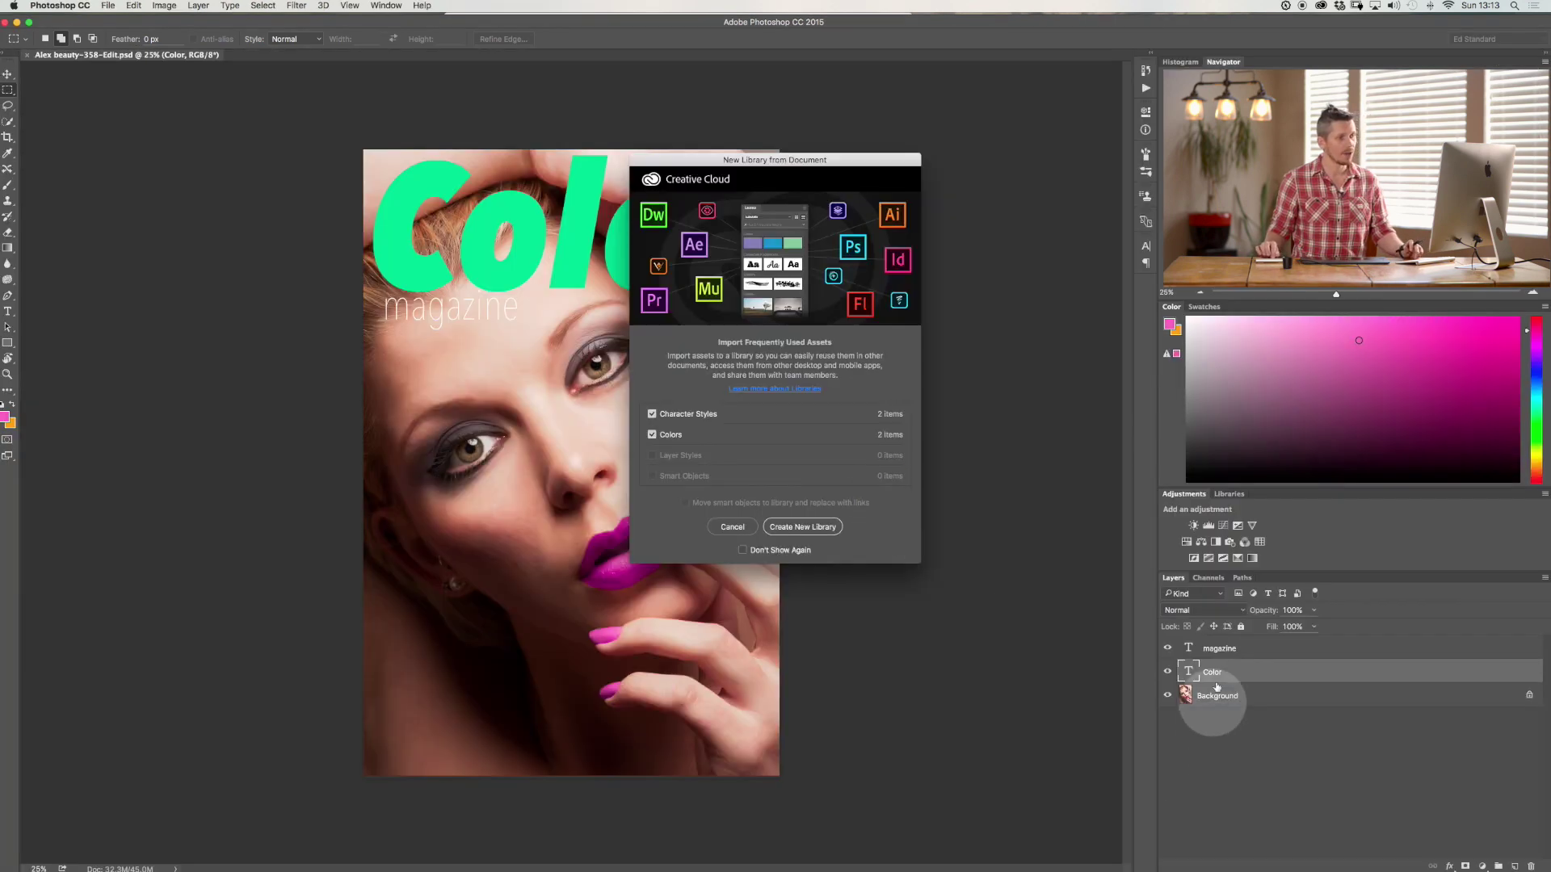
{"action": "left_click", "coordinate": [731, 527]}
{"action": "left_click", "coordinate": [1247, 651]}
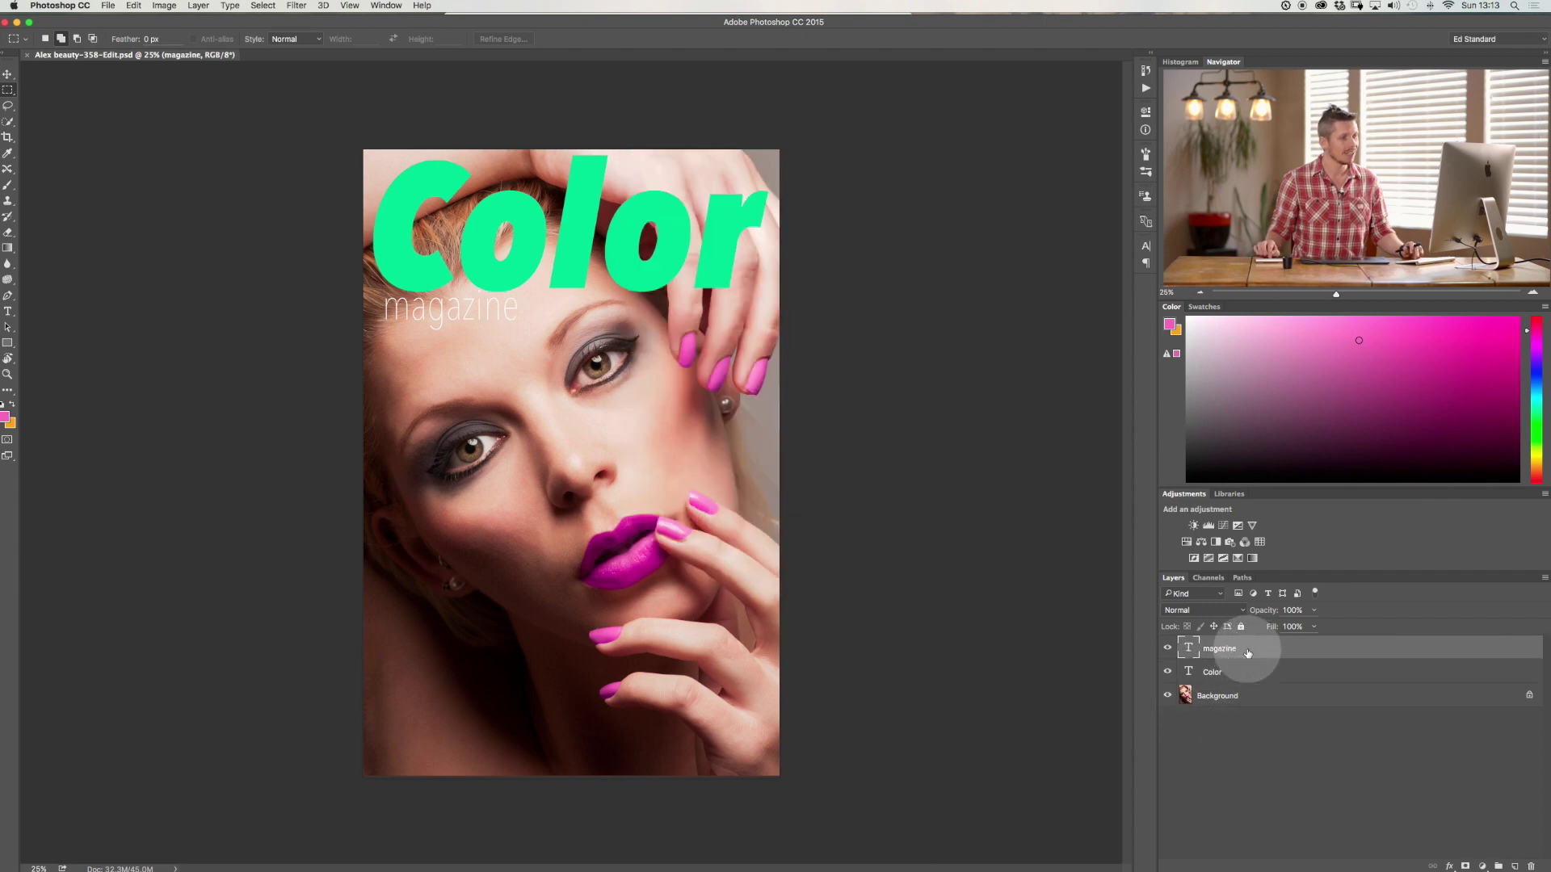
Step: Make the Color title pink using a colour sampled from the model's fingernail polish
{"action": "left_click", "coordinate": [1247, 672]}
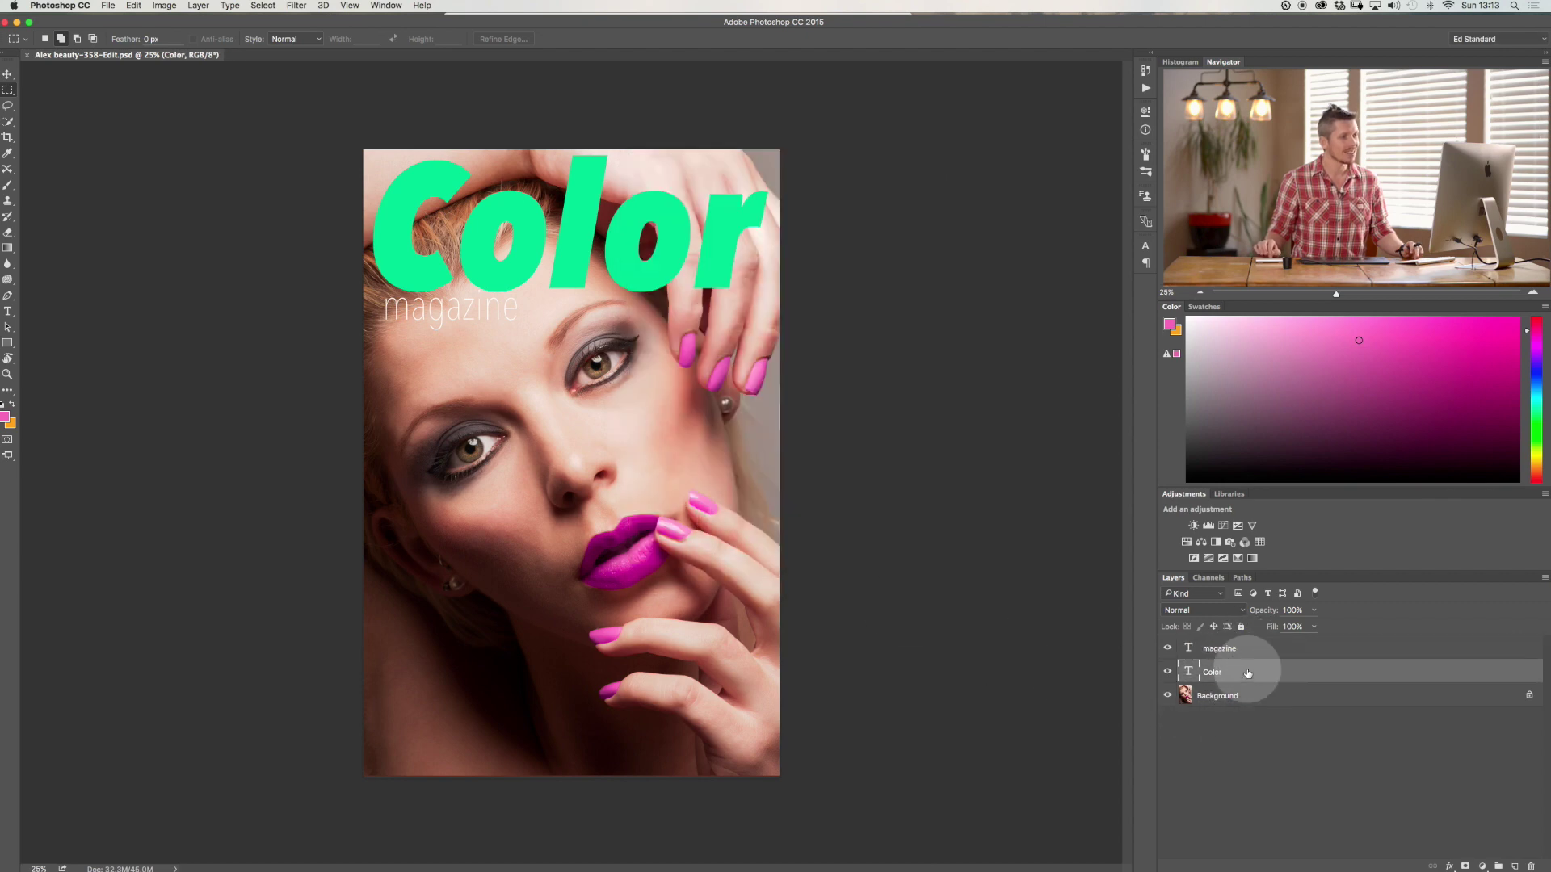
{"action": "left_click", "coordinate": [1147, 242]}
{"action": "left_click", "coordinate": [1112, 325]}
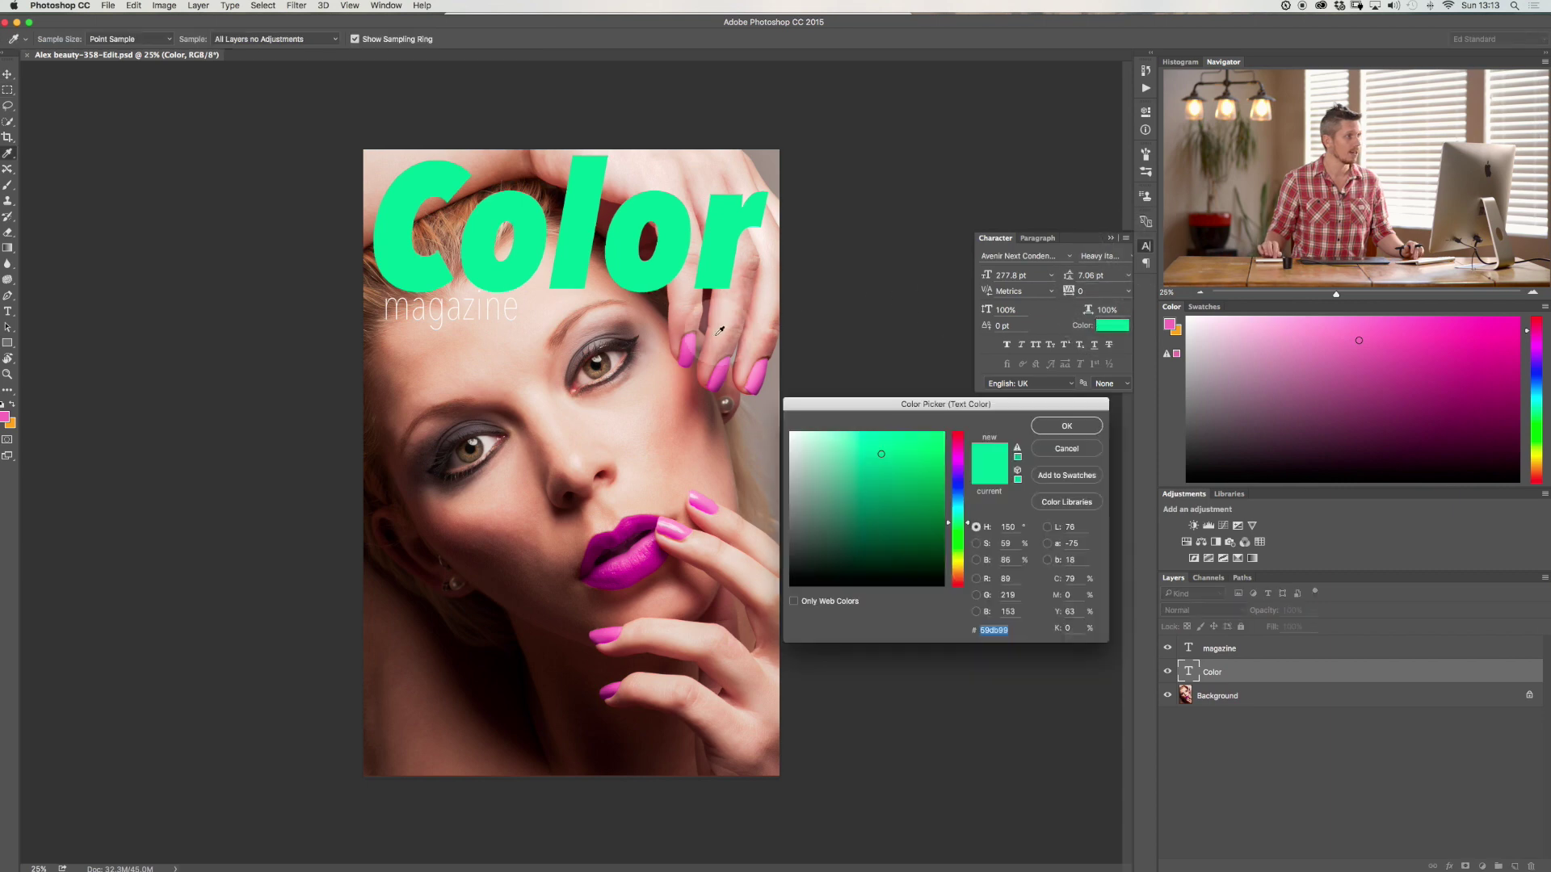
{"action": "left_click", "coordinate": [689, 348]}
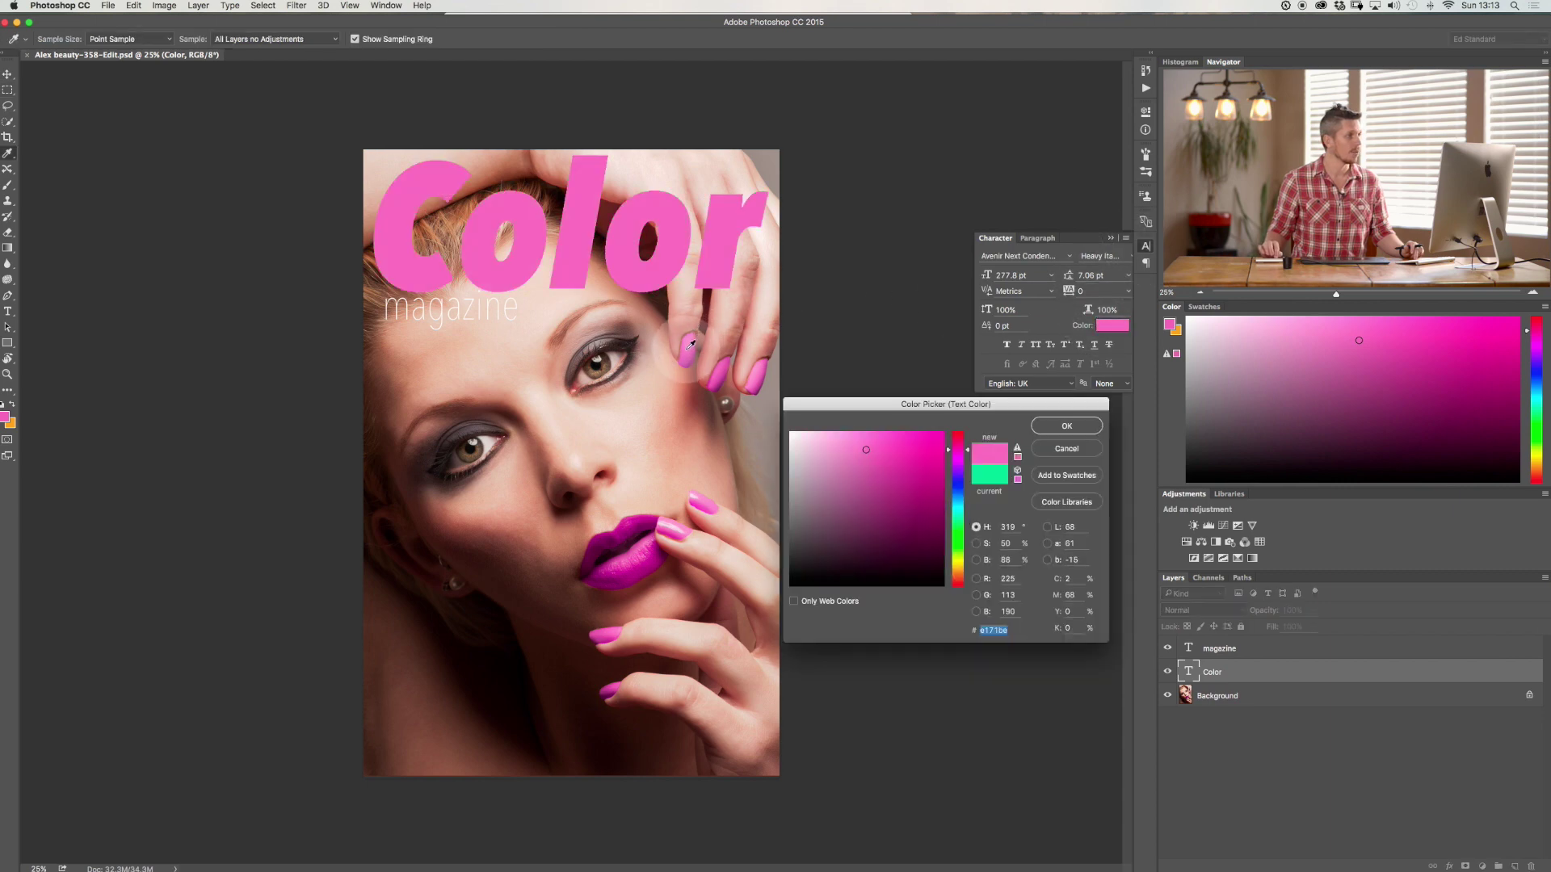
{"action": "left_click", "coordinate": [684, 365]}
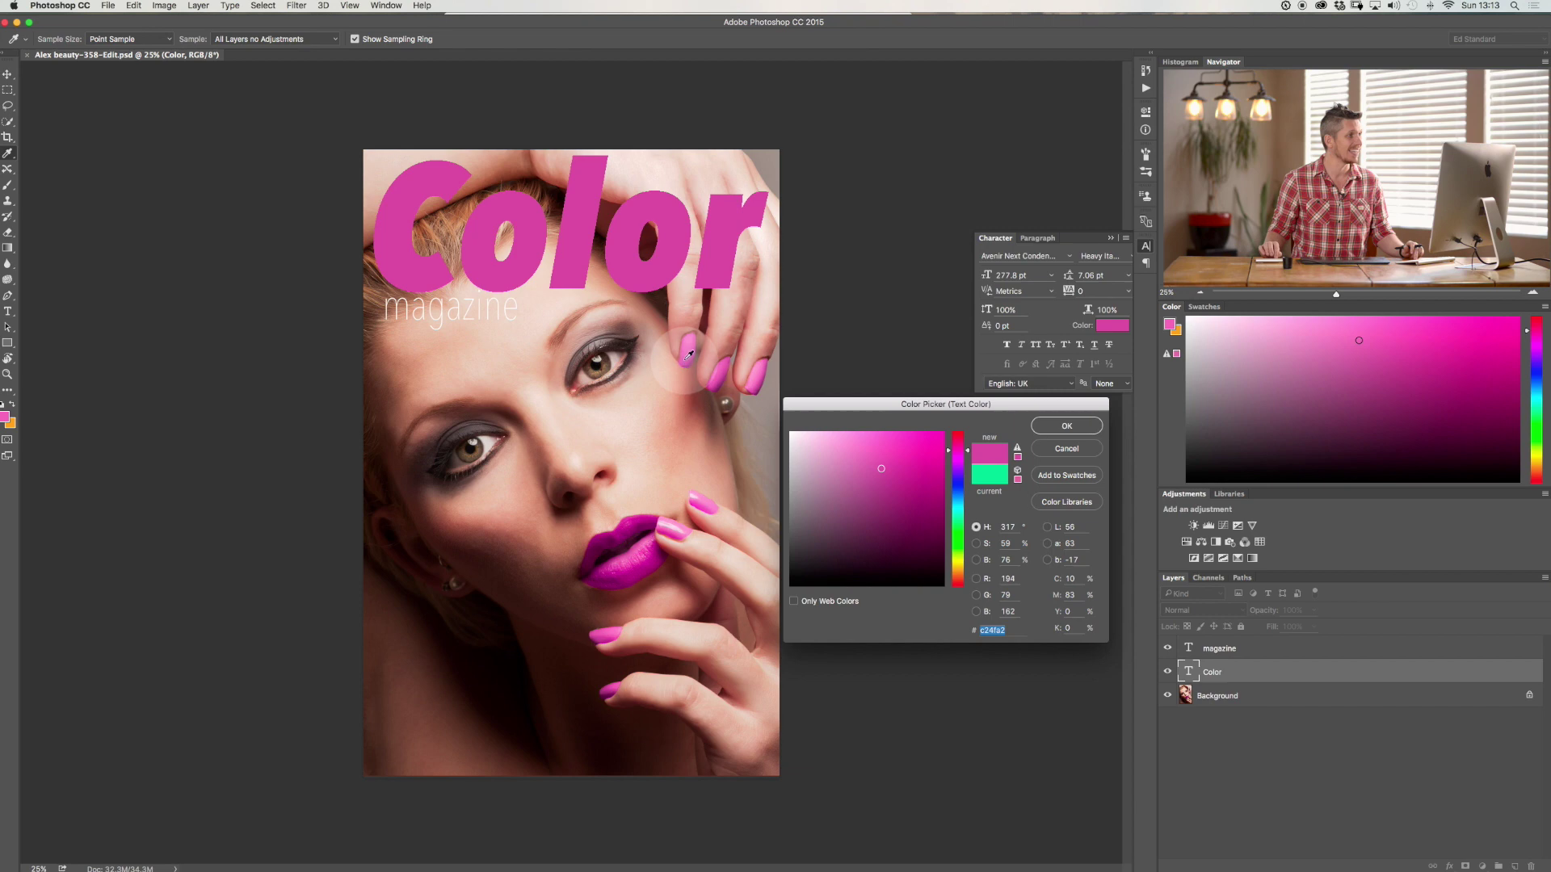
{"action": "left_click", "coordinate": [687, 346]}
{"action": "left_click", "coordinate": [1080, 424]}
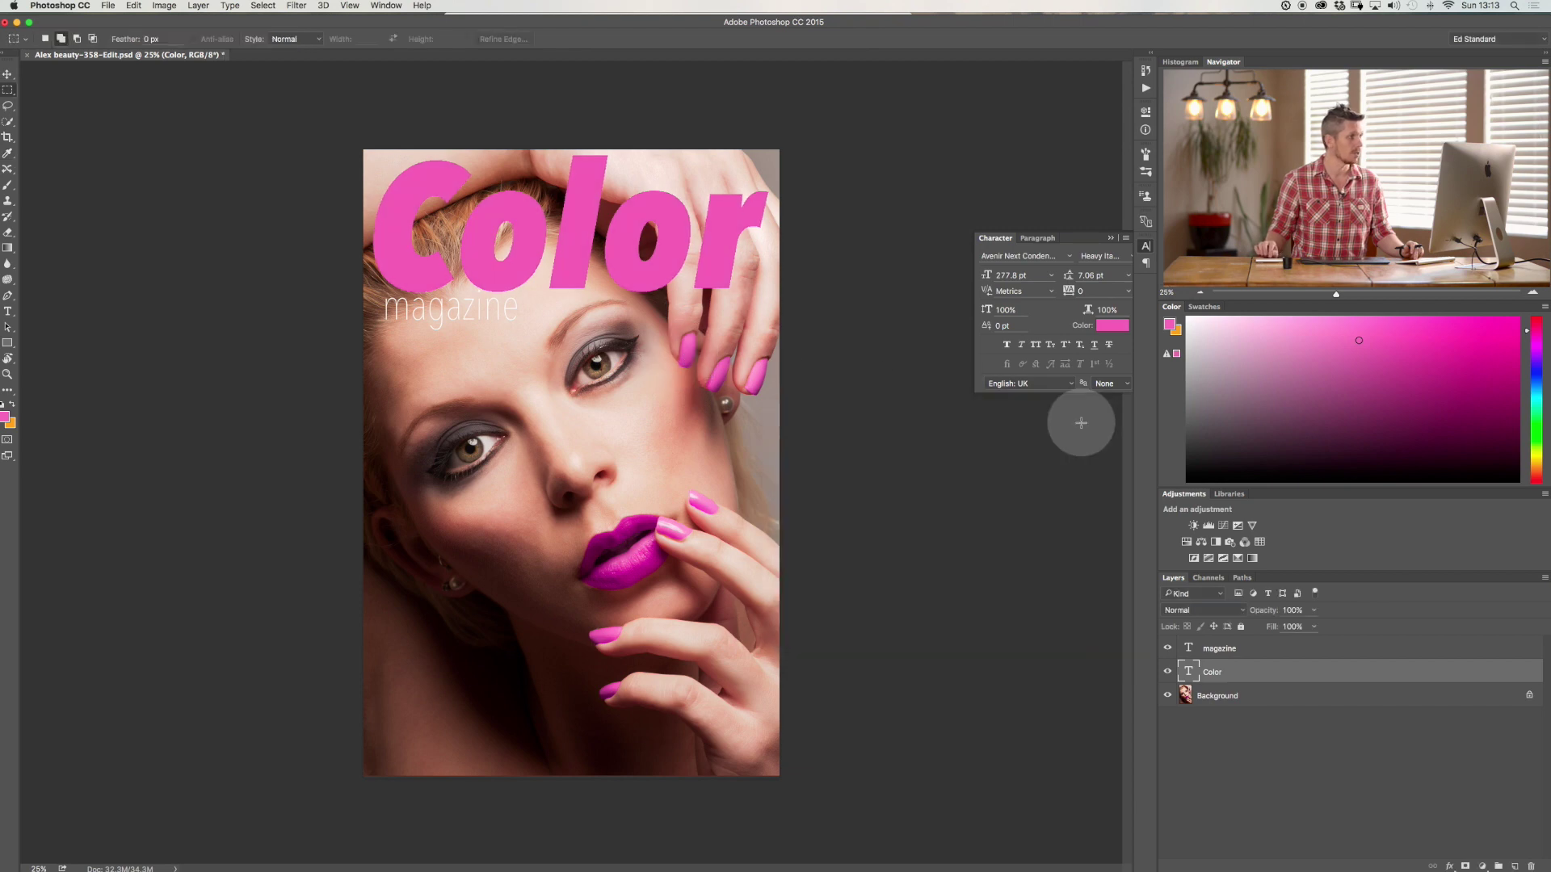